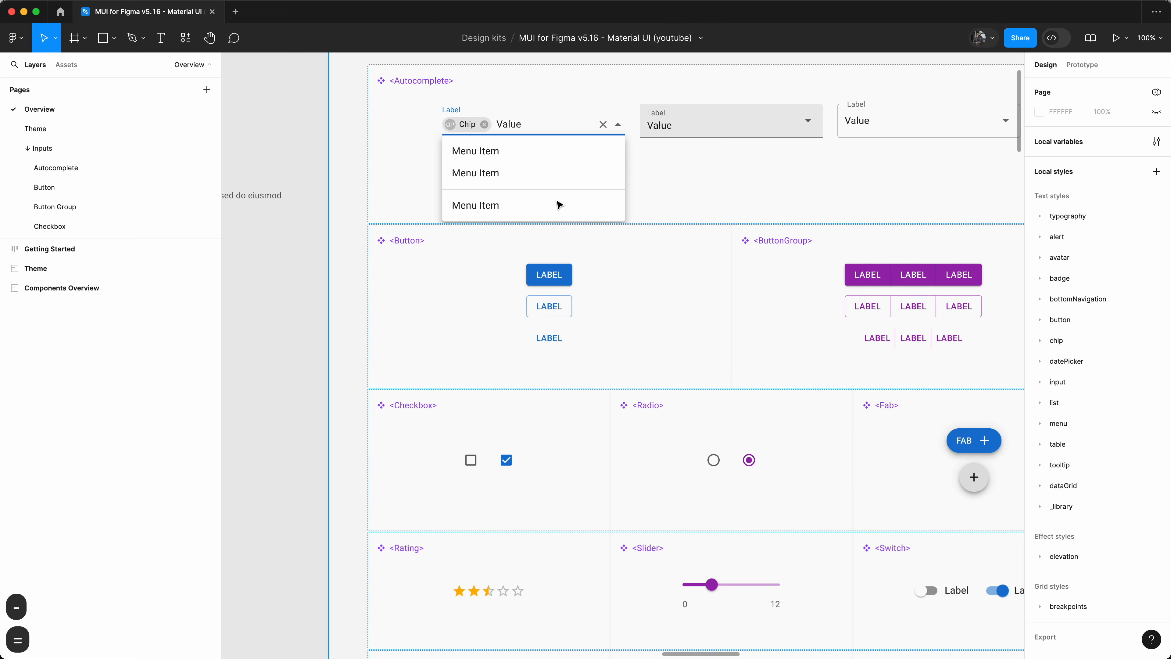
Switch to the browser's Material UI for Figma community page and find the design kit's preview
key("shift+1")
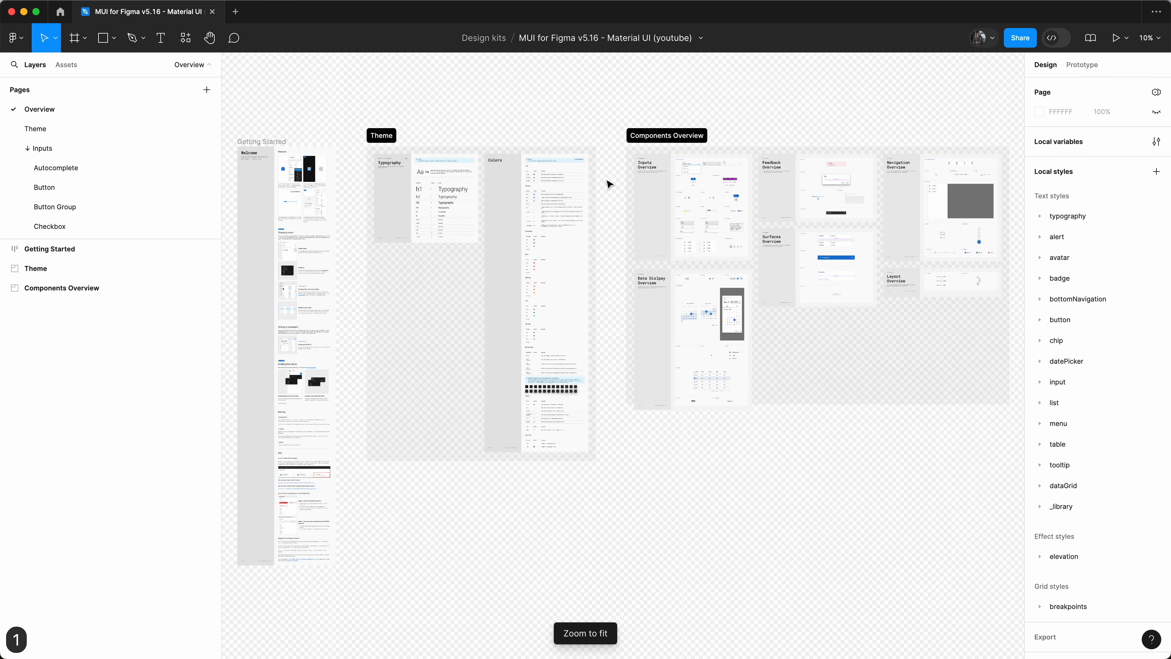
key("ctrl+Left")
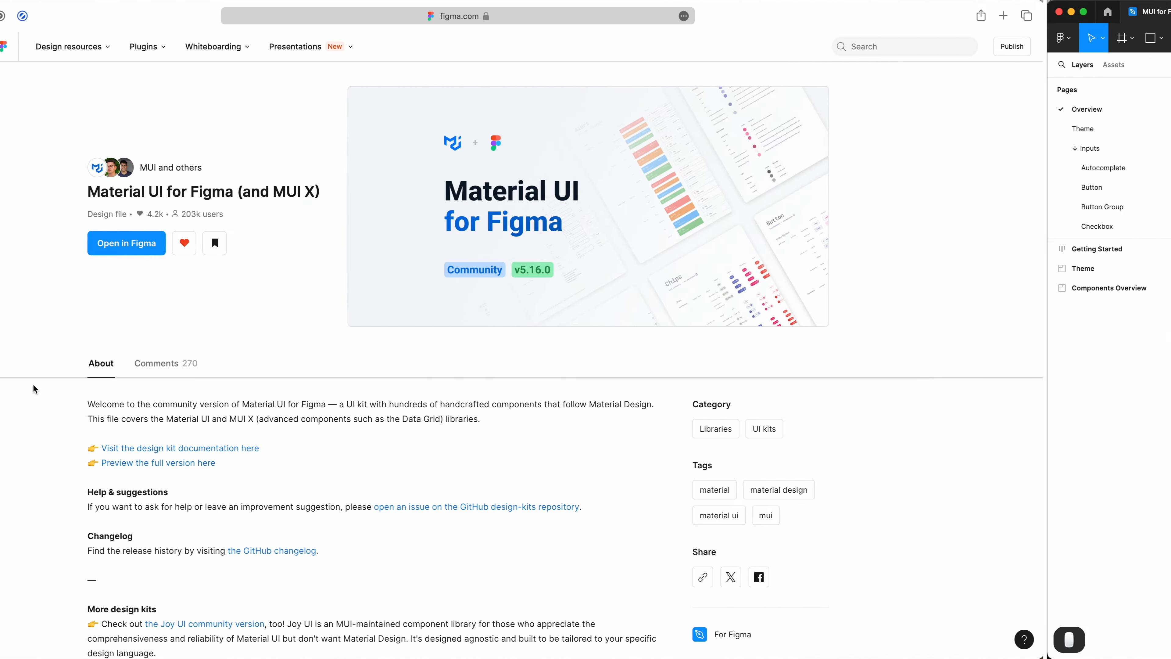
scroll(162, 383, "down", 5)
scroll(162, 386, "down", 6)
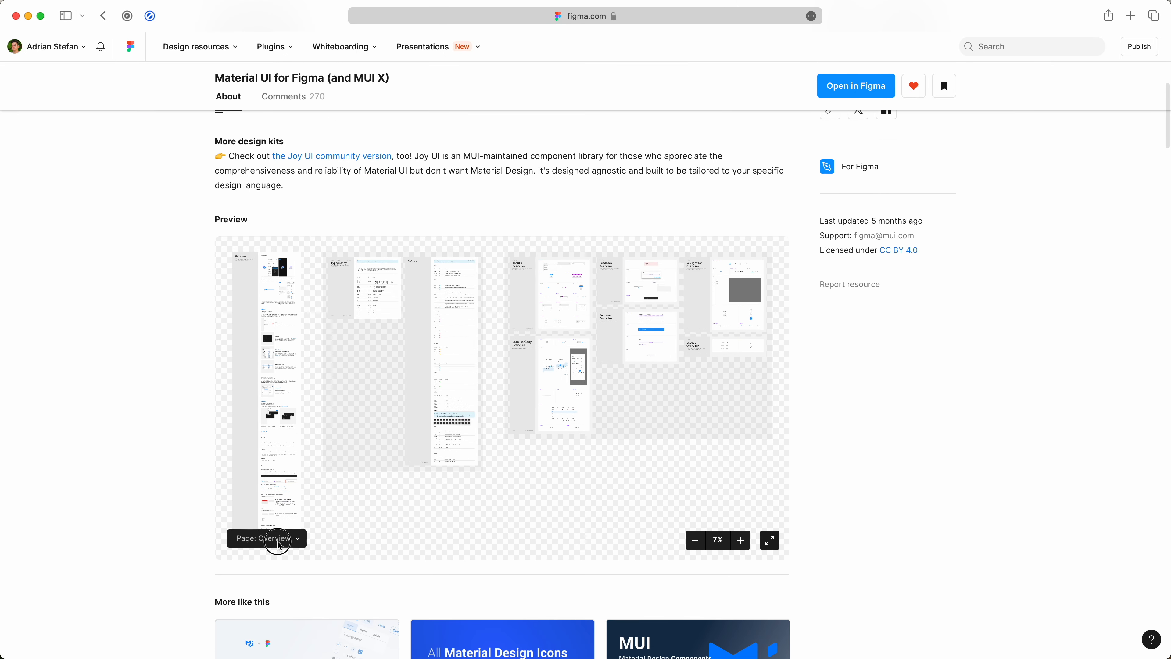
Preview the kit's Autocomplete and Select component pages on the community page
left_click(278, 540)
scroll(272, 428, "down", 2)
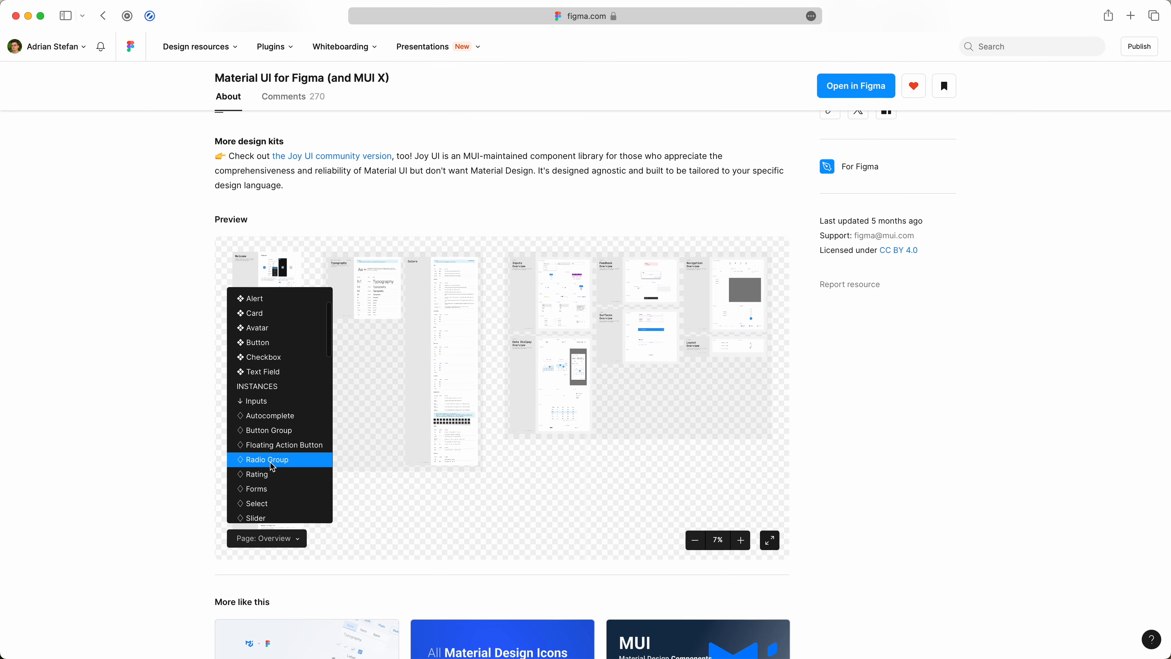
left_click(277, 416)
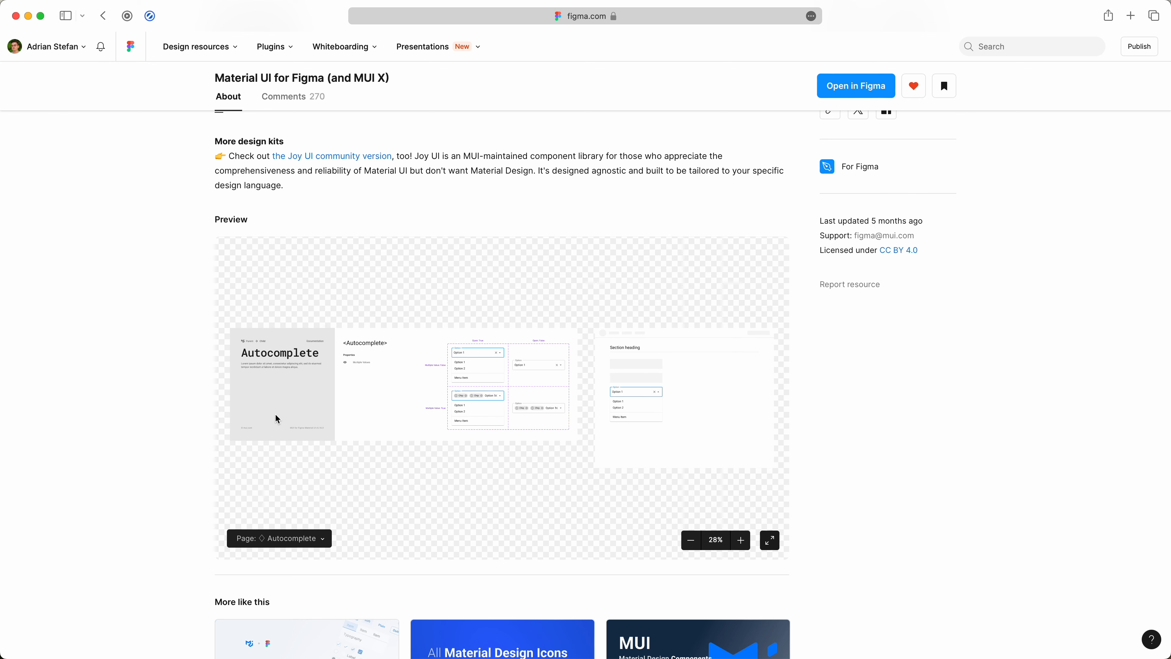
left_click(285, 541)
scroll(270, 439, "down", 5)
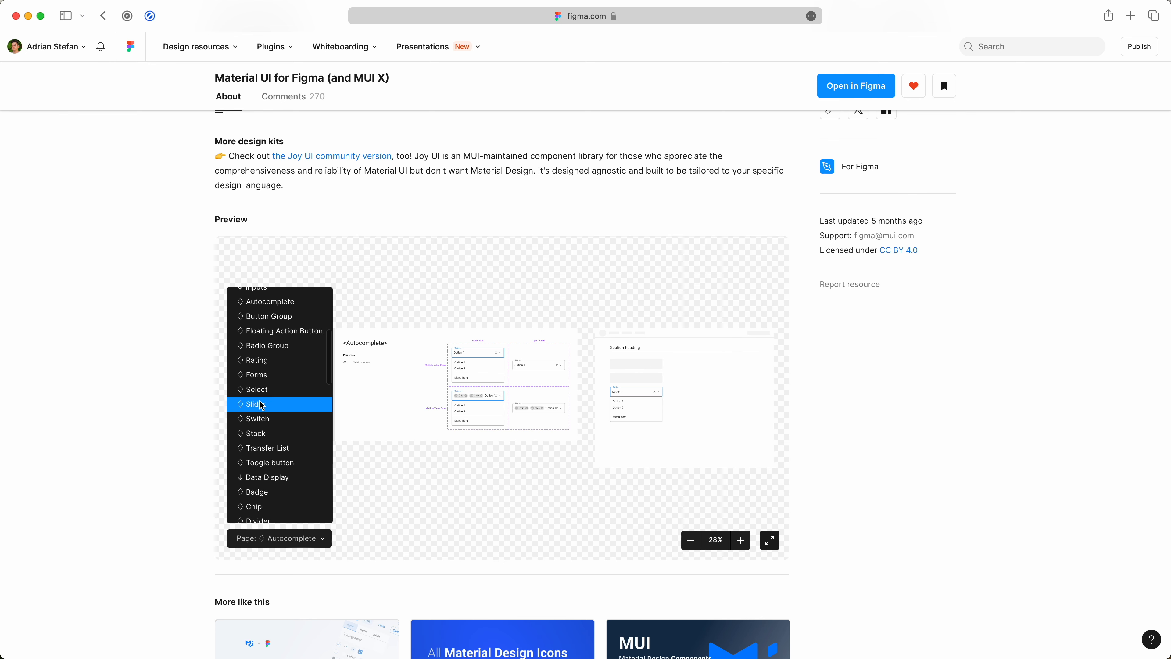
left_click(258, 389)
Switch to Figma and set the shape collection's borderRadius variable to 12
scroll(158, 385, "up", 10)
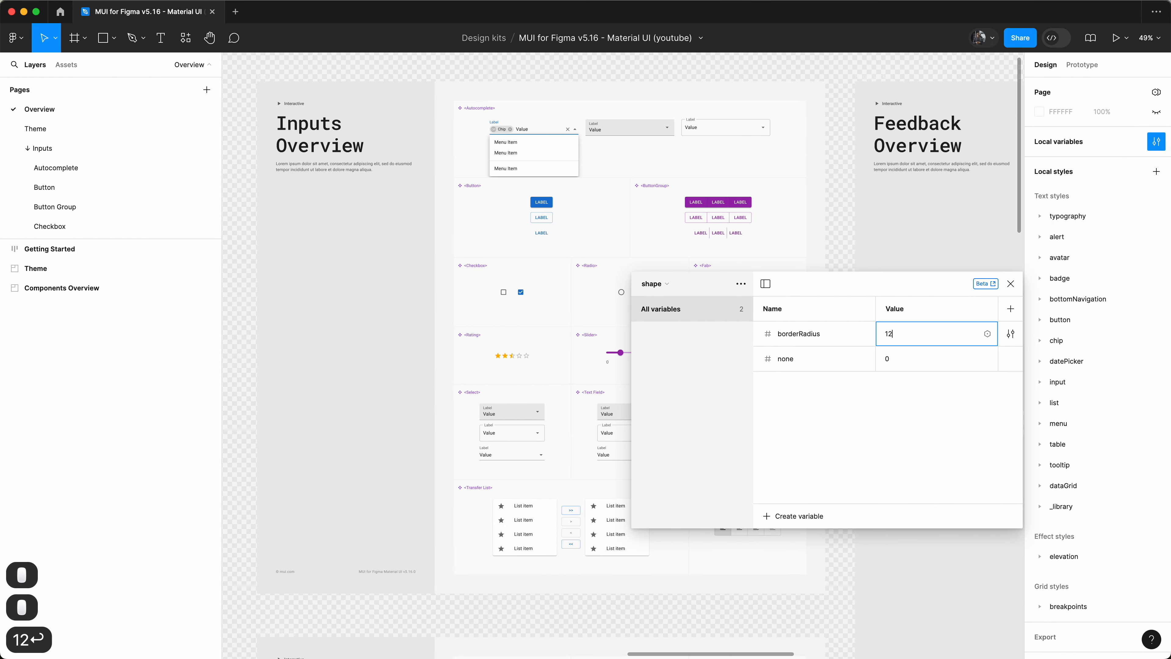
scroll(531, 344, "up", 5)
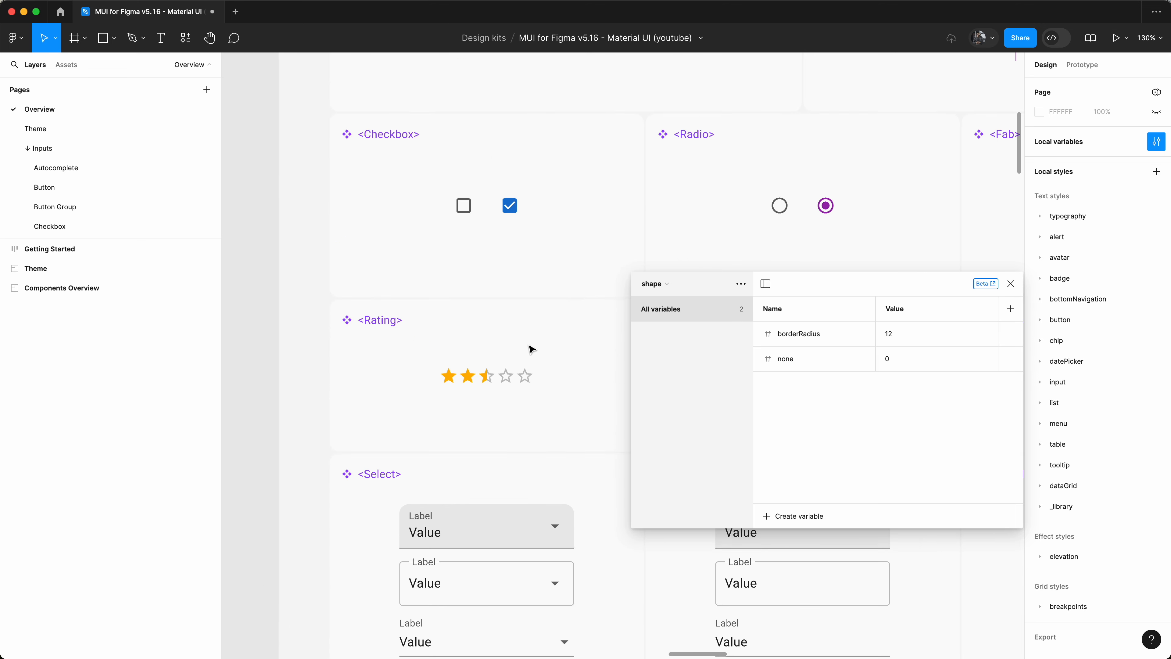
In the palette variable collection, set the Light value of the primary main color to grey/900
left_click(671, 285)
left_click(681, 269)
left_click(653, 374)
left_click(890, 374)
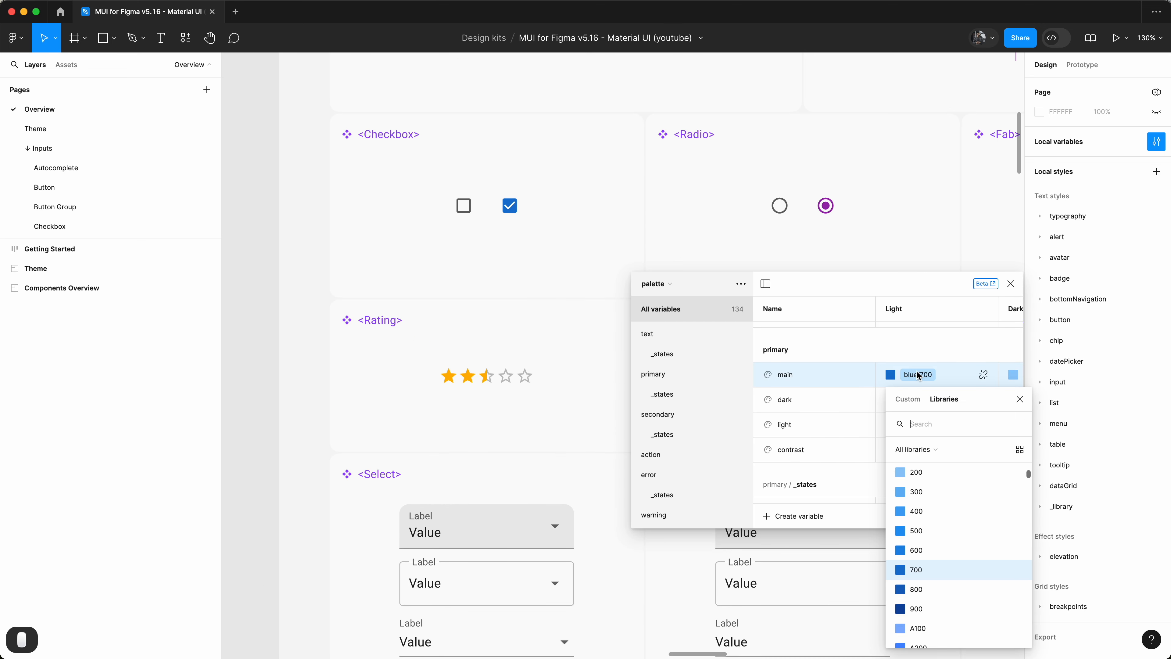
type("grey")
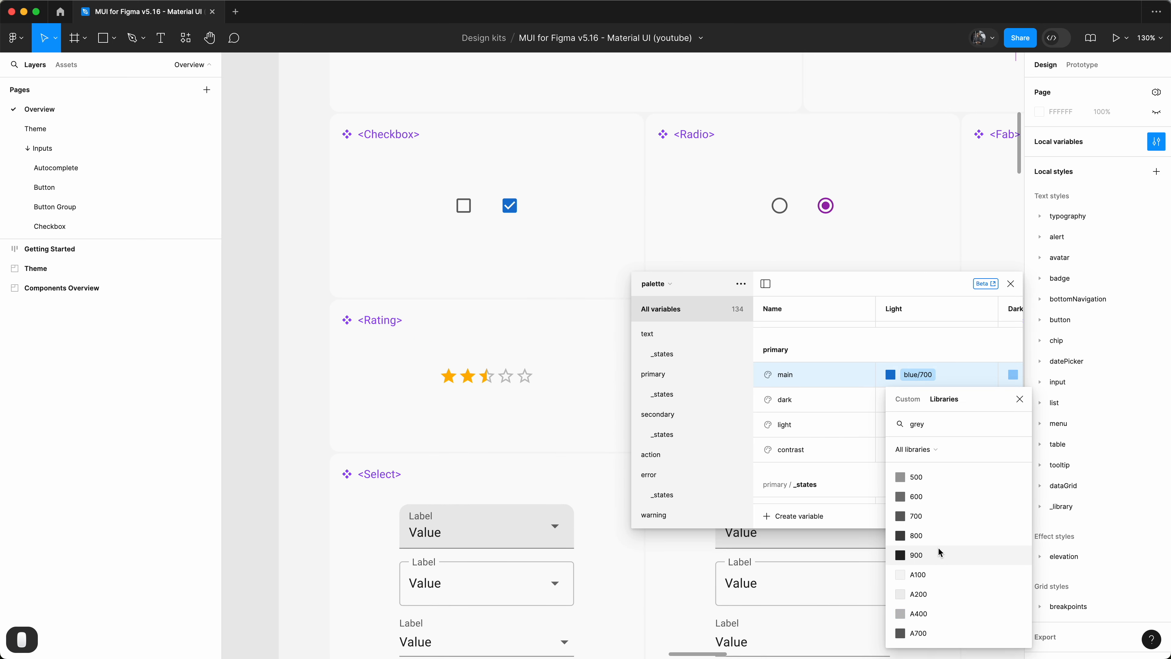
left_click(939, 552)
Enlarge the variables window and pick grey library colors for the Light values of the primary main and dark variables
left_click_drag(836, 280, 588, 228)
left_click_drag(777, 476, 874, 524)
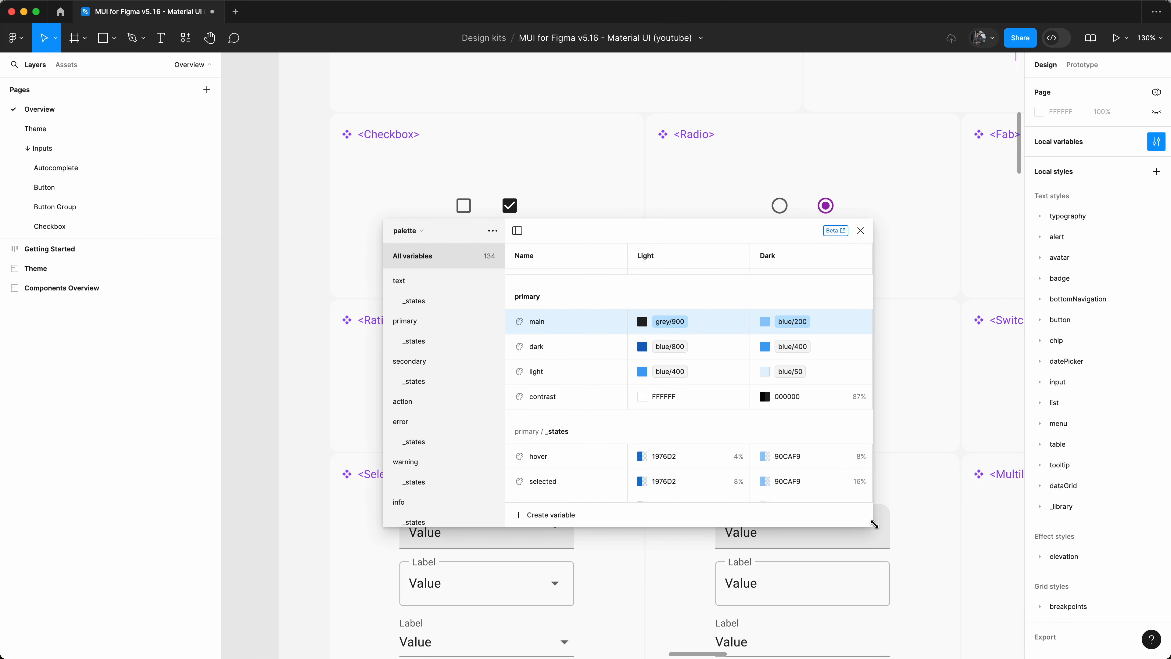
left_click(669, 320)
left_click(669, 493)
left_click(668, 346)
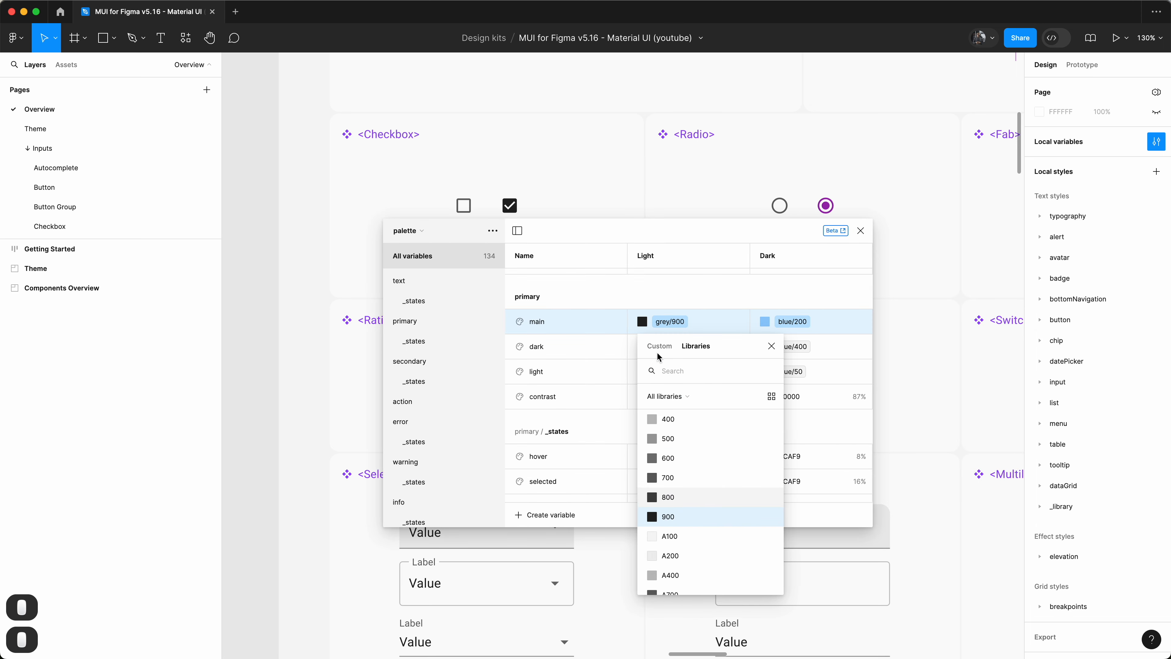
type("grey/900")
left_click(666, 468)
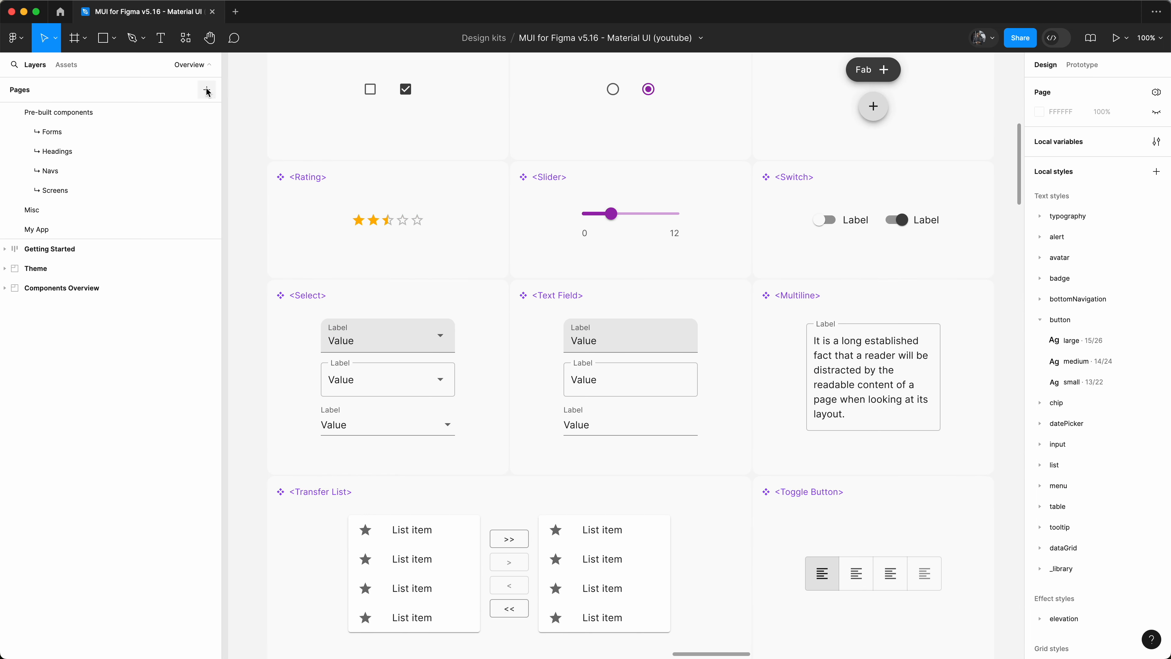
Create a page named My App above the Theme page and hide its background color
left_click(206, 89)
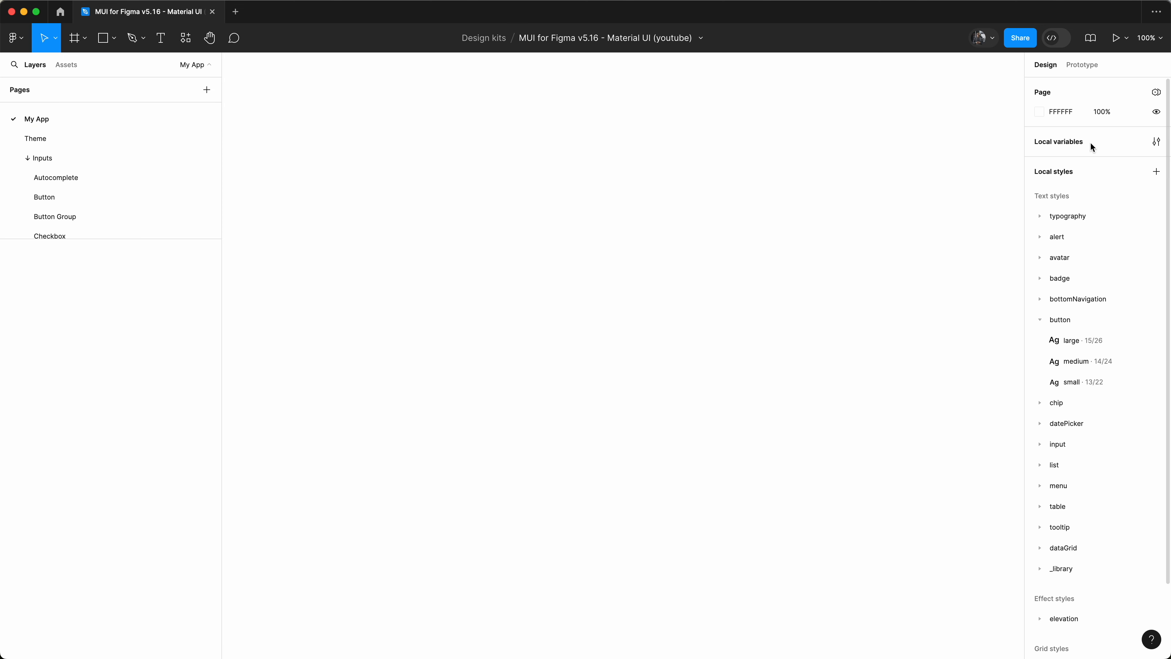
left_click(1155, 114)
Add a 1440 × 1024 Desktop preset frame to the page and name it "01 Orders | desktop"
key("a")
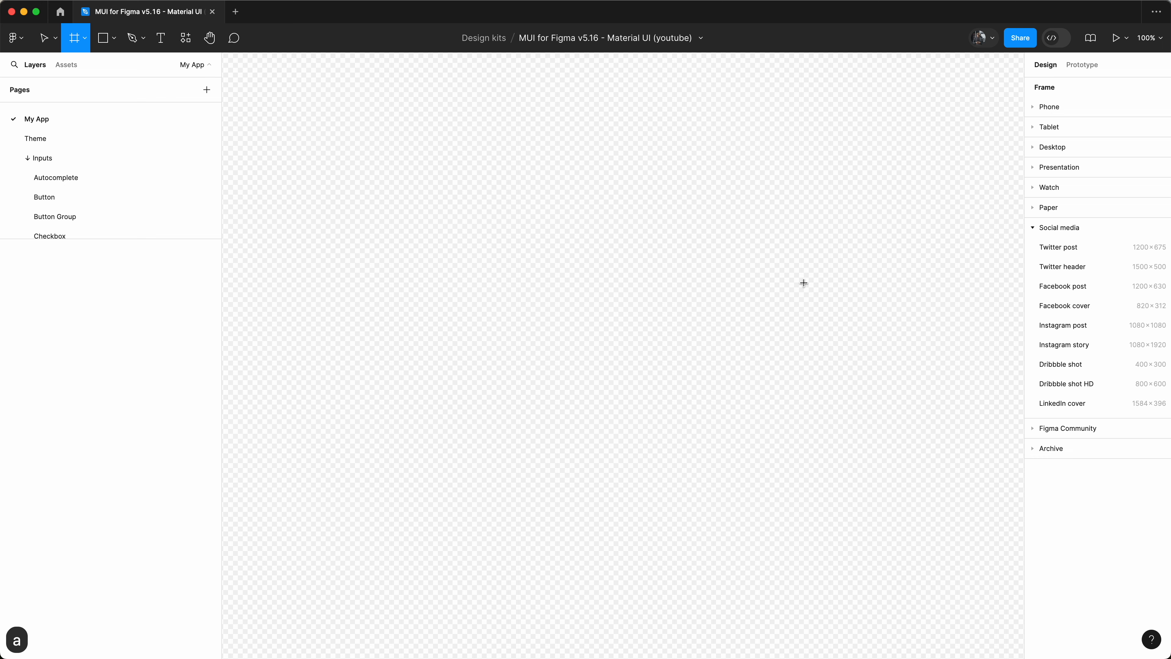
left_click(1032, 227)
left_click(1031, 147)
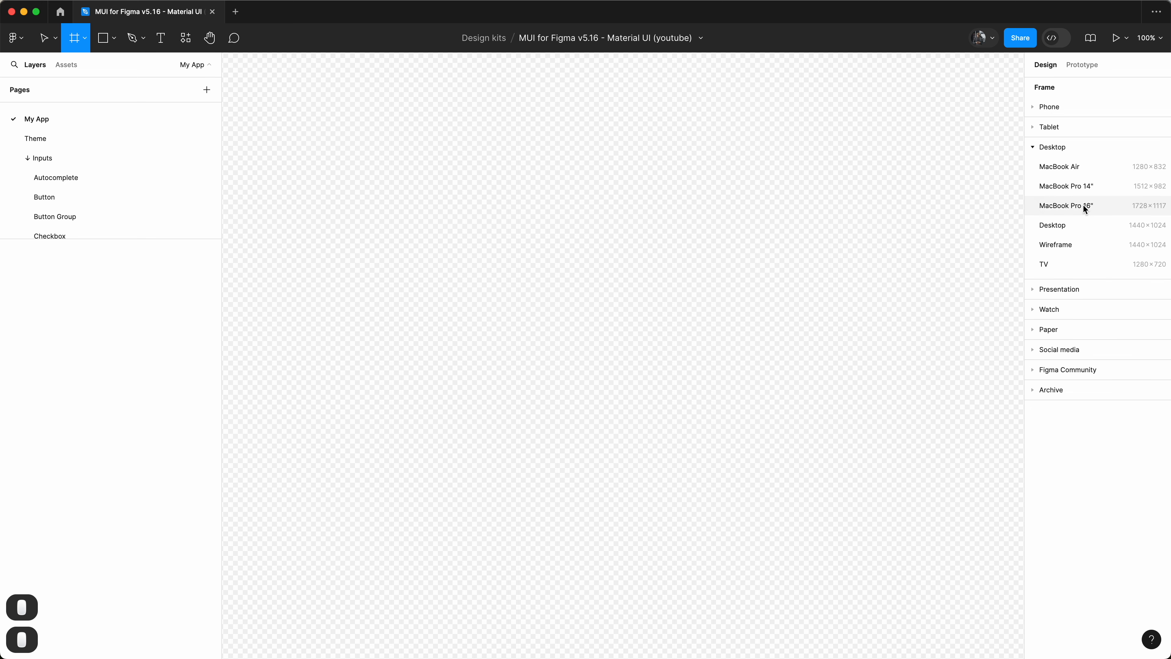
left_click(1058, 225)
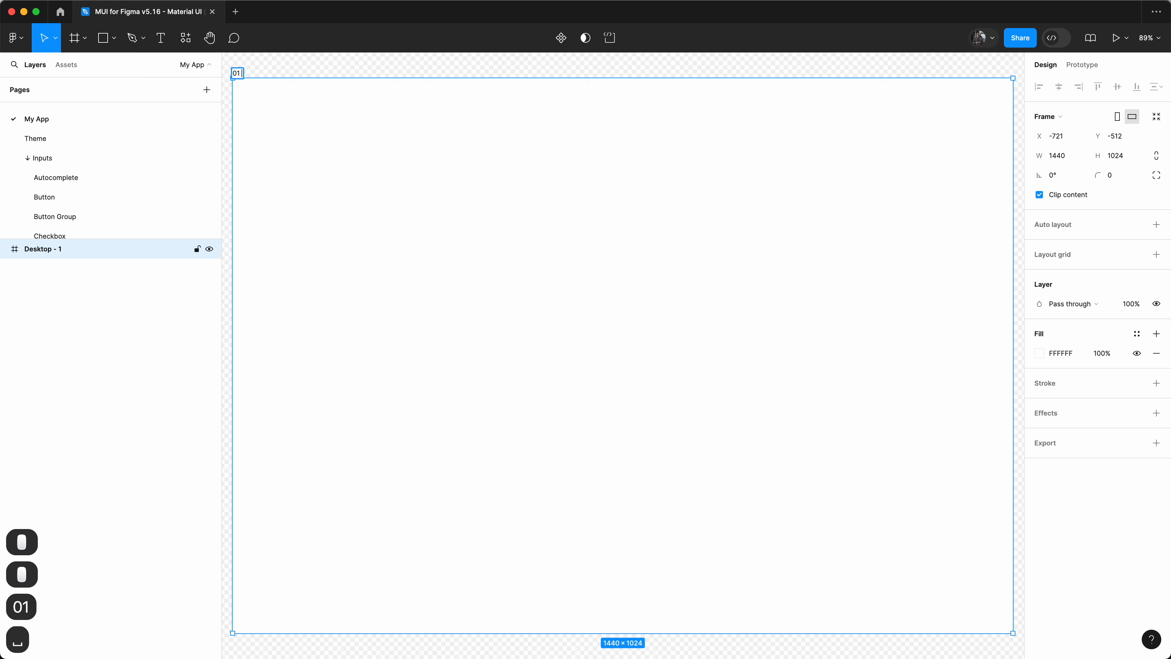
type("| desktop")
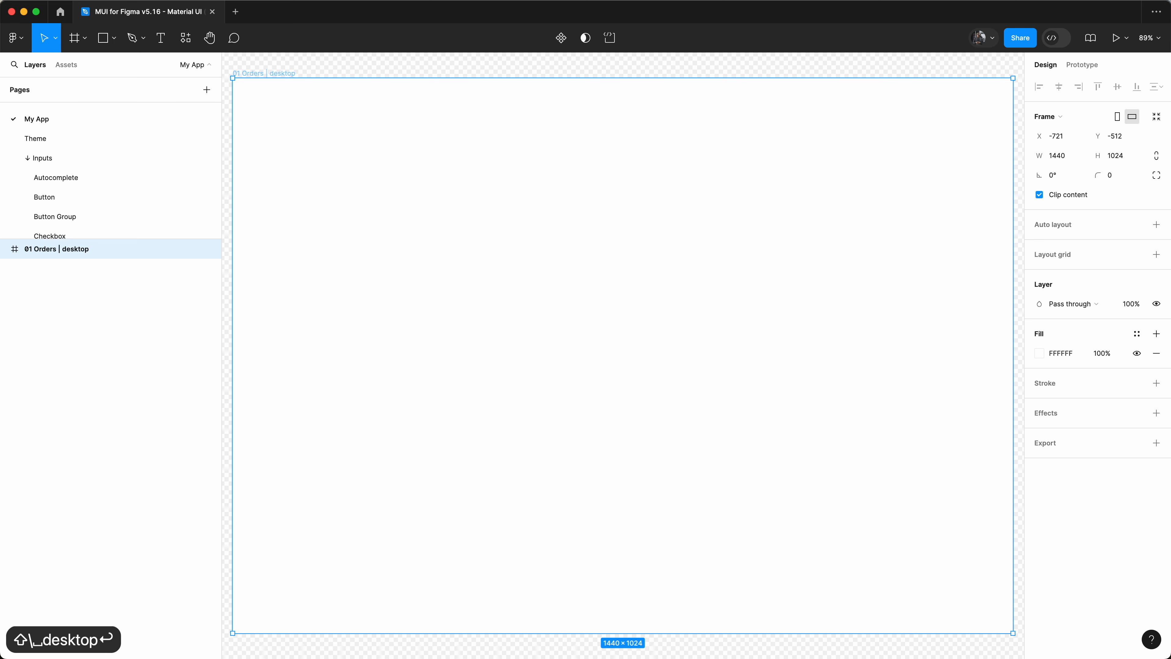
left_click(302, 70)
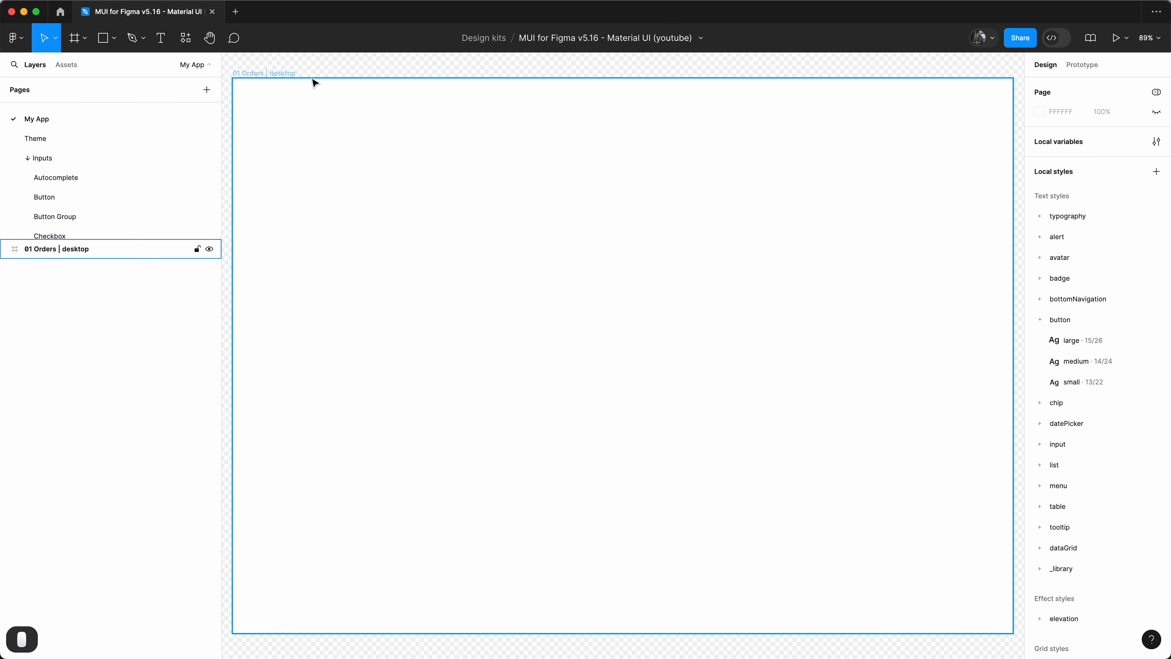
Fill the 01 Orders | desktop frame with the background/default library color
scroll(311, 79, "down", 1)
scroll(299, 96, "up", 1)
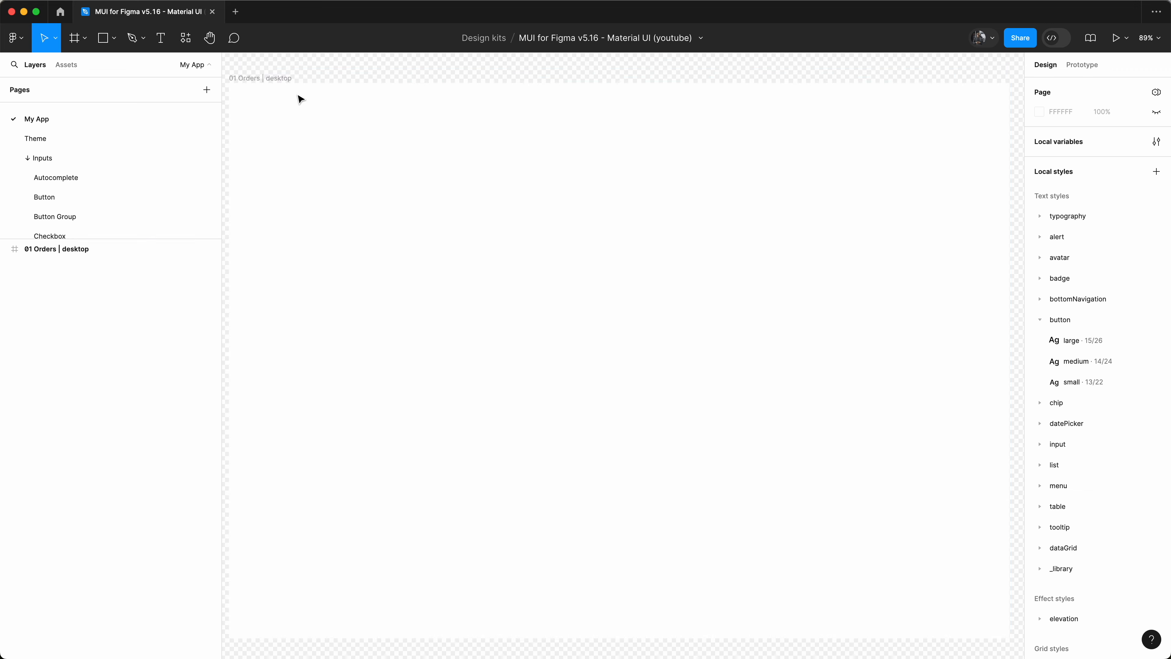
left_click(270, 78)
left_click(1137, 333)
type("background")
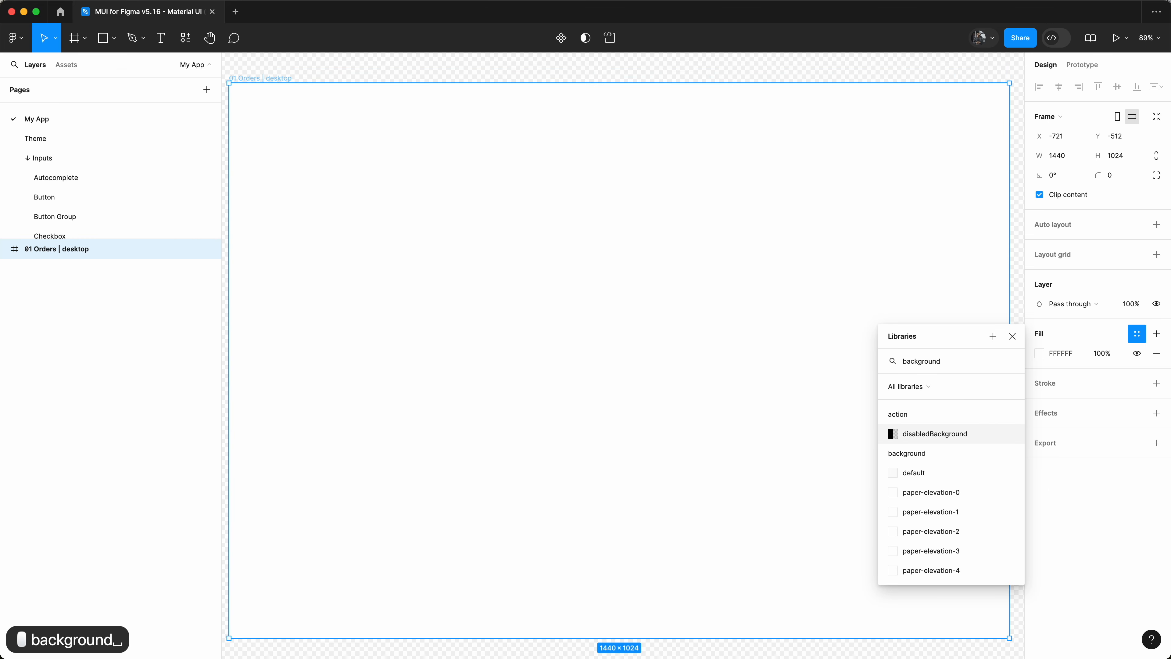
left_click(913, 473)
scroll(293, 74, "up", 1)
scroll(295, 76, "left", 2)
left_click(300, 76)
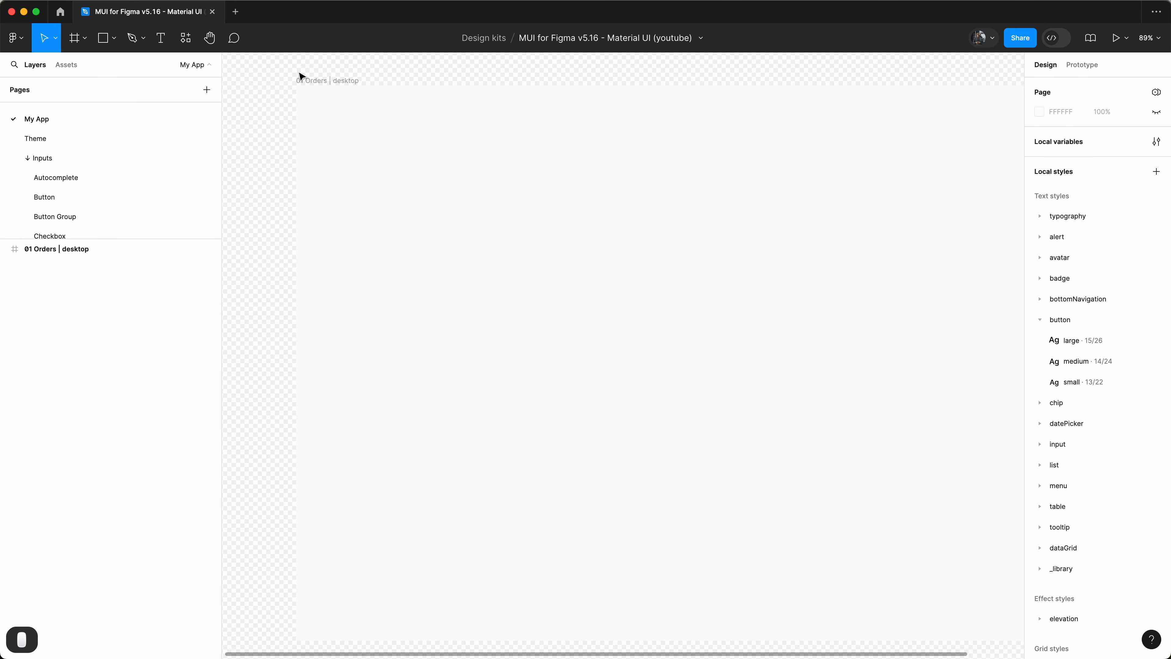
Place a "Left Nav" text near the frame's upper-left corner, at about X 31, Y 34
scroll(300, 76, "right", 1)
key("t")
left_click(288, 107)
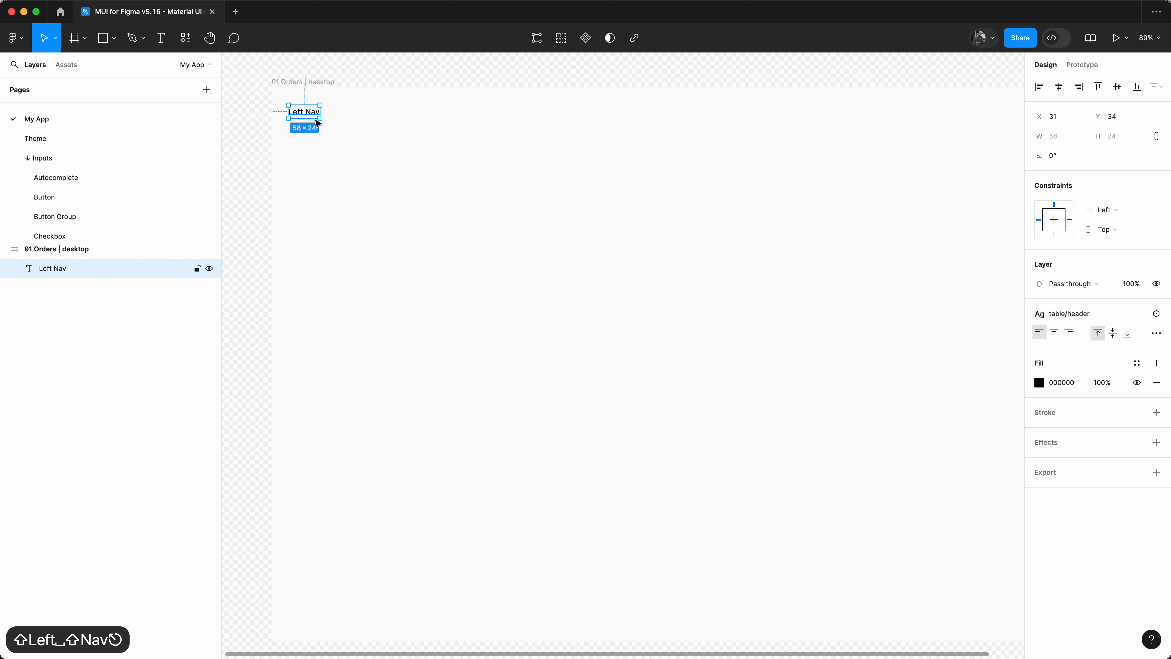
Duplicate the Left Nav text, place the copy beside it, and change its wording to "Main"
key("cmd+d")
left_click_drag(304, 112, 439, 111)
double_click(440, 111)
type("Main")
key("Escape")
Wrap the Left Nav text in an auto layout frame and widen it to about 222 px
left_click(316, 114)
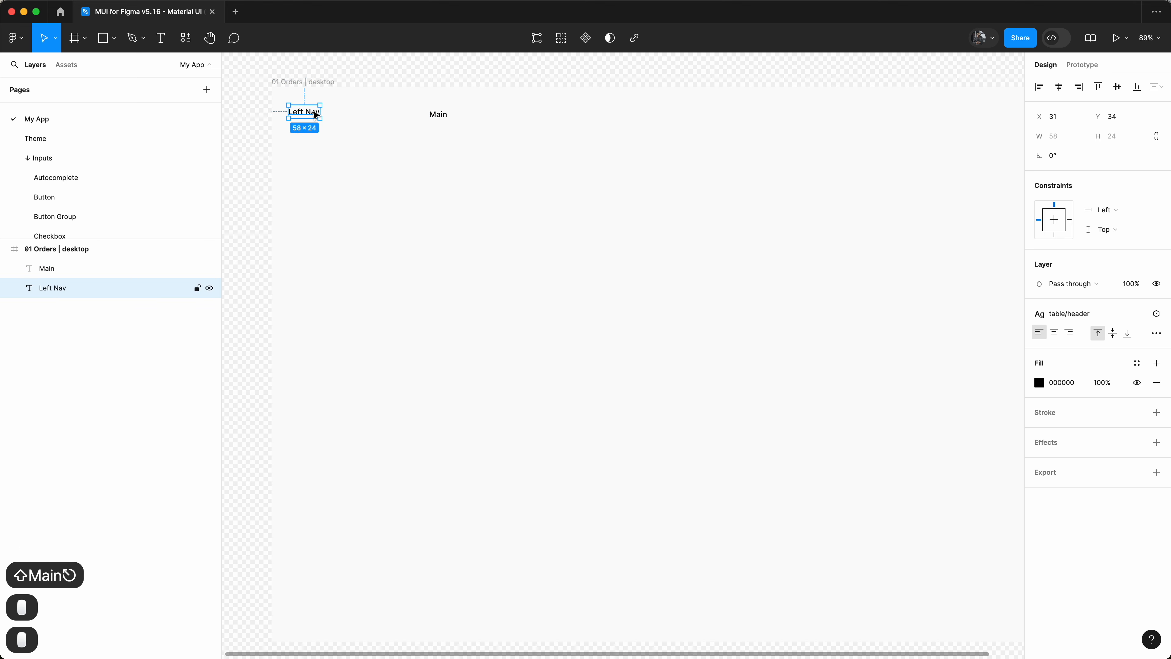
key("shift+a")
key("shift+1")
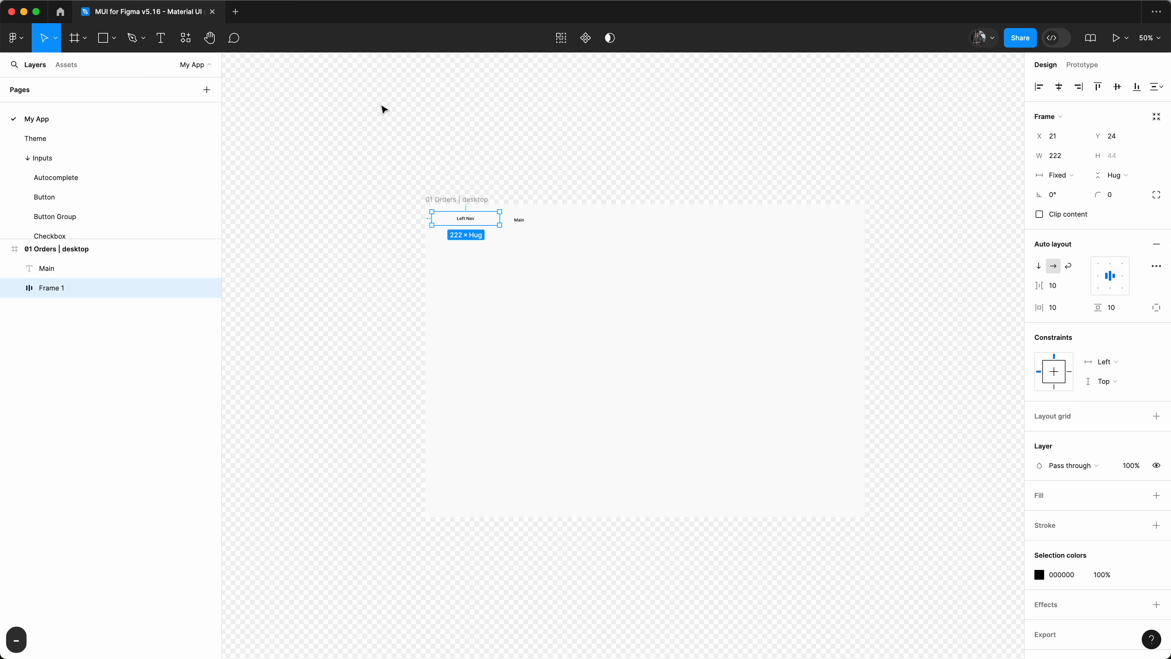
Add auto layout to the 01 Orders | desktop frame and align its content to the top left
left_click(470, 201)
key("shift+a")
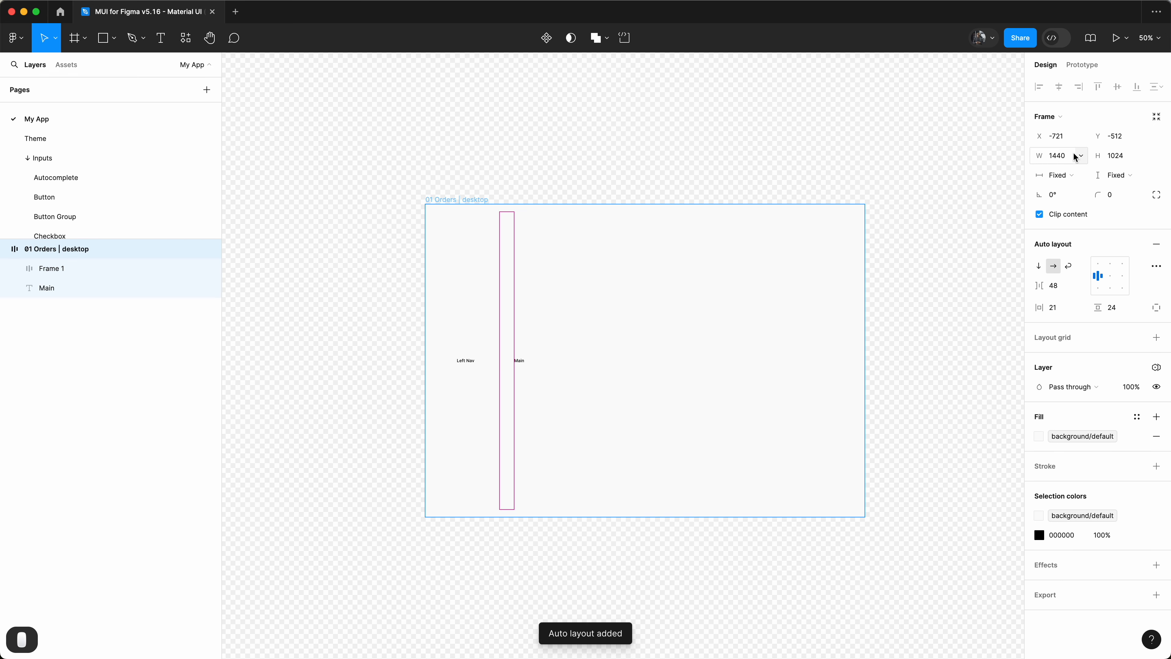
left_click(480, 360)
left_click(389, 288)
left_click(462, 200)
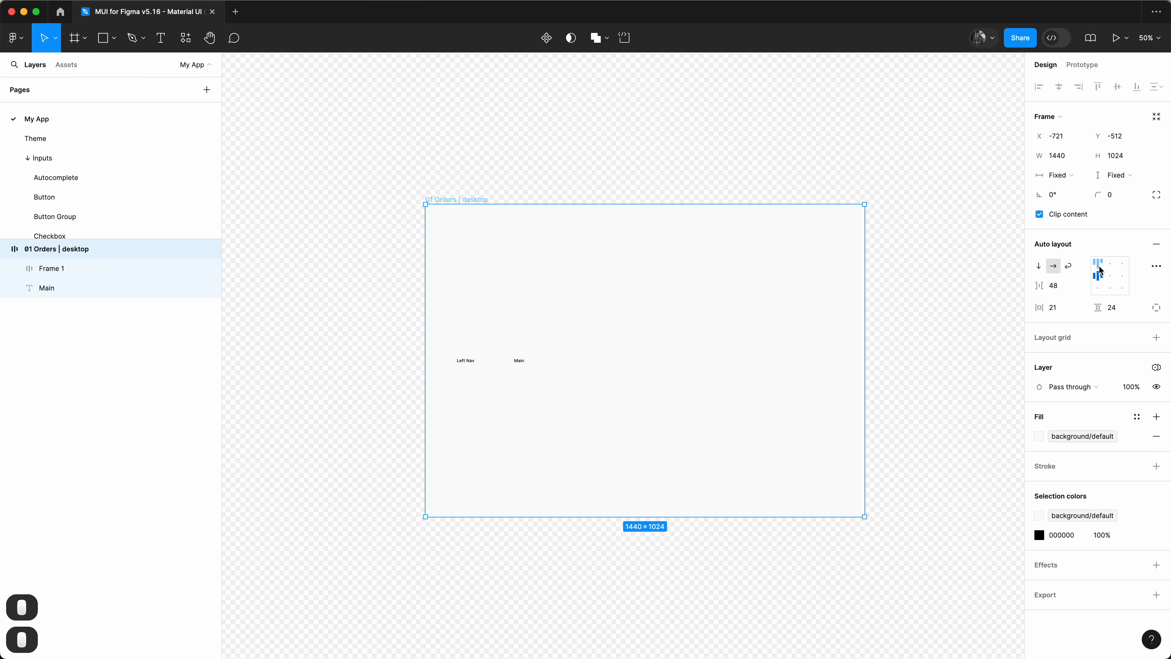
left_click(1098, 264)
Set the item gap and the horizontal and vertical padding of the 01 Orders | desktop frame to 0
left_click(1061, 289)
type("0")
key("Tab")
type("0")
key("Tab")
type("0")
key("Return")
Make the Left Nav frame fill the container's height and align its content to the top left
left_click(465, 225)
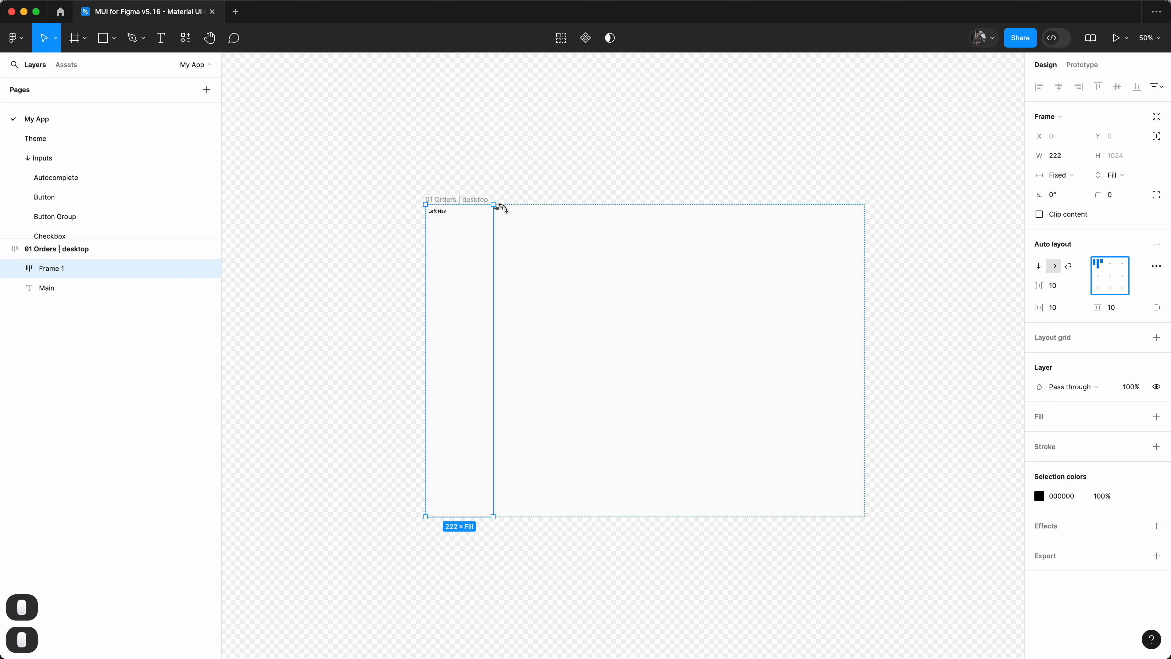
left_click(578, 176)
Wrap the Main text in an auto layout frame that fills the container in both width and height
left_click(496, 209)
key("shift+a")
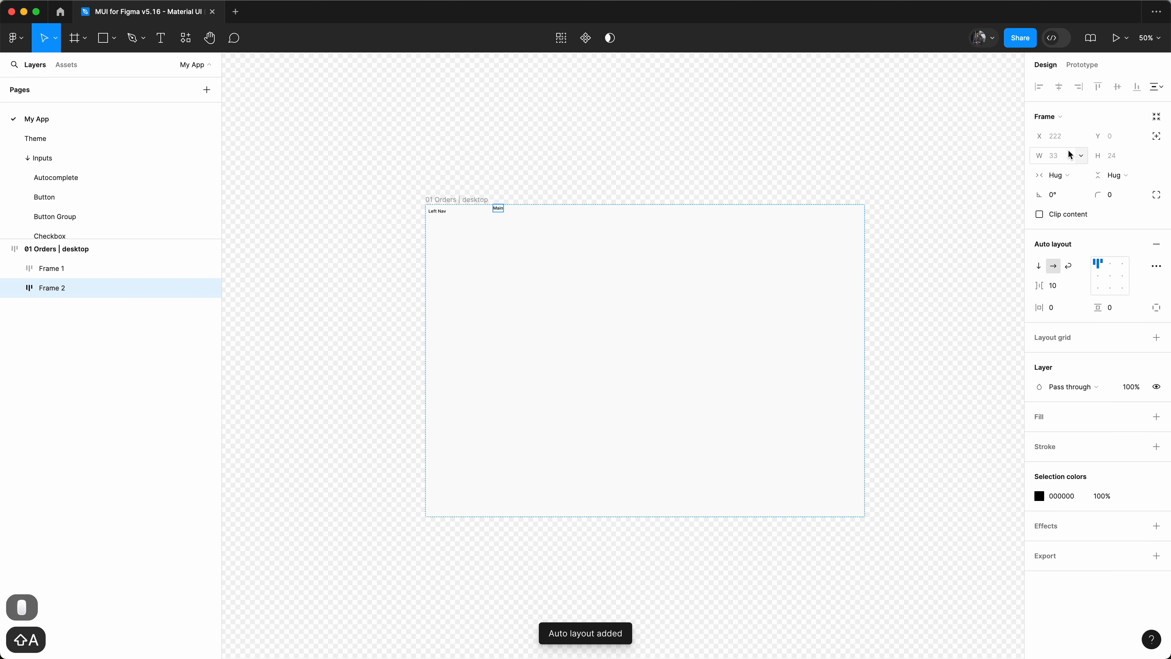
left_click(1060, 175)
left_click(1079, 197)
left_click(1116, 174)
left_click(1116, 189)
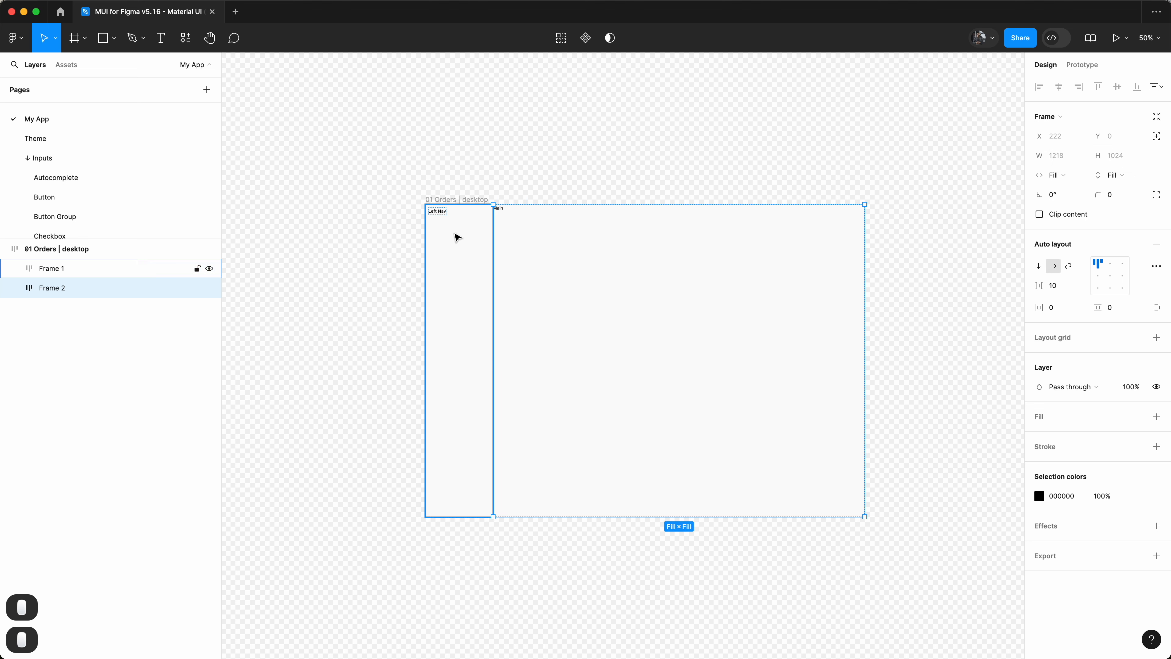
Wrap the Main text in a nested auto layout frame and name that frame "Container"
left_click(480, 175)
key("alt+=")
left_click_drag(480, 177, 576, 274)
double_click(470, 158)
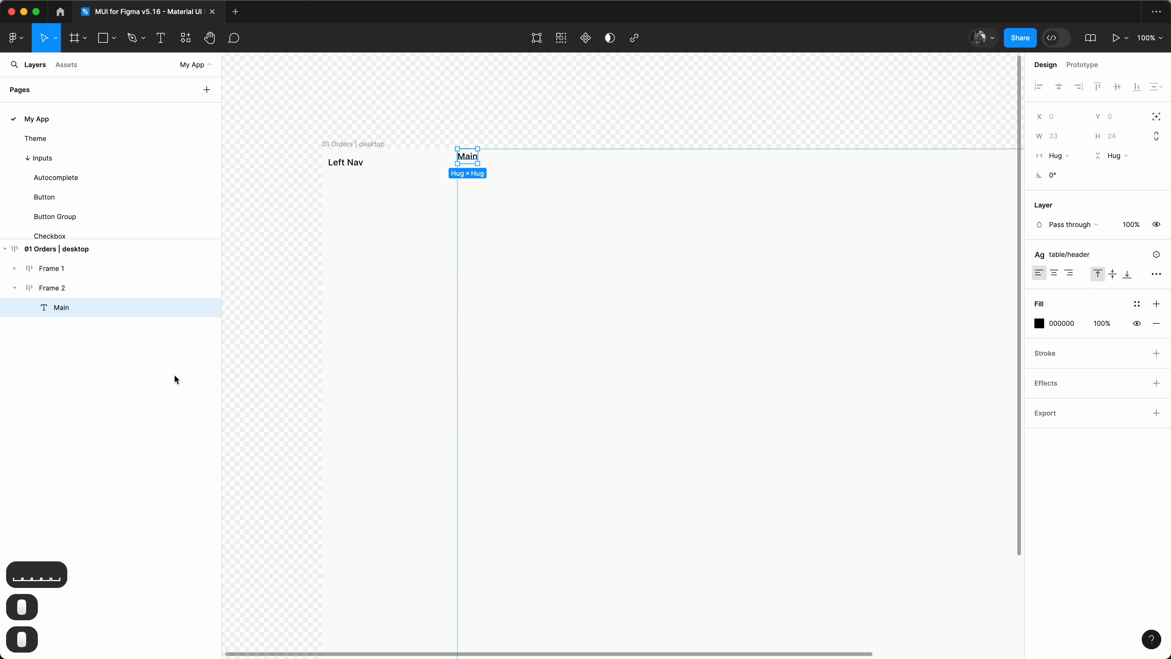
key("shift+a")
left_click(66, 308)
type("Container")
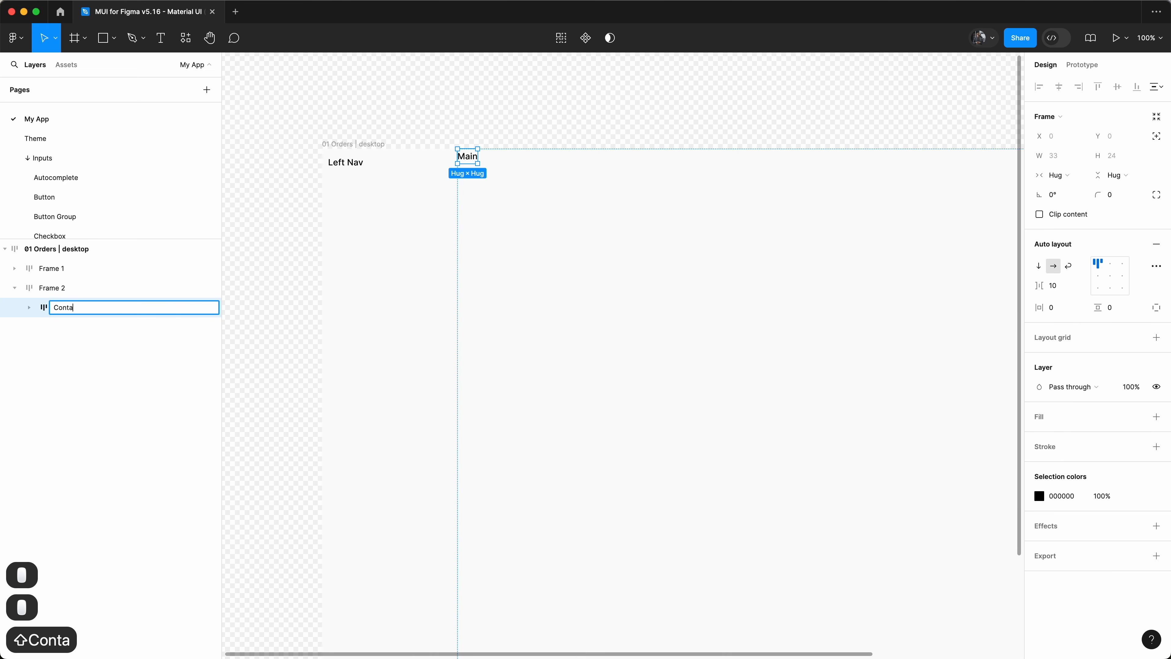
key("Return")
Rename the Frame 2 layer to "Main" and the Frame 1 layer to "Leftnav"
double_click(56, 290)
type("Main")
key("Return")
double_click(46, 268)
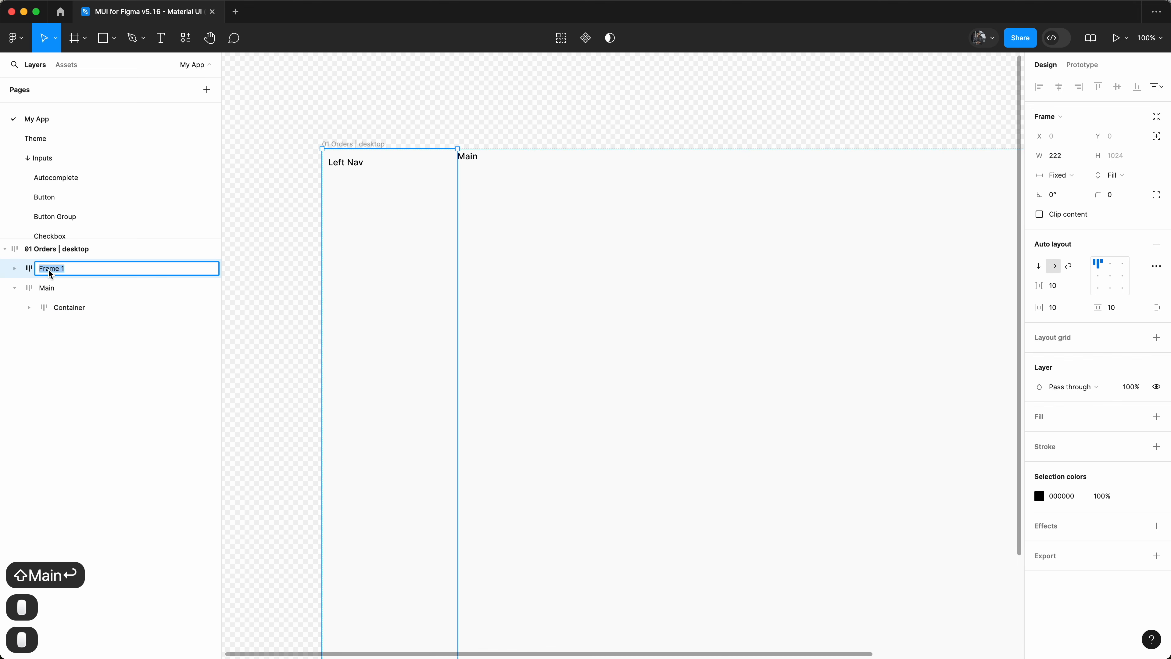
type("Leftnav")
key("Return")
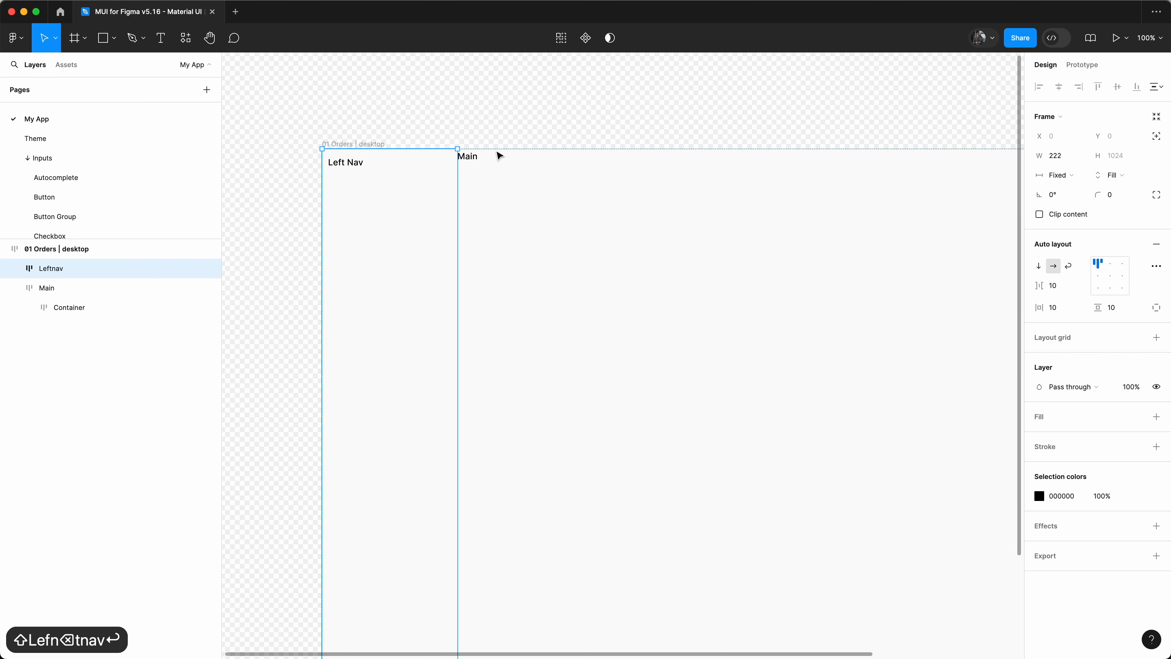
Change the Main frame's auto layout direction to vertical
double_click(471, 160)
left_click(516, 185)
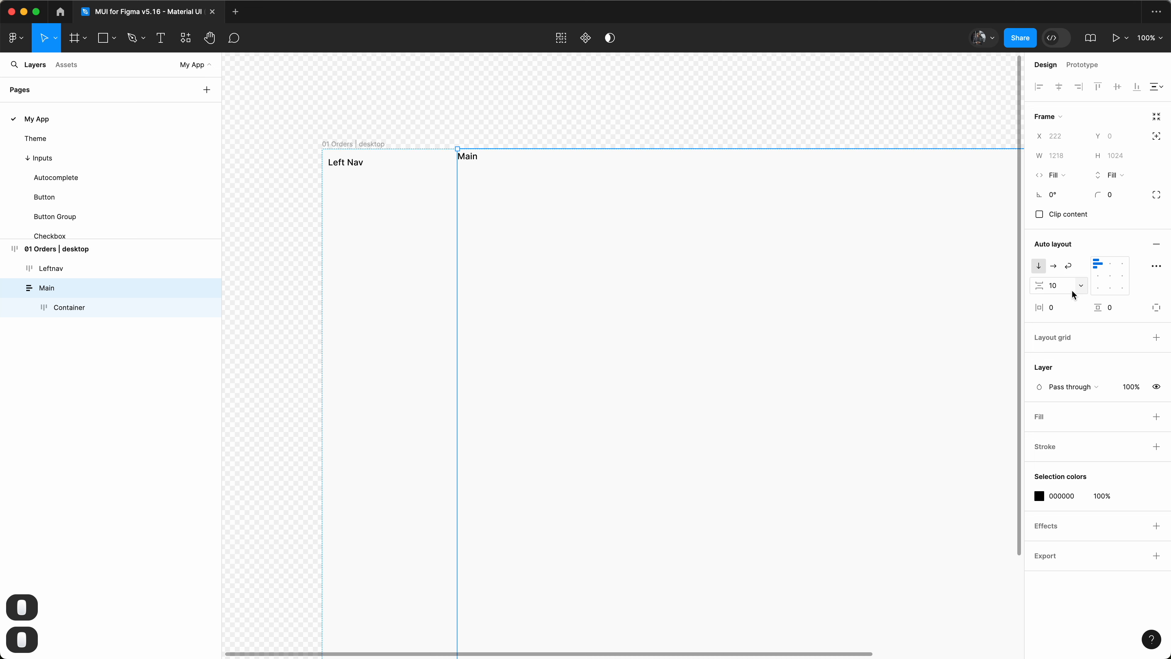
Set the Main frame's auto layout gap to 0 and its horizontal and vertical padding to 24
left_click(1081, 307)
left_click(1111, 499)
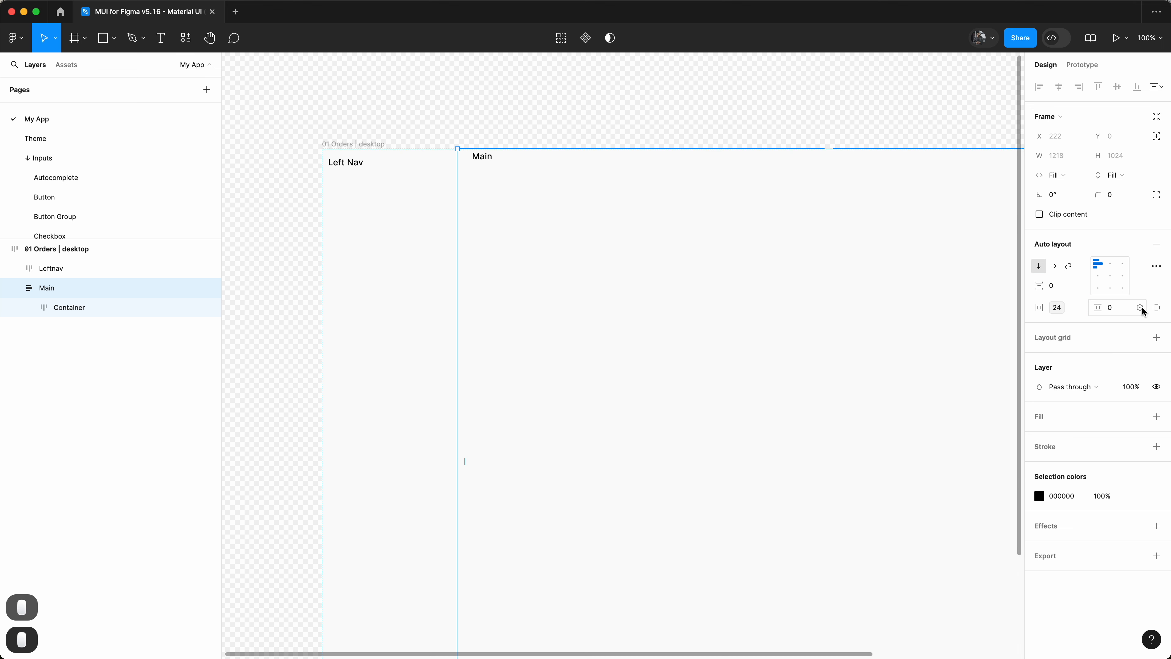
left_click(1140, 307)
left_click(1127, 428)
Make the Container frame inside Main fill its parent in both width and height
double_click(485, 174)
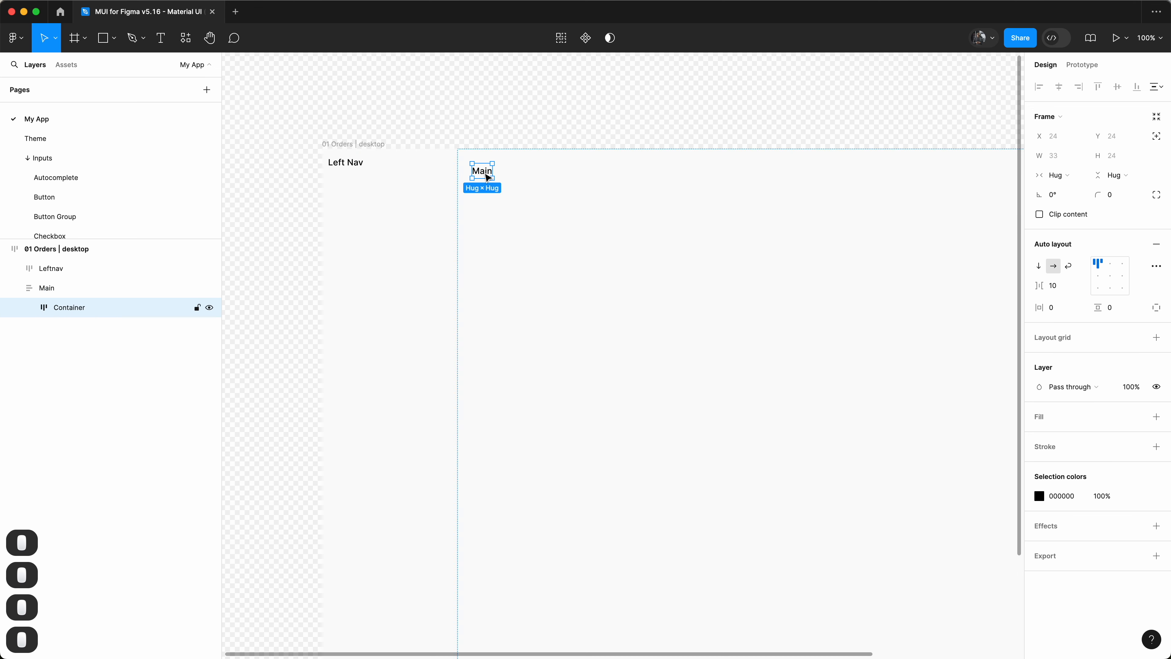
left_click(1057, 175)
left_click(1079, 189)
left_click(1116, 174)
left_click(1110, 190)
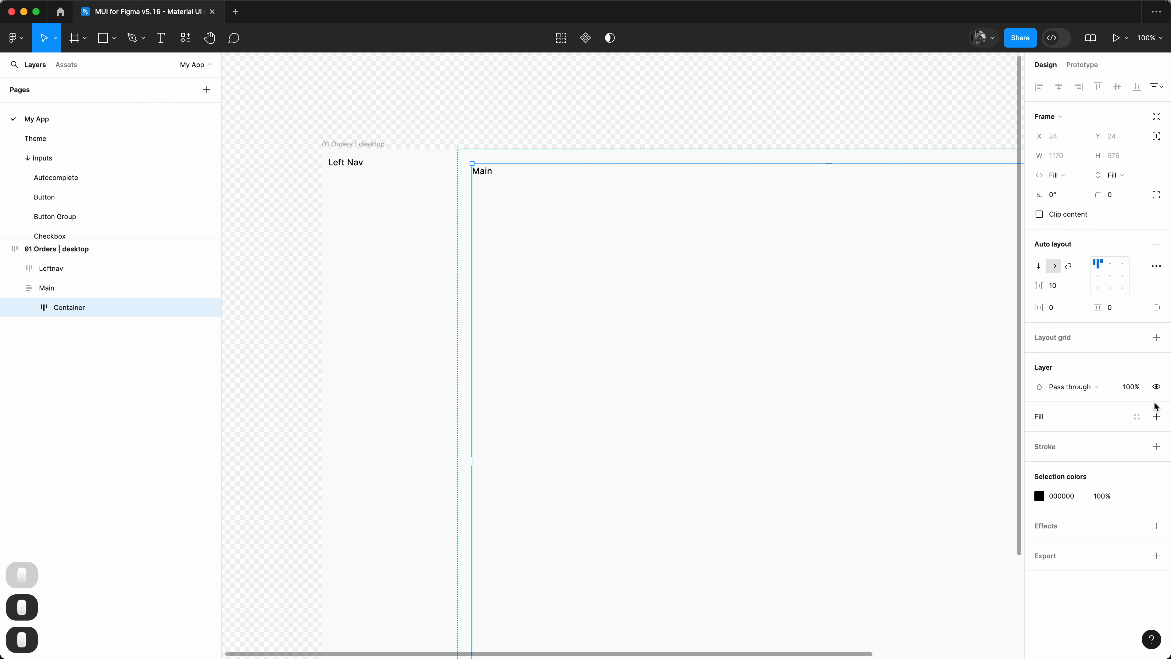
Style the Container with the background/paper-elevation-0 fill, a corner radius of 20 and the elevation/1 effect
left_click(1137, 417)
type("paper")
left_click(954, 499)
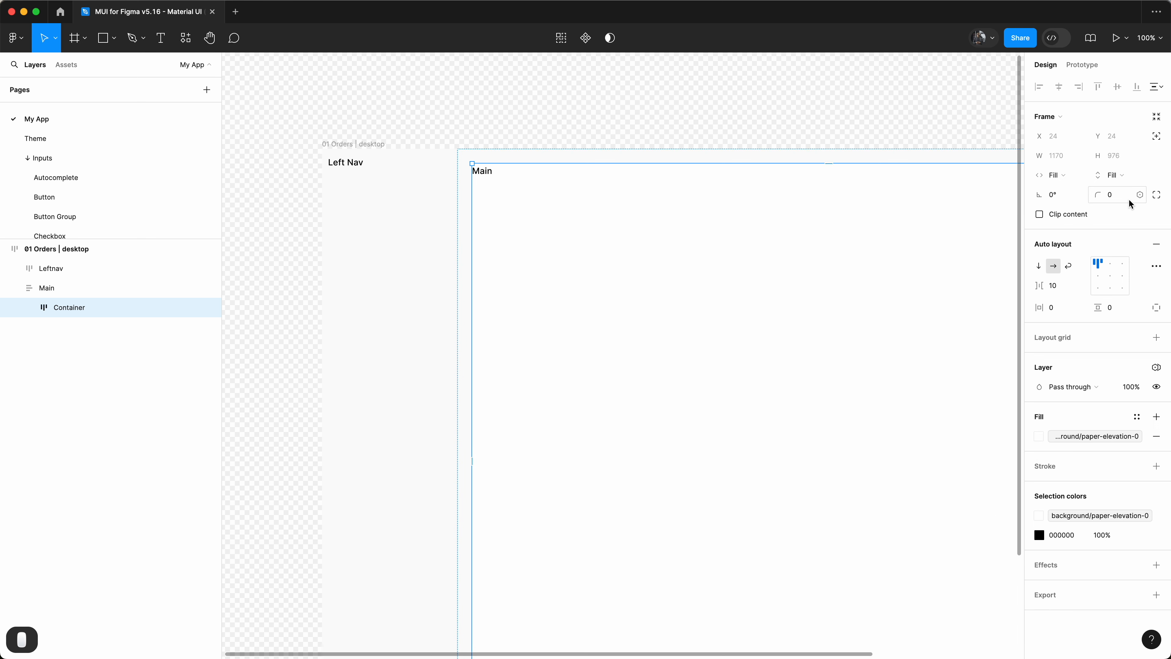
left_click(1137, 564)
left_click(1116, 508)
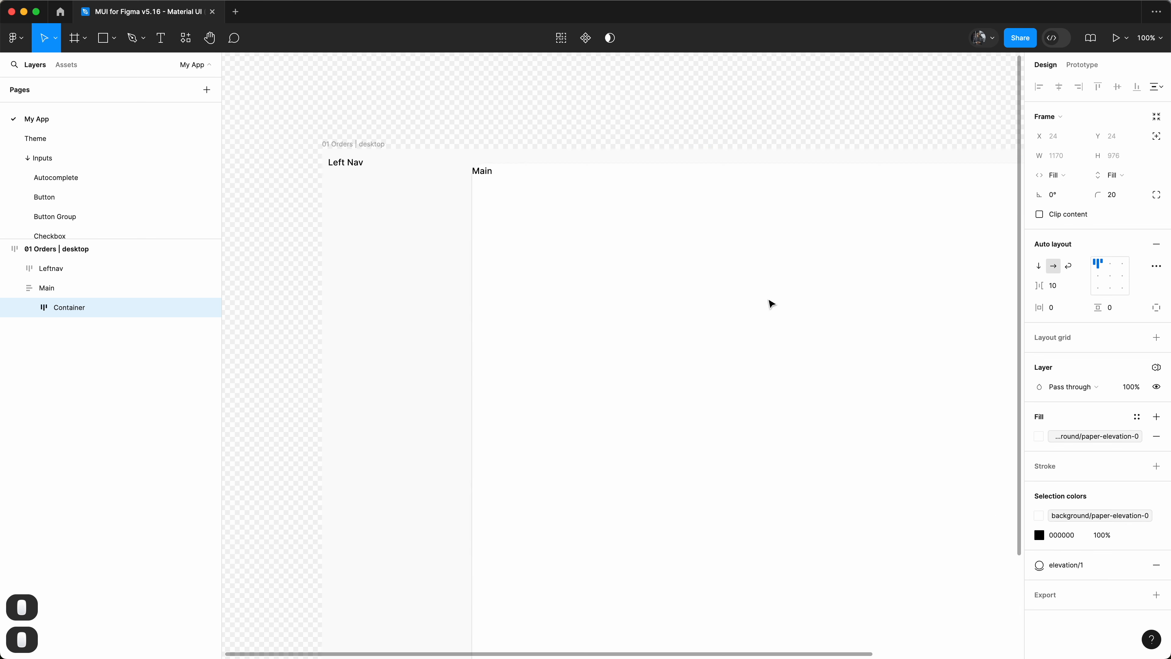
left_click(480, 111)
left_click(480, 174, "super")
left_click(482, 184)
left_click(471, 102)
key("alt+l")
left_click(417, 177)
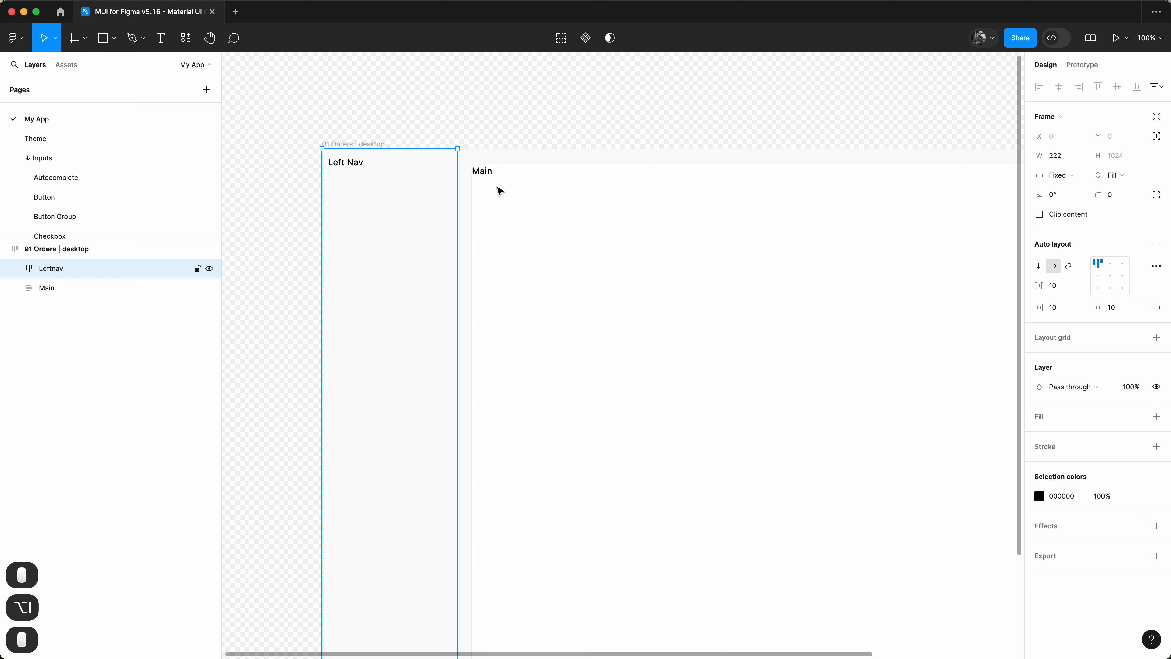
left_click(499, 191)
double_click(348, 166)
left_click(403, 120)
key("alt+l")
key("minus")
key("equal")
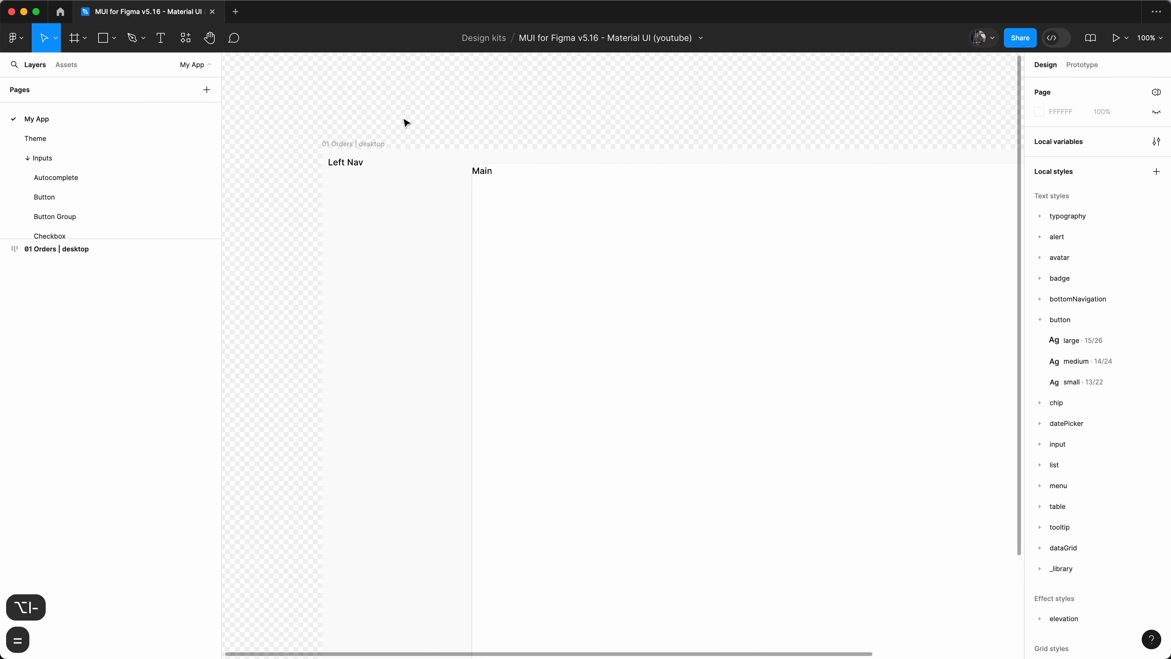
Change the Leftnav frame's auto layout direction to vertical and set its gap to 0
left_click(406, 180)
left_click(1038, 266)
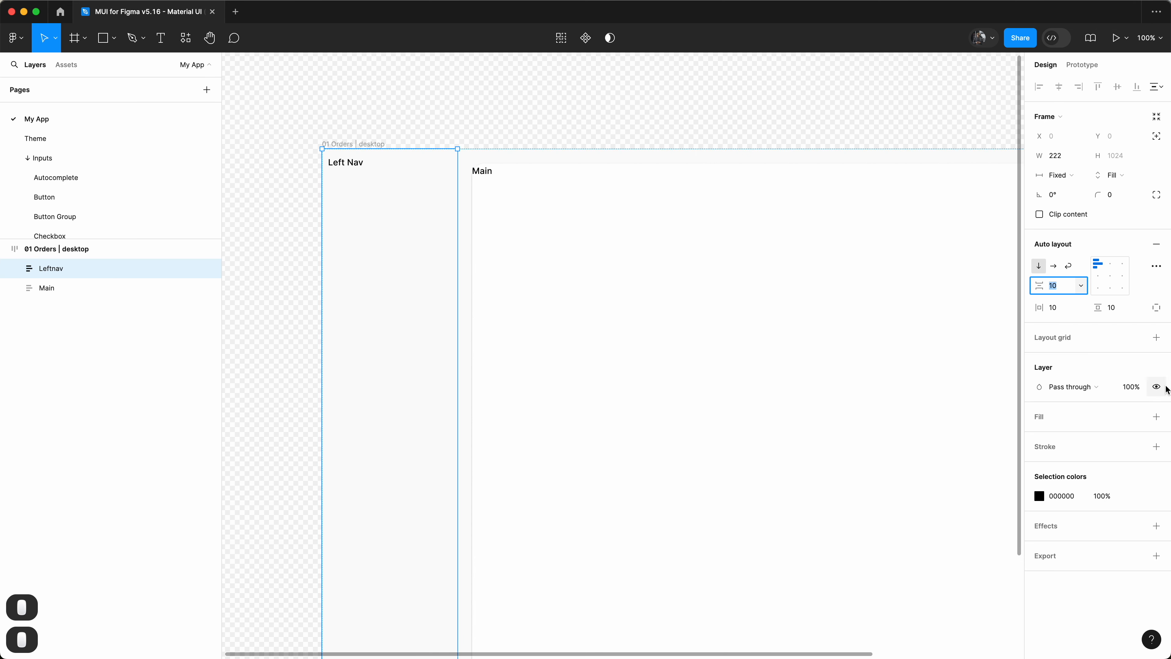
type("0")
key("Return")
Set the Leftnav frame's horizontal and vertical padding to 24 with the spacing 3 variable
left_click(1080, 307)
scroll(1095, 438, "down", 1)
left_click(1102, 486)
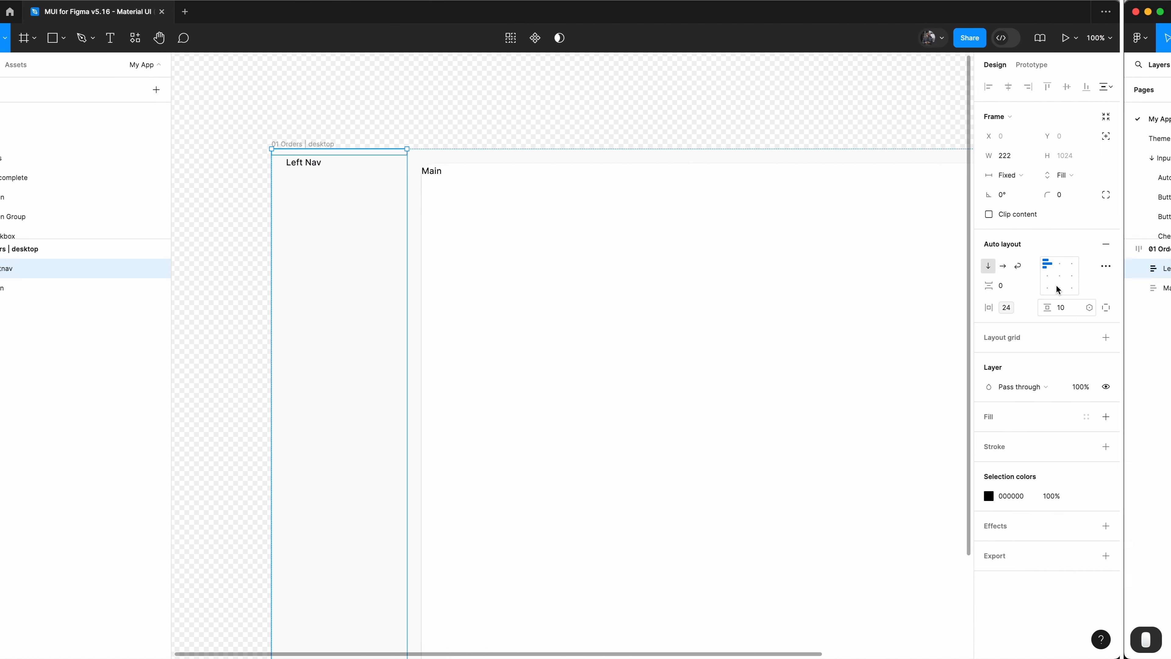
left_click(1089, 307)
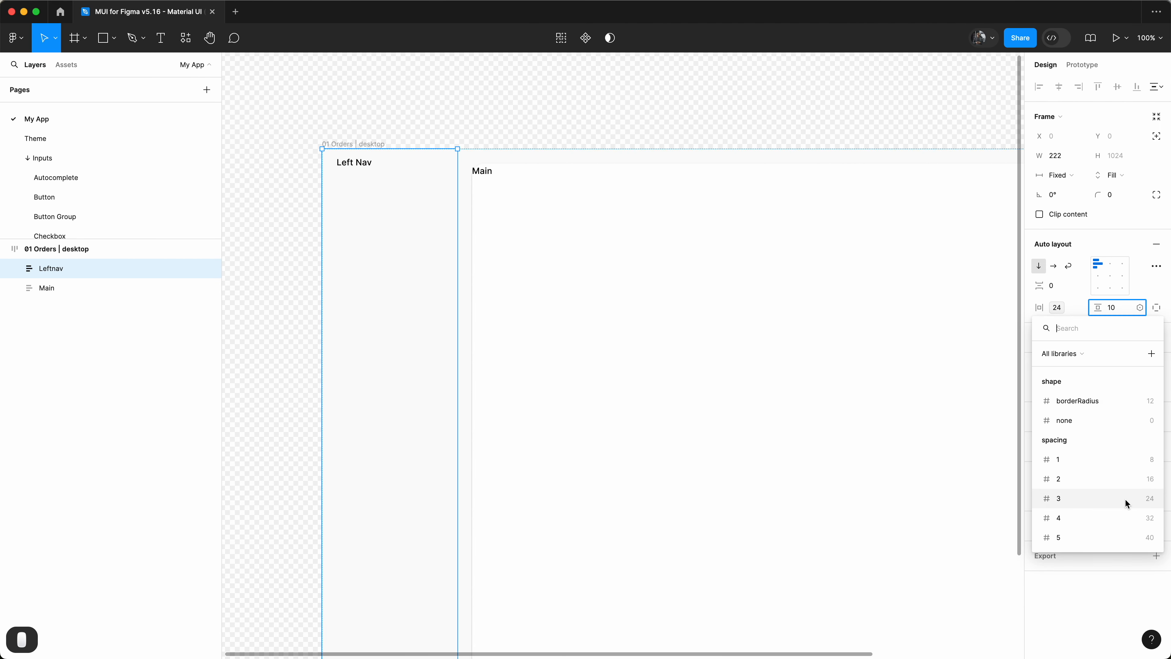
left_click(1124, 498)
Insert the blue Logoipsum wordmark logo with the ring symbol from the Logoipsum plugin
left_click(360, 178)
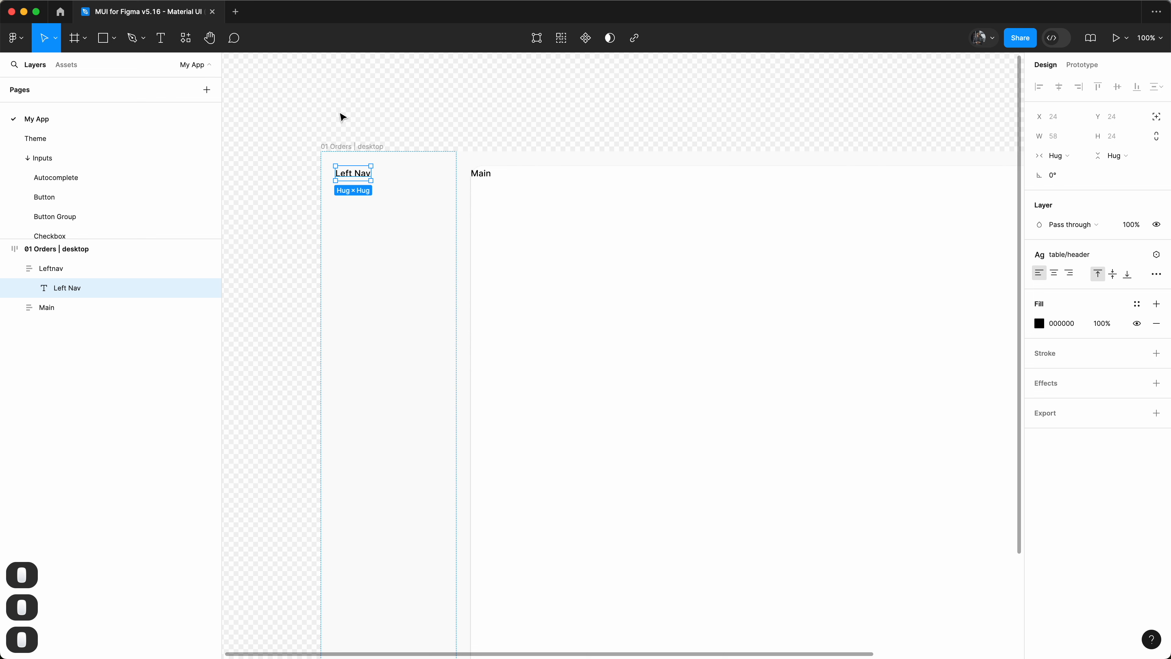
left_click(341, 117)
key("shift+i")
left_click(244, 160)
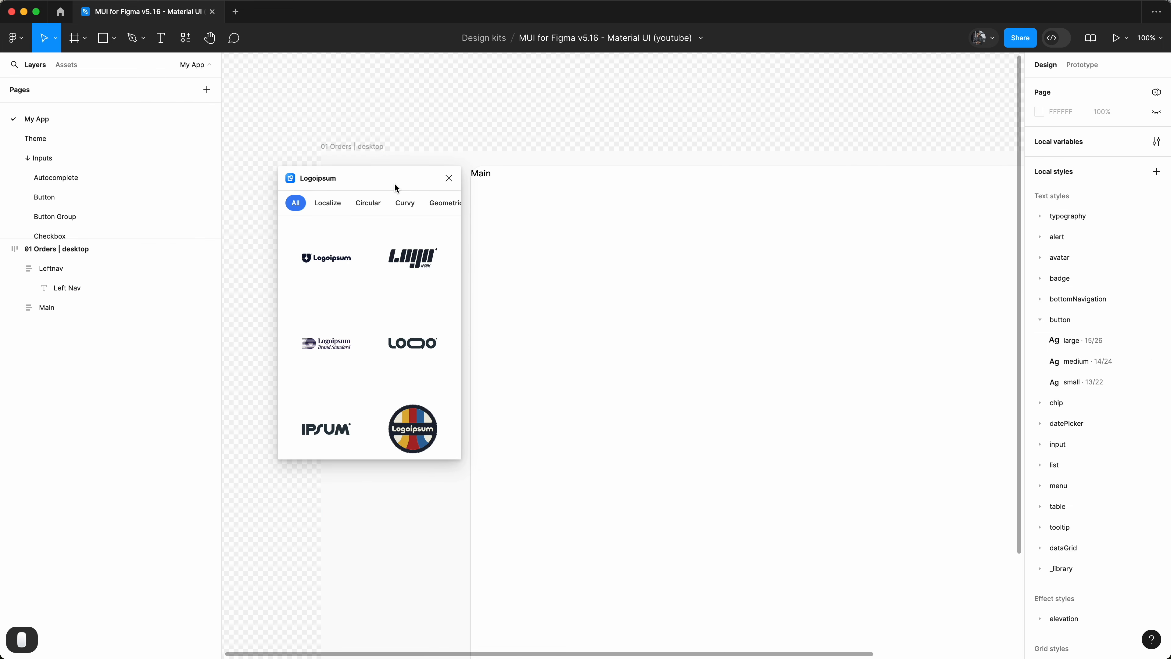
left_click_drag(397, 182, 693, 138)
scroll(664, 324, "down", 5)
scroll(689, 327, "up", 2)
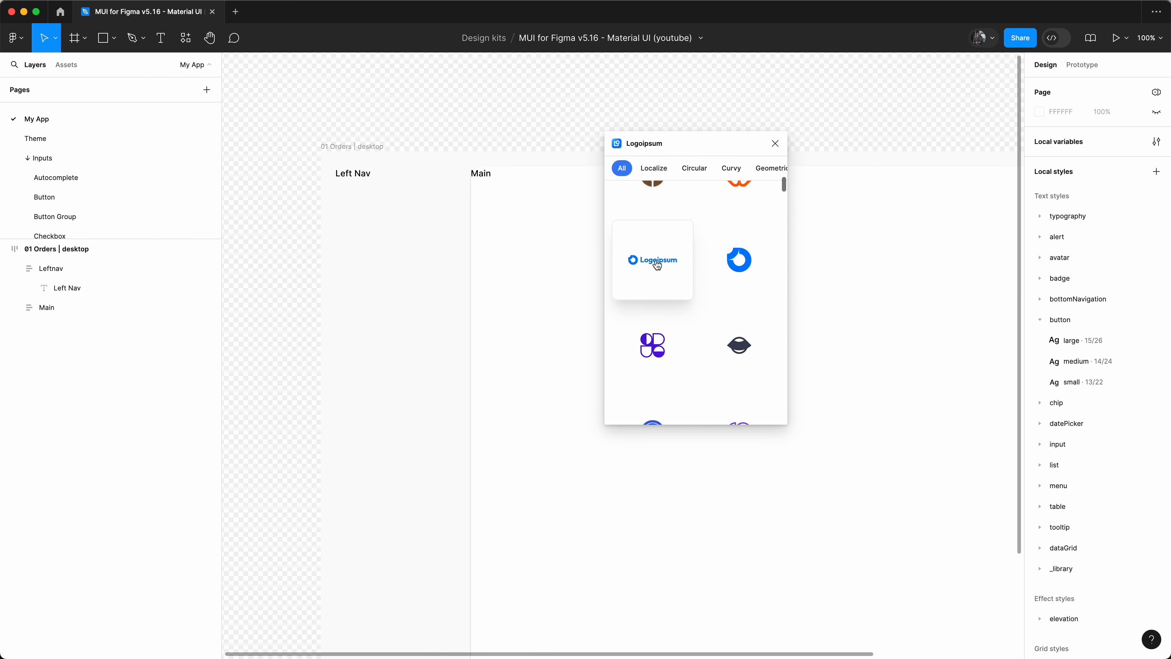
left_click(653, 260)
left_click(775, 143)
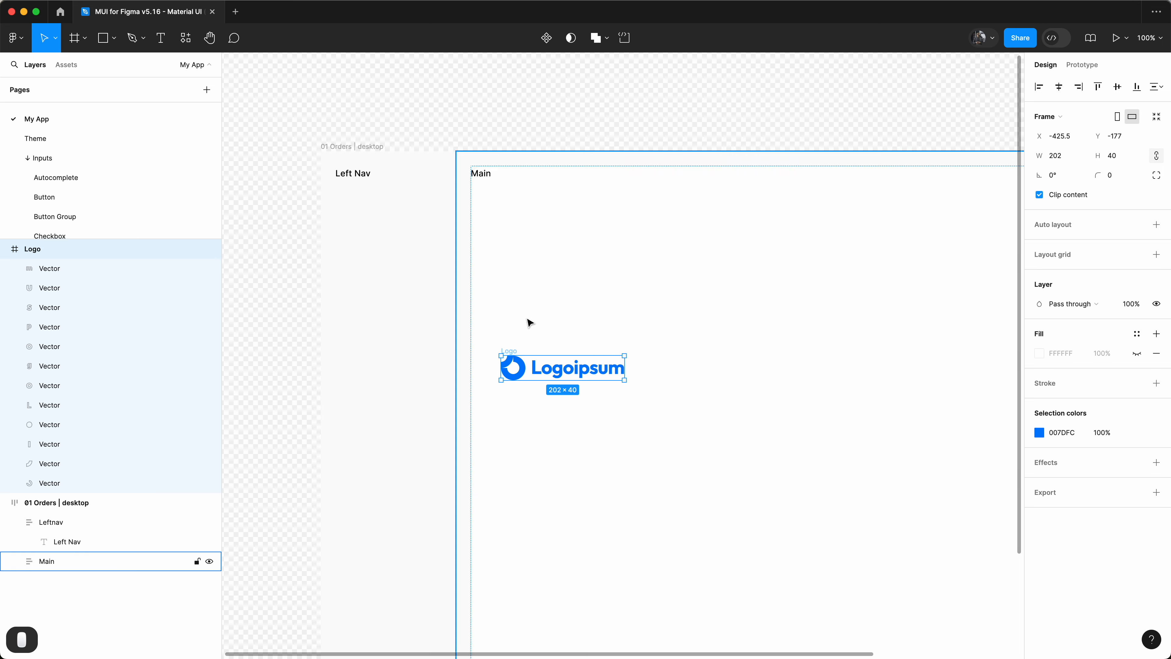
Move the logo into the Leftnav frame, beneath the Left Nav text
key("super+x")
left_click(342, 183)
key("super+v")
key("alt+l")
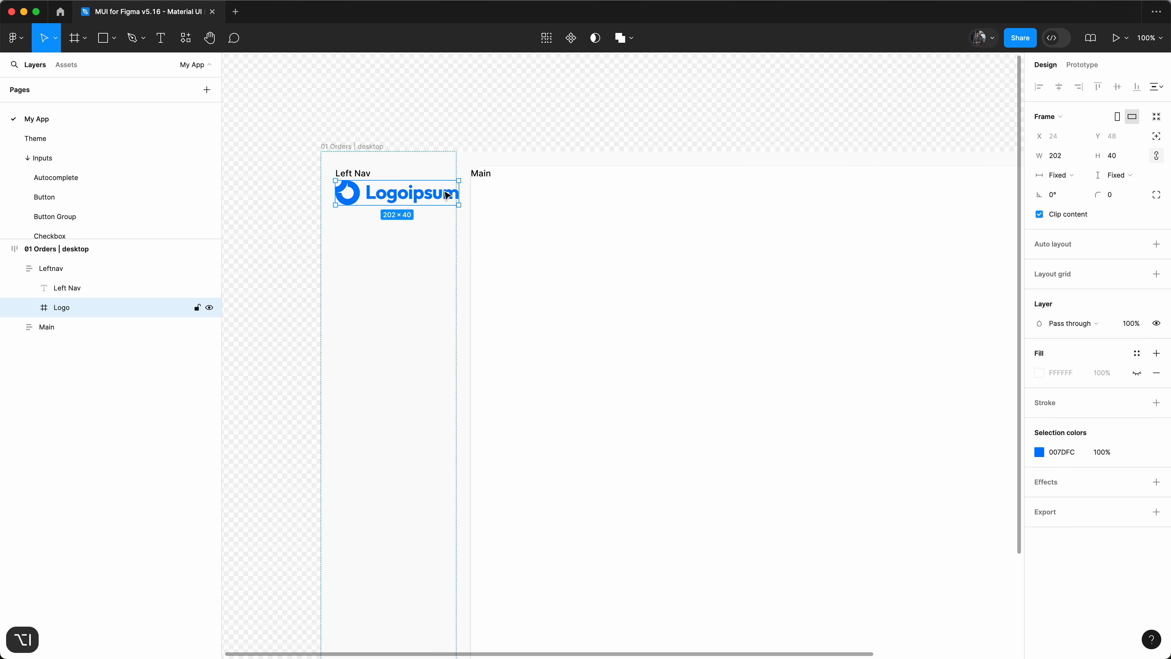
Delete the Left Nav placeholder text from the Leftnav frame
left_click(357, 175)
double_click(357, 174)
key("BackSpace")
left_click(480, 174, "super")
Resize the logo proportionally to a height of 24
double_click(384, 173)
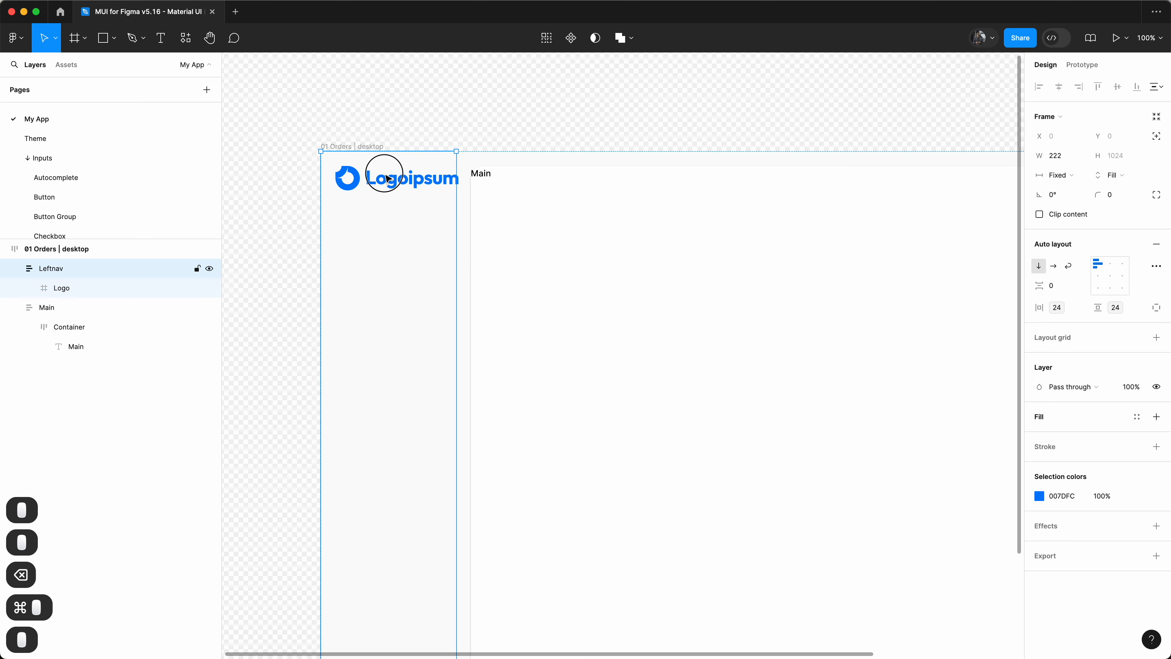
left_click(1057, 178)
left_click(1112, 155)
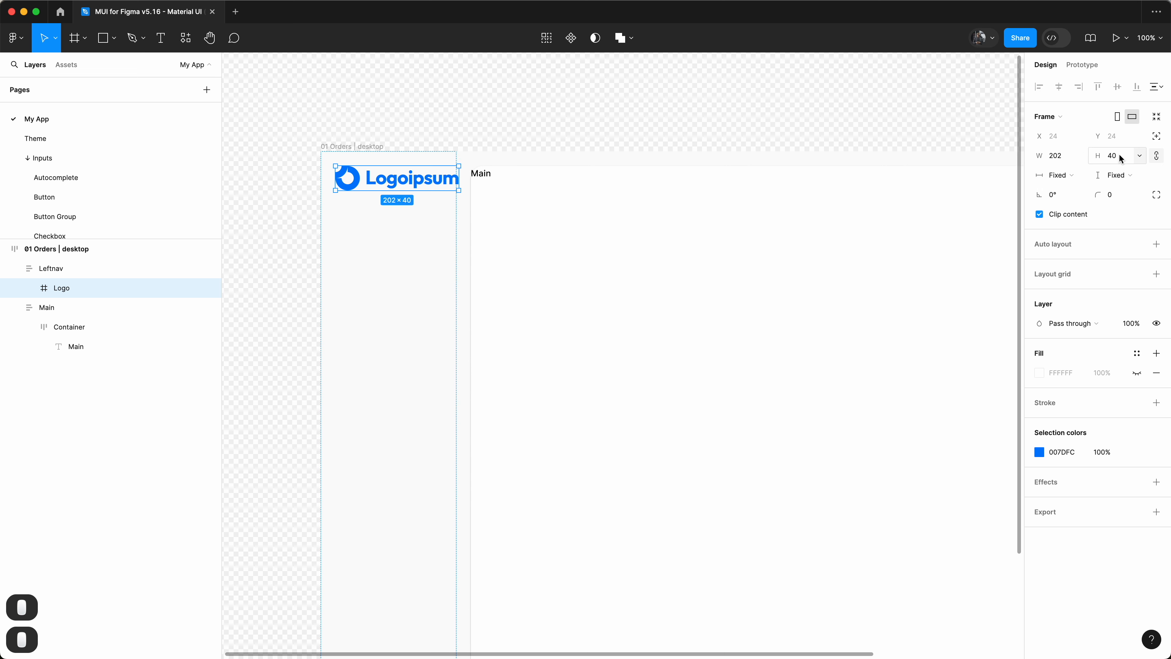
type("24")
key("Return")
Recolor the logo with the primary/main color variable
left_click(1137, 452)
type("primary")
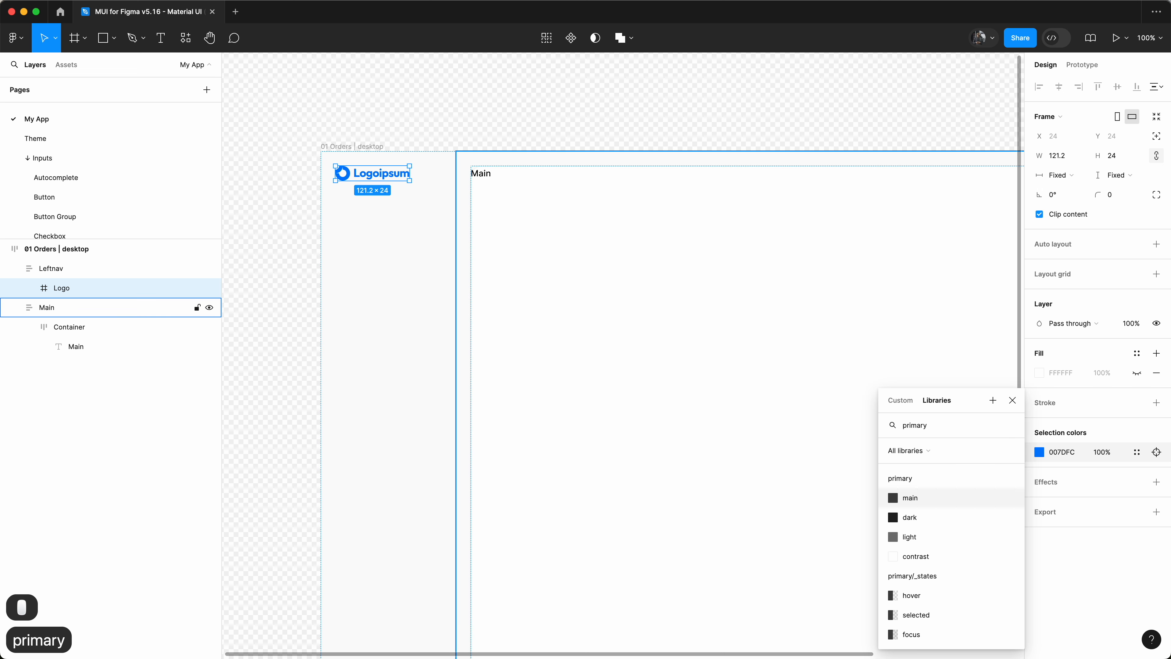
key("Return")
left_click(19, 307)
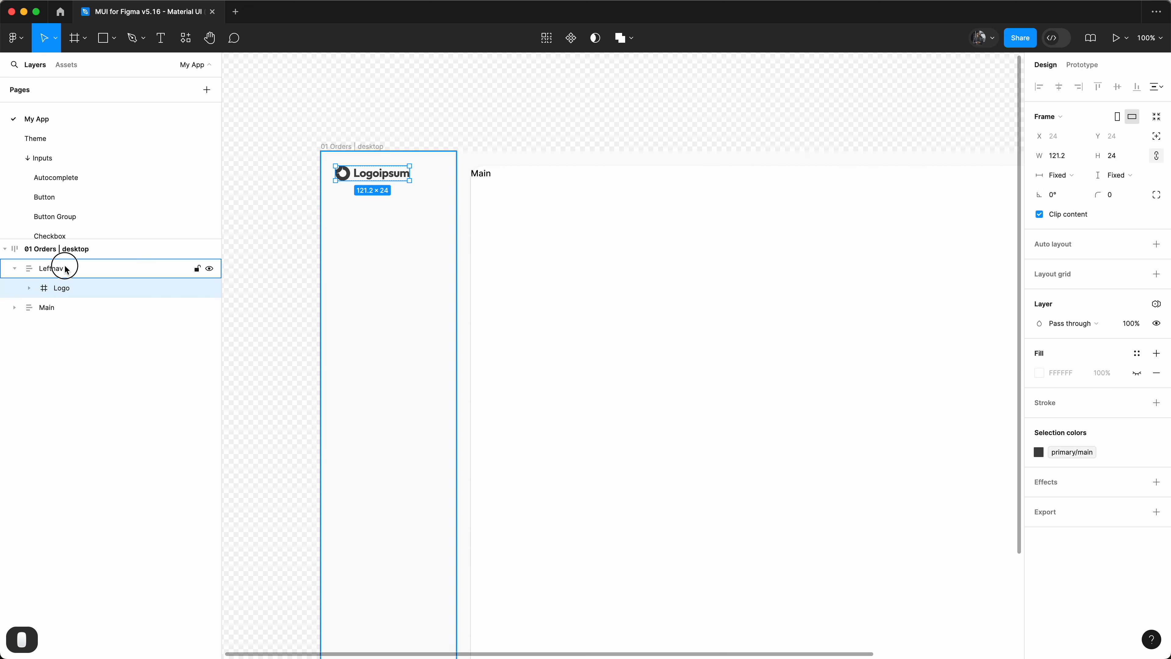
Insert a <ListItem> component below the logo in Leftnav and set its width to fill the container
left_click(68, 268)
left_click(64, 288)
key("shift+i")
type("<ListItem>")
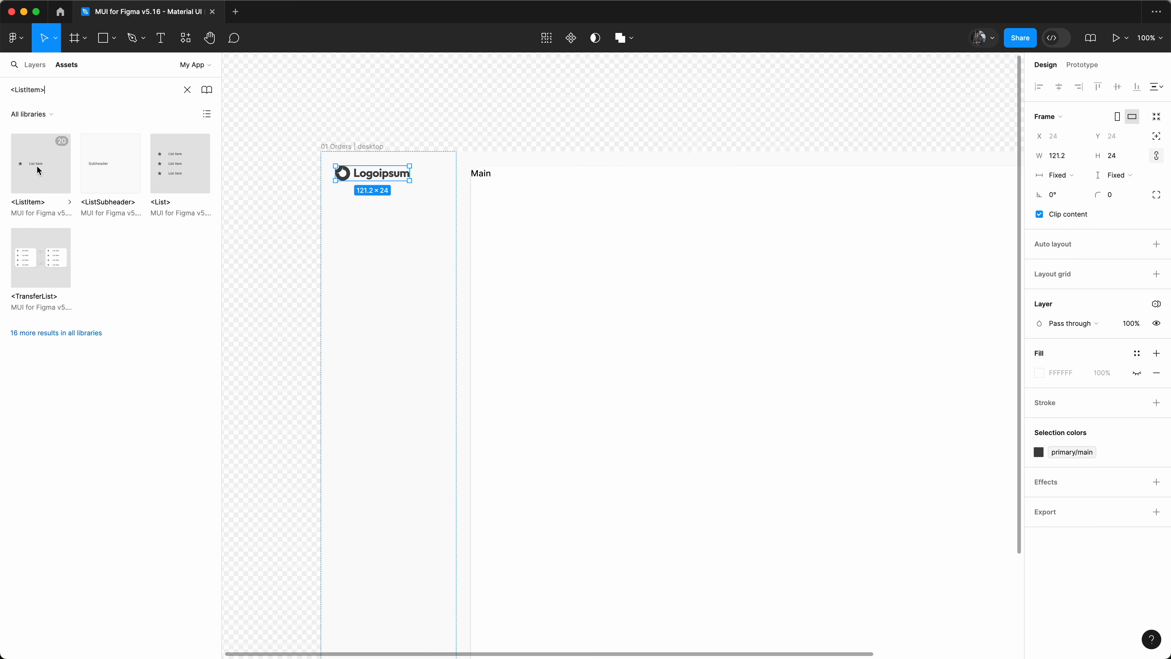
left_click(34, 169)
left_click(35, 64)
left_click(1081, 156)
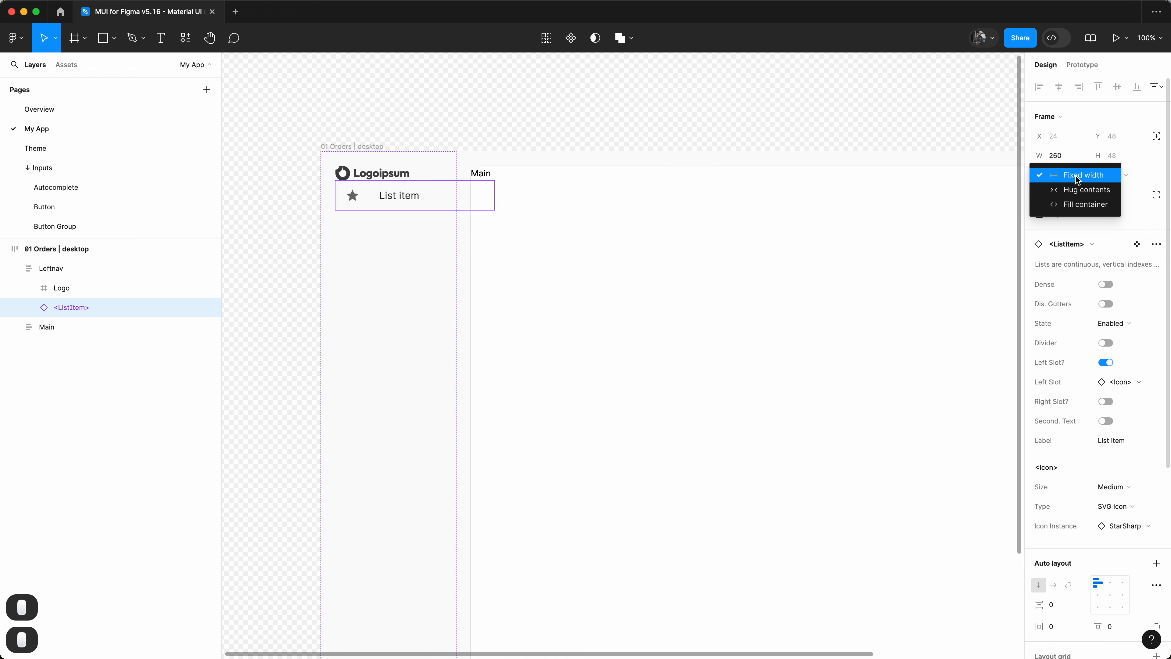
left_click(1069, 206)
Wrap the list item in an auto layout frame and name that frame "ul"
key("shift+a")
double_click(66, 307)
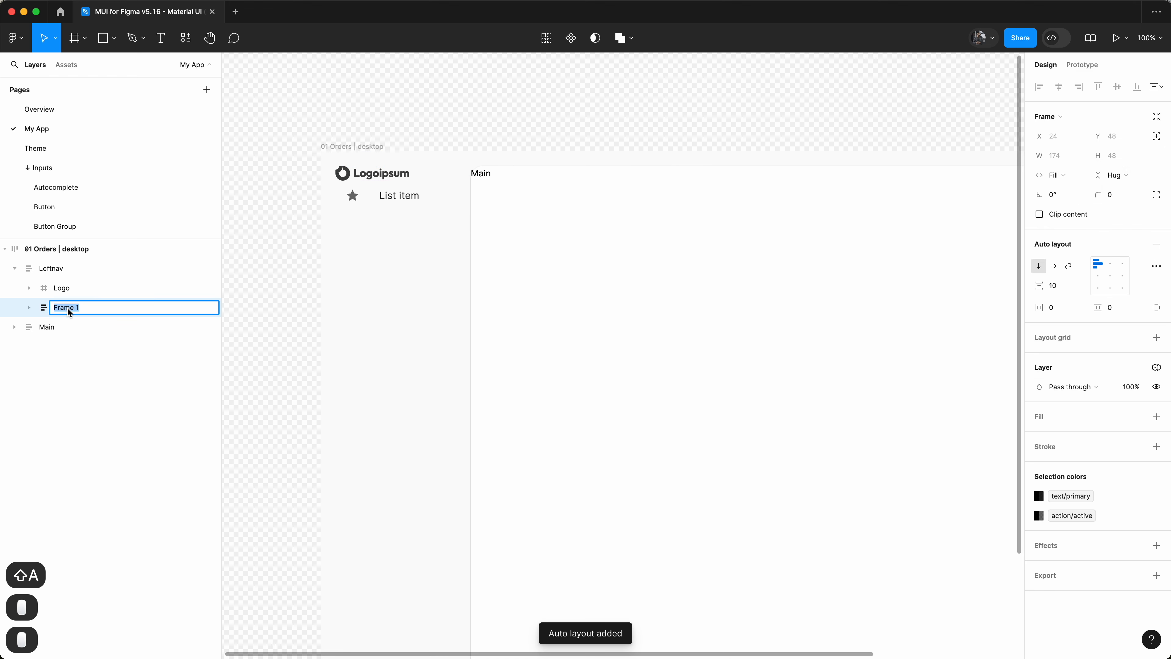
type("ul")
key("Return")
Set the ul frame's vertical padding and item gap to 8 with the spacing 1 variable
left_click(1139, 308)
left_click(1097, 459)
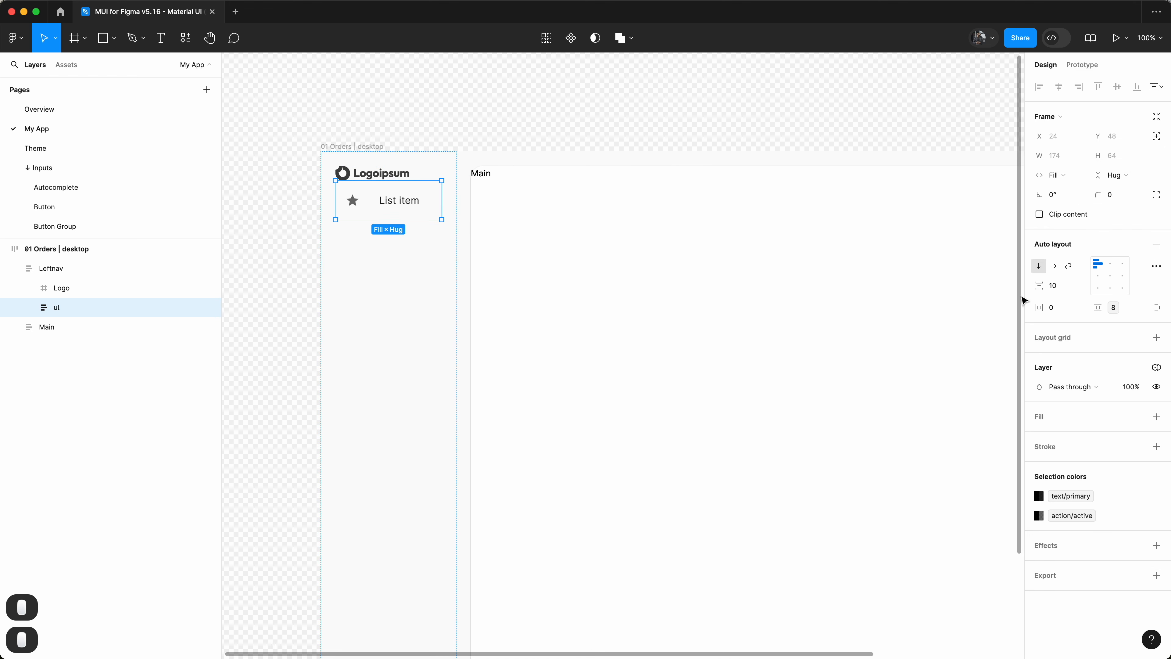
left_click(1080, 285)
left_click(1080, 327)
left_click(1116, 438)
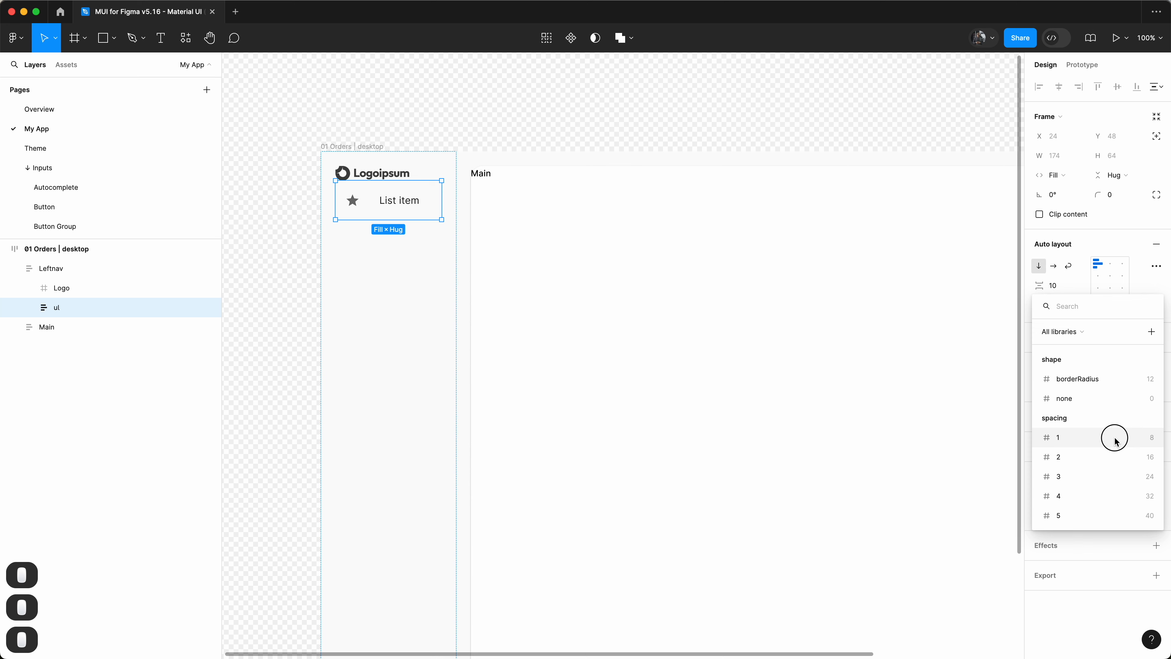
Set the Leftnav frame's width to 280 and add a minimum width to it
double_click(416, 202)
key("Escape")
key("Escape")
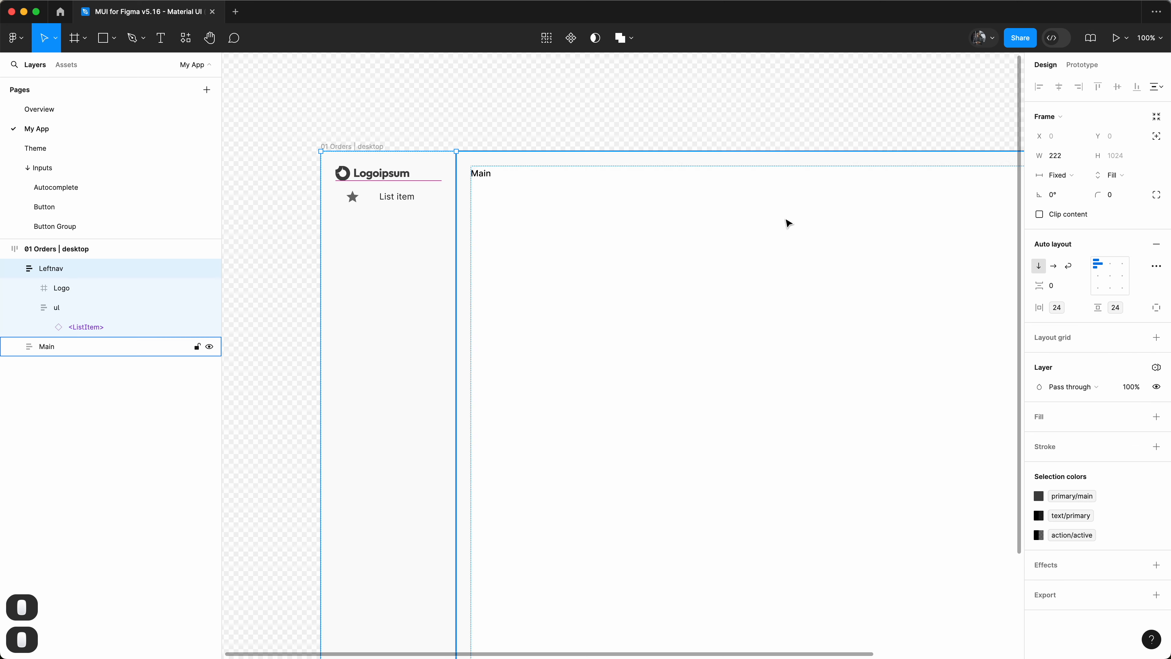
left_click(1065, 156)
type("280")
key("Return")
left_click(1081, 156)
left_click(1081, 156)
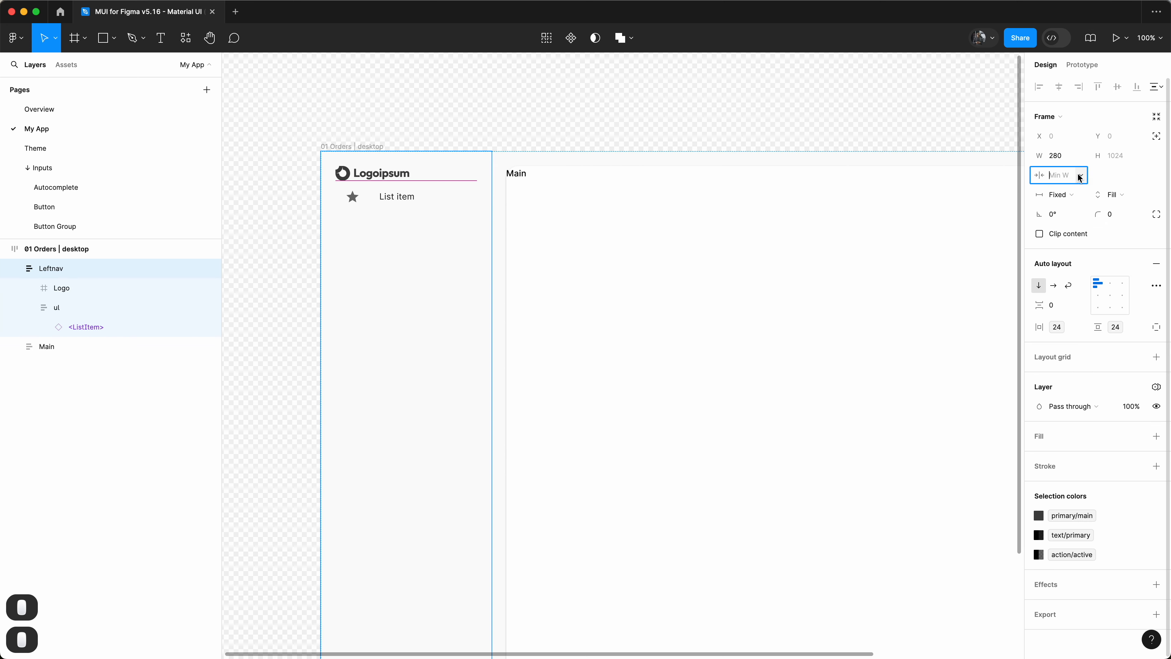
Enable the Dense and Dis. Gutters properties on the list item
left_click(371, 201)
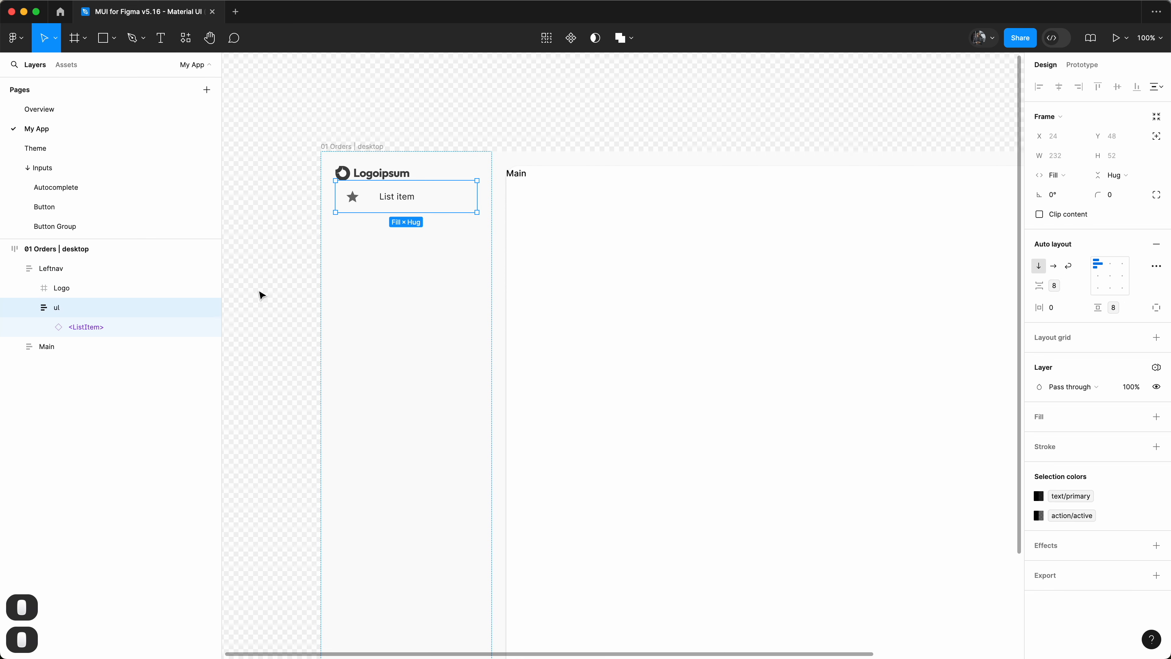
left_click(352, 196)
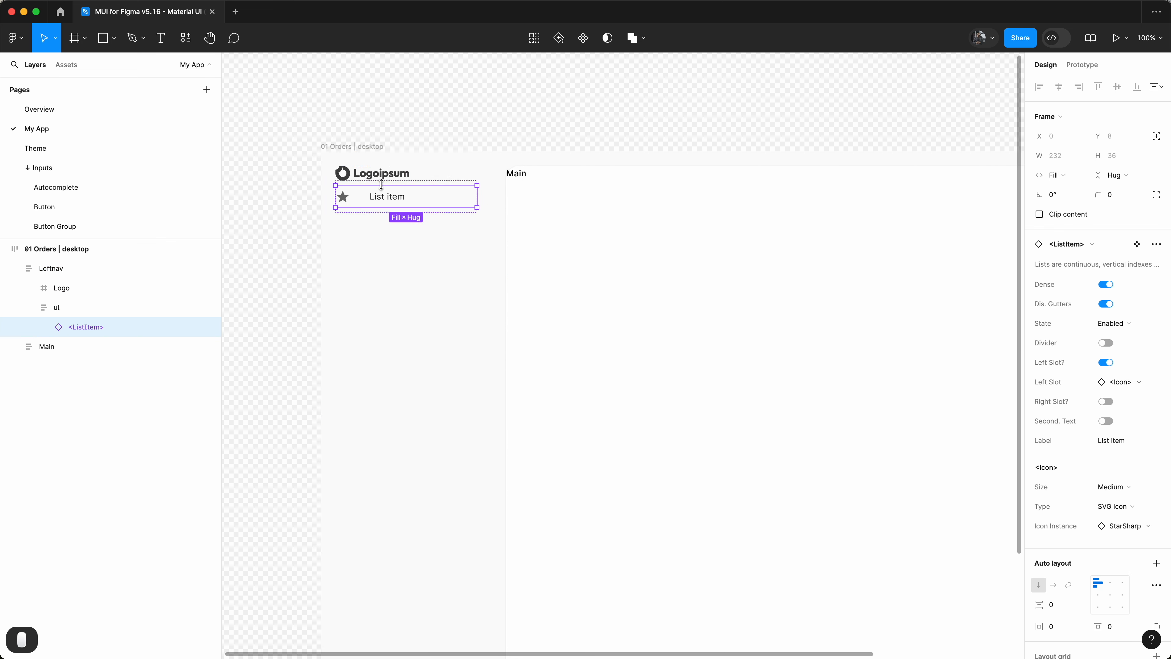
left_click(380, 175)
Set the Leftnav frame's auto layout gap to 16 with the spacing 2 variable
left_click(34, 308)
left_click(50, 270)
left_click(1079, 286)
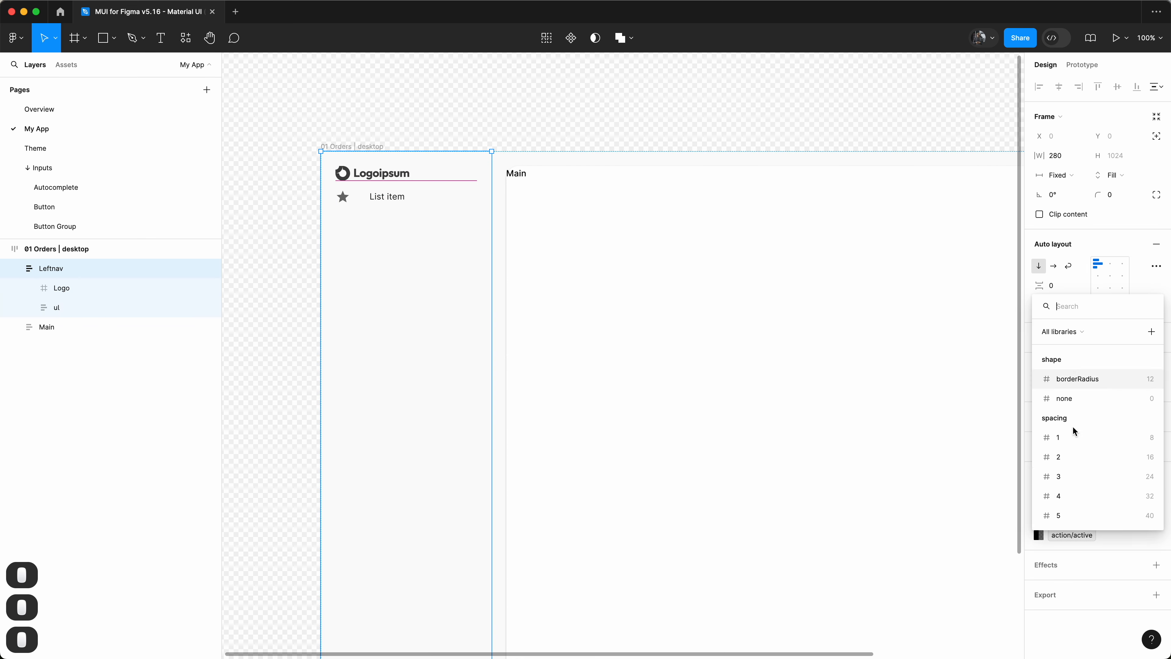
left_click(1093, 458)
Change the list item's label to "Overview"
left_click(379, 215)
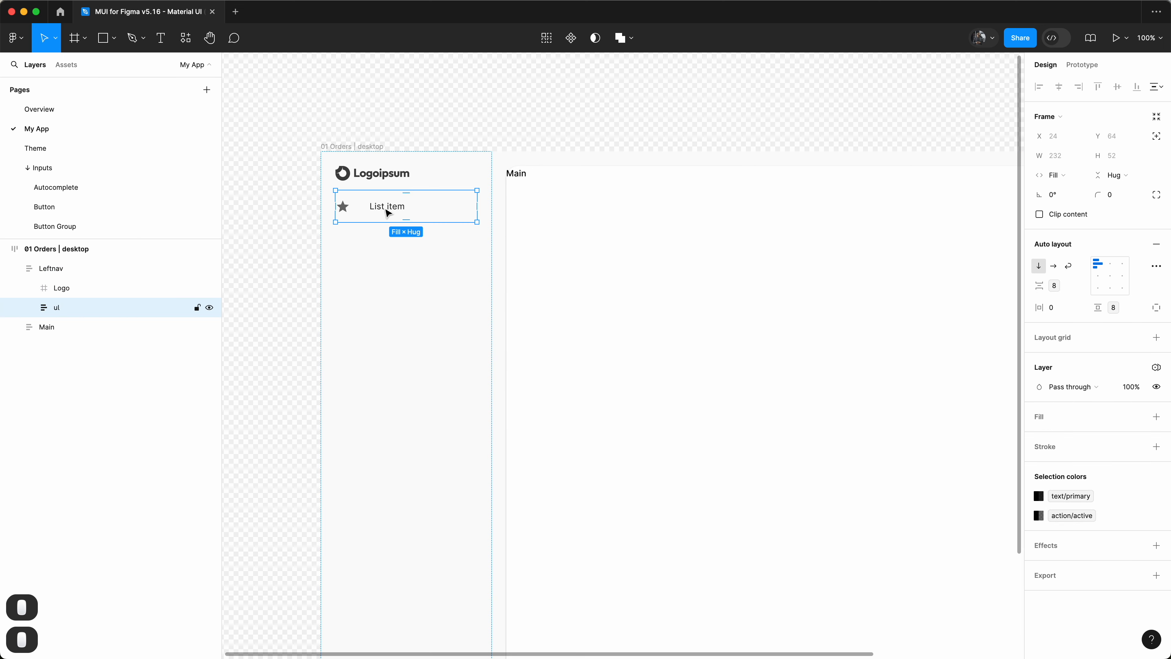
left_click(388, 213, "super")
double_click(393, 207, "super")
type("Ove")
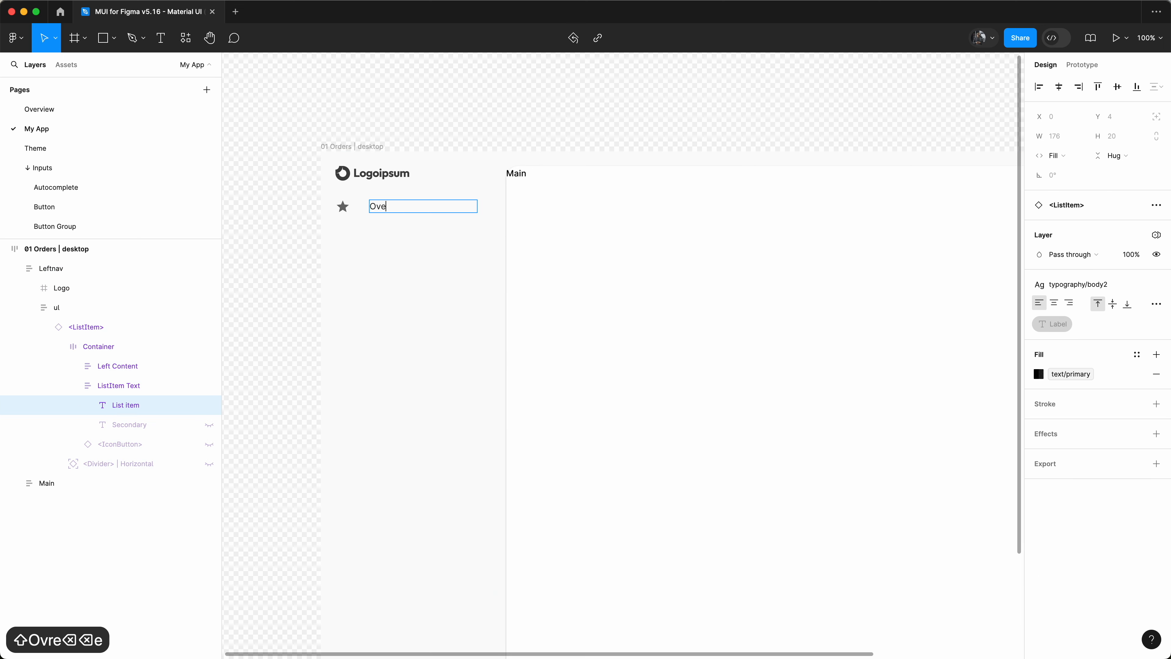
type("rview")
Duplicate the Overview list item twice and relabel the second item "Analytics"
left_click(391, 207)
key("super+d")
key("super+d")
left_click(389, 234, "super")
double_click(389, 234, "super")
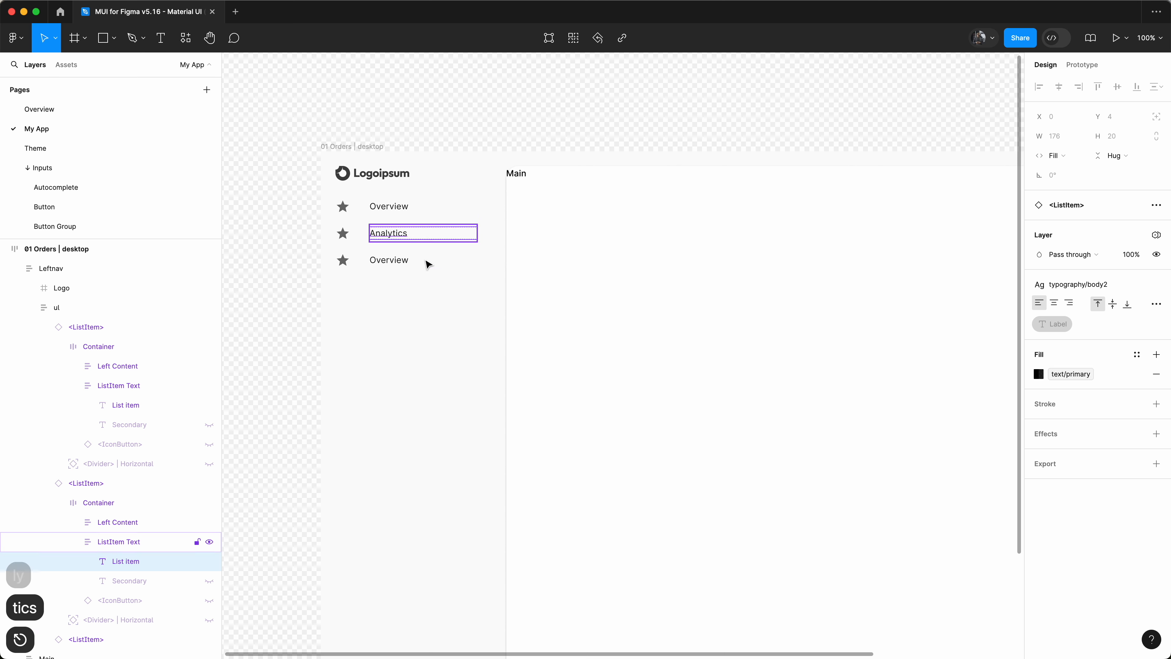
Change the third list item's label to "Transactions"
left_click(394, 261, "super")
type("Transactio")
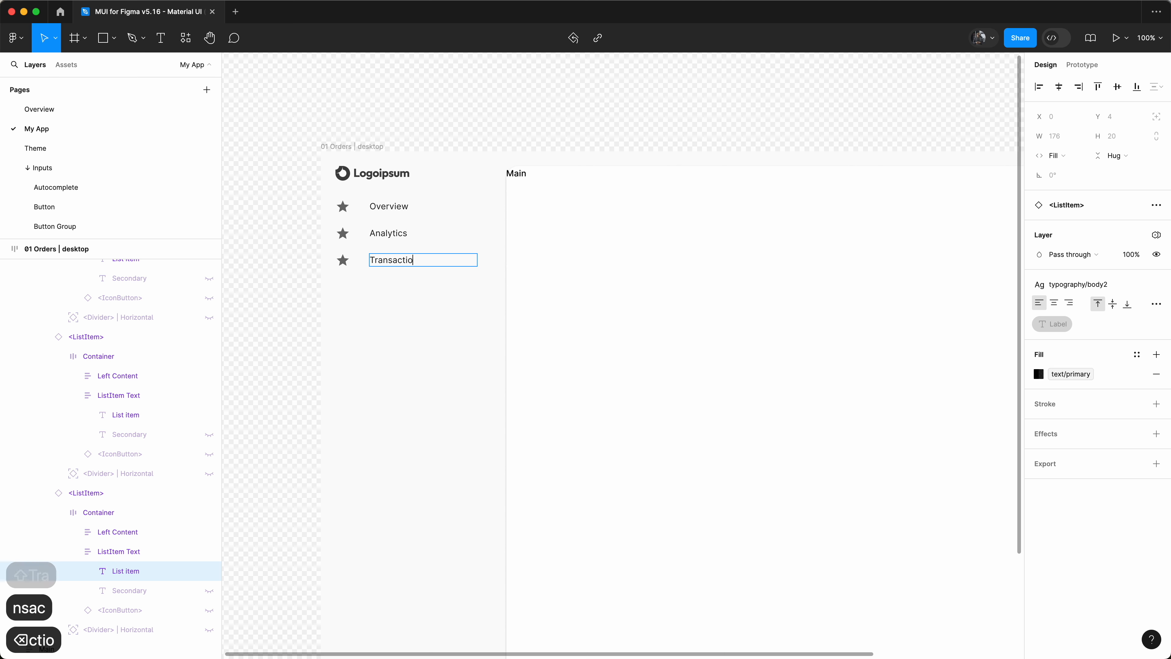
type("ns")
Duplicate the Transactions list item and relabel the copy "Orders"
left_click(392, 260)
key("super+d")
left_click(401, 287, "super")
double_click(401, 287, "super")
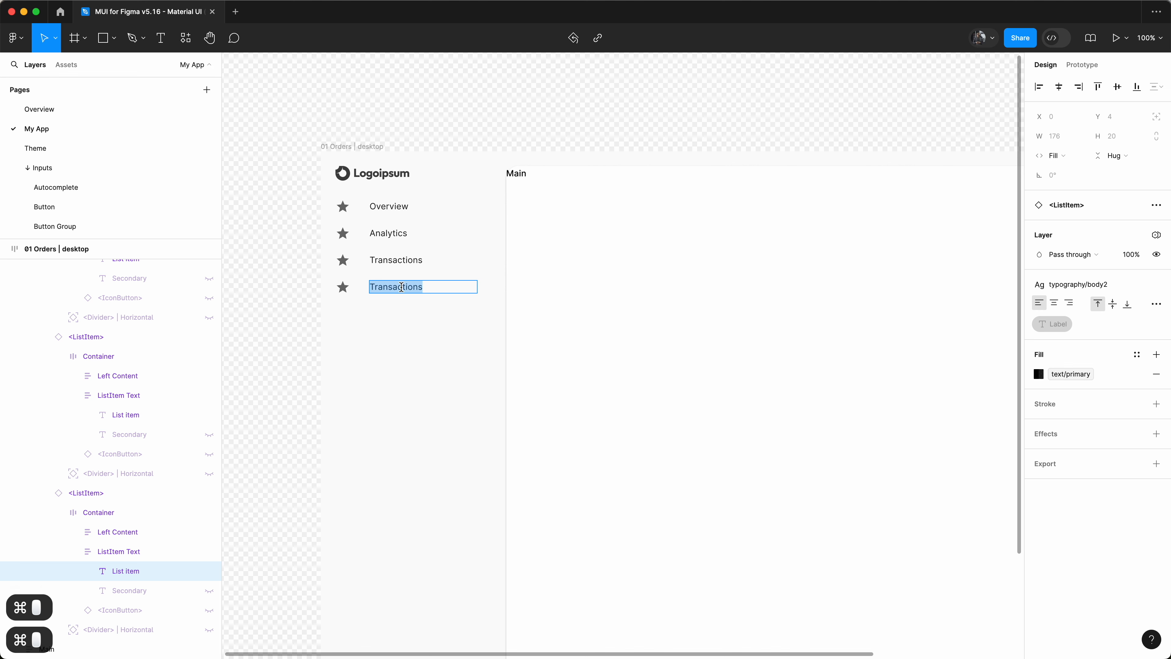
type("Orders")
key("Escape")
Collapse the layer tree and duplicate the whole ul list inside the Leftnav frame
left_click(381, 221)
key("alt+l")
key("super+d")
scroll(385, 233, "down", 3)
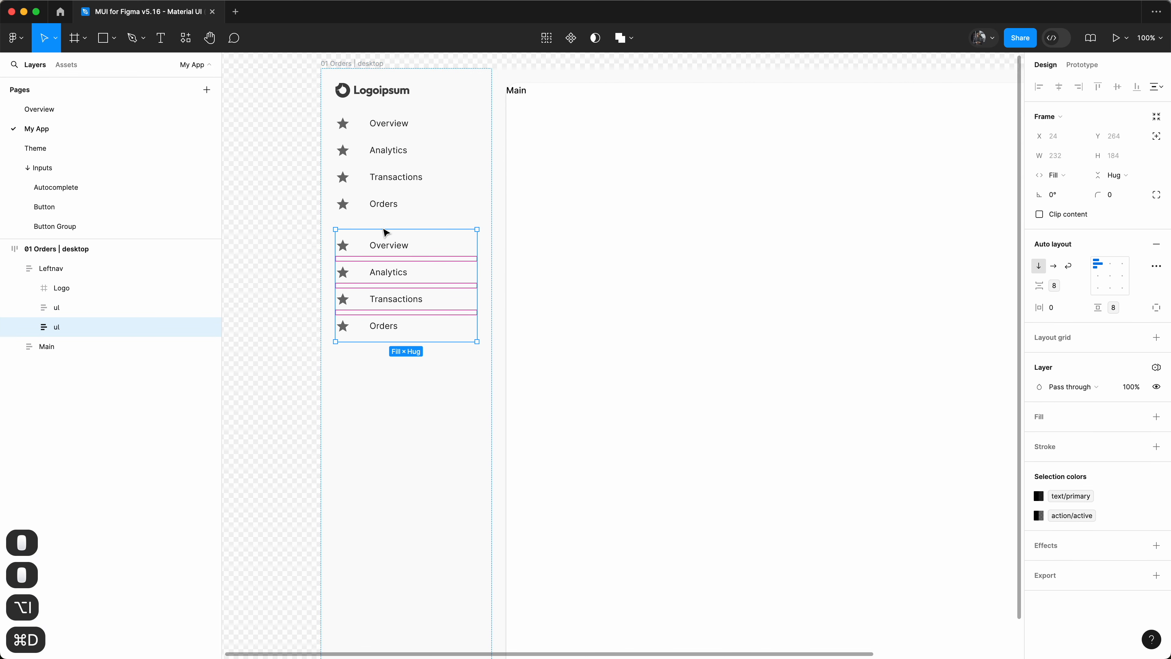
Set the height of the upper ul list in the Leftnav to Fill so the copied list sits below it
left_click(407, 153)
scroll(409, 158, "up", 2)
left_click(1119, 177)
left_click(1101, 198)
scroll(414, 325, "down", 5)
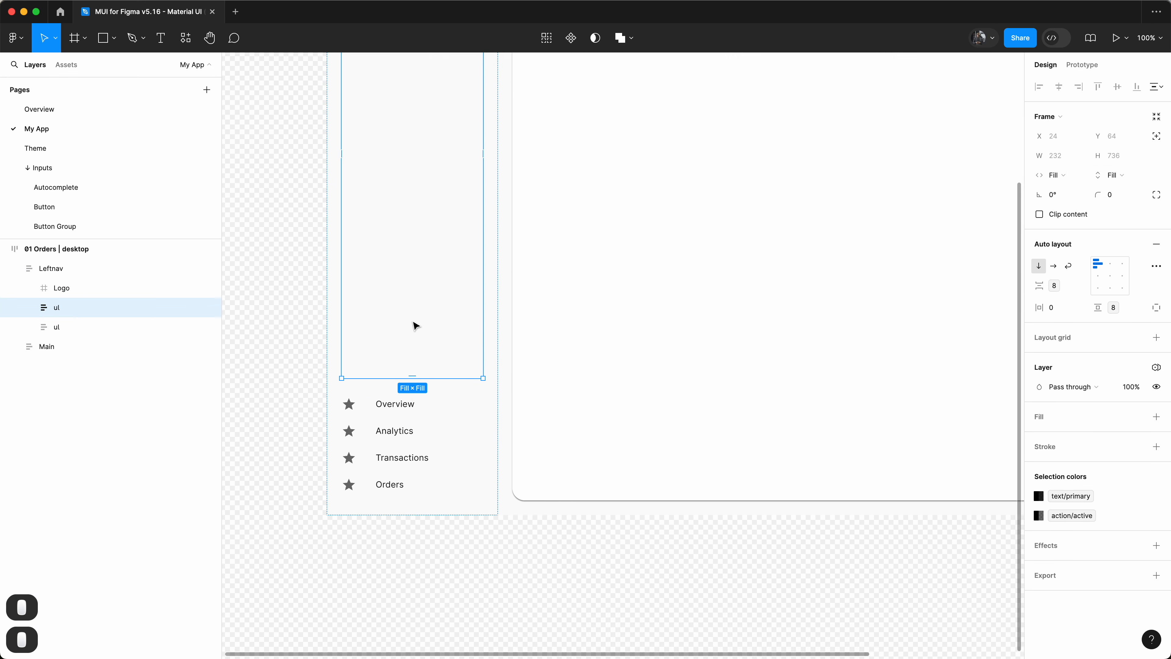
Reduce the lower navigation list to two items labelled "Account Settings" and "Sign out"
double_click(397, 458)
double_click(395, 461, "super")
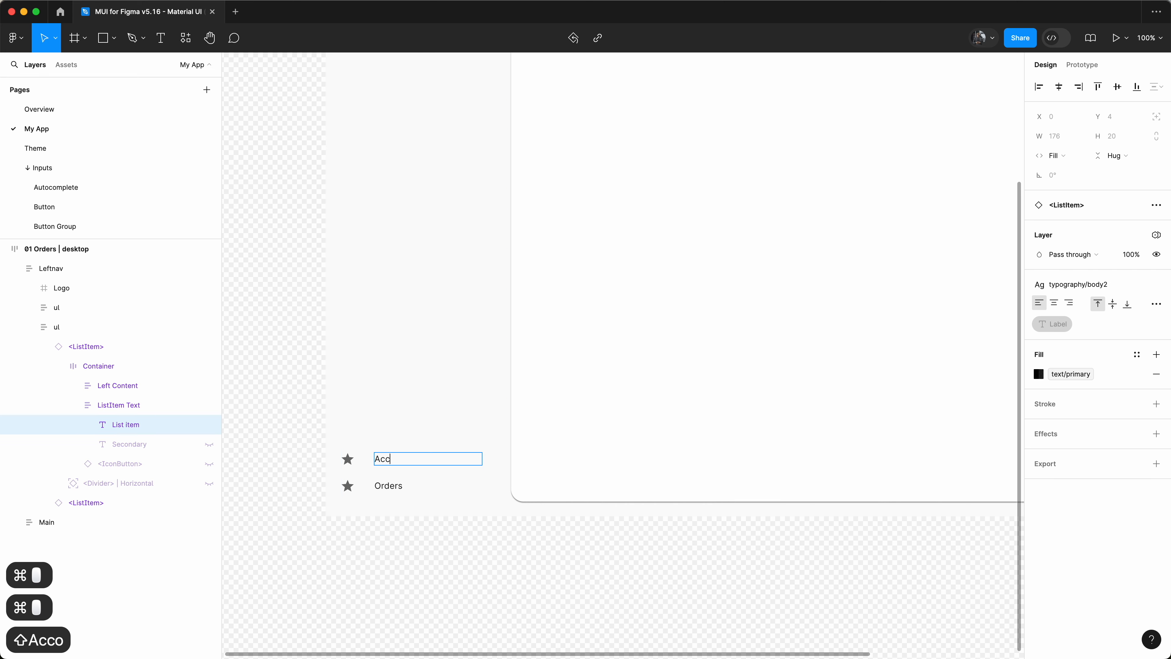
type("Account Settings")
double_click(381, 486, "super")
type("Sign out")
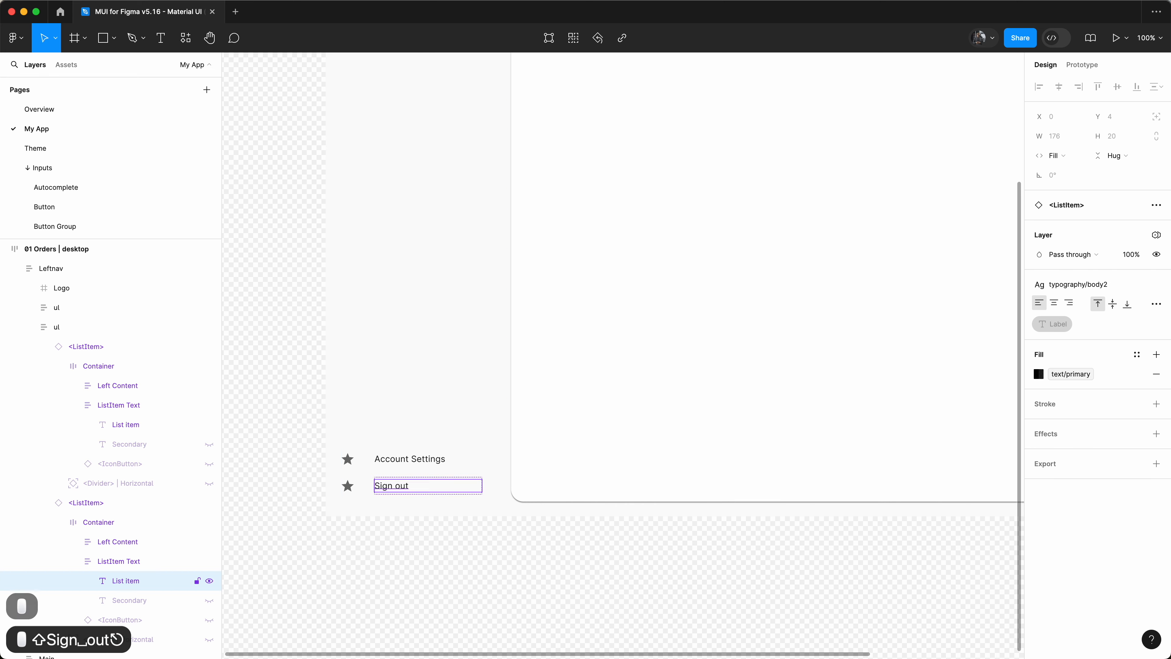
key("Escape")
left_click(417, 445)
Insert a <Button> component between the logo and the upper navigation list and set its width to Fill
scroll(416, 446, "up", 2)
scroll(416, 445, "up", 5)
left_click(389, 249)
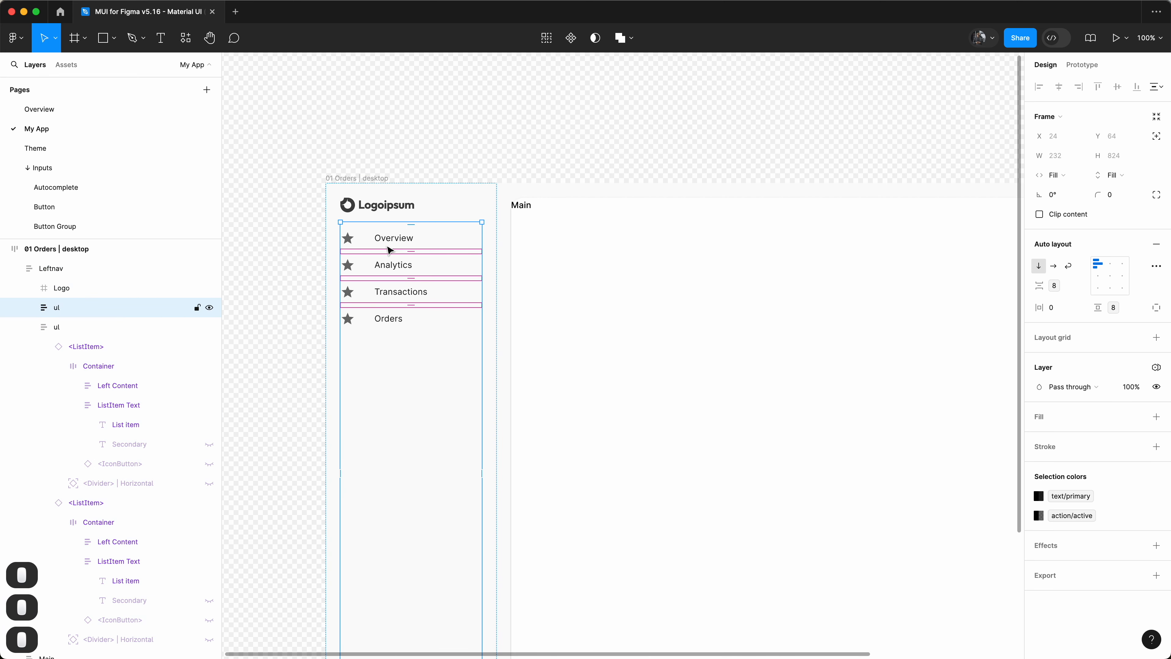
key("alt+2")
type("<Buttin")
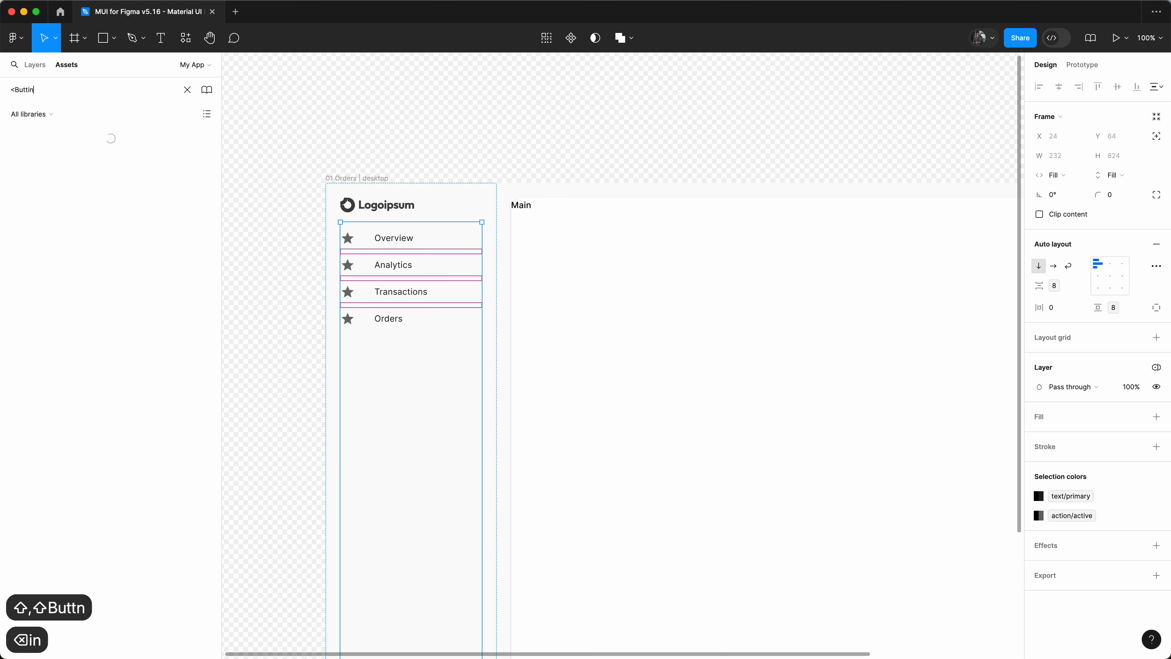
type(">")
scroll(324, 115, "left", 2)
left_click_drag(47, 156, 467, 227)
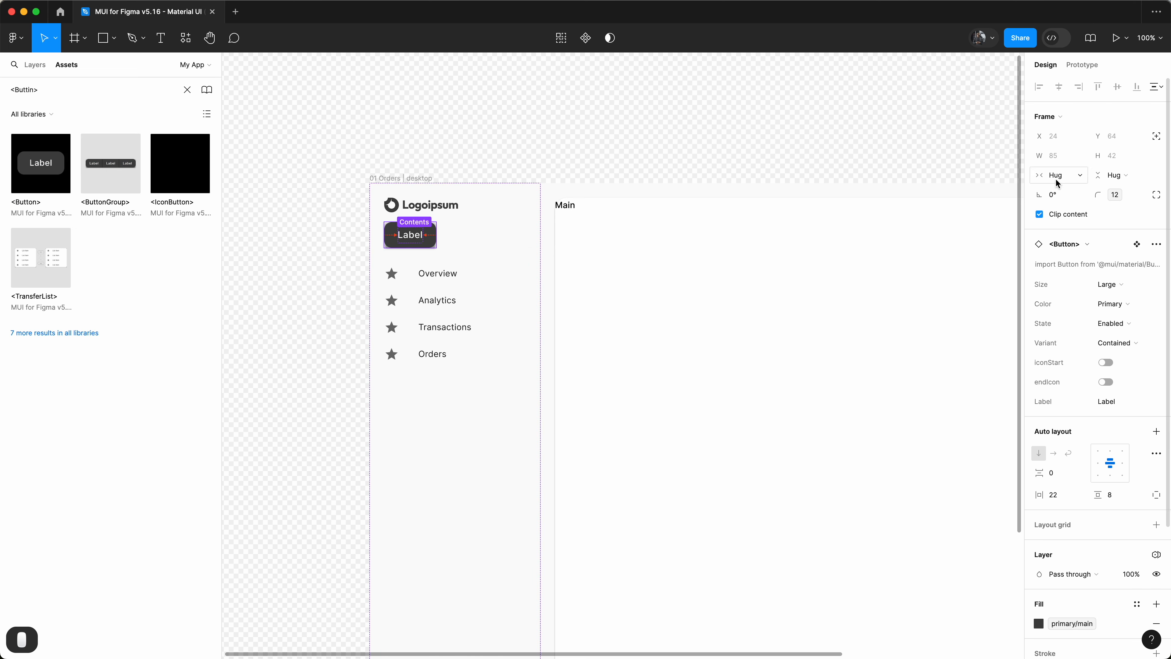
left_click(1057, 180)
left_click(1061, 198)
left_click(570, 137)
Try the none corner radius on the button and return it to the borderRadius variable
left_click(504, 241, "super")
scroll(505, 241, "up", 5)
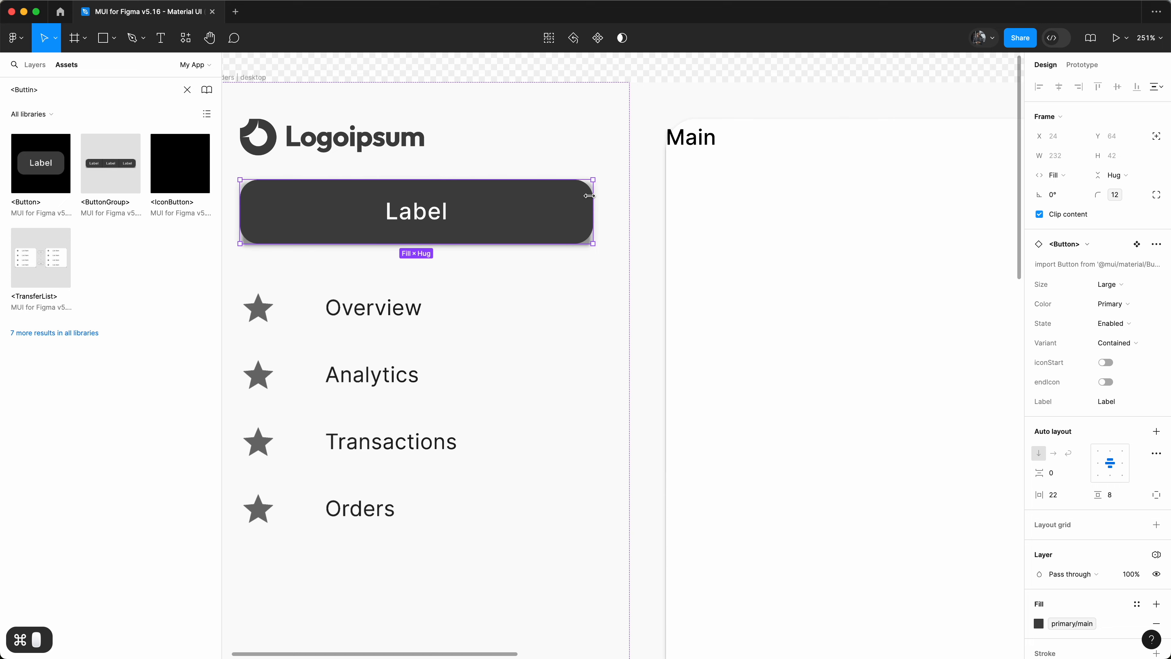
left_click(1139, 194)
left_click(1092, 307)
left_click(1118, 195)
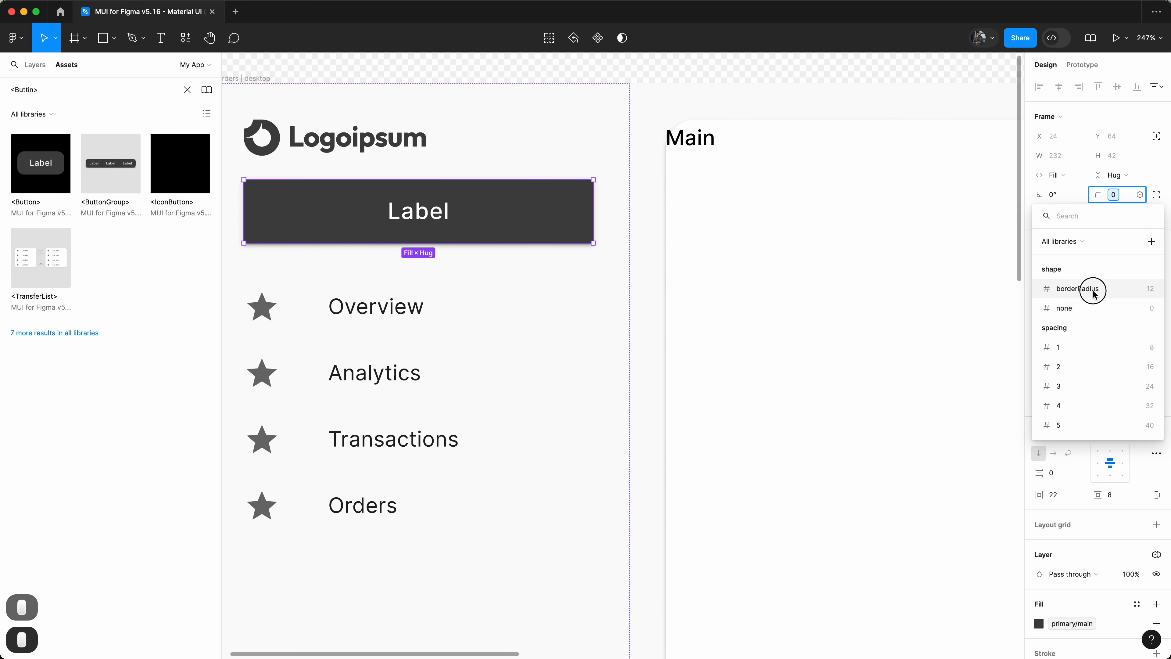
left_click(1093, 291)
scroll(558, 251, "up", 4)
scroll(557, 250, "down", 4)
Swap the button for a <ButtonGroup> component and set its type to Split
left_click(1105, 362)
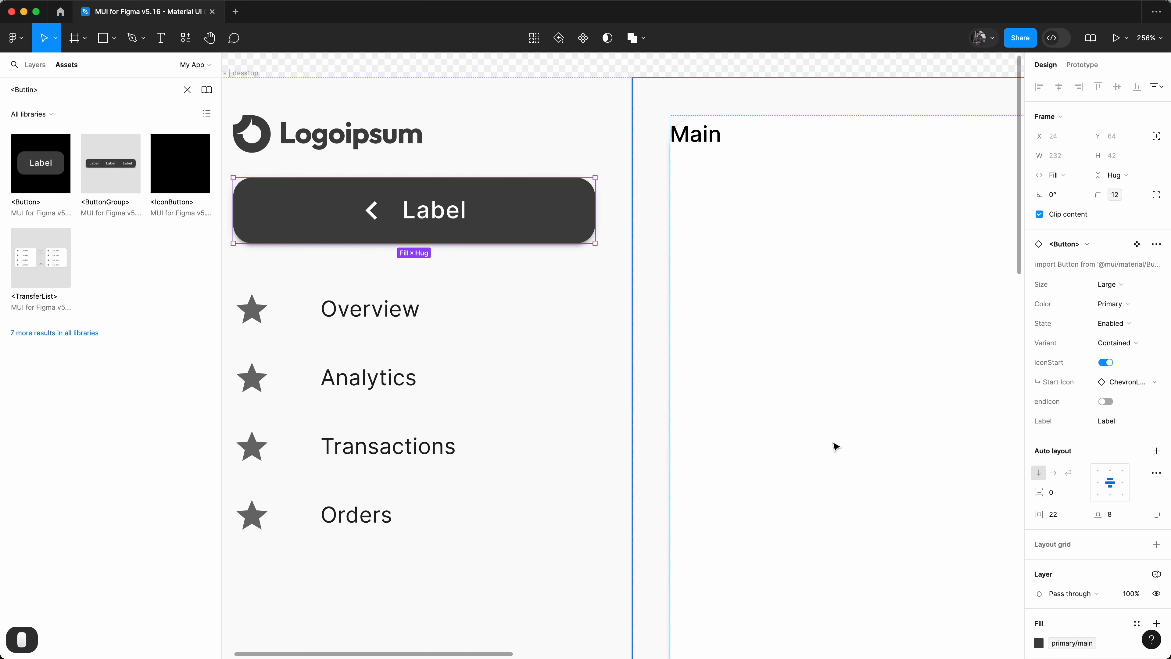
left_click(1075, 244)
type("<ButtonGroup>")
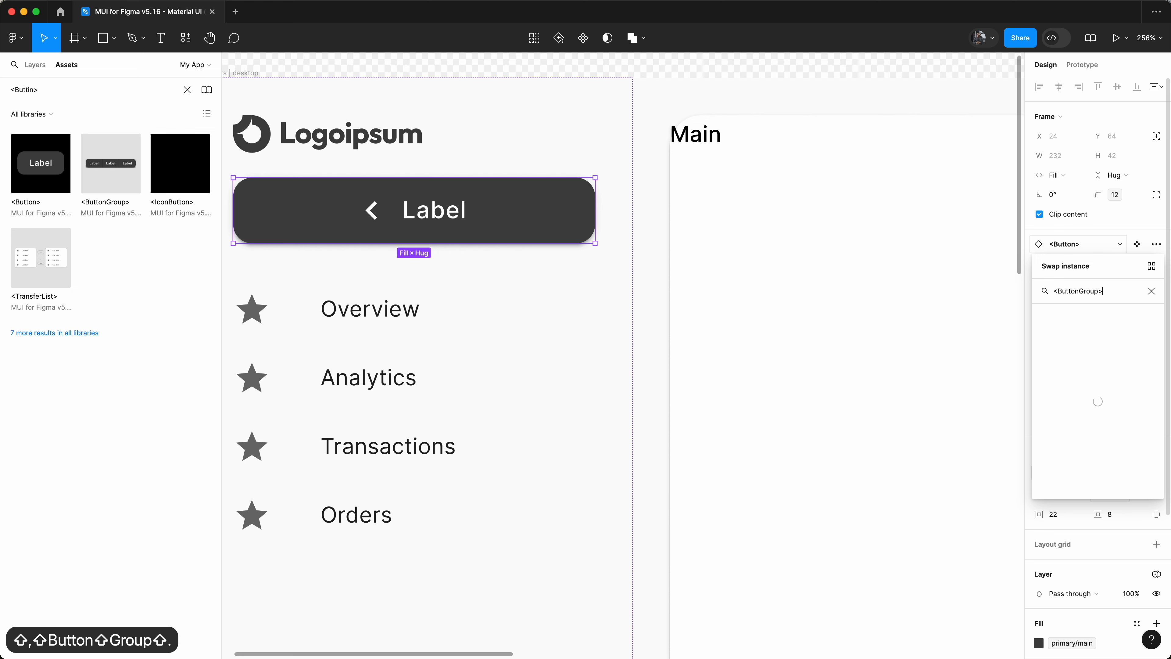
left_click(1079, 339)
left_click(1106, 303)
left_click(1102, 319)
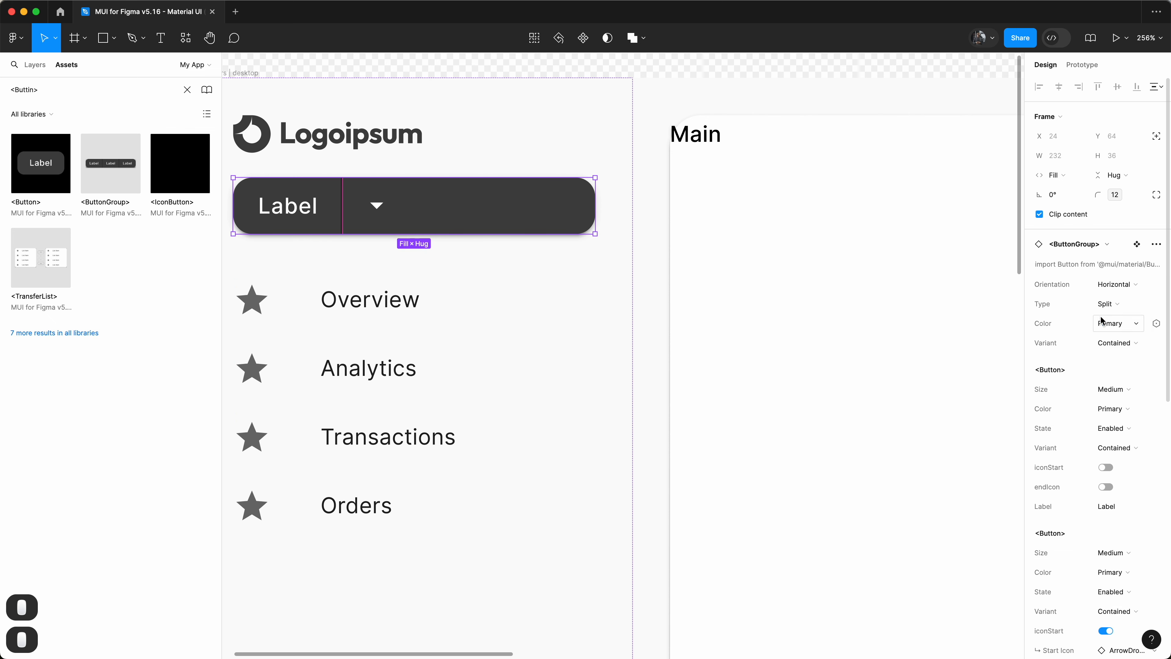
Set the split button's text segment to Fill width and label it "New Customer"
double_click(293, 207)
left_click(1056, 155)
left_click(1055, 171)
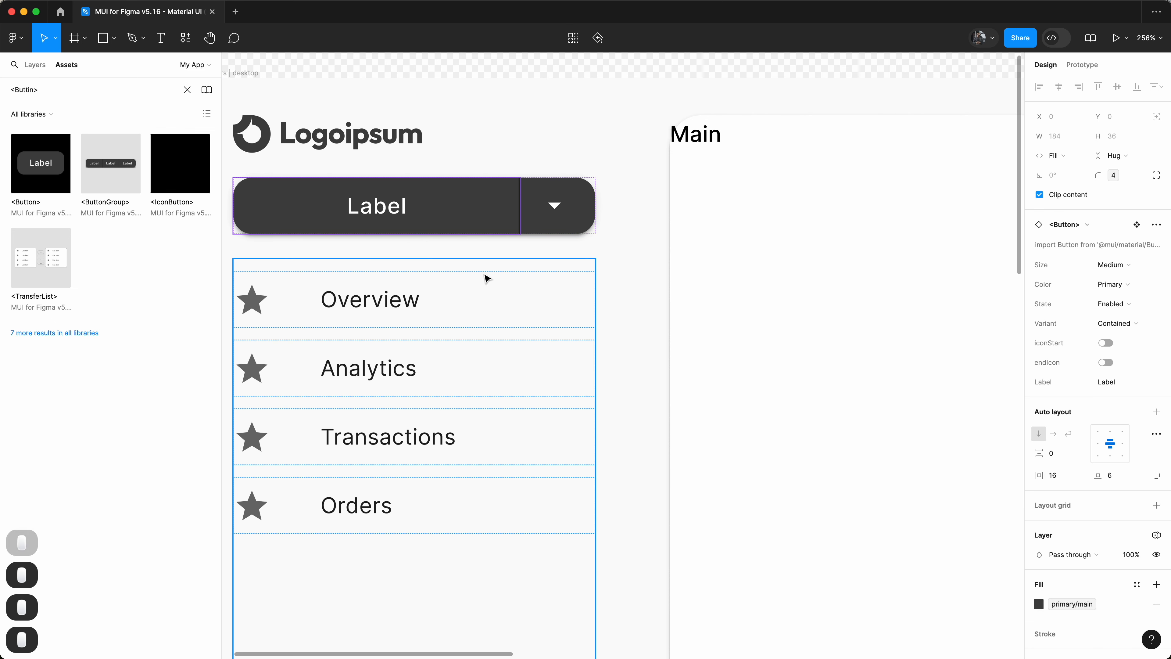
double_click(379, 209, "super")
type("New Cus")
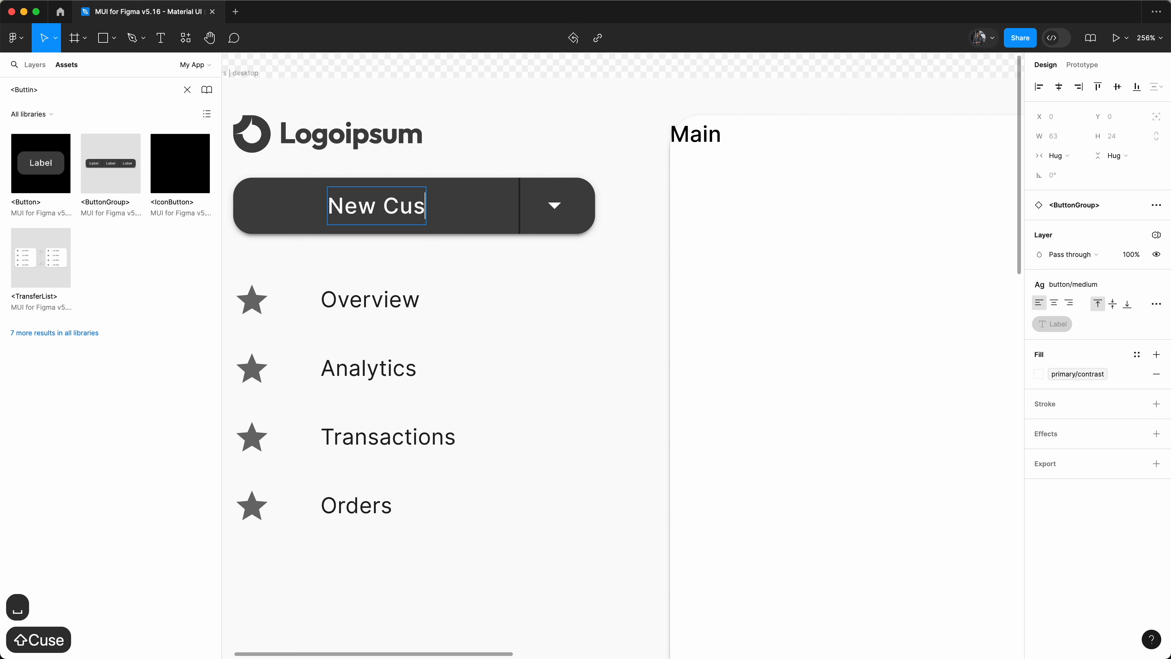
type("tomer")
key("Escape")
left_click(509, 165)
key("alt+minus")
key("minus")
left_click(606, 222)
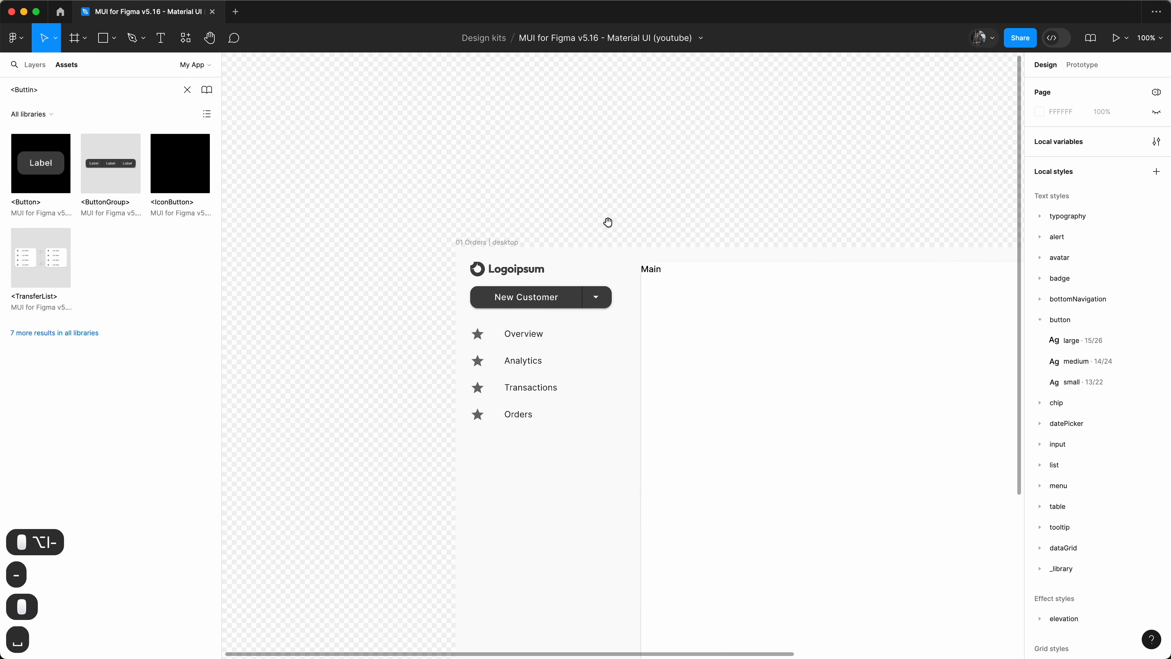
left_click_drag(606, 222, 504, 159)
double_click(413, 269)
double_click(426, 276)
key("Escape")
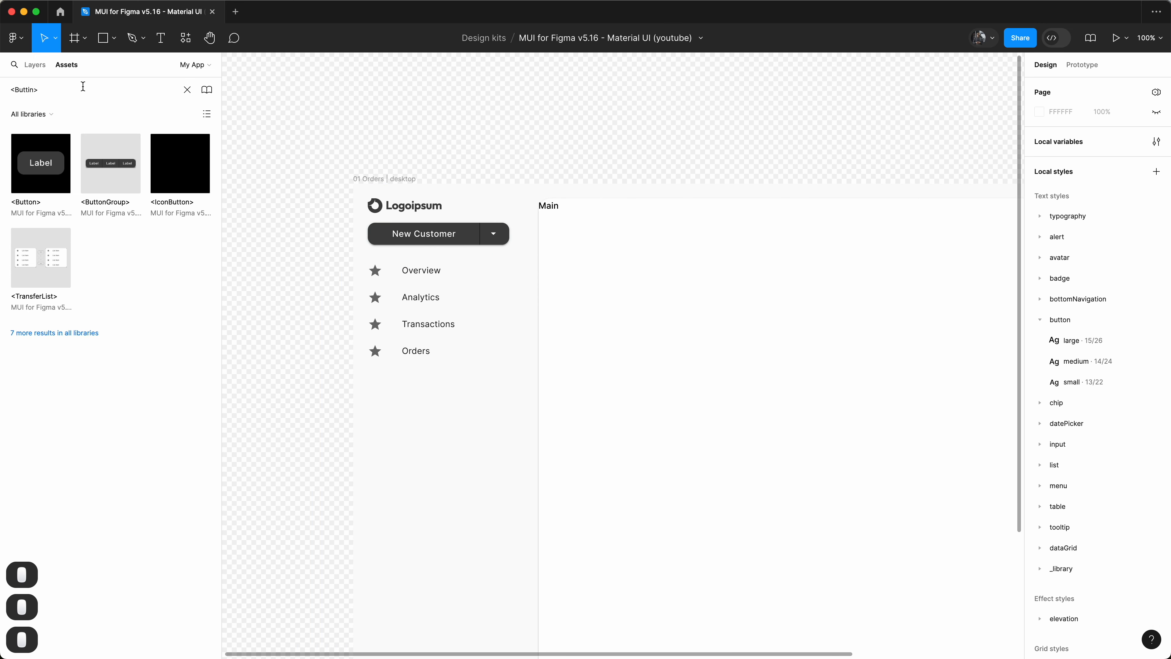
Search the libraries for "Outlined" to check the Material Icons library's status in this file
left_click(186, 89)
left_click(206, 89)
left_click(512, 75)
left_click(487, 78)
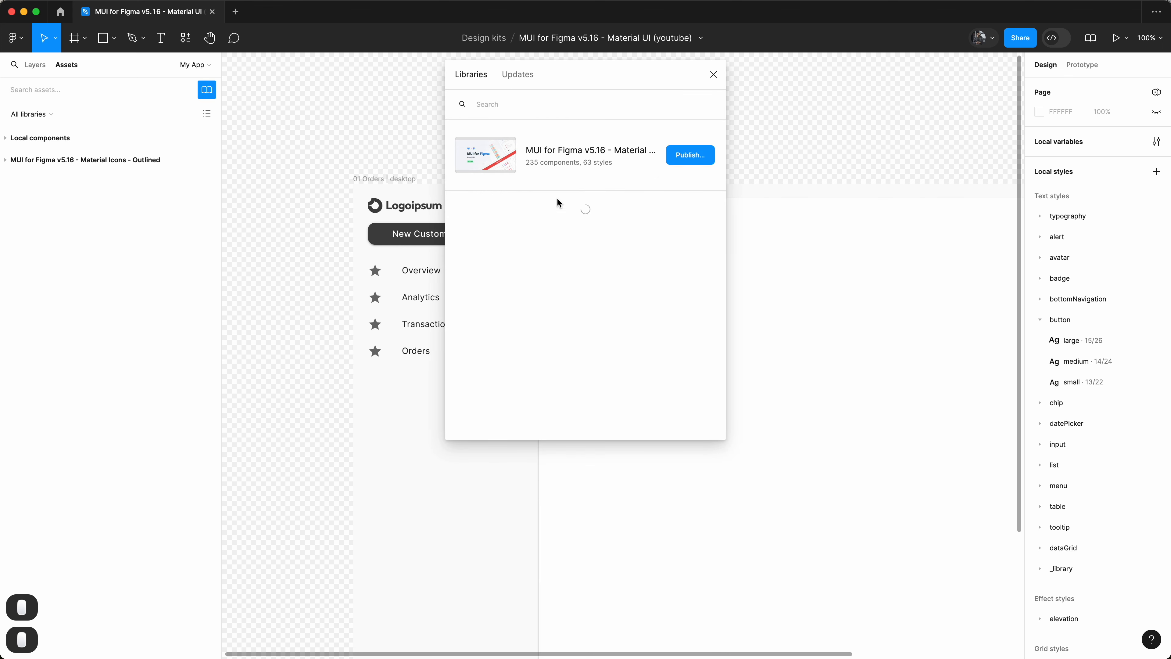
left_click(525, 99)
type("Outlined")
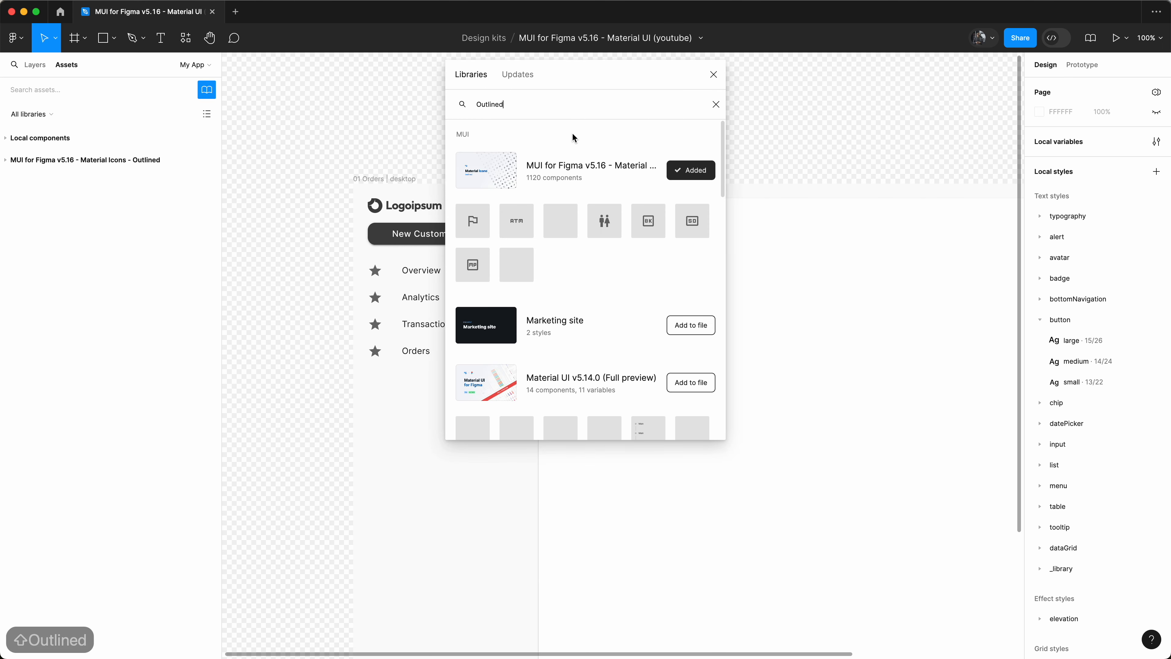
left_click(593, 172)
left_click(714, 75)
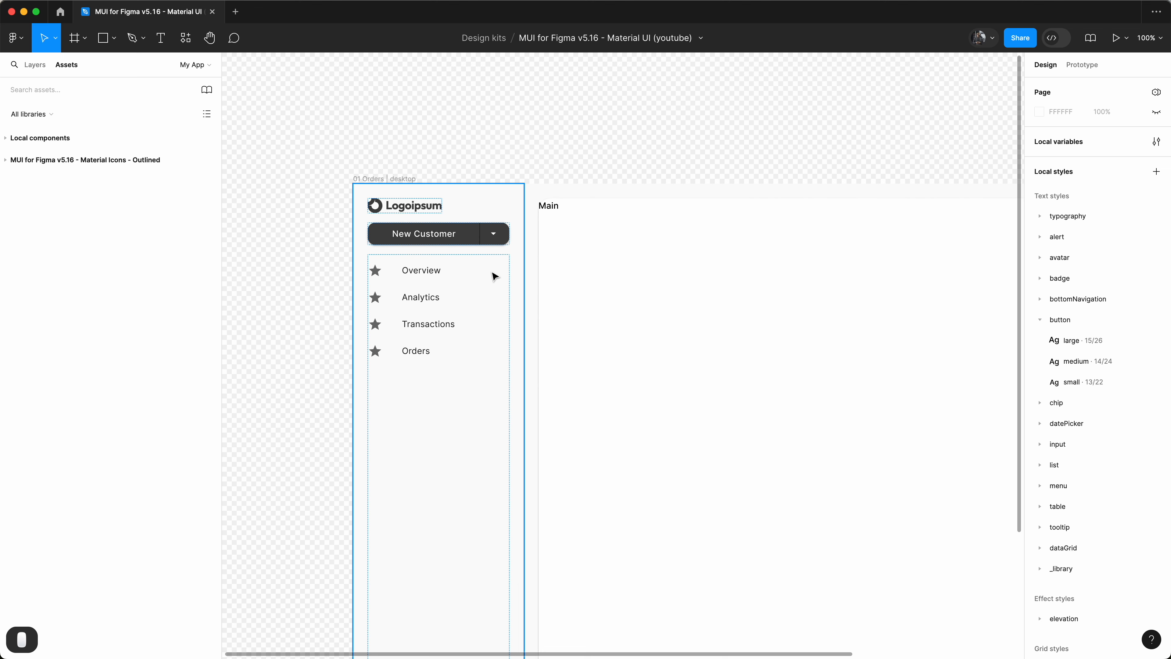
Swap the Overview list item's star icon for home_outlined
left_click(419, 271, "super")
left_click(1125, 462)
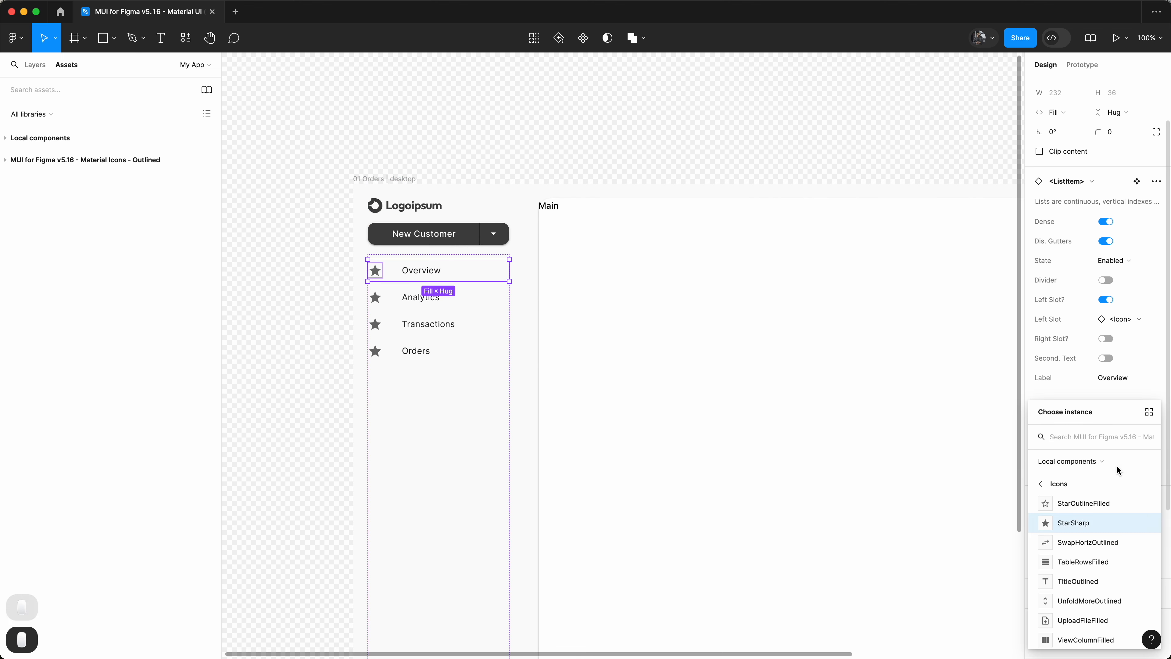
type("House")
key("cmd+a")
type("Home")
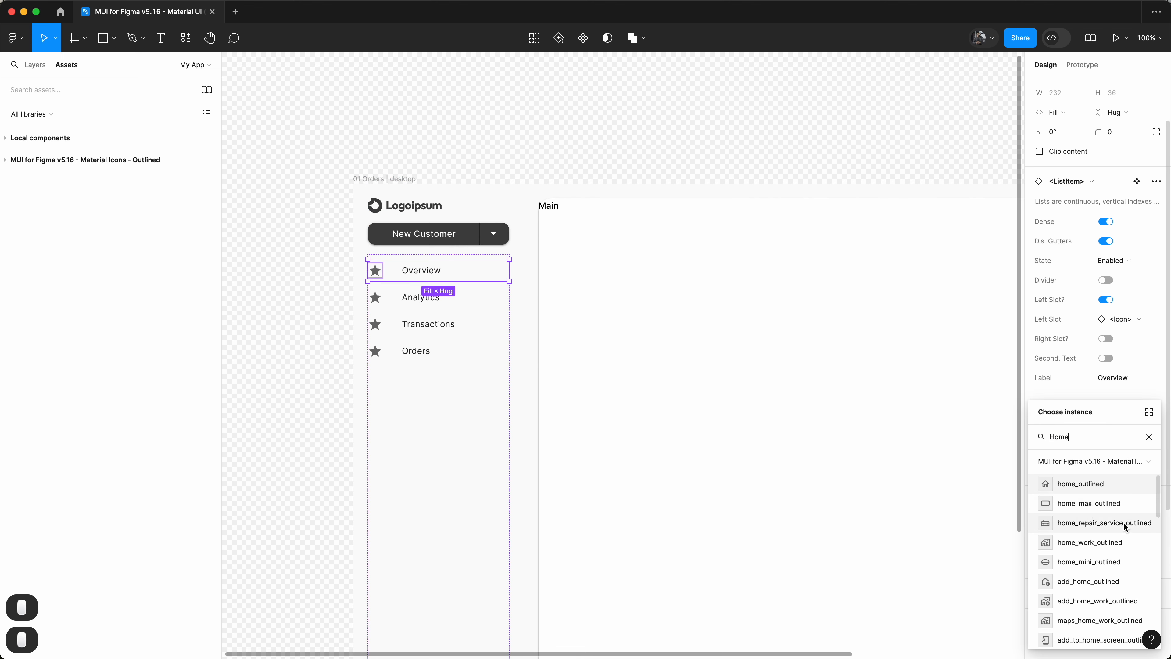
left_click(1080, 483)
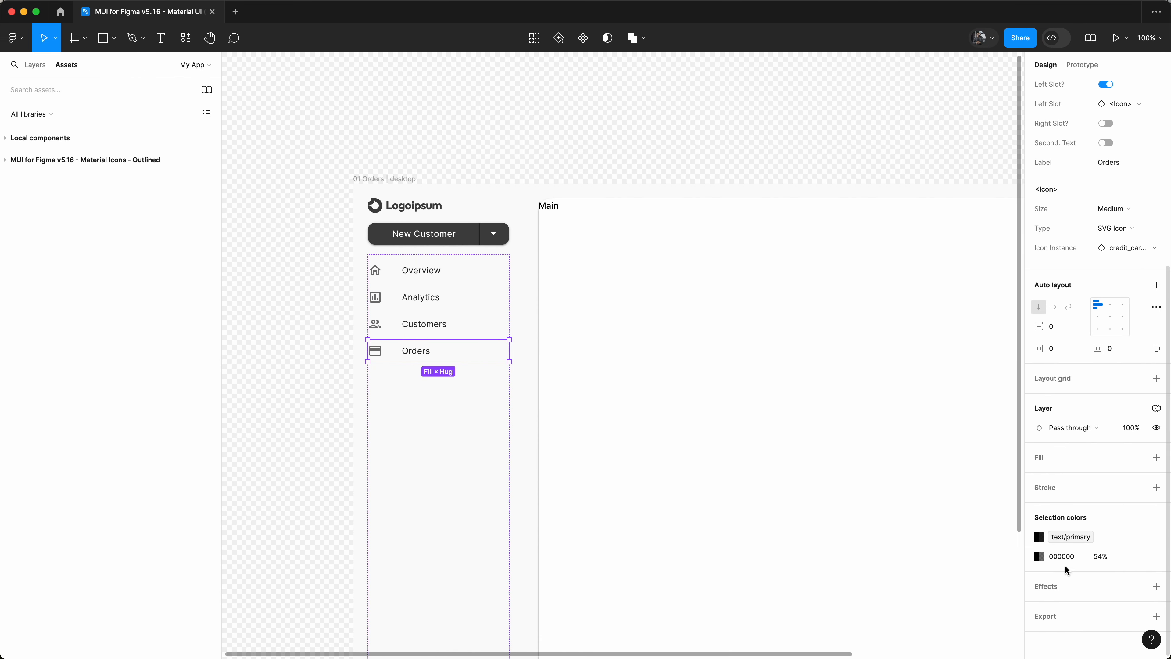
Select all four upper navigation items and apply the action/active color to their icons
left_click(416, 327, "shift")
left_click(412, 297, "shift")
left_click(413, 271, "shift")
scroll(1129, 565, "down", 2)
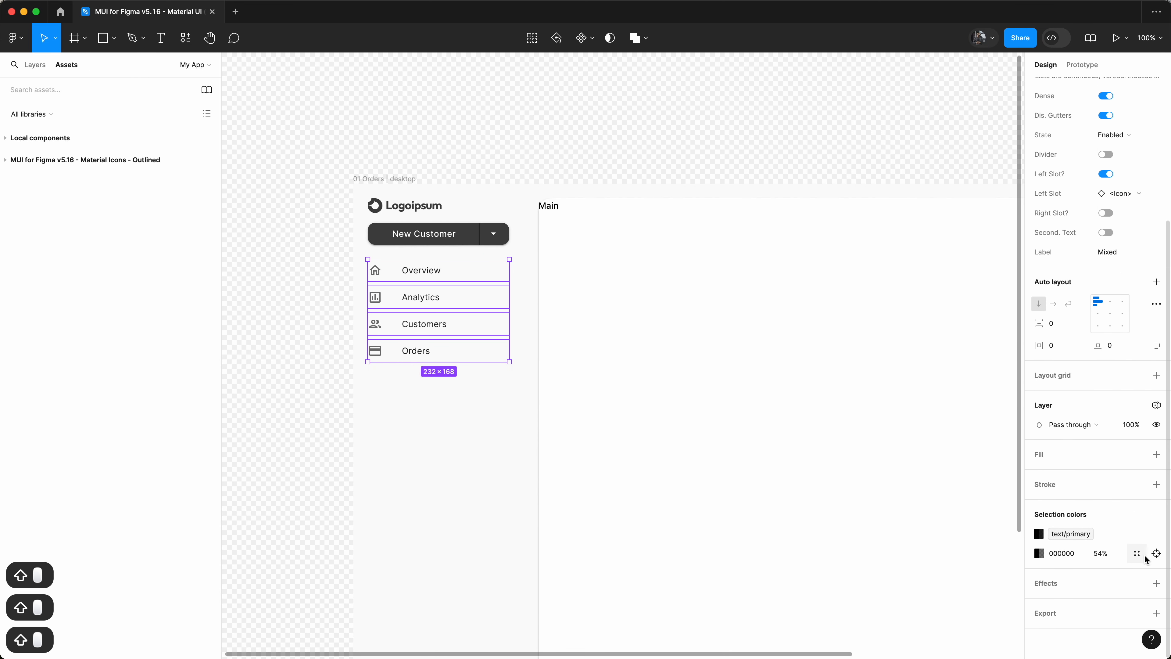
left_click(1138, 553)
type("action active")
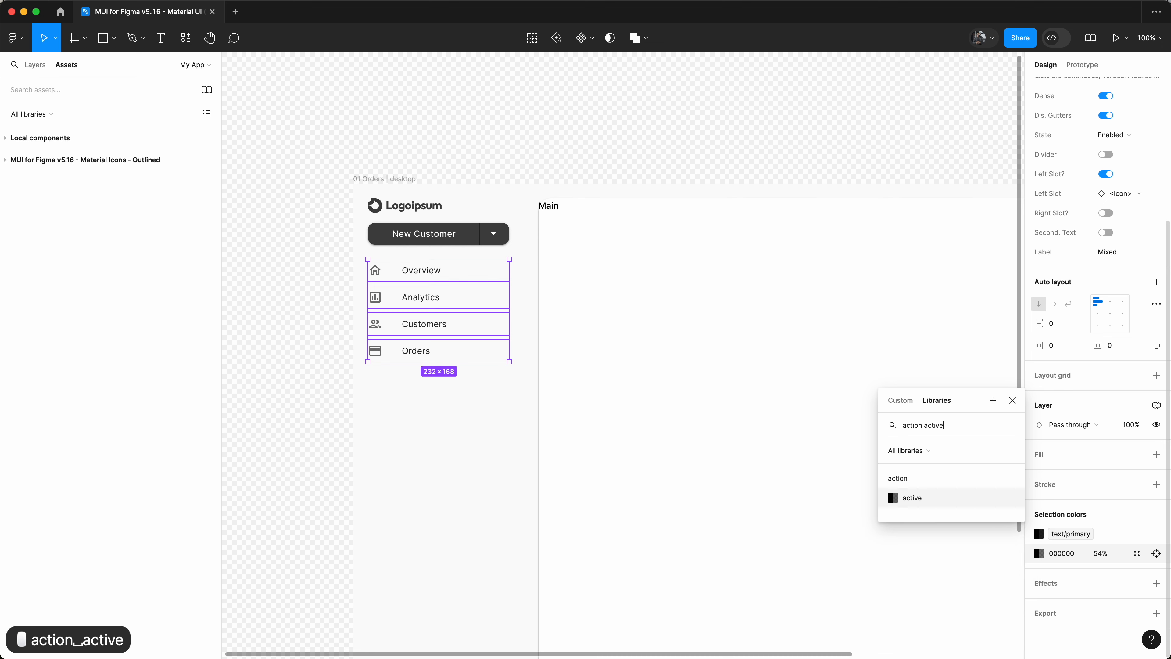
key("Return")
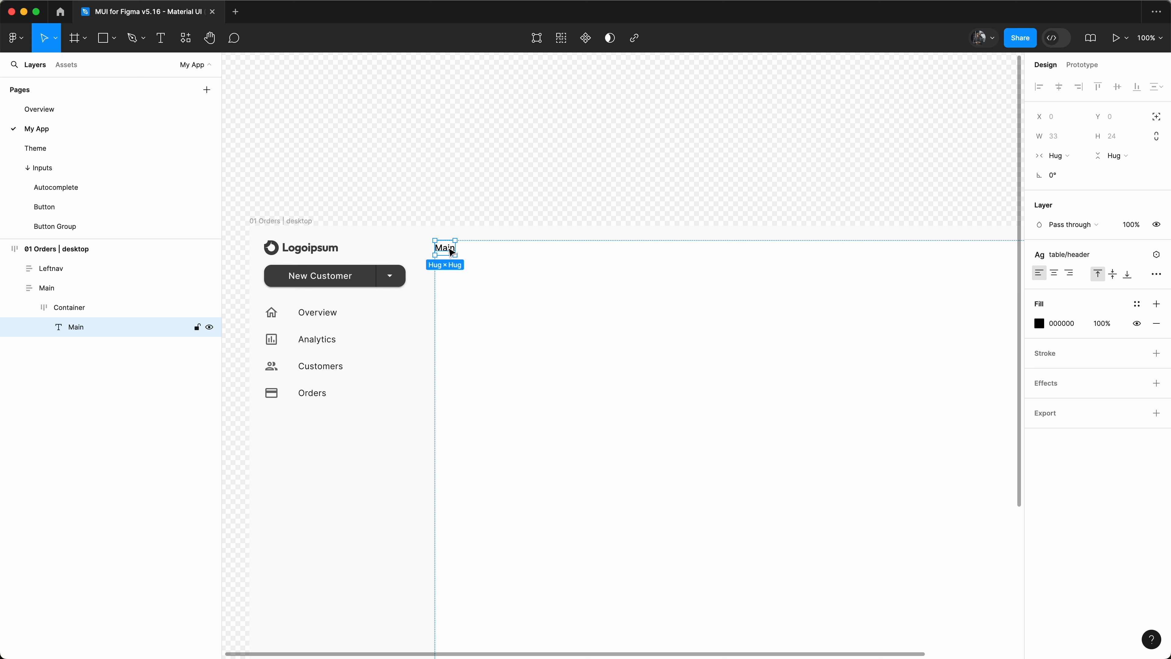
Wrap the Main text in an auto layout frame named TopBar with Fill width and a gap of 0
key("shift+a")
key("super+r")
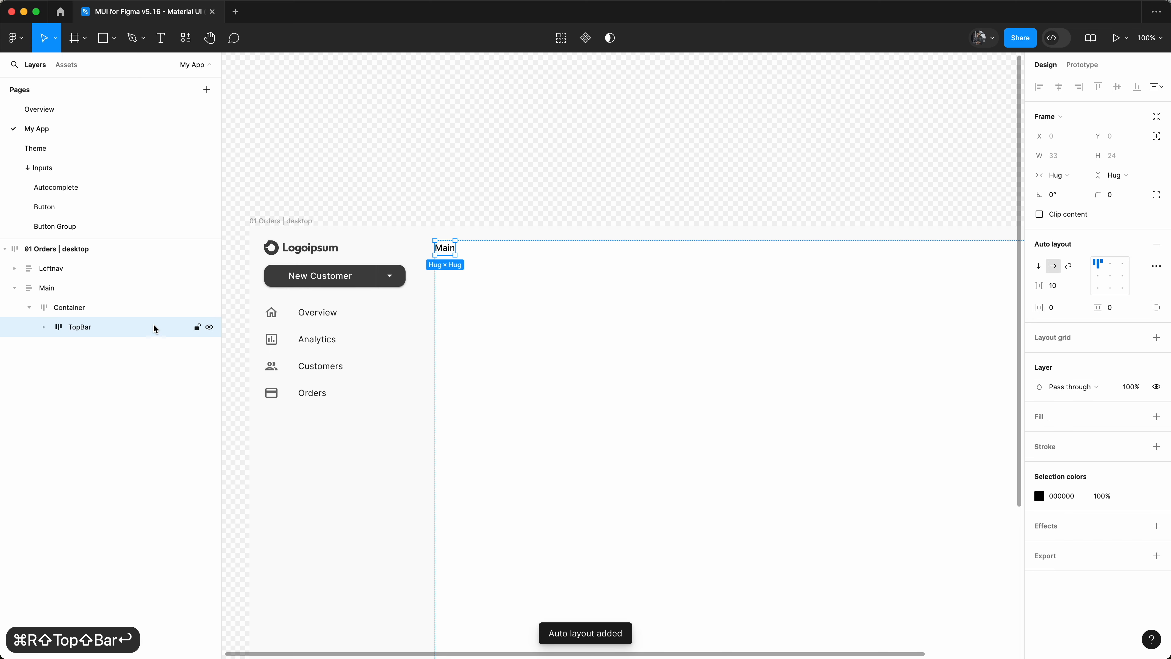
left_click(1058, 175)
left_click(1061, 191)
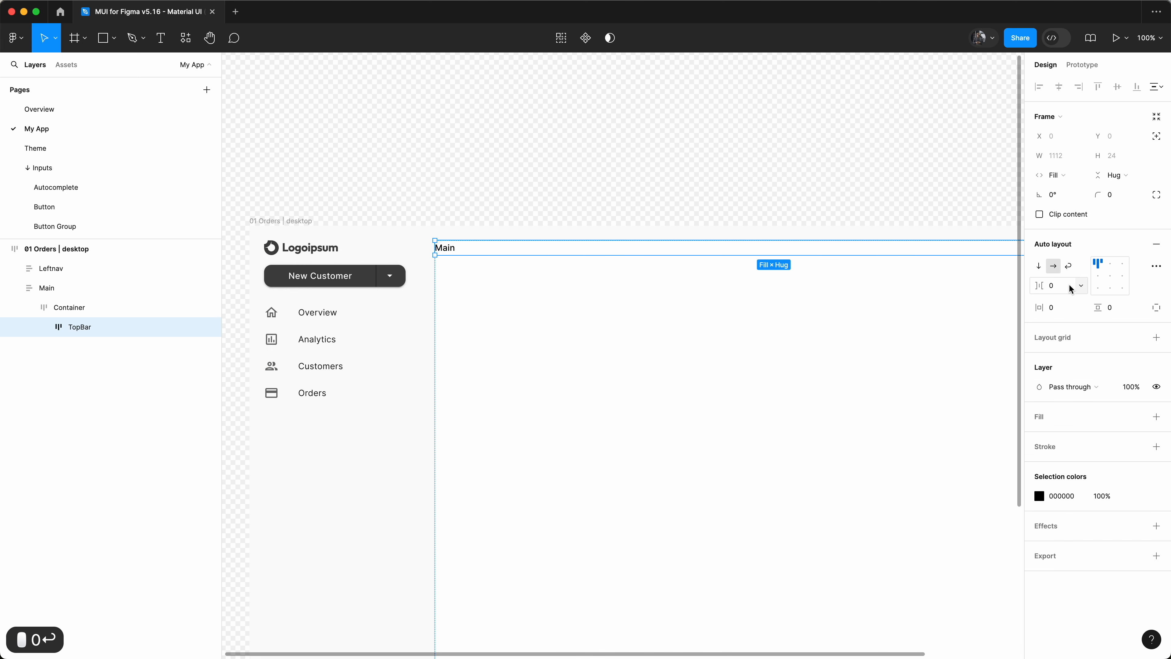
Set the TopBar's horizontal padding to spacing 3 (24) and its vertical padding to spacing 1 (8)
left_click(1082, 307)
left_click(1144, 499)
left_click(1140, 307)
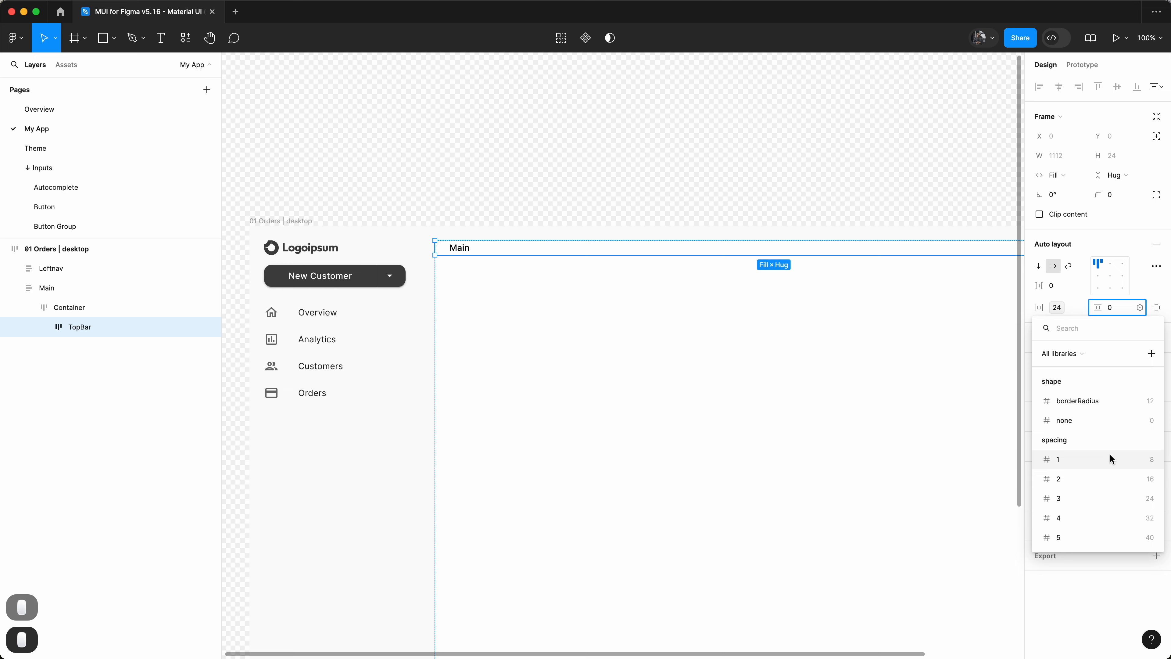
left_click(1110, 456)
Insert a <Breadcrumbs> component into the TopBar and delete the Main text beside it
left_click(62, 67)
type("Breadcrumbs")
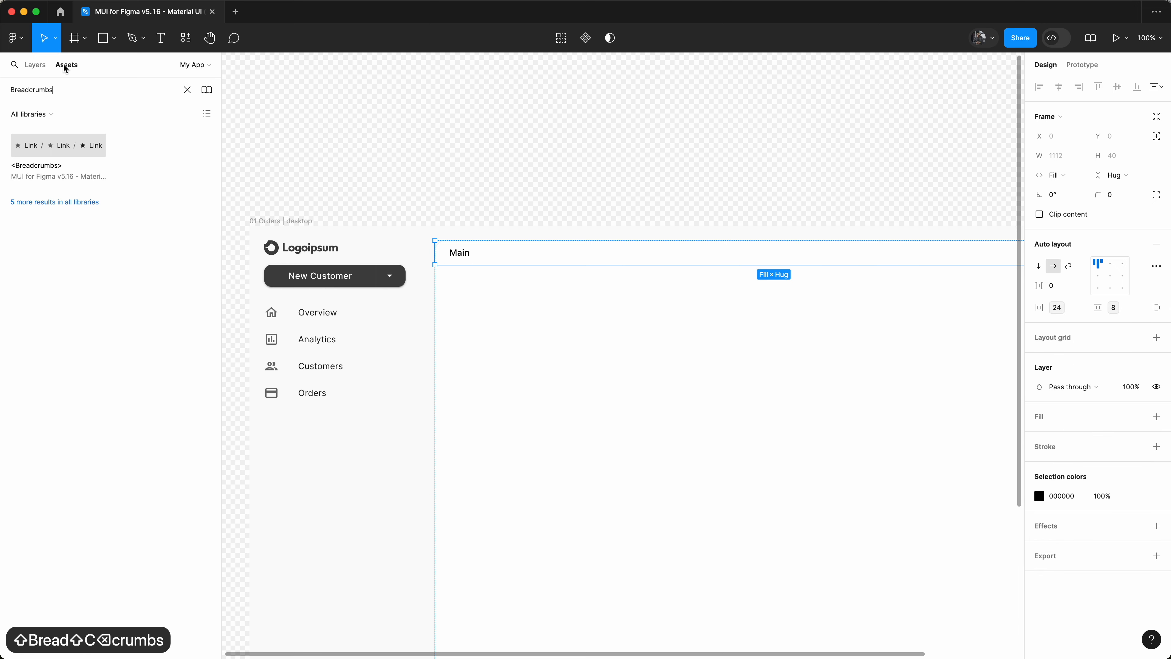
left_click_drag(58, 144, 545, 263)
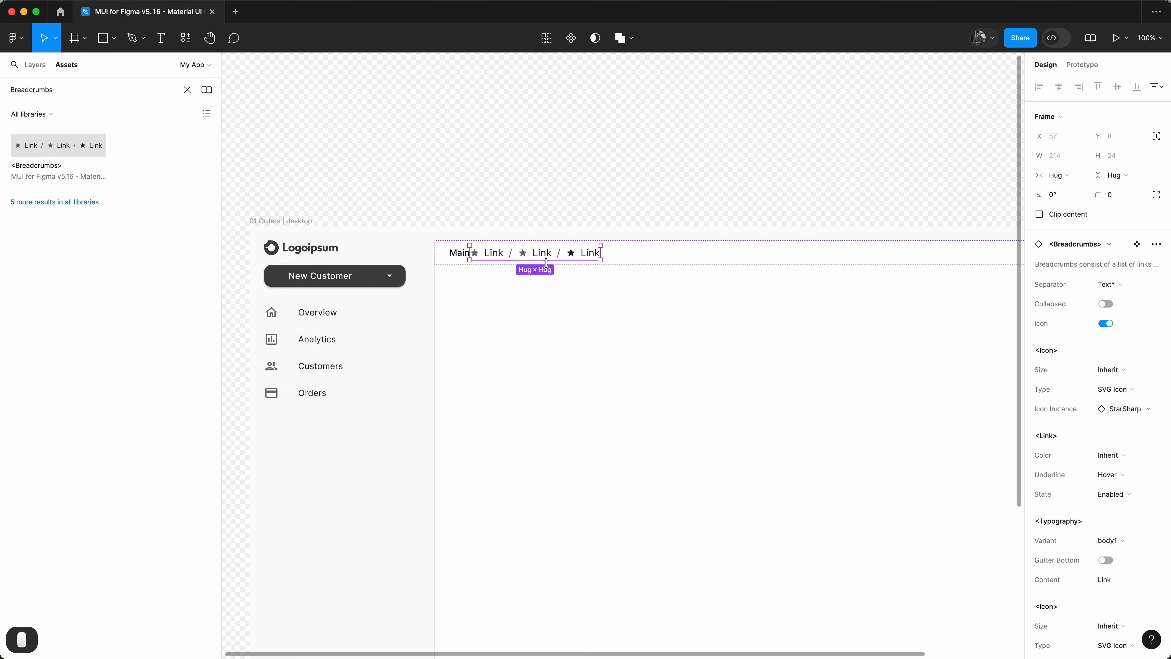
left_click(595, 256)
key("BackSpace")
Remove one link and its separator from the breadcrumbs to leave a two-level path
left_click(522, 255, "super")
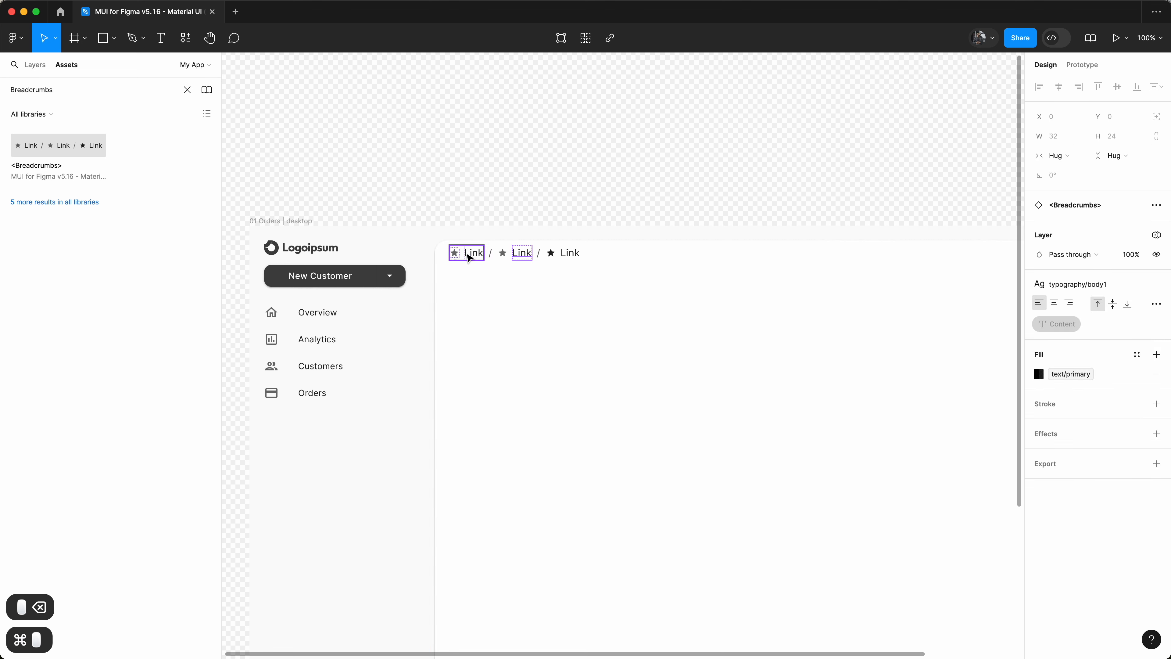
left_click(470, 257)
left_click(489, 257, "shift")
key("BackSpace")
Label the two breadcrumb links "Home" and "Orders" and turn off the breadcrumb icons
double_click(473, 251, "super")
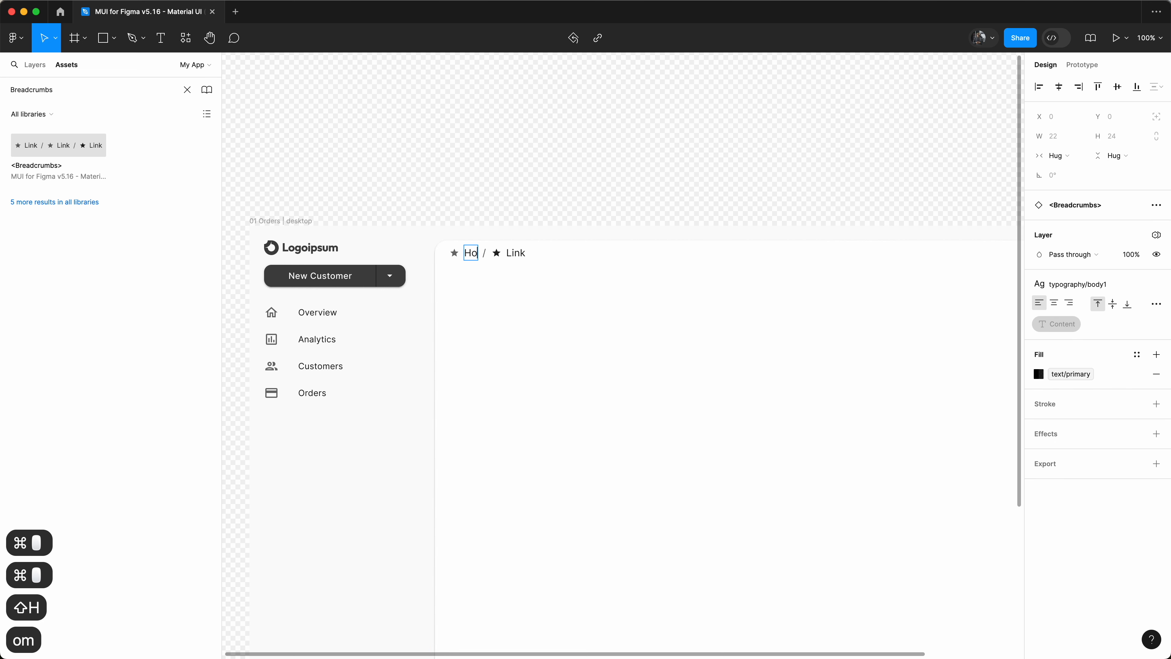
left_click(452, 261)
left_click(34, 65)
left_click(97, 349)
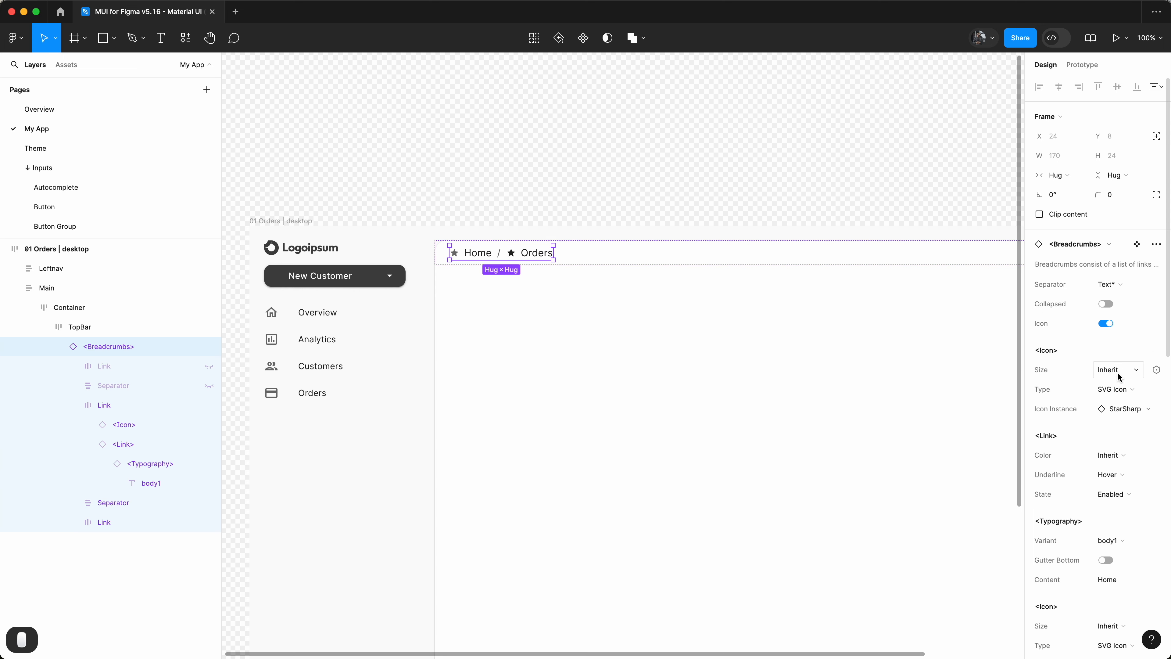
left_click(1111, 323)
left_click(653, 223)
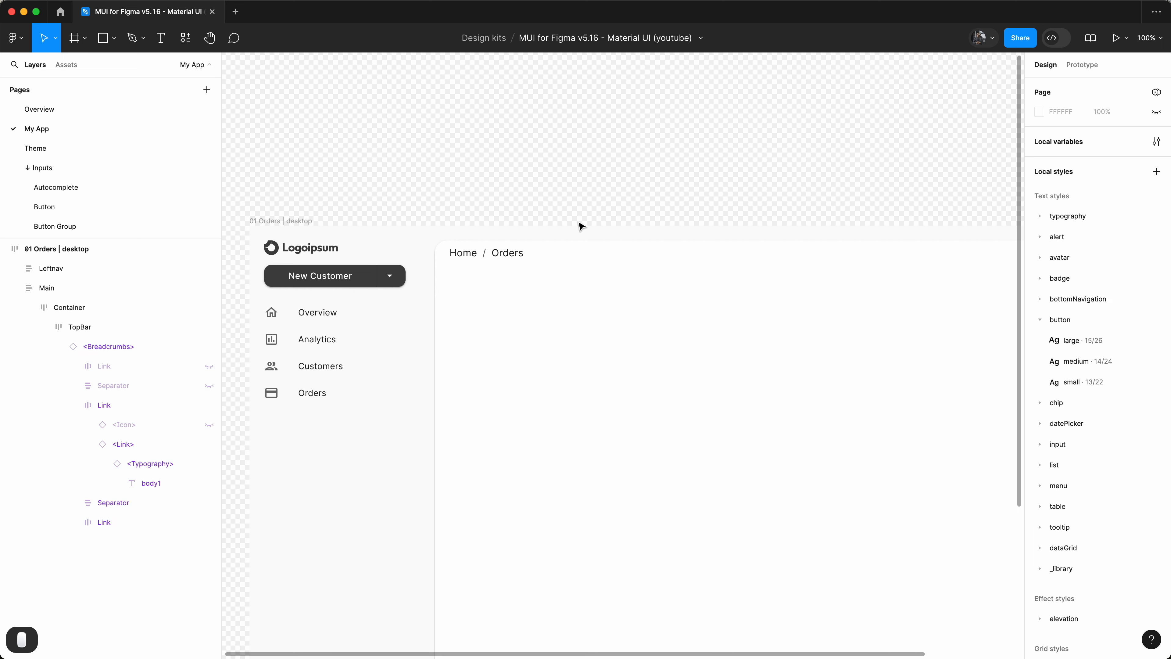
Set the TopBar's auto layout item spacing to Auto
key("alt+l")
scroll(591, 223, "left", 10)
scroll(591, 223, "right", 10)
scroll(593, 225, "up", 5)
left_click(601, 221)
left_click(361, 245)
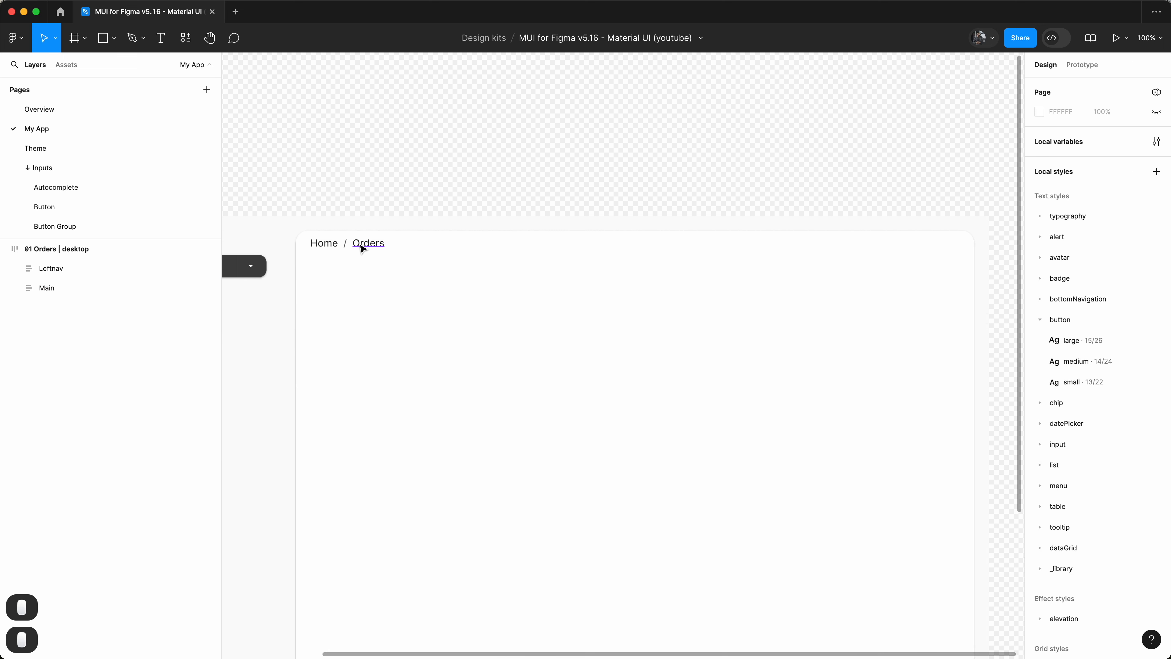
left_click(360, 245, "super")
left_click(346, 240)
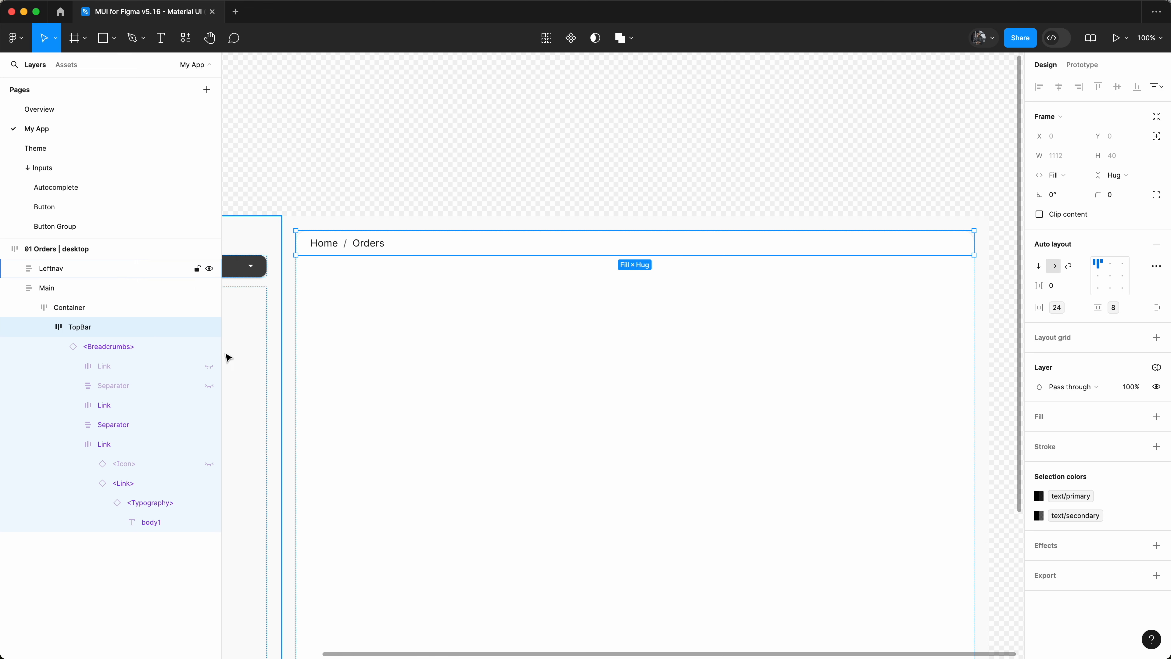
left_click(43, 326)
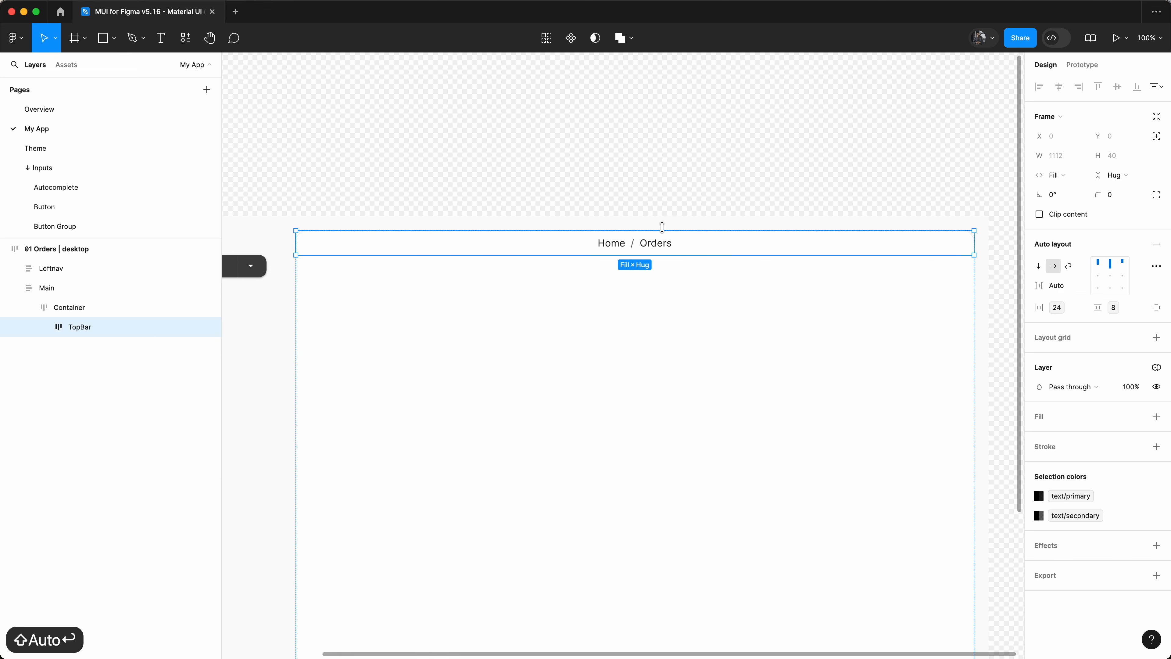
Insert an <IconButton> and a medium 40px <Avatar> component into the TopBar after the breadcrumbs
left_click(72, 67)
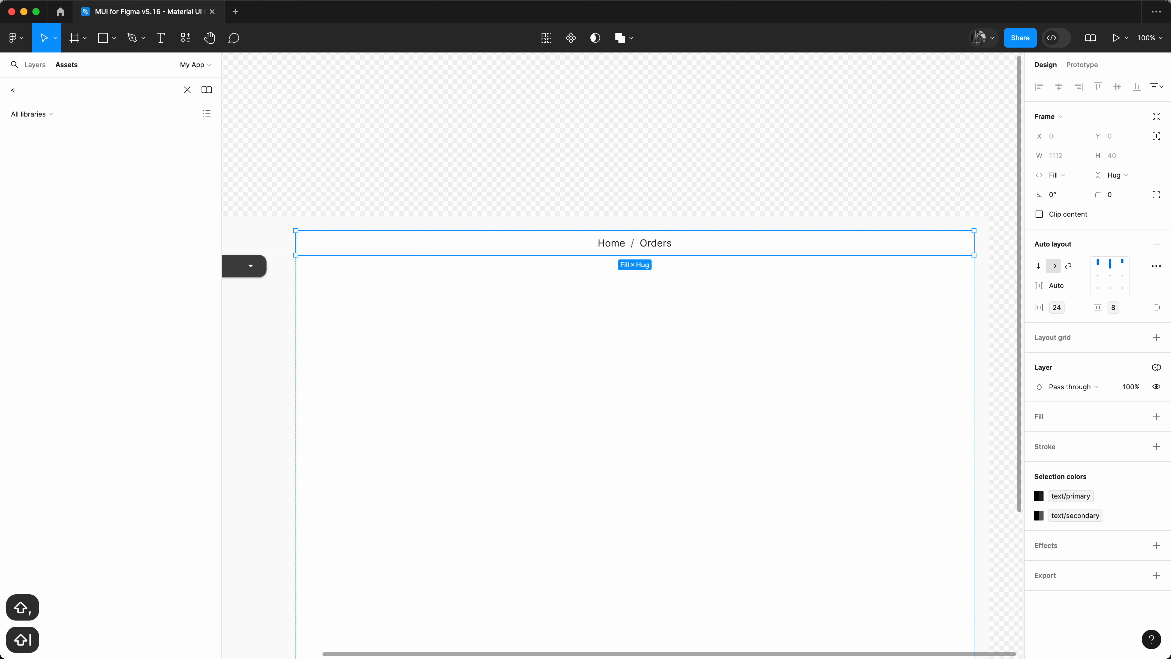
left_click_drag(50, 166, 750, 264)
type("Avatar>")
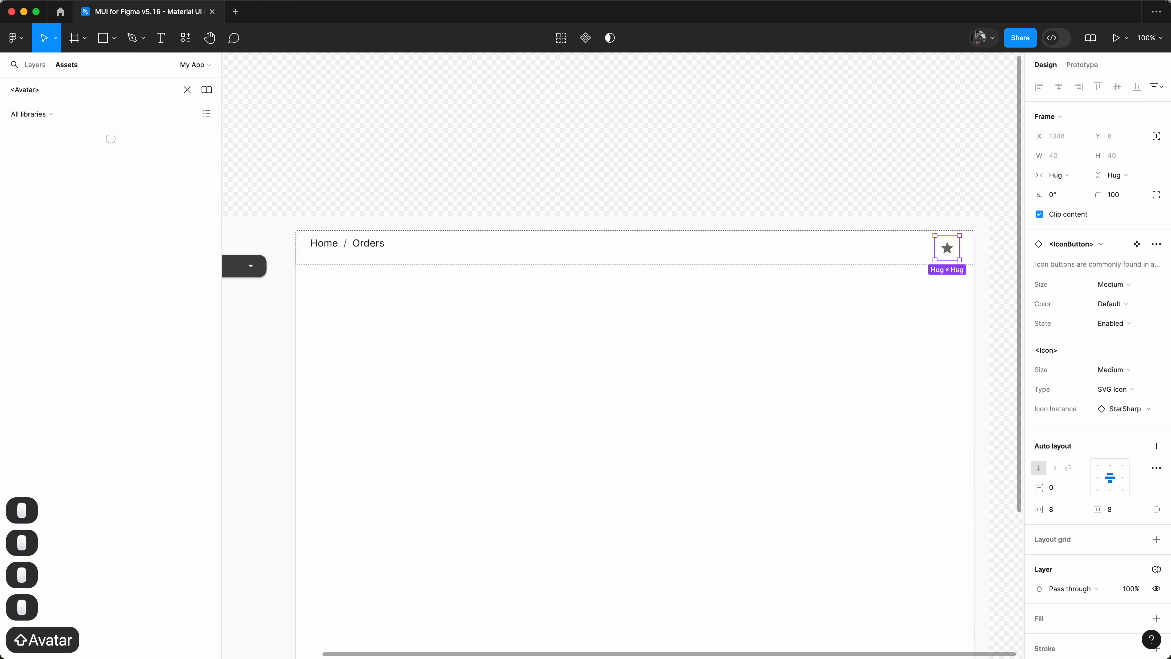
left_click_drag(41, 163, 947, 248)
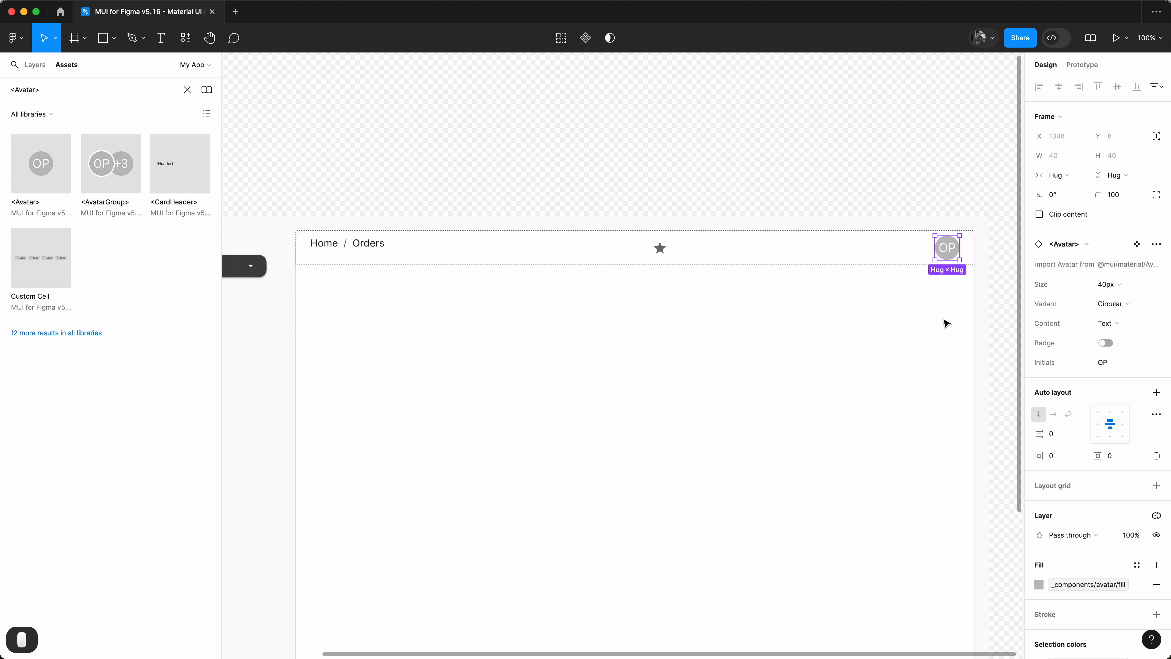
Wrap the icon button and avatar in an auto layout frame named "Right actions"
left_click(661, 249, "shift")
left_click(48, 68)
left_click(72, 445)
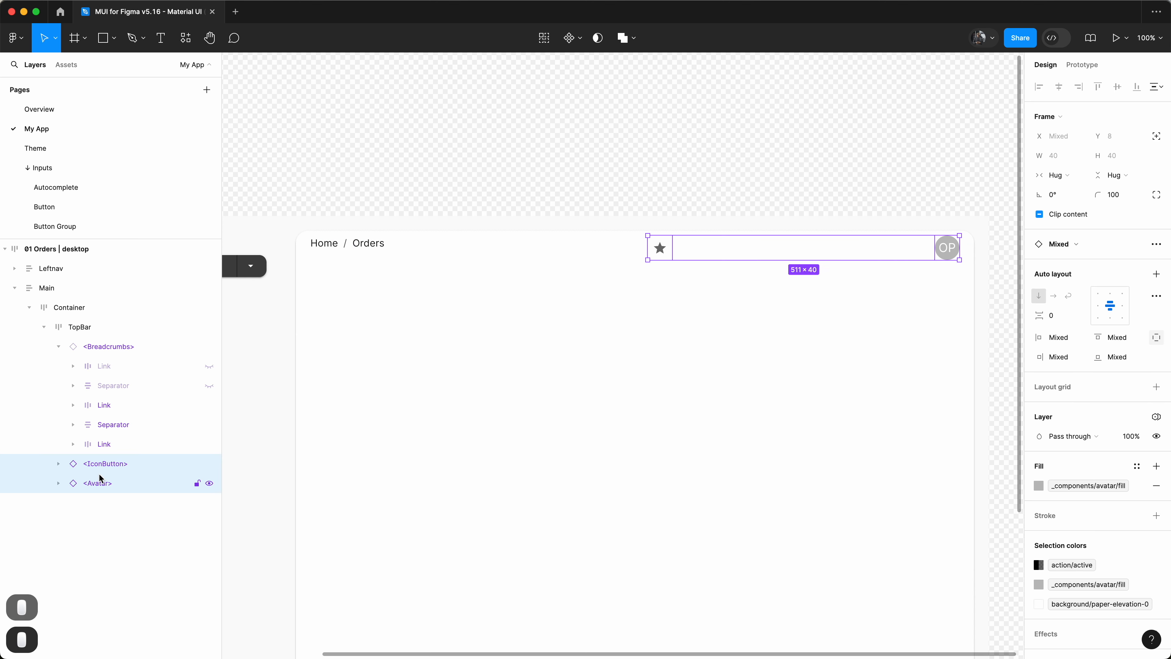
key("shift+a")
key("super+r")
type("Right actions")
key("Return")
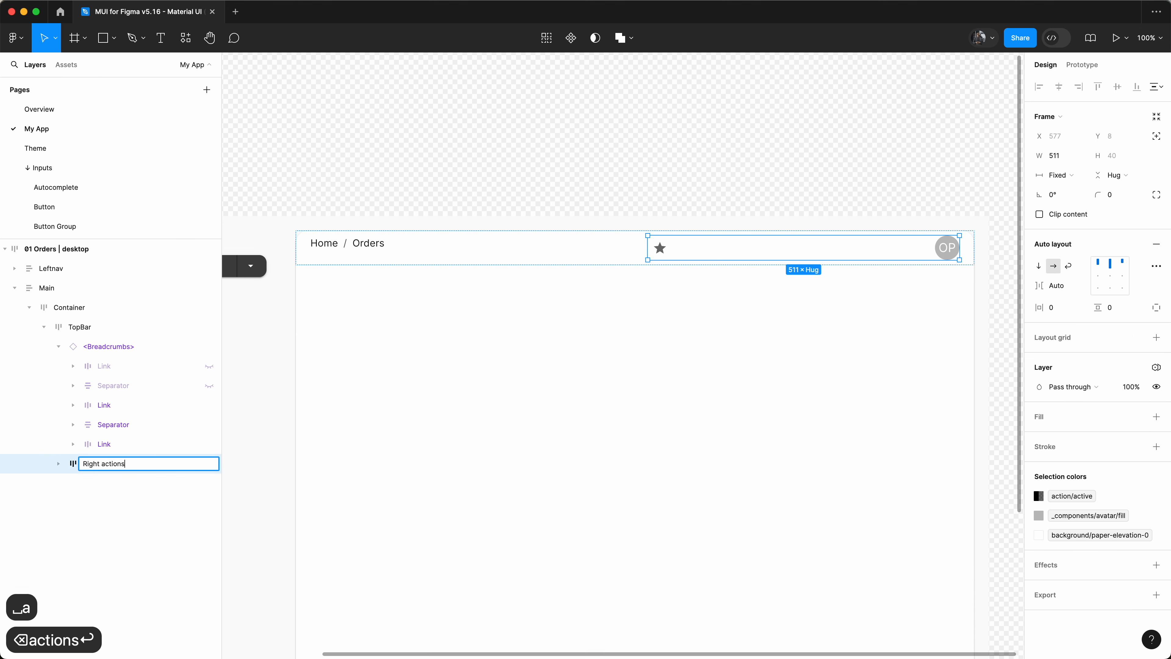
Set the Right actions frame's item spacing to spacing 2 (16) and its width to hug contents
left_click(1065, 285)
left_click(1087, 354)
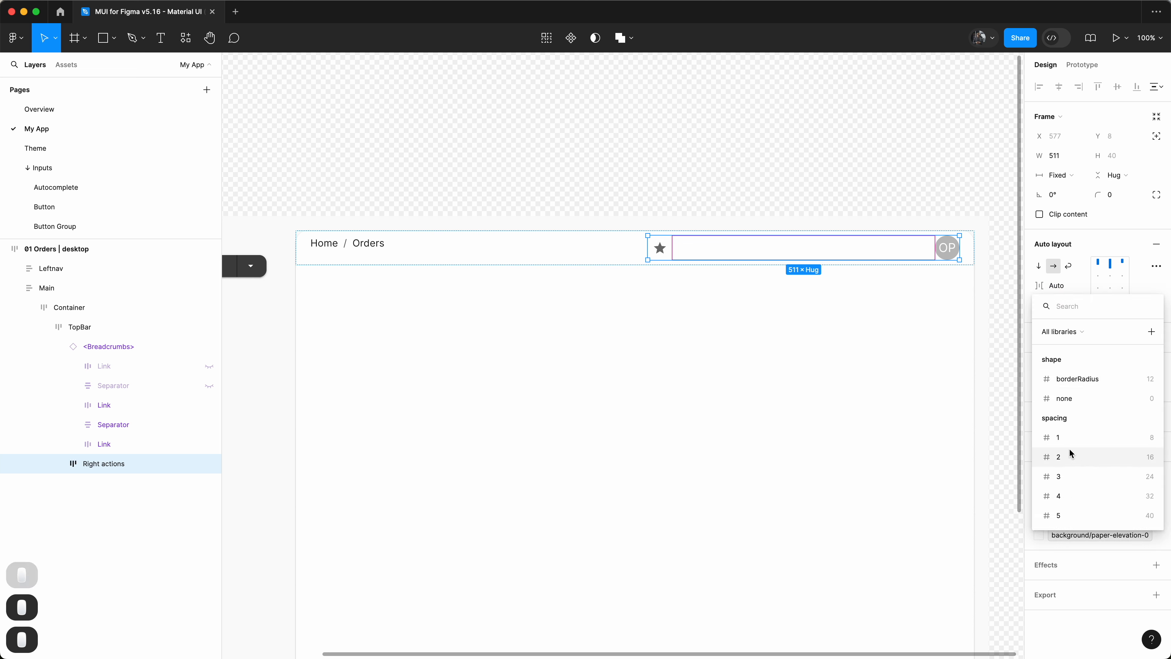
left_click(1069, 454)
left_click(1061, 175)
left_click(1069, 191)
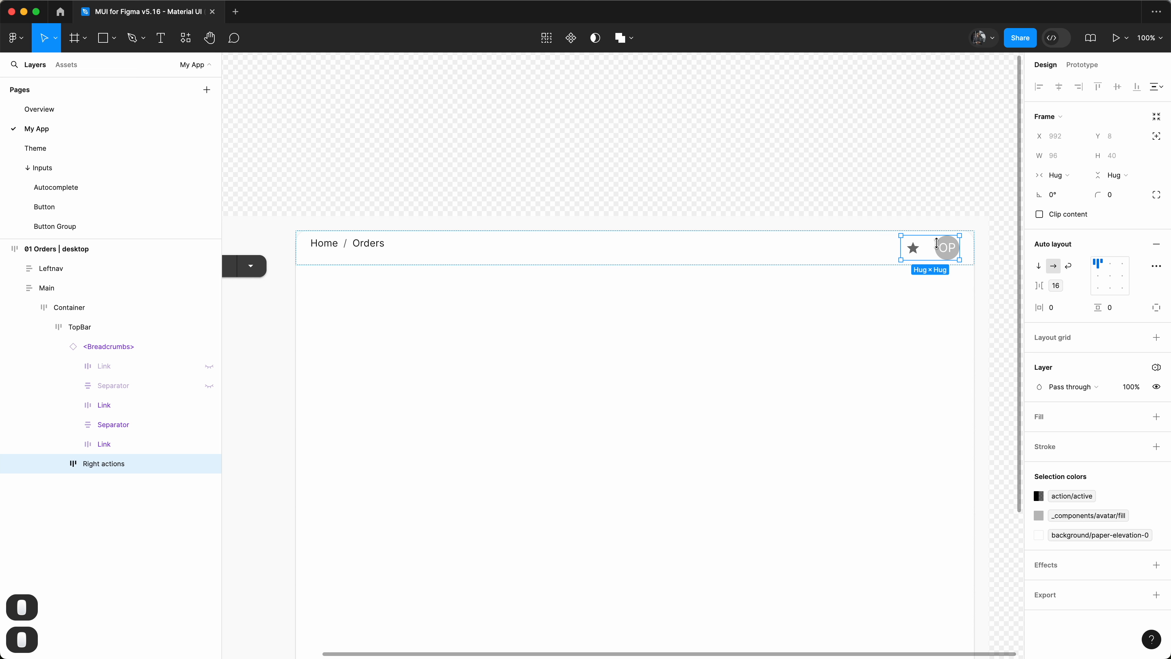
Centre the TopBar's contents vertically and give it a bottom-only inside stroke of 1 in the divider color
left_click(711, 259)
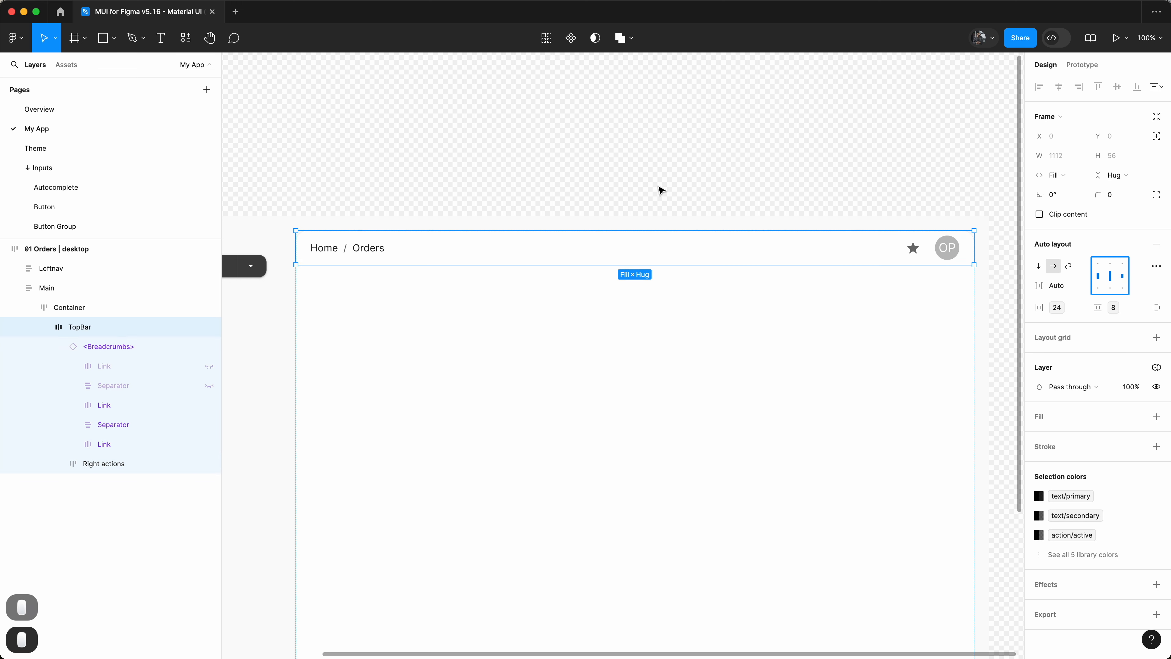
left_click(1155, 447)
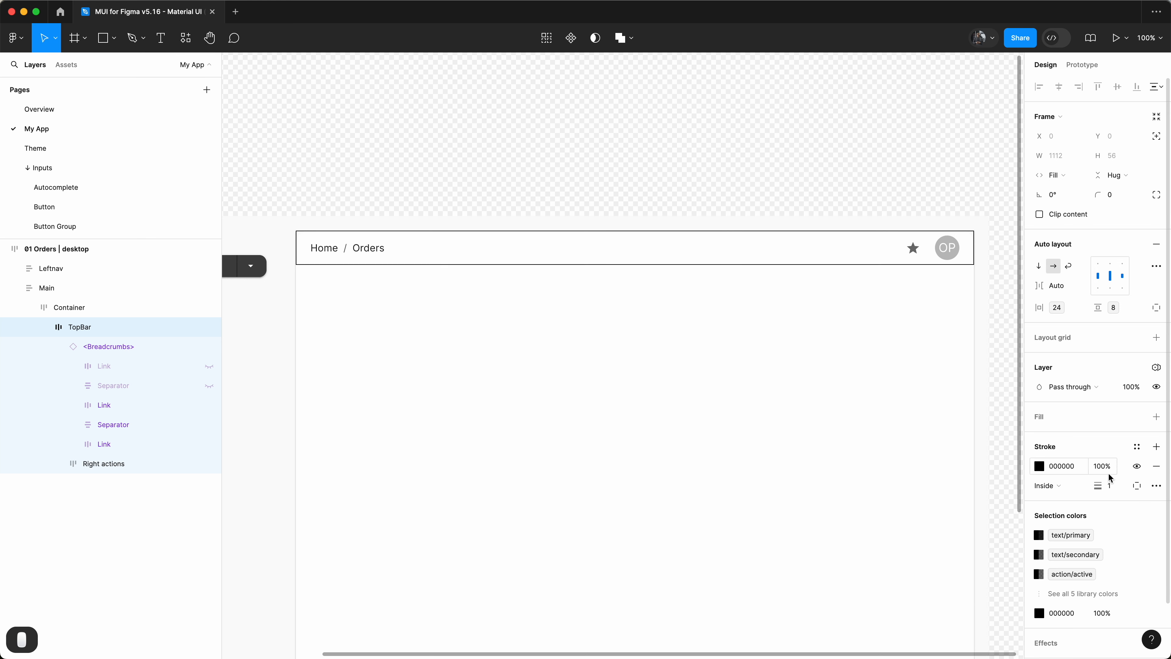
left_click(1137, 485)
left_click(1106, 536)
left_click(1136, 446)
type("divider")
key("Return")
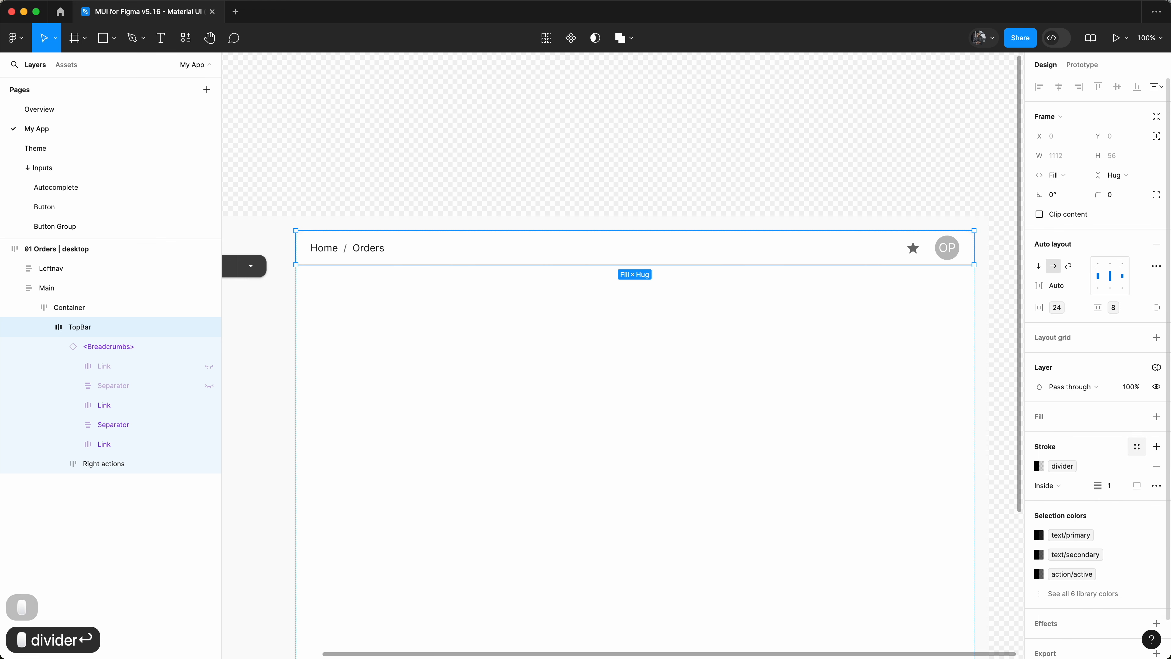
Turn on Clip content for the Container frame that holds the TopBar and check its rounded upper corner
left_click(632, 170)
key("alt+l")
scroll(636, 169, "left", 2)
scroll(936, 230, "right", 2)
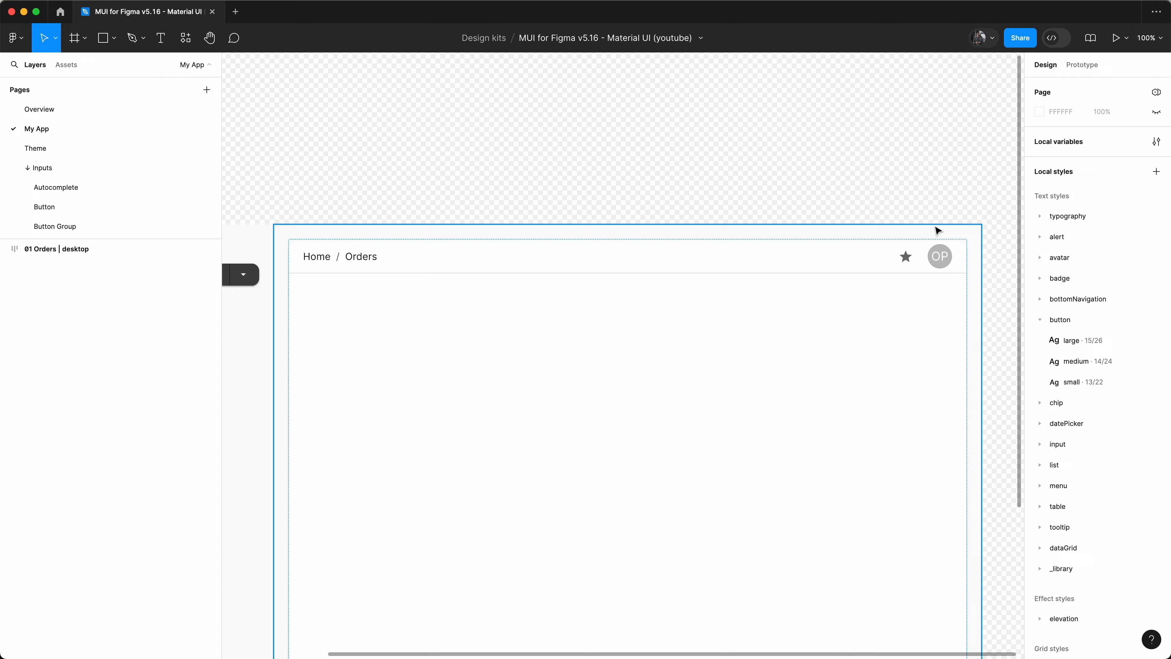
scroll(963, 618, "up", 5)
left_click(788, 571, "super")
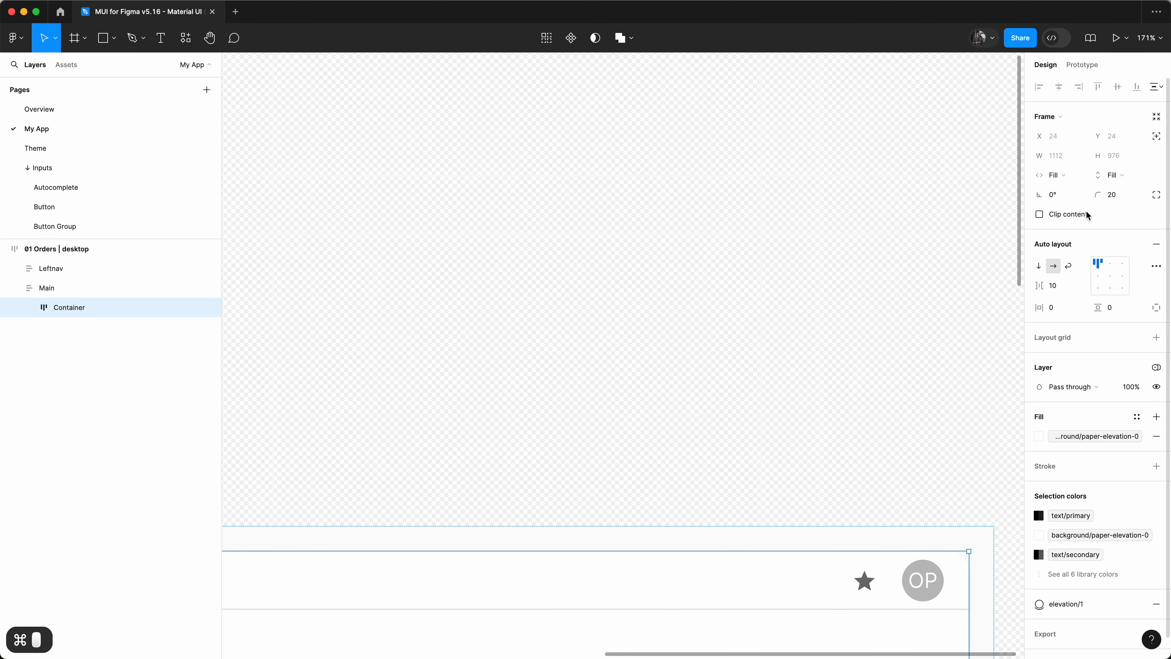
left_click(1012, 299)
left_click_drag(915, 489, 736, 252)
scroll(788, 307, "up", 5)
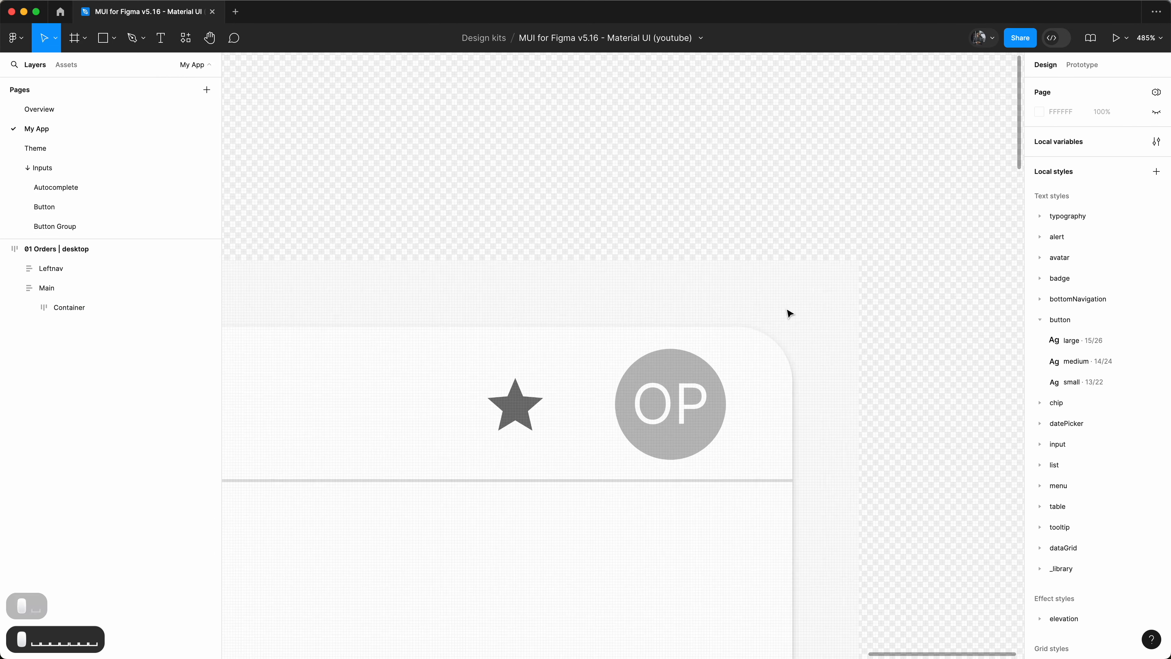
scroll(788, 309, "down", 4)
scroll(788, 314, "left", 8)
key("shift+0")
scroll(788, 314, "down", 3)
key("alt+l")
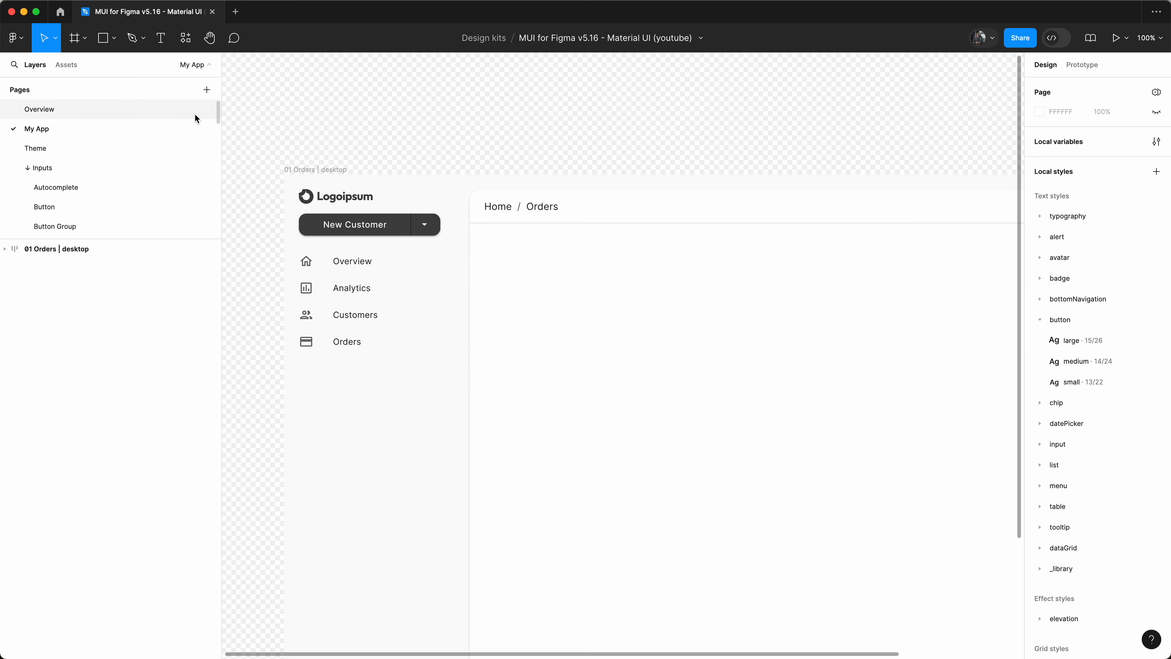
left_click(528, 265, "super")
key("t")
left_click(607, 343)
key("super+z")
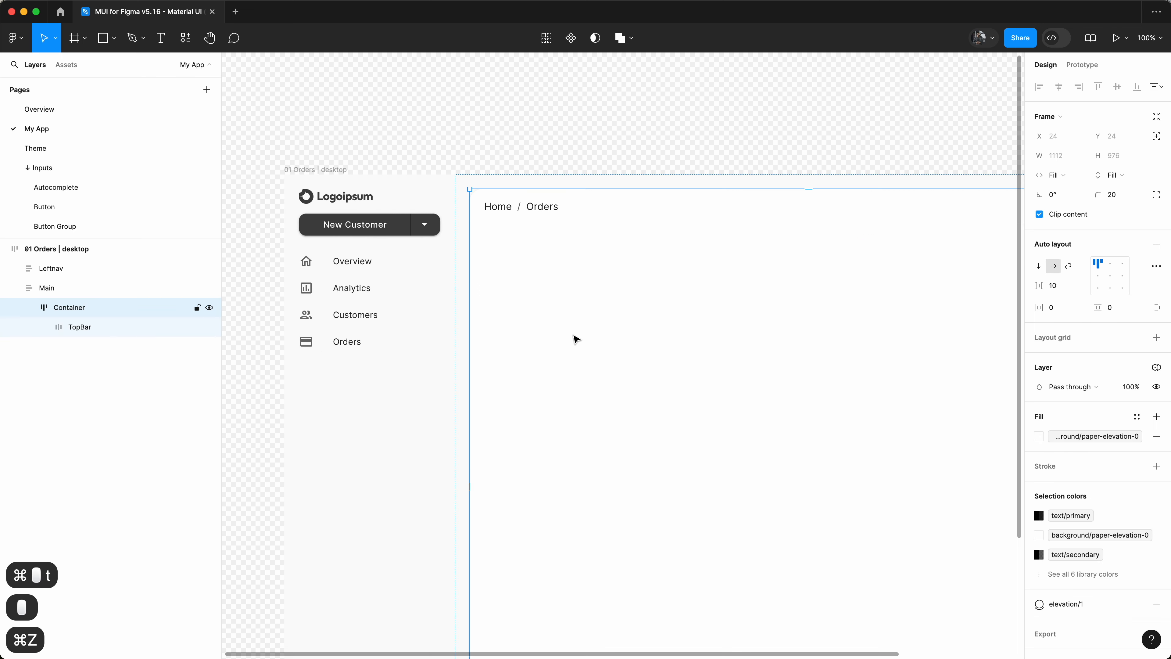
Add a text layer reading "Title" inside the Container that holds the TopBar
key("t")
left_click(521, 254)
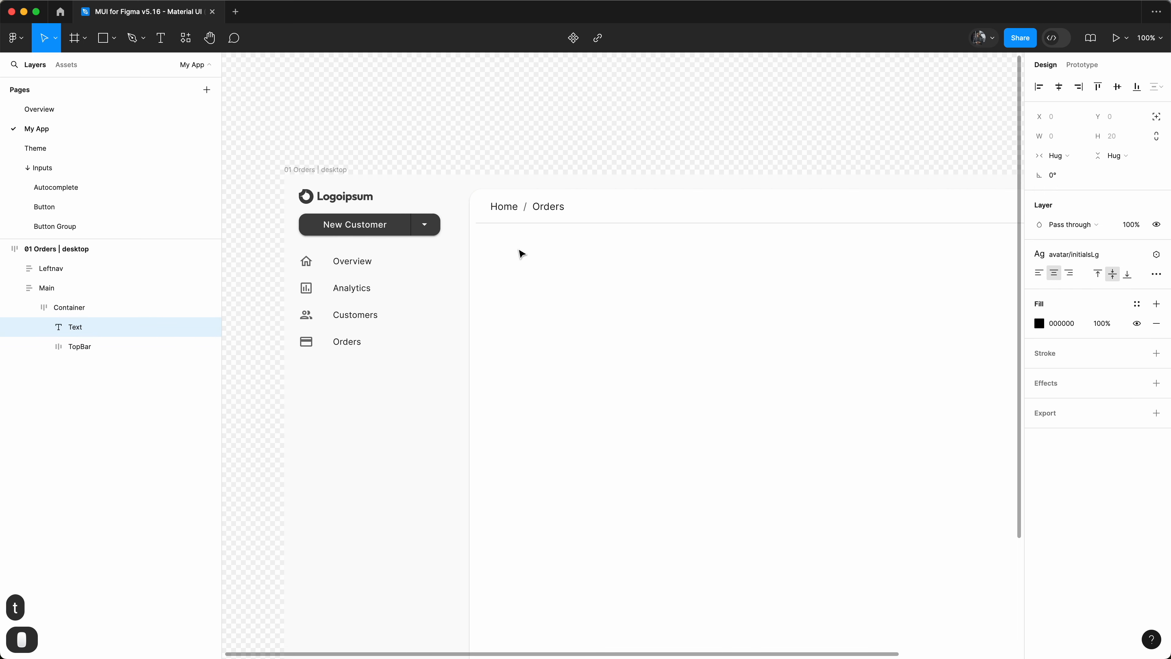
type("Title")
Switch the Container to a vertical auto layout and move the Title text below the TopBar
left_click(69, 307)
left_click(1039, 265)
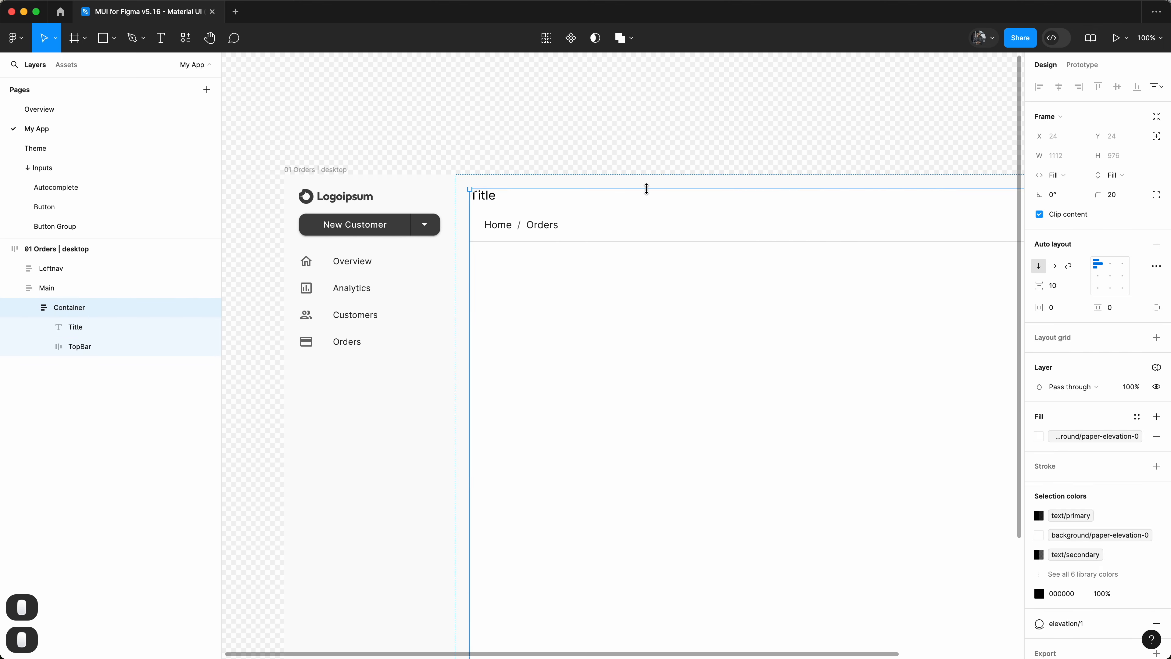
double_click(676, 234)
key("Up")
left_click(57, 343)
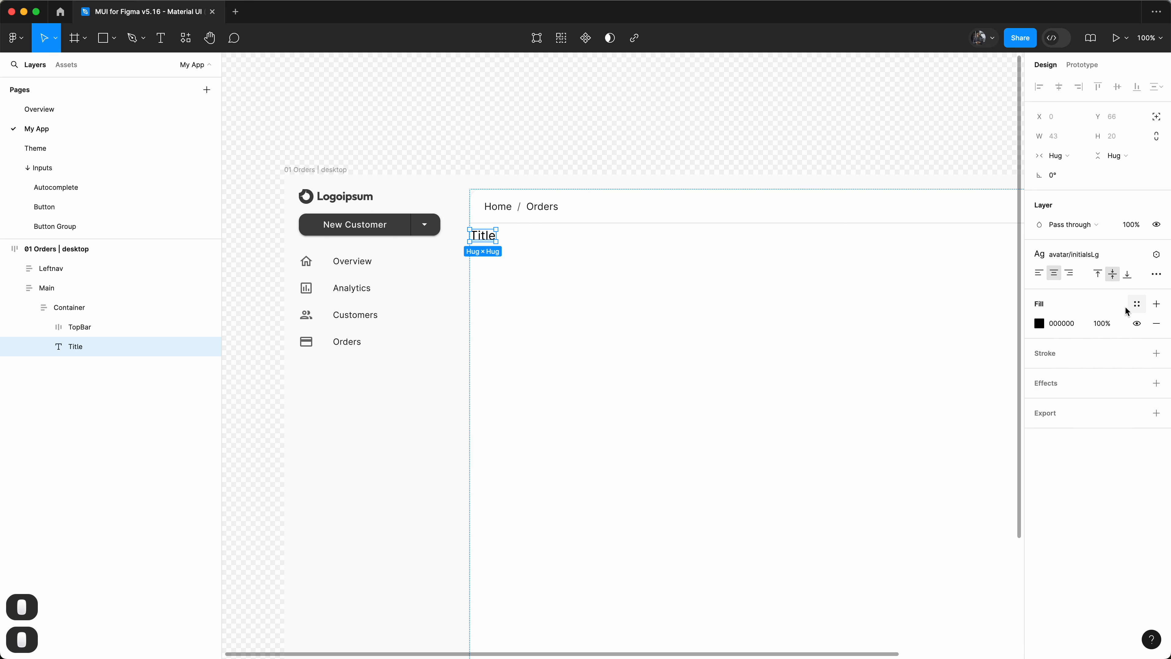
Apply the text/primary fill and the typography h4 text style to the Title text
left_click(1135, 304)
type("text")
left_click(923, 406)
left_click(1101, 256)
left_click(1083, 426)
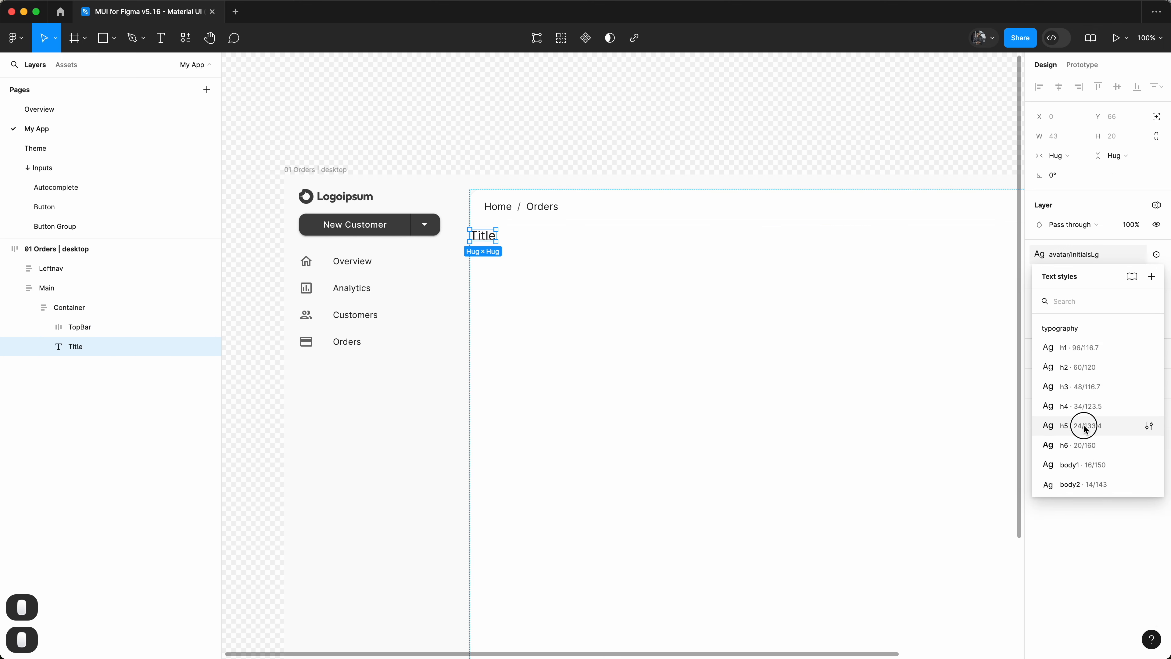
left_click(1084, 429)
left_click(1075, 254)
left_click(1077, 380)
Change the title text to "Orders"
double_click(504, 251, "super")
type("Or")
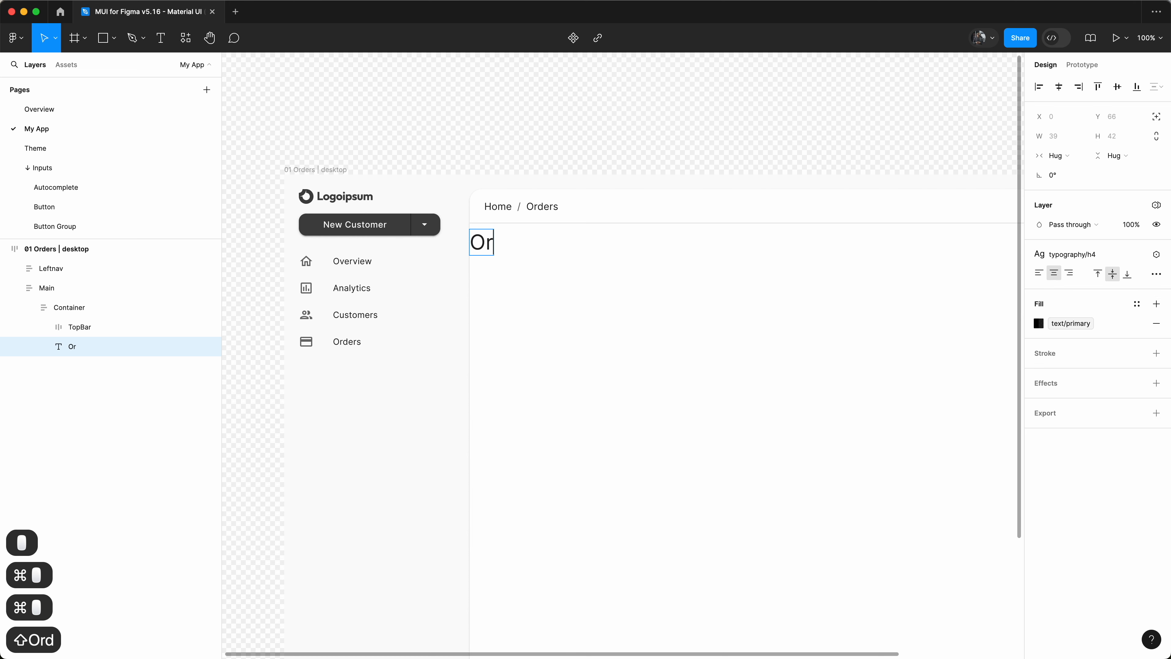
type("ders")
key("Escape")
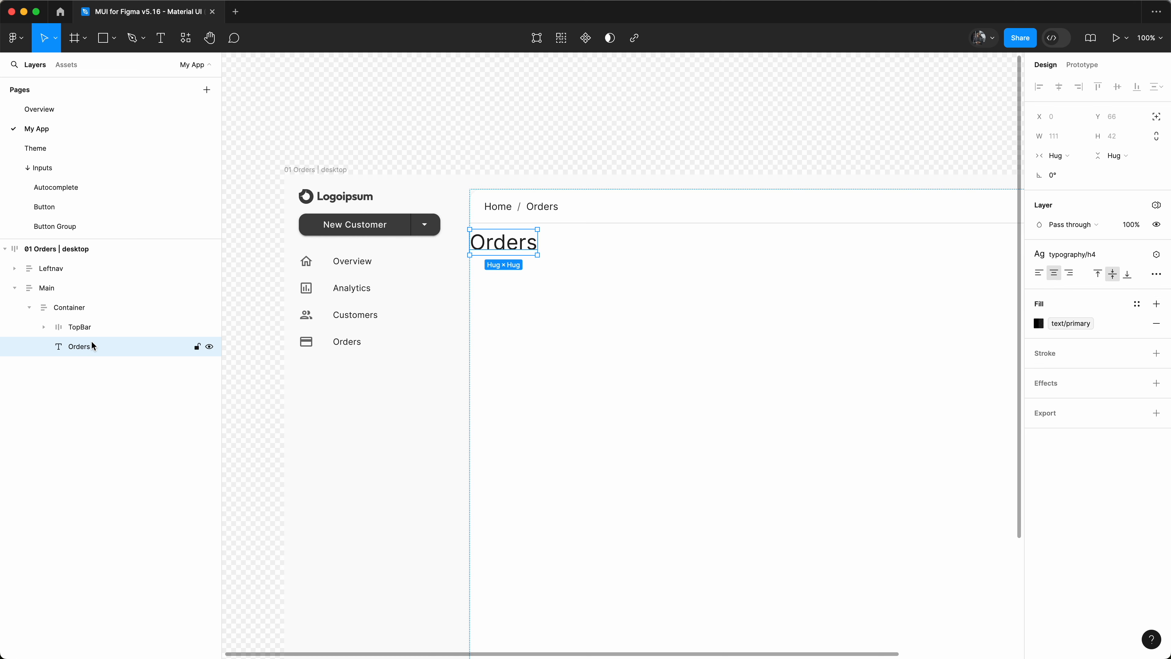
Wrap the Orders heading in an auto layout frame named "Container"
key("shift+a")
double_click(86, 352)
type("Container")
key("Return")
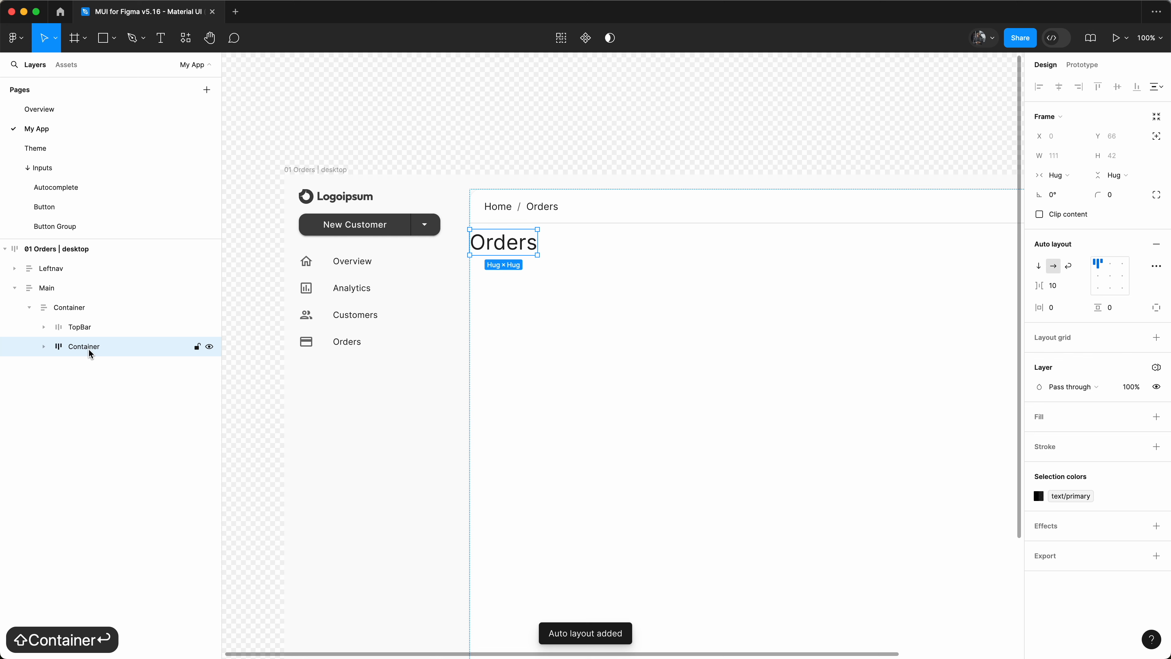
Set the inner Container to a vertical layout with fill width, hug height and item spacing 0
left_click(1059, 175)
left_click(1081, 189)
left_click(1038, 265)
left_click(1118, 175)
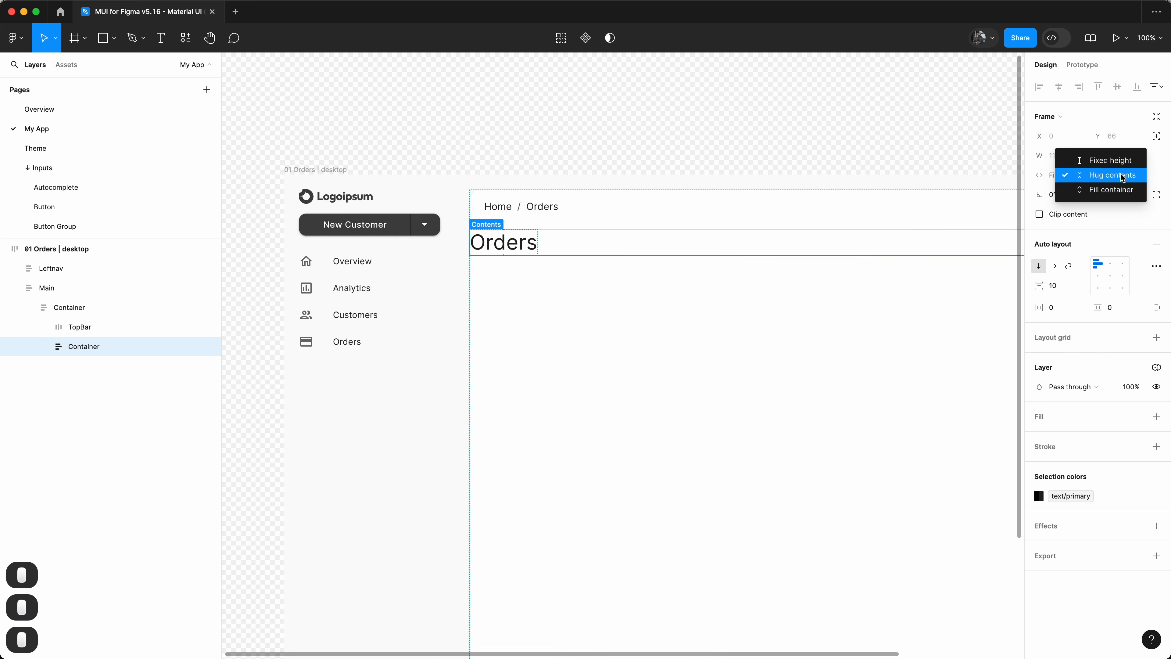
left_click(1121, 178)
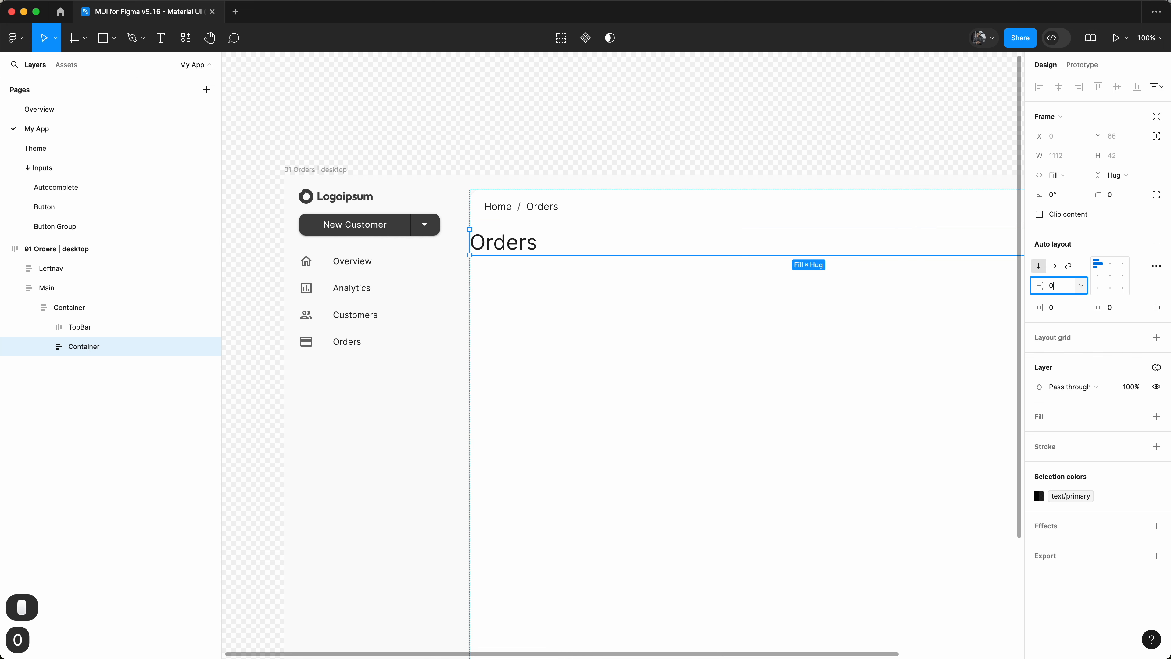
Add a max width to the inner Container using the lg breakpoint variable (1200)
left_click(1085, 155)
left_click(1065, 194)
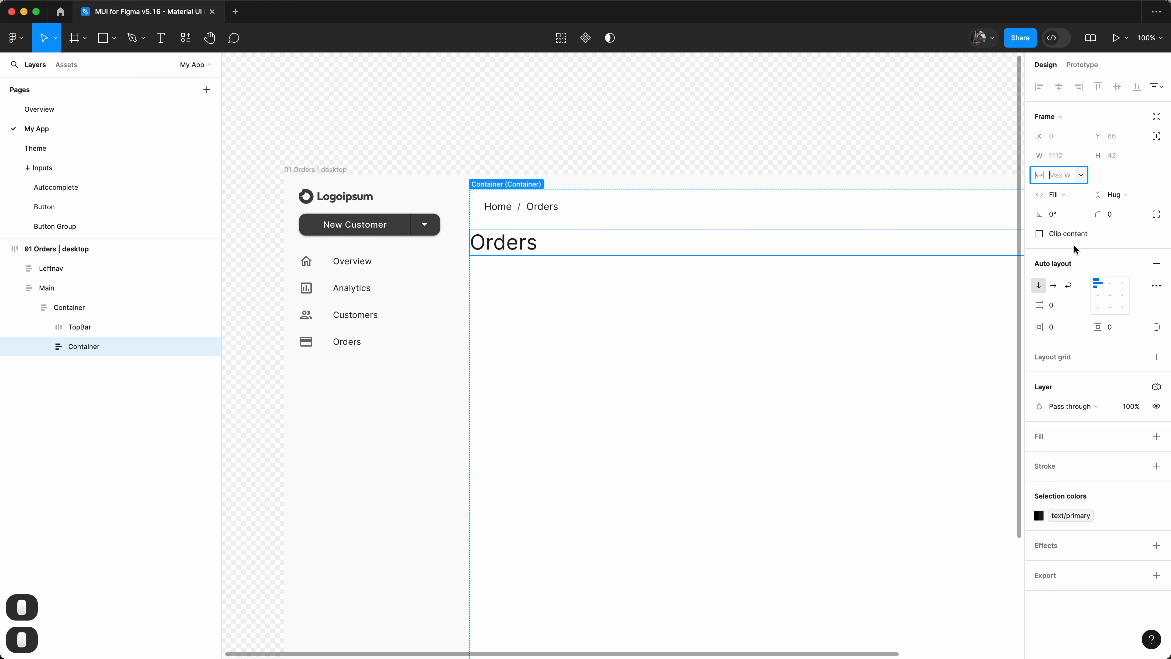
left_click(1081, 176)
scroll(1111, 312, "down", 5)
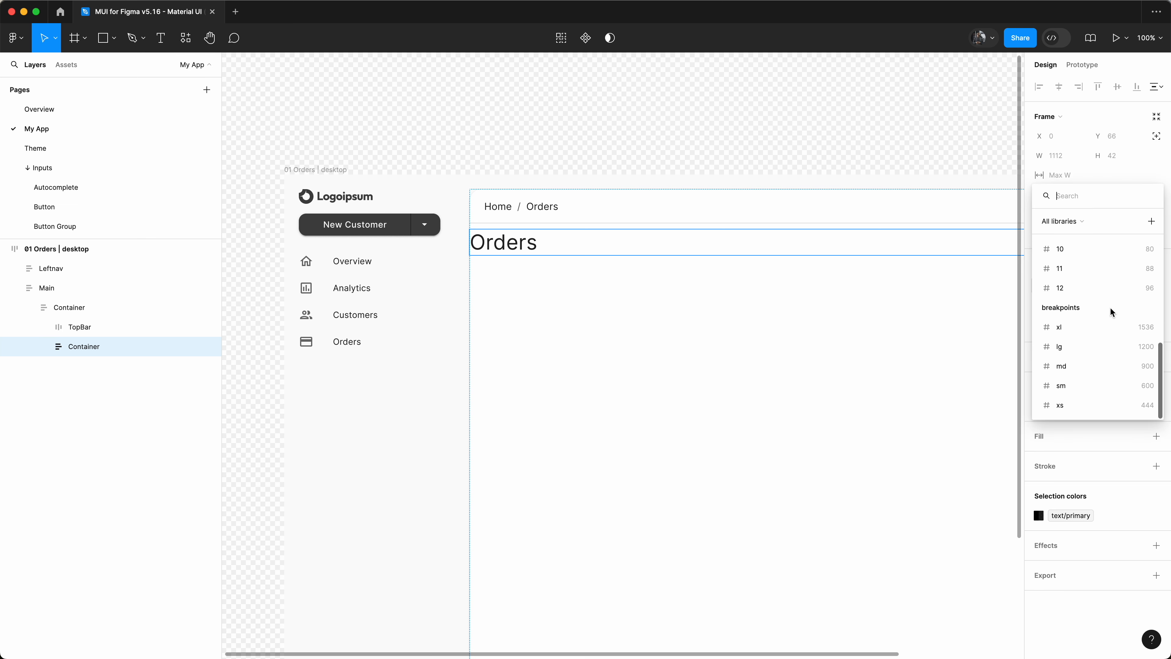
left_click(1108, 320)
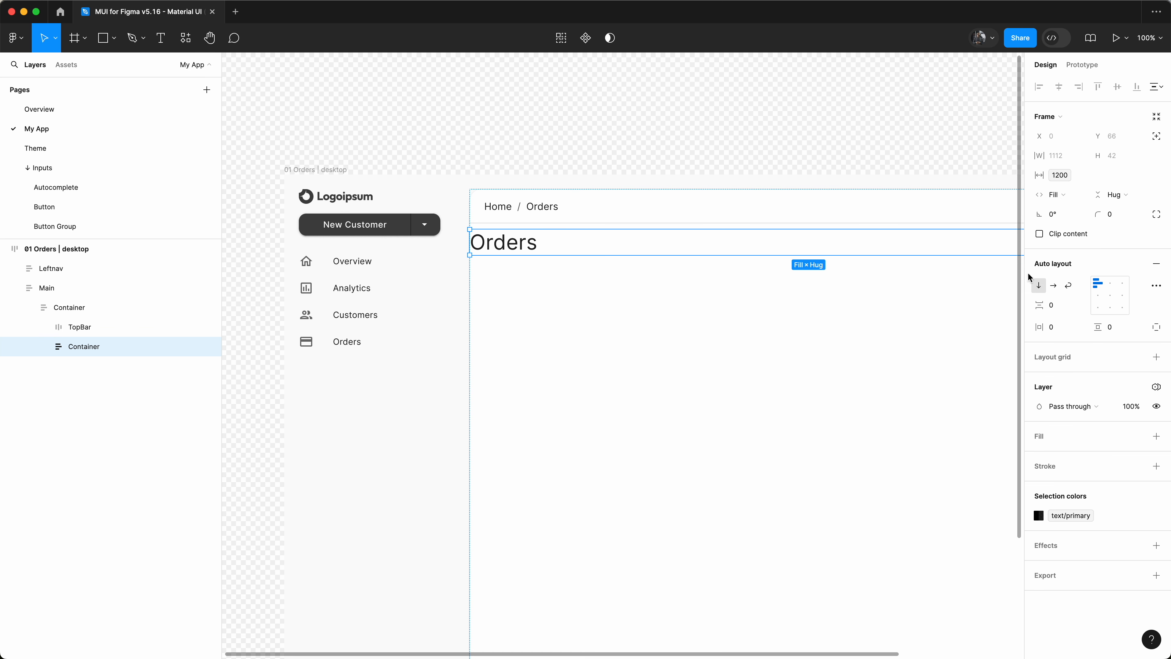
left_click(1061, 178)
Insert a <Button> component into the inner Container below the Orders heading
scroll(686, 218, "right", 5)
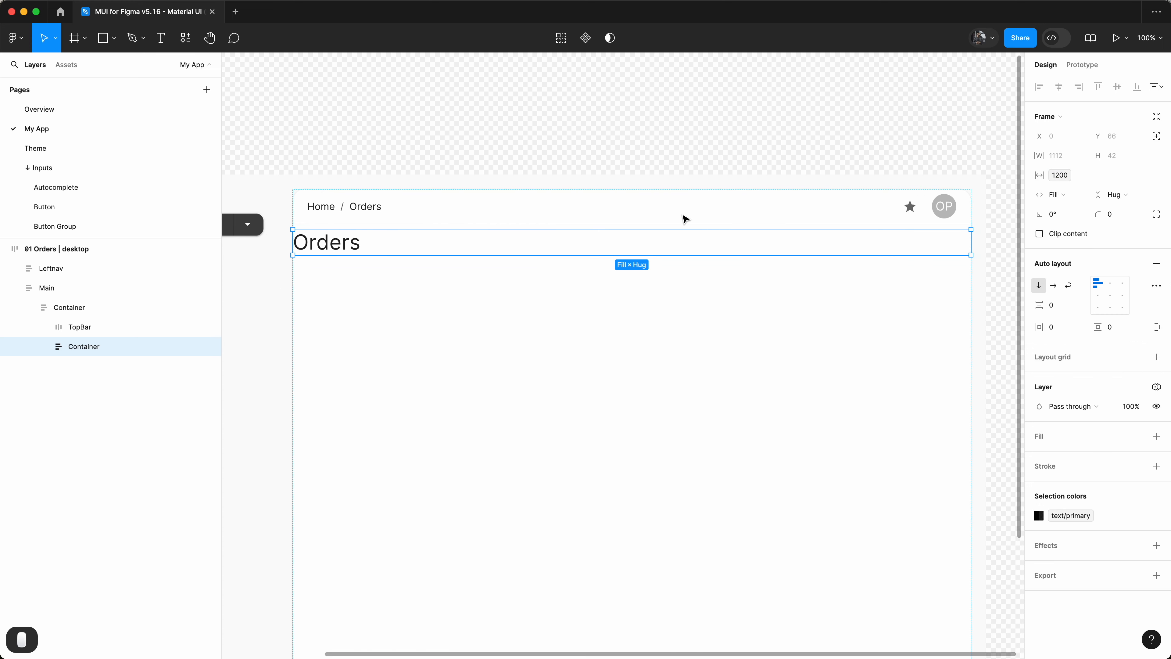
left_click(66, 64)
type("<Button>")
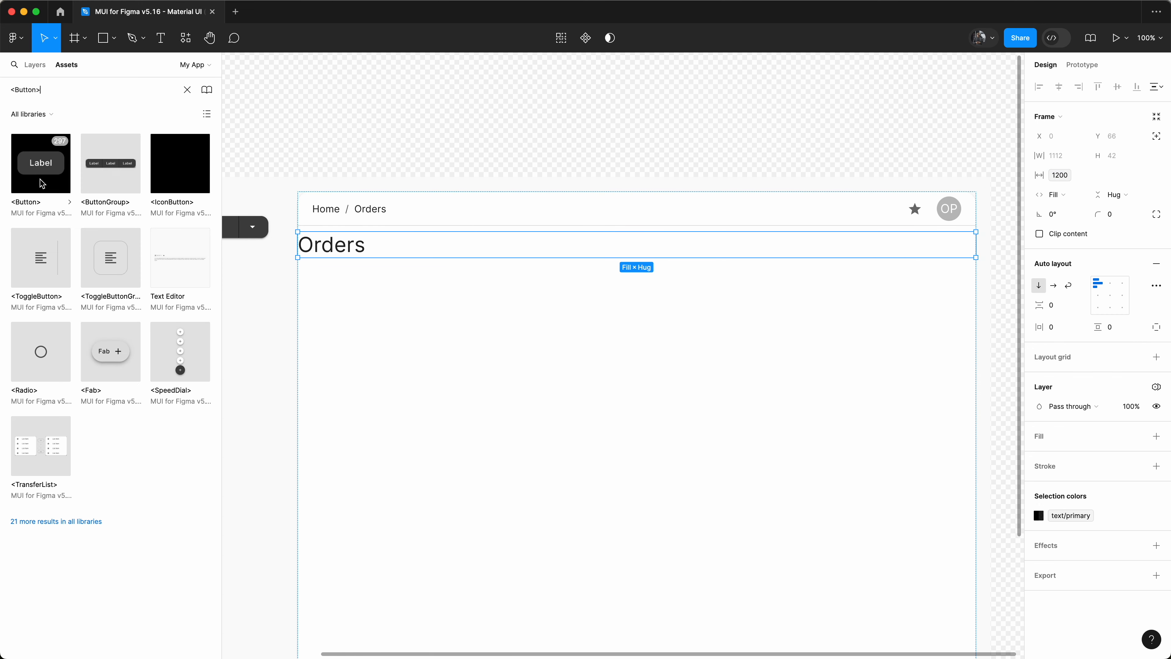
left_click_drag(42, 184, 536, 253)
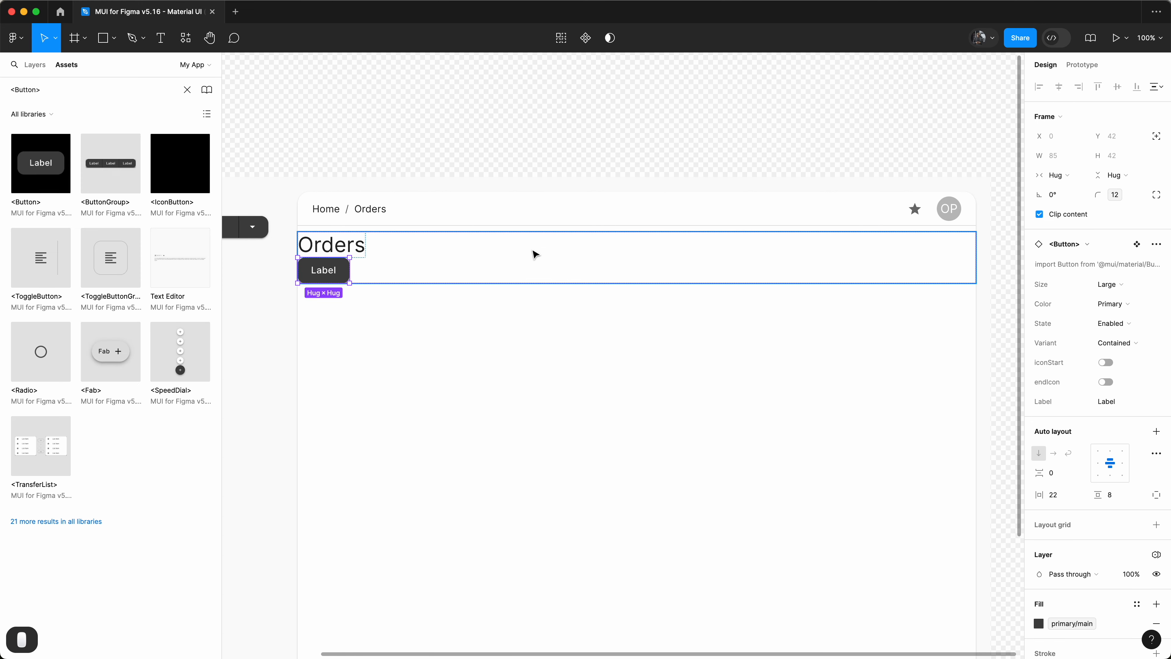
Wrap the Orders heading and the button in an auto layout frame named "Title"
left_click(40, 70)
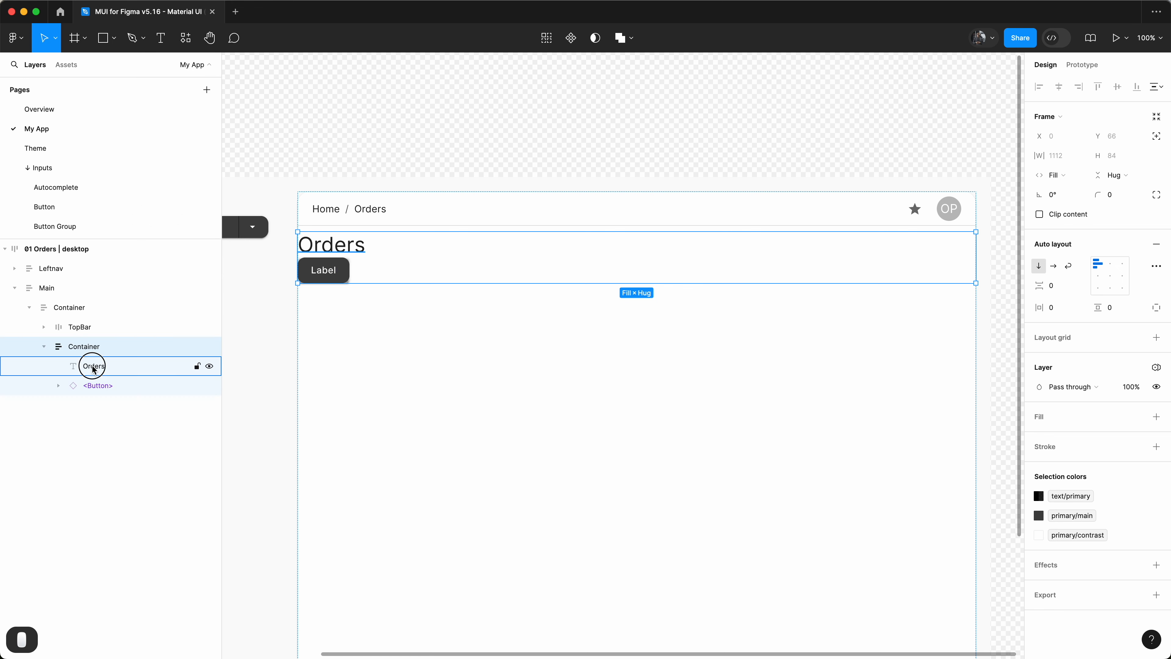
left_click(91, 363)
left_click(97, 385, "shift")
key("shift+a")
double_click(90, 365)
type("Title")
key("Return")
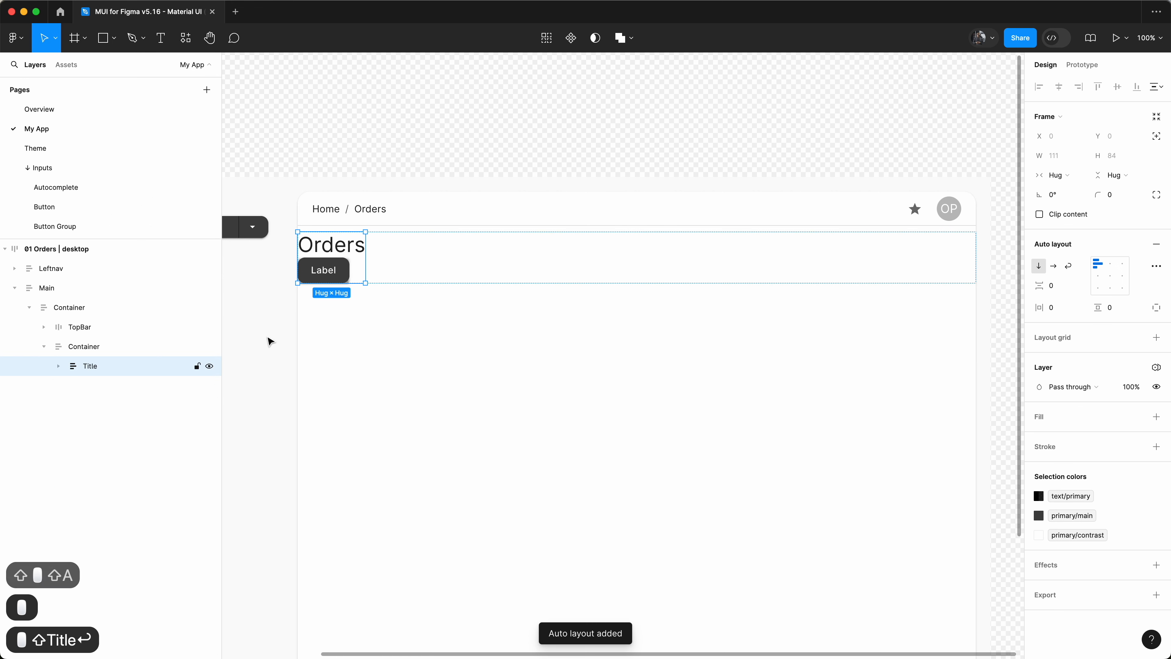
Lay out the Title frame horizontally with Auto item spacing and make its width fill the container
left_click(1055, 266)
left_click(1059, 287)
type("Auto")
key("Return")
left_click(1056, 175)
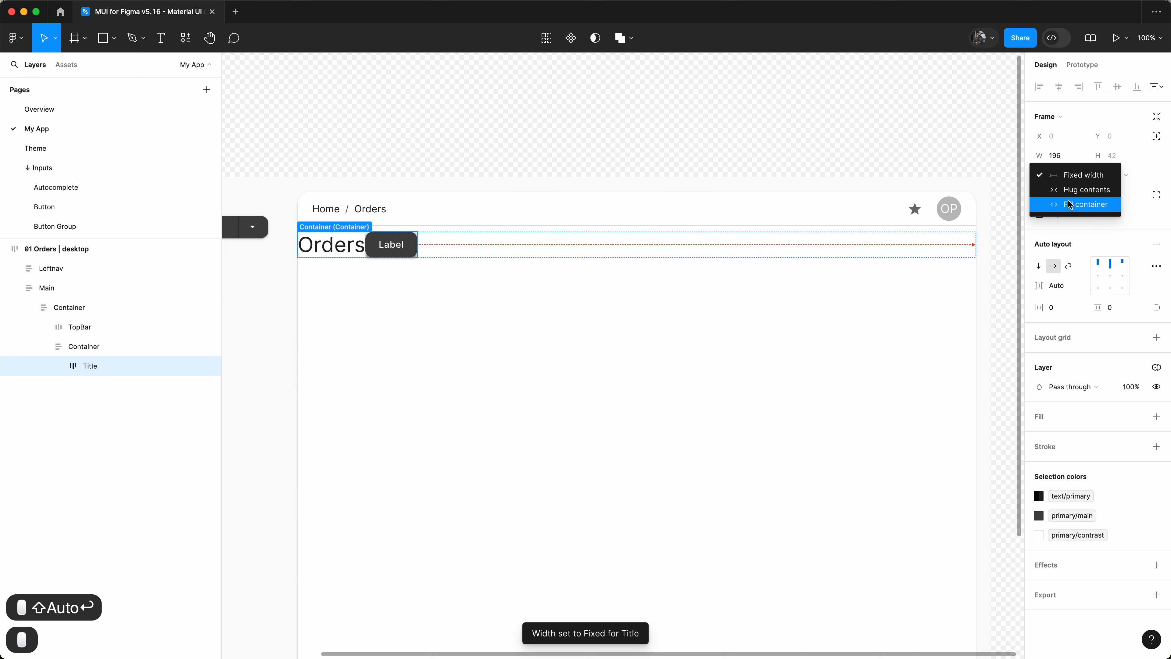
left_click(1069, 204)
Set the variant of the button in the Title frame to Text
left_click(945, 246)
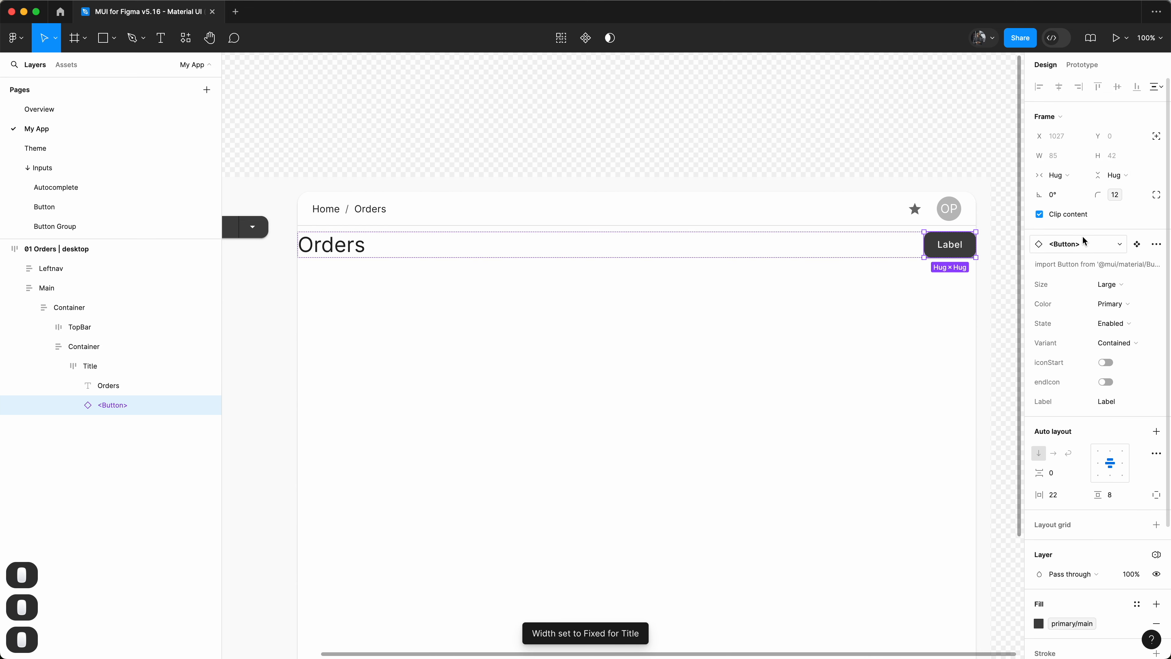
left_click(1128, 346)
left_click(1068, 363)
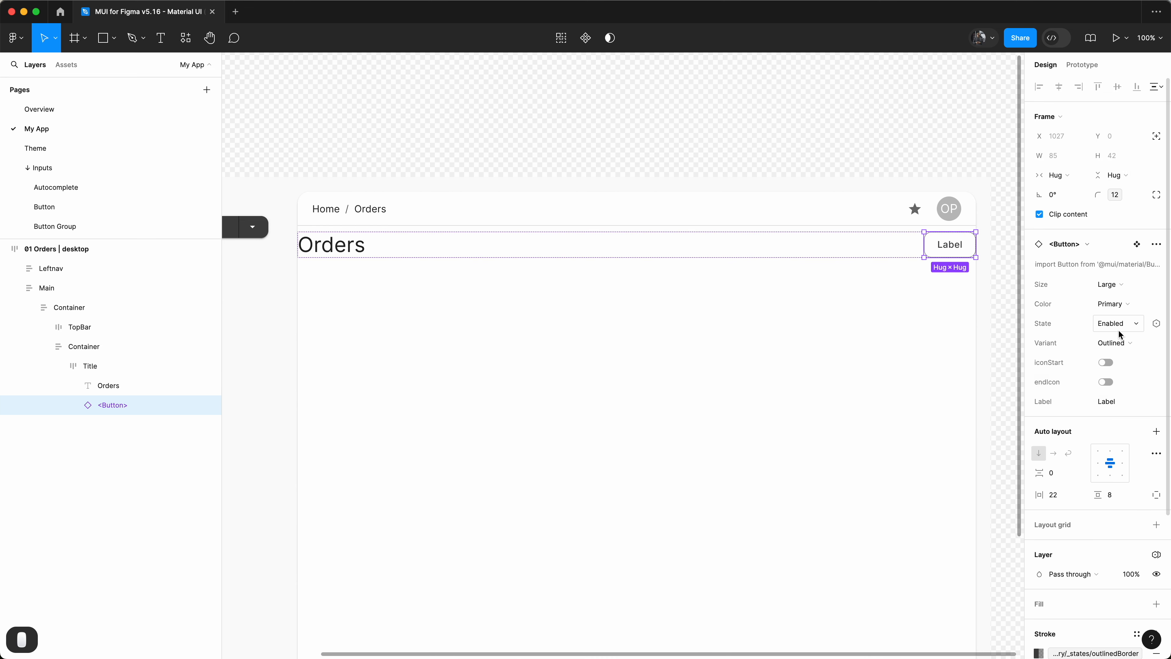
left_click(1116, 343)
left_click(1111, 360)
Turn on the button's start icon and swap it for the file_download_outlined icon
left_click(1107, 362)
left_click(1116, 382)
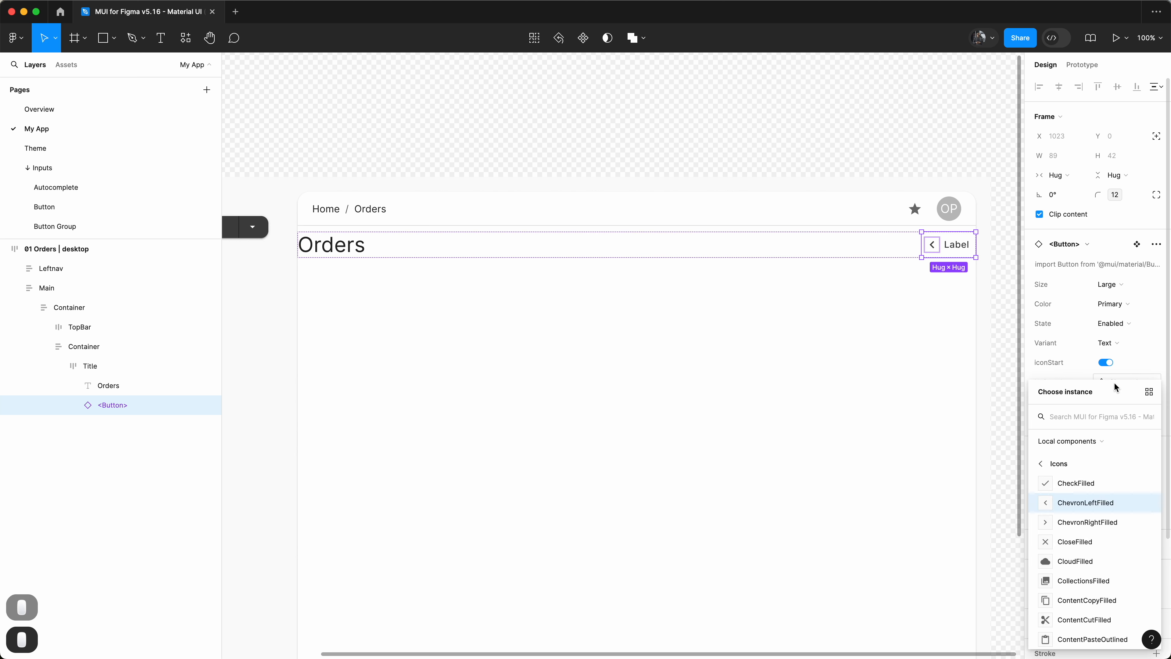
type("down")
left_click(1068, 444)
left_click(1100, 506)
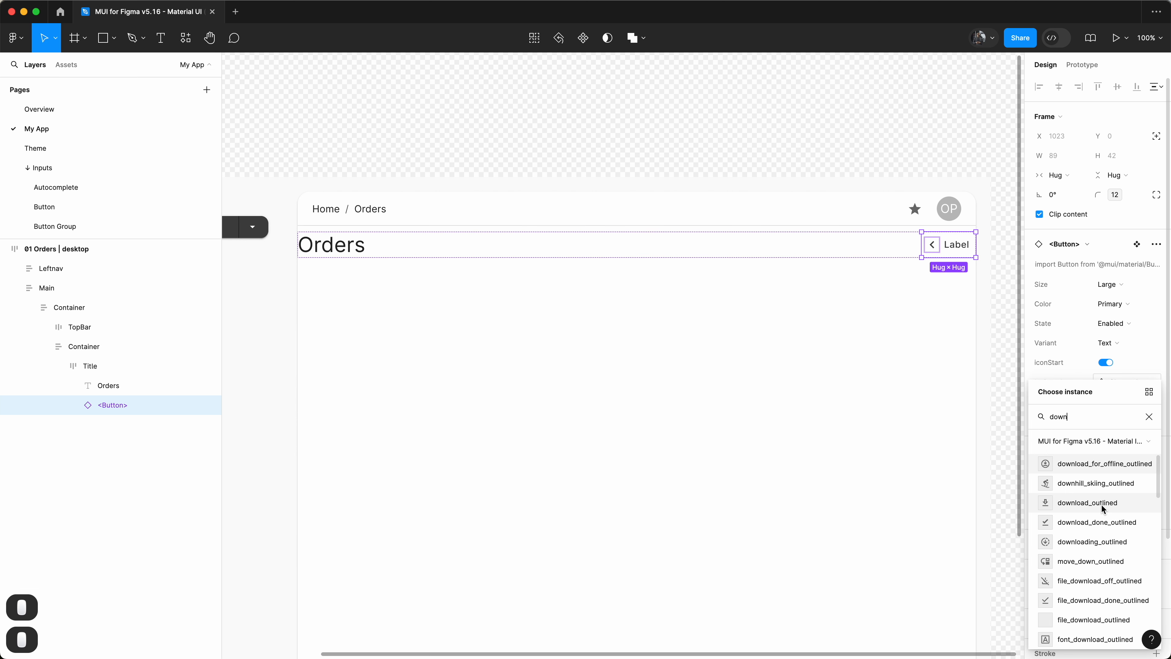
left_click(1101, 503)
Change the label of the button in the Title frame to "Export"
scroll(1084, 461, "down", 5)
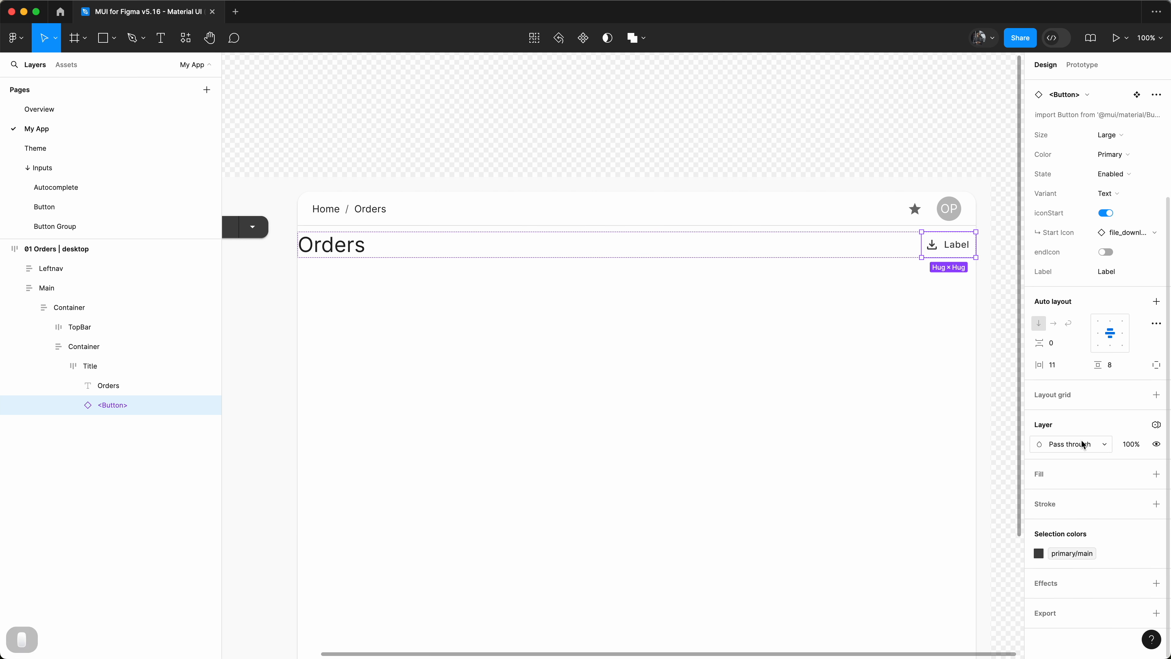
double_click(953, 243, "super")
key("Escape")
left_click(939, 244)
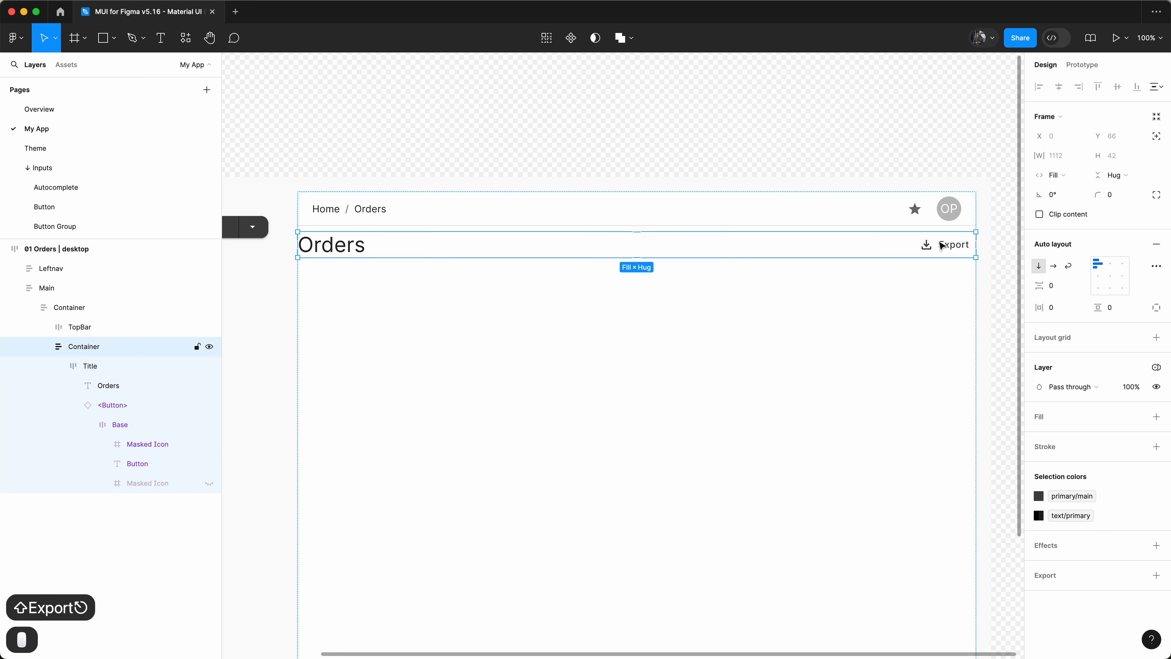
double_click(938, 243)
double_click(951, 248)
Set the inner Container's horizontal padding to the spacing variable 3 (24)
left_click(88, 346)
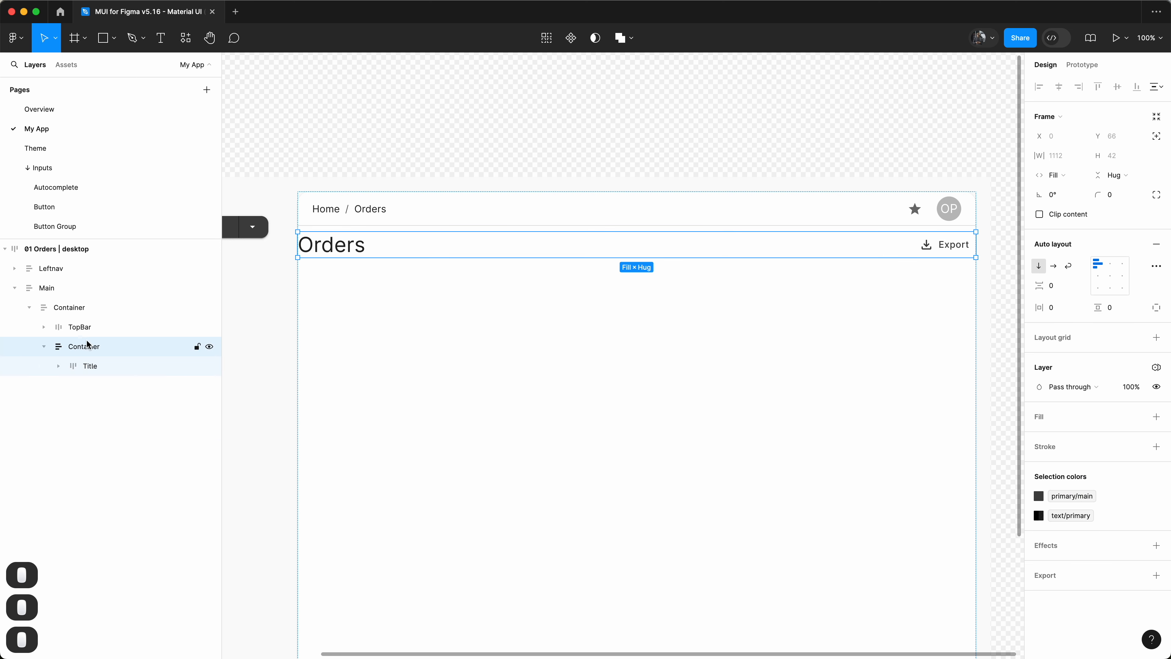
left_click(1081, 307)
left_click(1101, 481)
left_click(1081, 307)
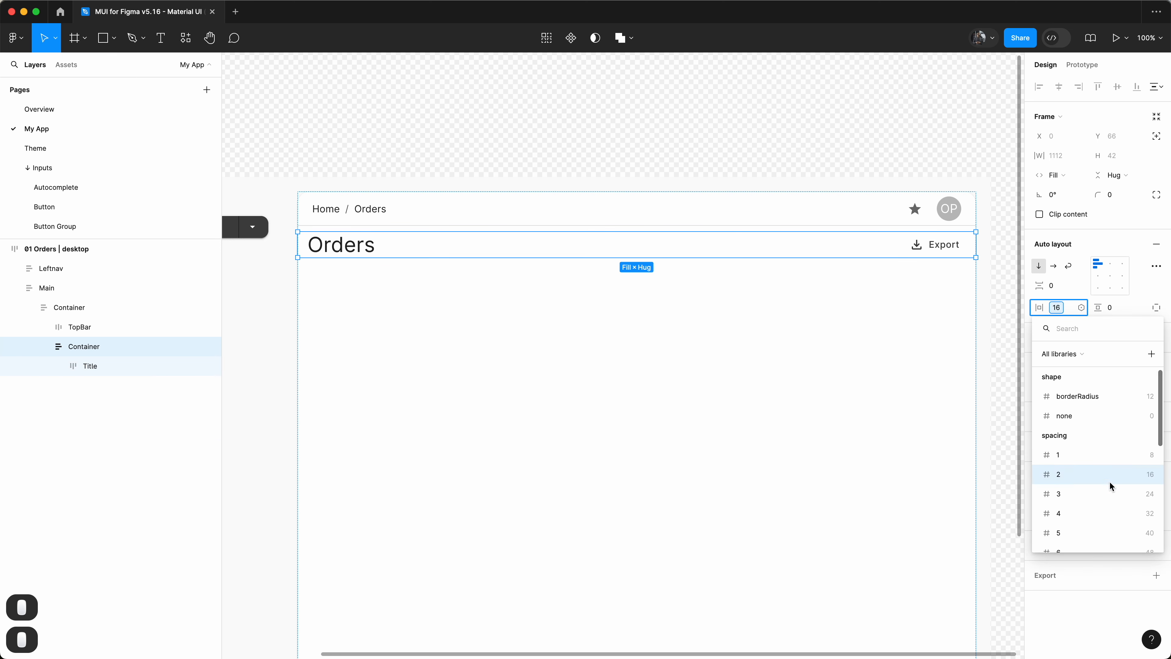
left_click(1111, 484)
Remove the outer Container's item spacing and set the inner Container's top padding to the spacing variable 5 (40)
left_click(436, 337)
left_click(1065, 287)
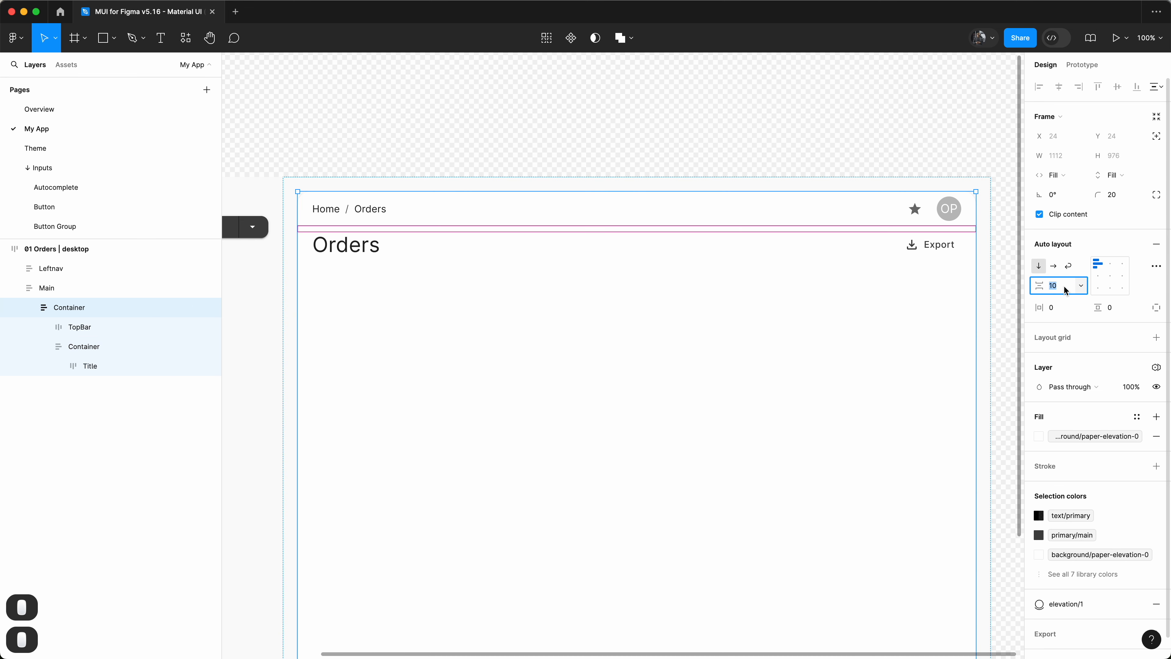
left_click(374, 239)
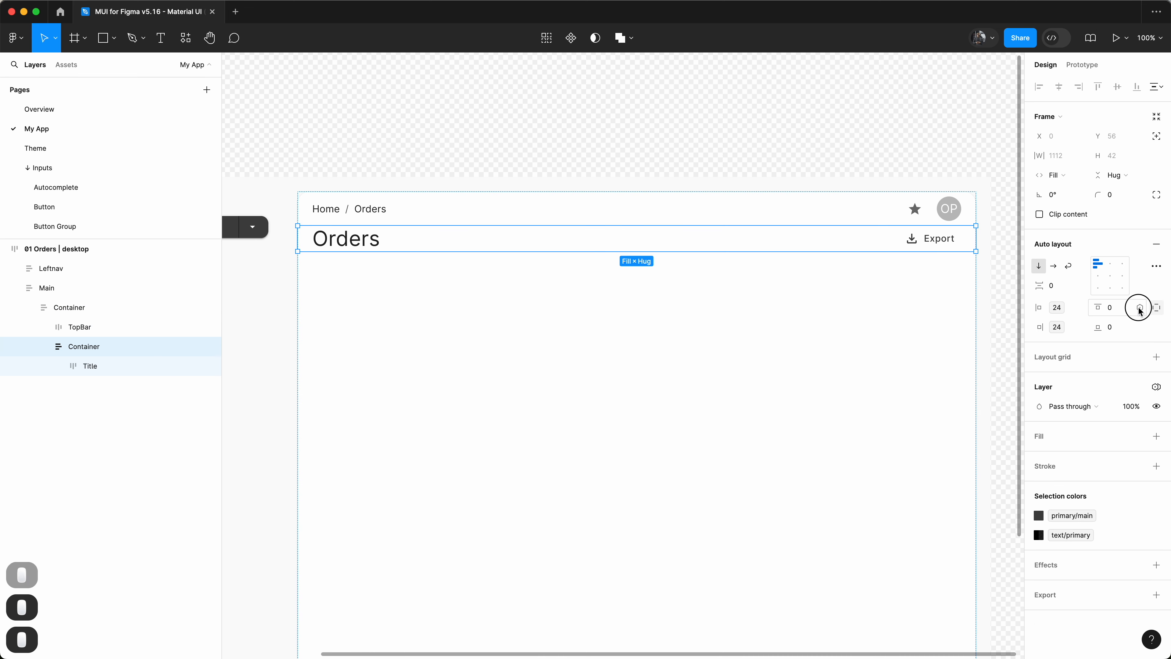
left_click(1138, 307)
scroll(1123, 526, "down", 2)
left_click(1117, 499)
left_click(502, 143)
left_click_drag(459, 166, 541, 162)
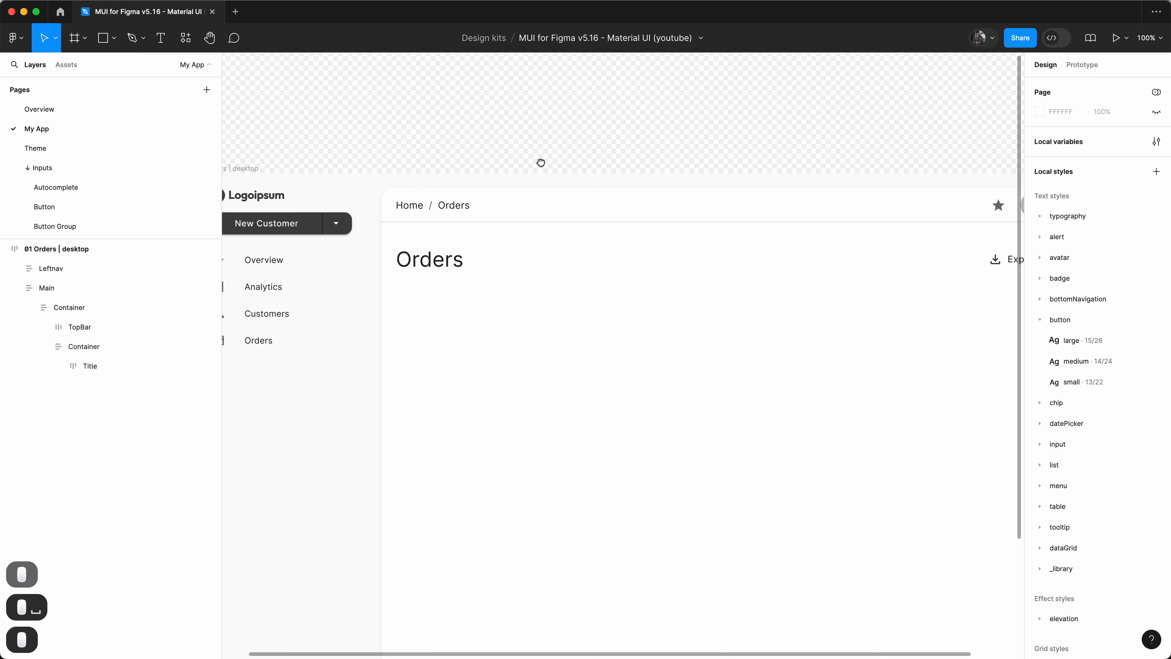
Insert a <Card> component into the inner Container below the Title frame
left_click(450, 242)
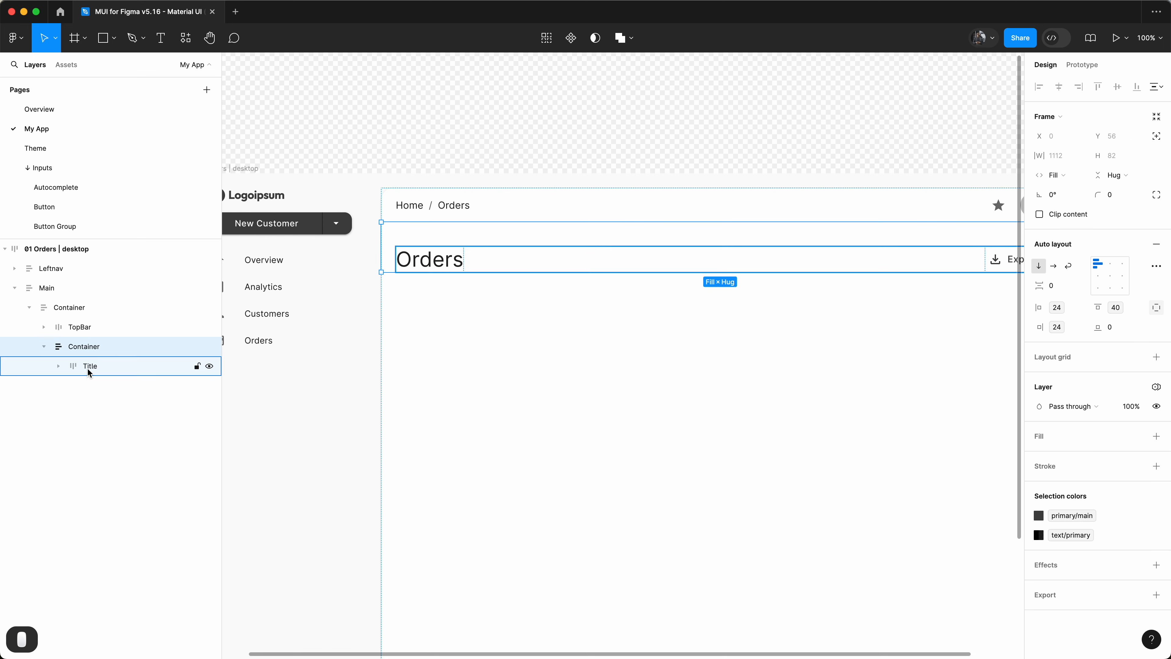
left_click(66, 65)
type("<card>")
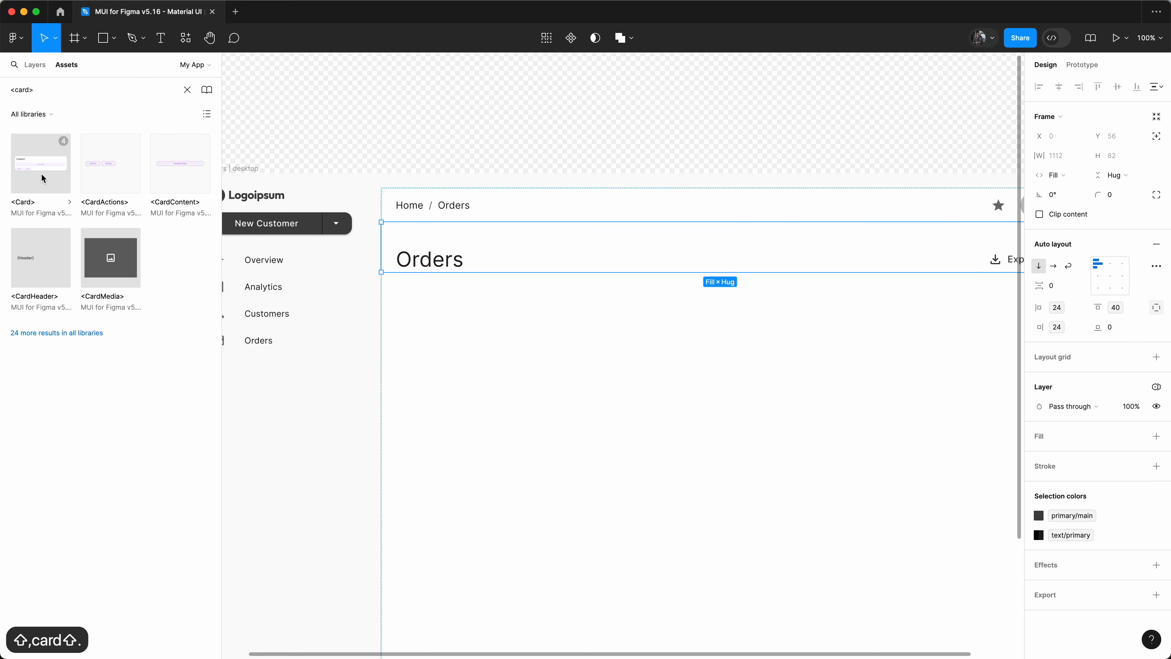
left_click_drag(41, 163, 558, 246)
left_click(34, 65)
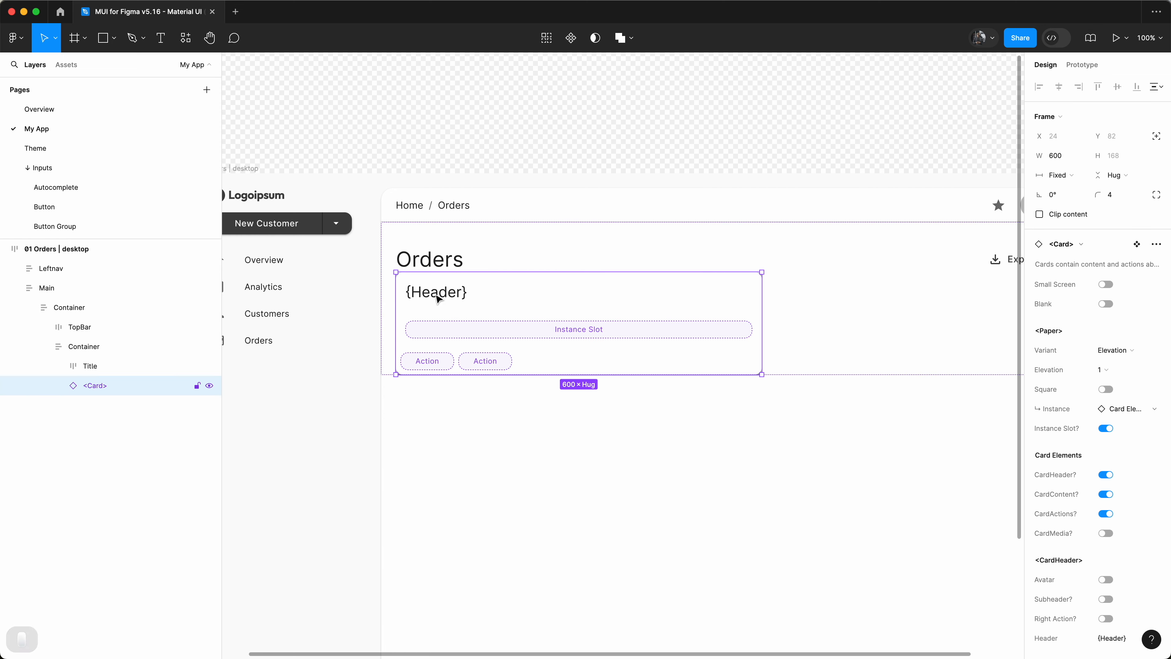
Set the inner Container's item spacing to the spacing variable 3 (24)
left_click(463, 242)
left_click(1080, 286)
left_click(1090, 326)
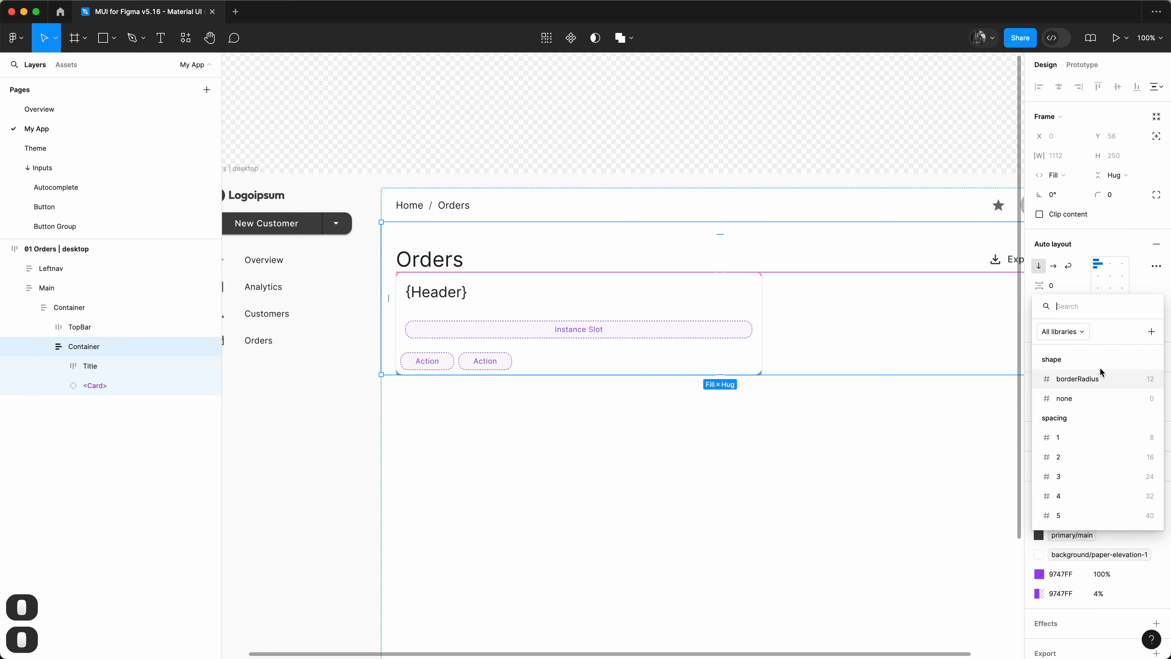
left_click(1083, 476)
Bind the corner radius of the <Card> to the borderRadius variable (12)
left_click(469, 329)
scroll(392, 302, "up", 6)
left_click(376, 289)
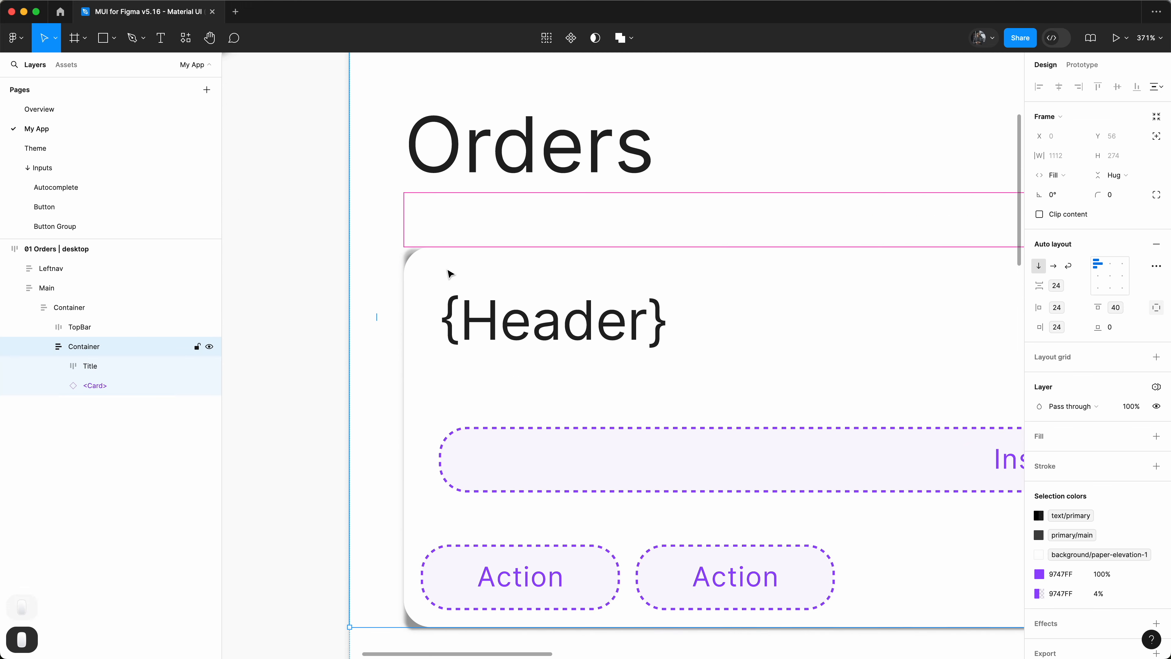
double_click(447, 270)
left_click(1141, 196)
left_click(1124, 309)
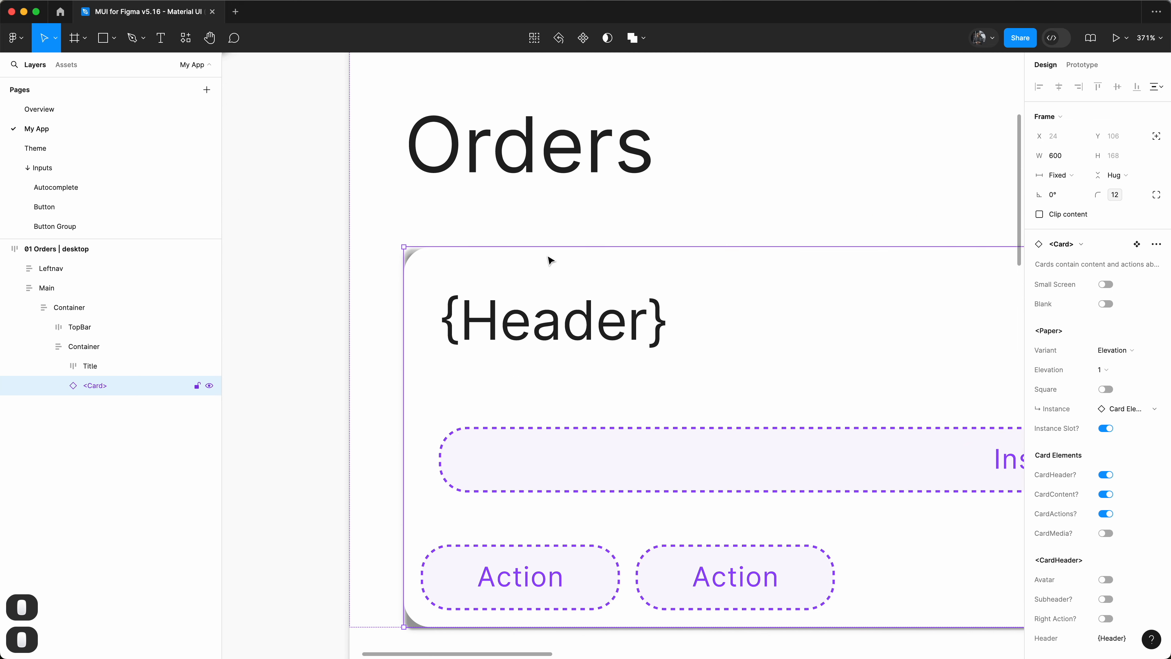
key("shift+0")
Turn off CardHeader and CardActions on the <Card>, keeping only its content slot
left_click_drag(745, 199, 657, 191)
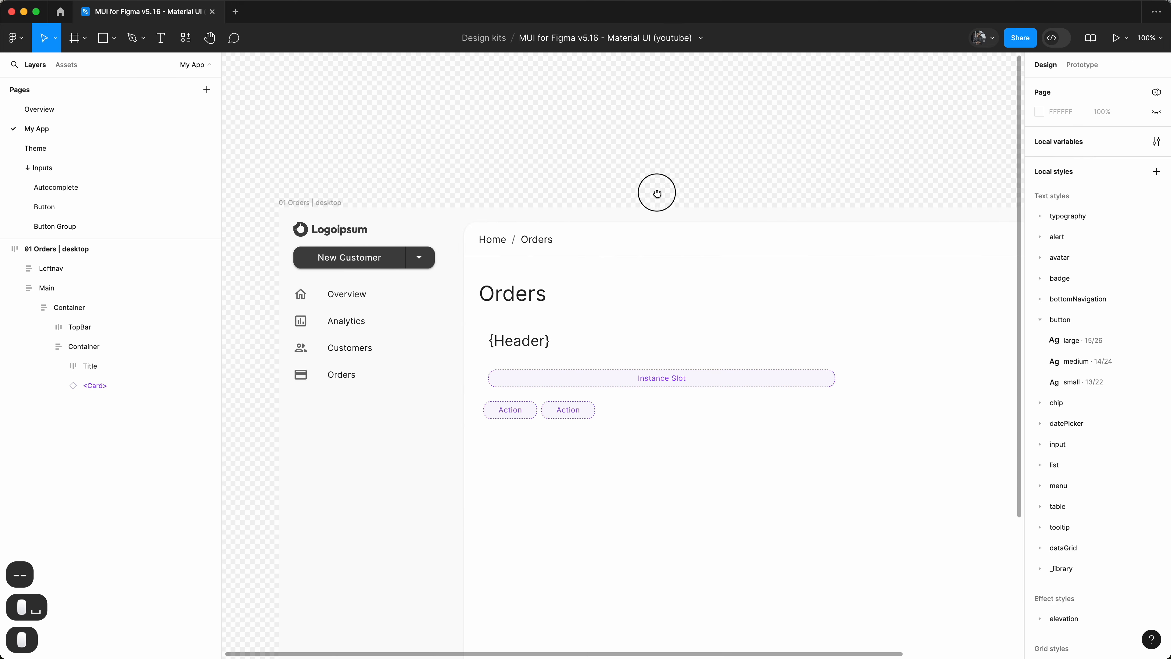
left_click(672, 346, "super")
key("Escape")
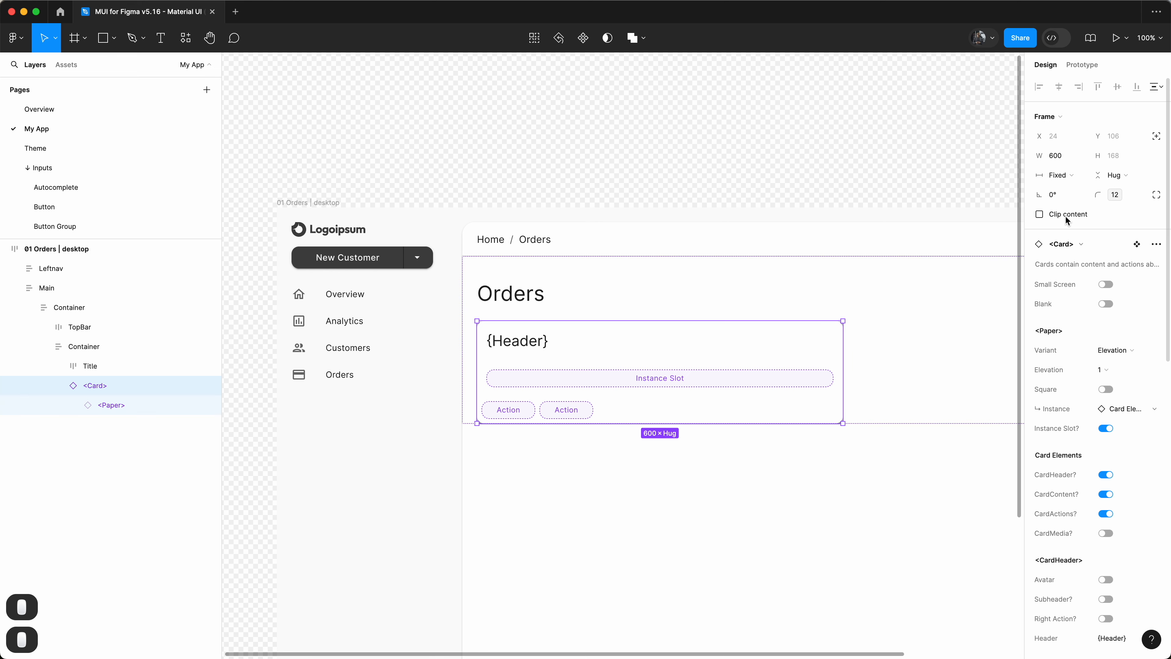
scroll(1065, 215, "down", 1)
left_click(1105, 457)
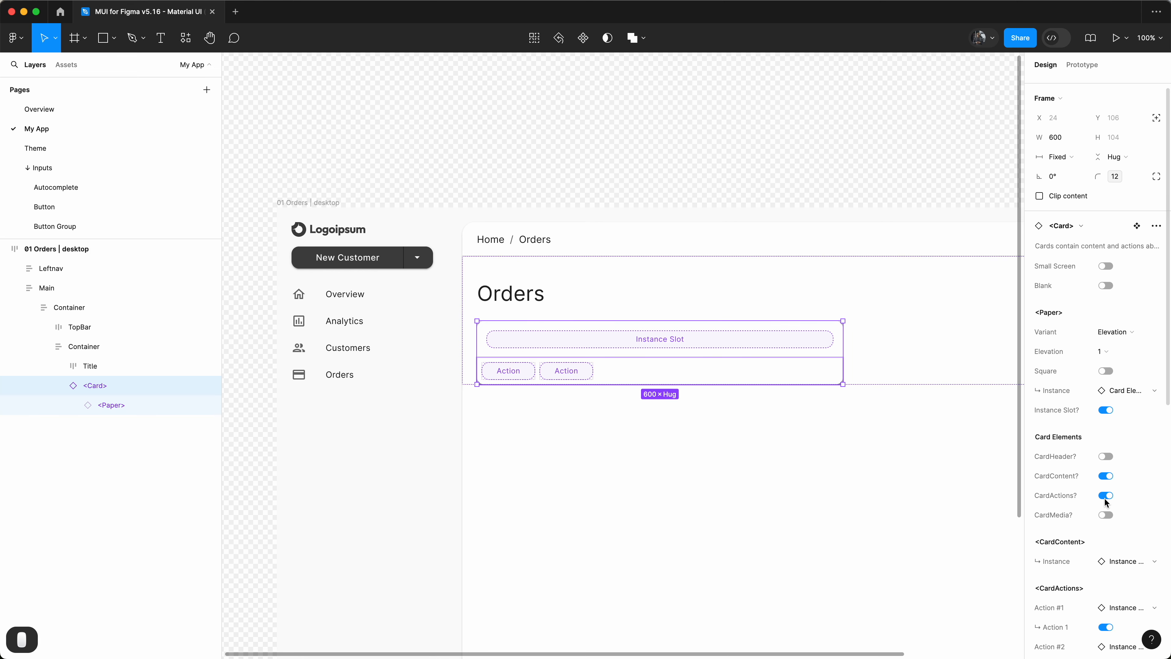
left_click(1105, 495)
Detach the Card Elements instance nested in the <Card>, together with its parent instances
scroll(675, 340, "right", 5)
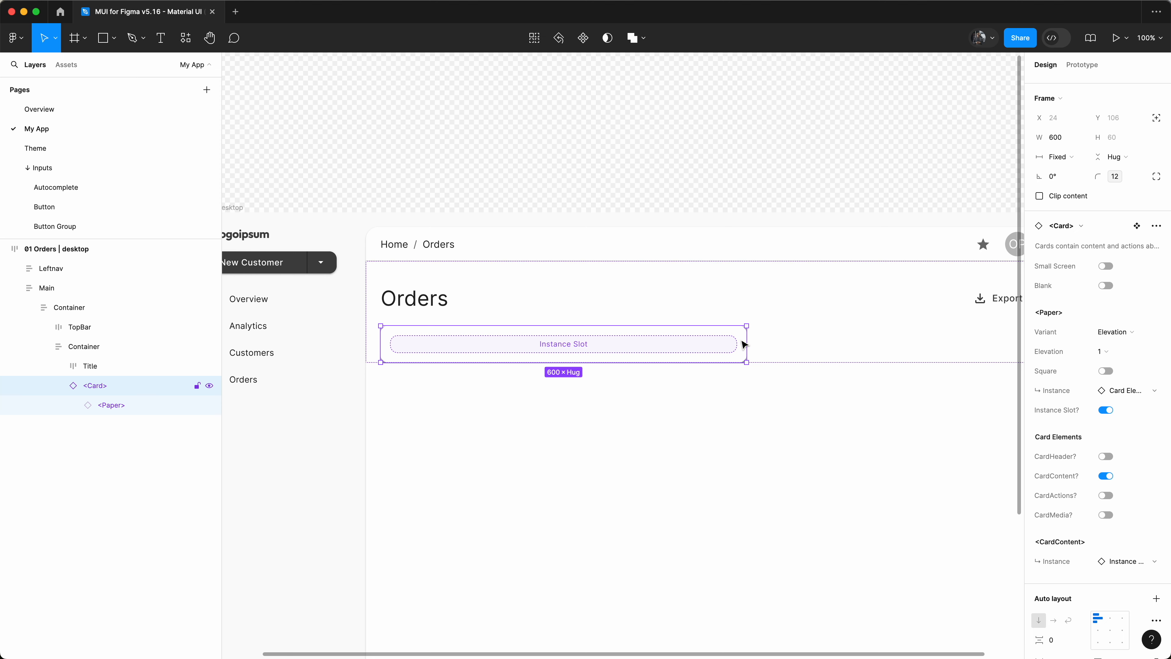
left_click(651, 348, "super")
left_click(103, 502)
left_click(130, 427)
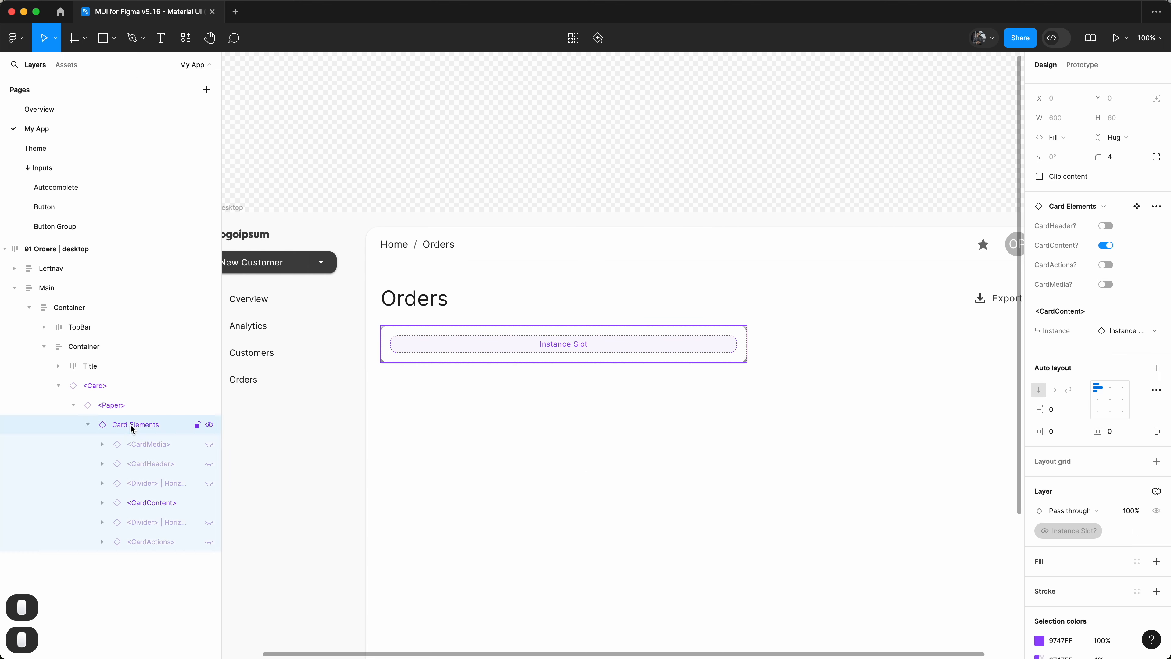
right_click(132, 428)
left_click(183, 554)
Delete the hidden media, header, divider and actions layers from Card Elements and detach the <CardContent> instance
left_click(148, 443)
left_click(151, 483, "shift")
key("super+x")
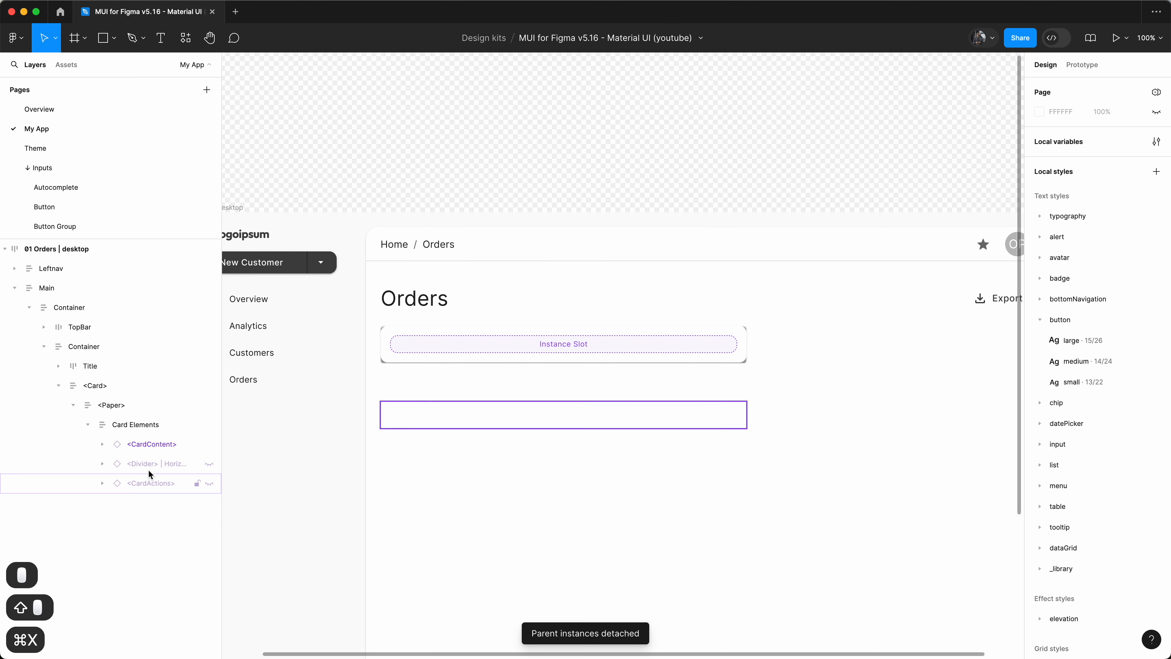
left_click(147, 465)
left_click(144, 485, "shift")
key("super+x")
right_click(159, 445)
left_click(188, 517)
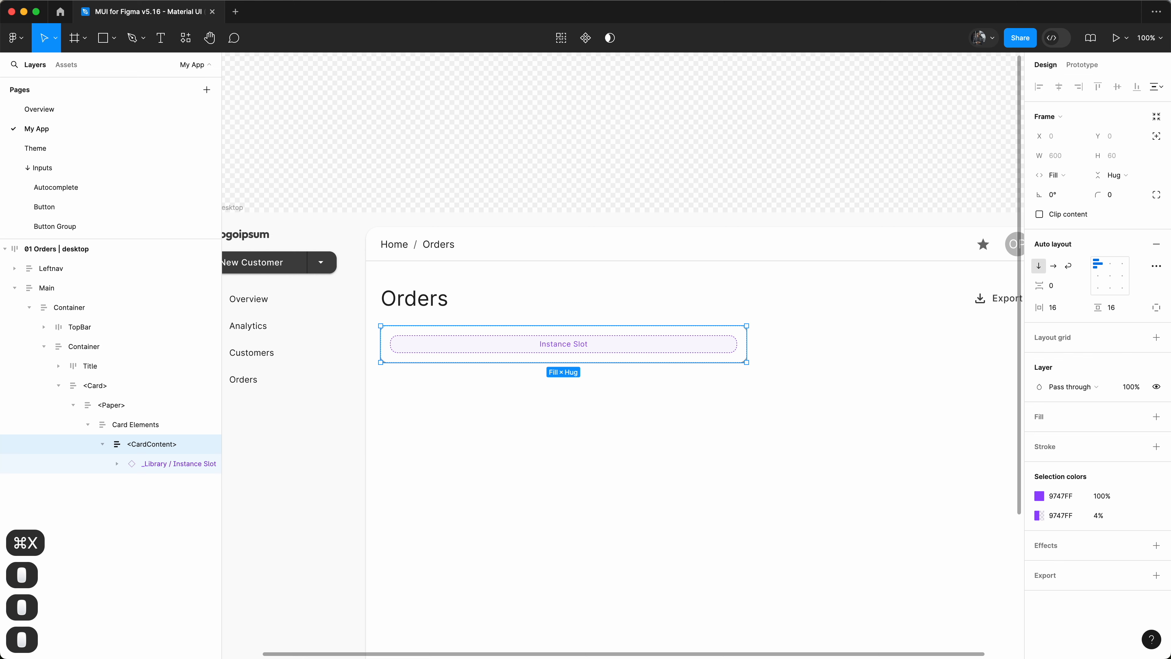
Swap the Instance Slot inside <CardContent> for an <Avatar> component
left_click(426, 349, "super")
left_click(1074, 244)
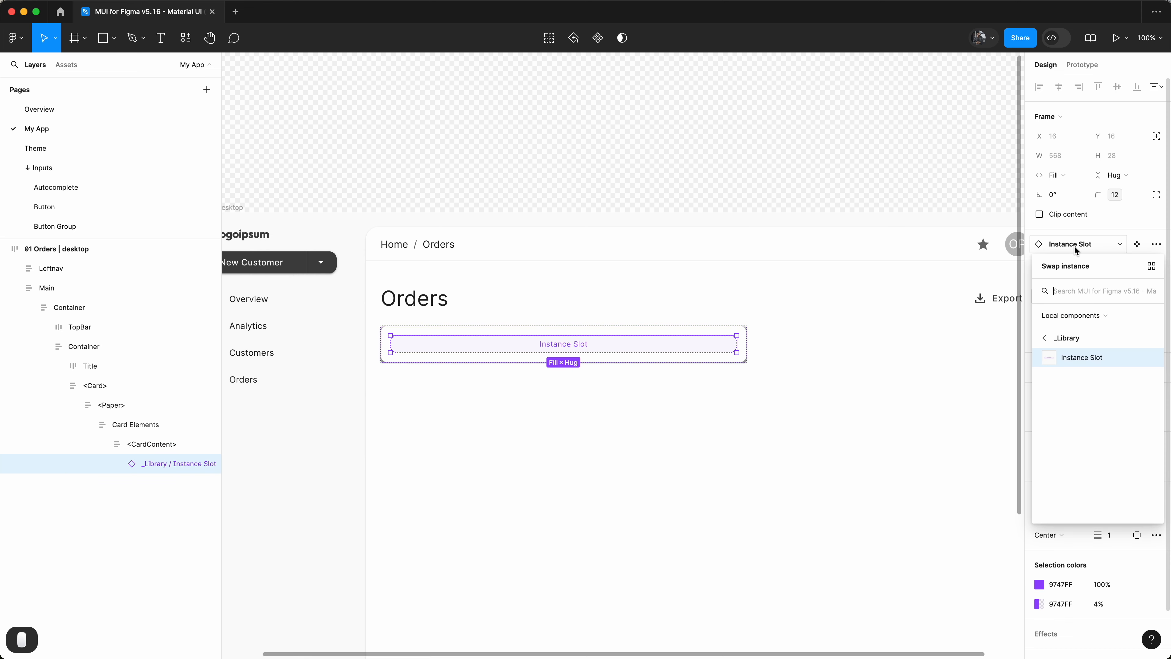
type("Avatar")
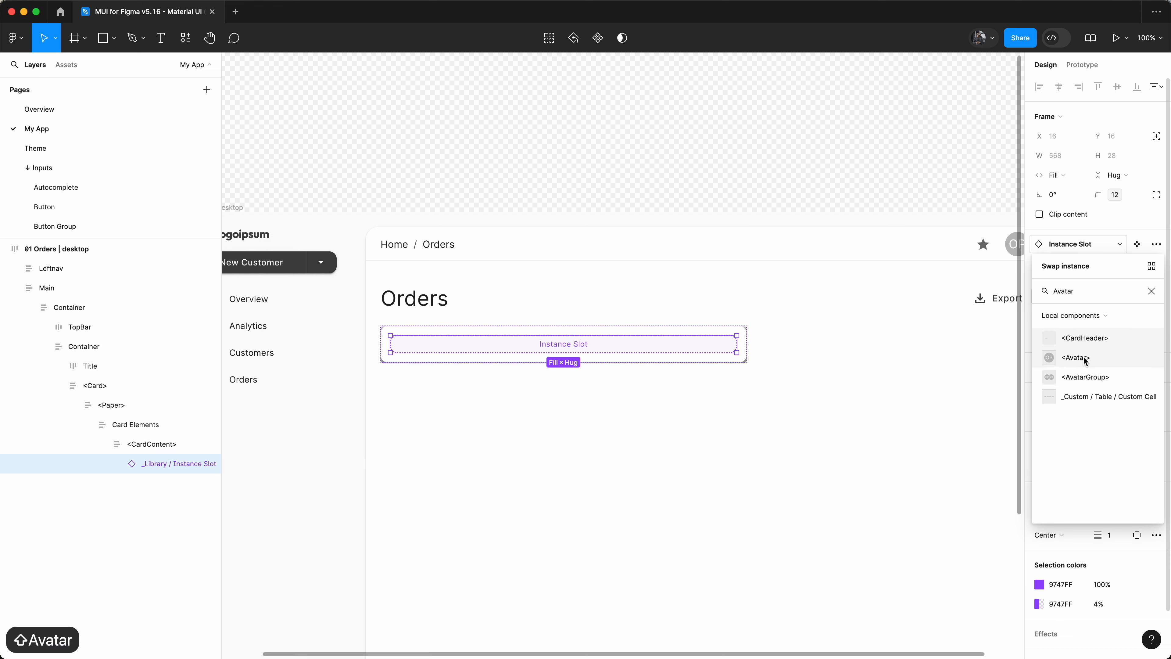
key("Return")
Set the width of the card's <Avatar> to hug its contents
right_click(669, 350)
left_click(700, 504)
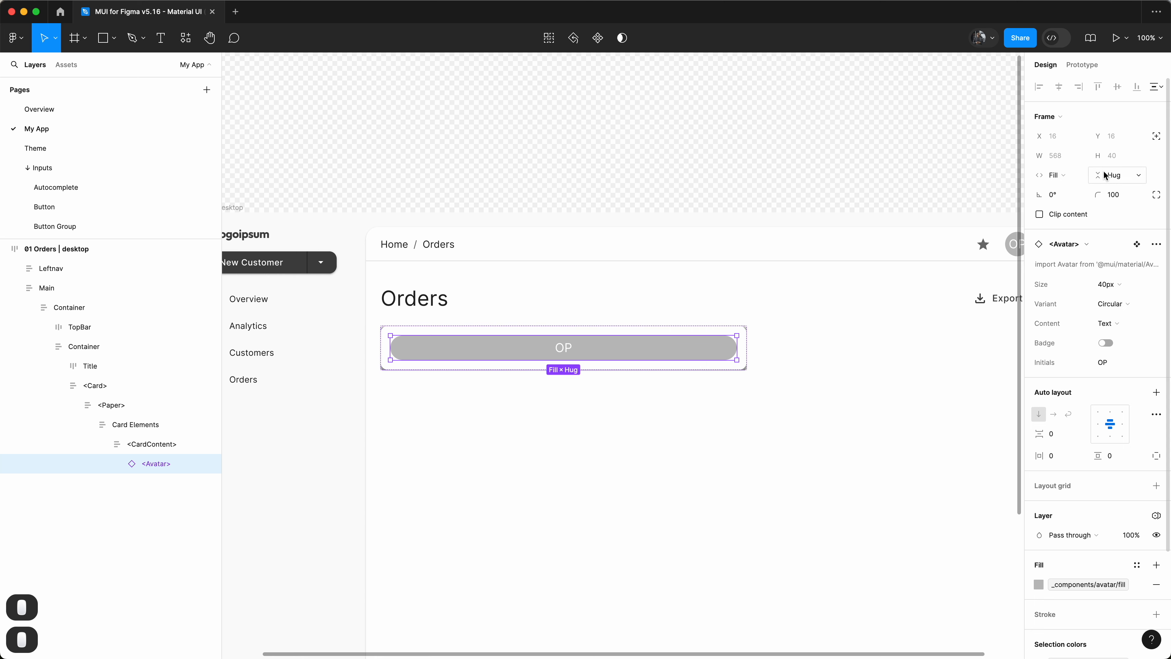
left_click(1060, 175)
left_click(1060, 162)
Bind the corner radius of the Card Elements frame to the borderRadius variable (12)
left_click(434, 360)
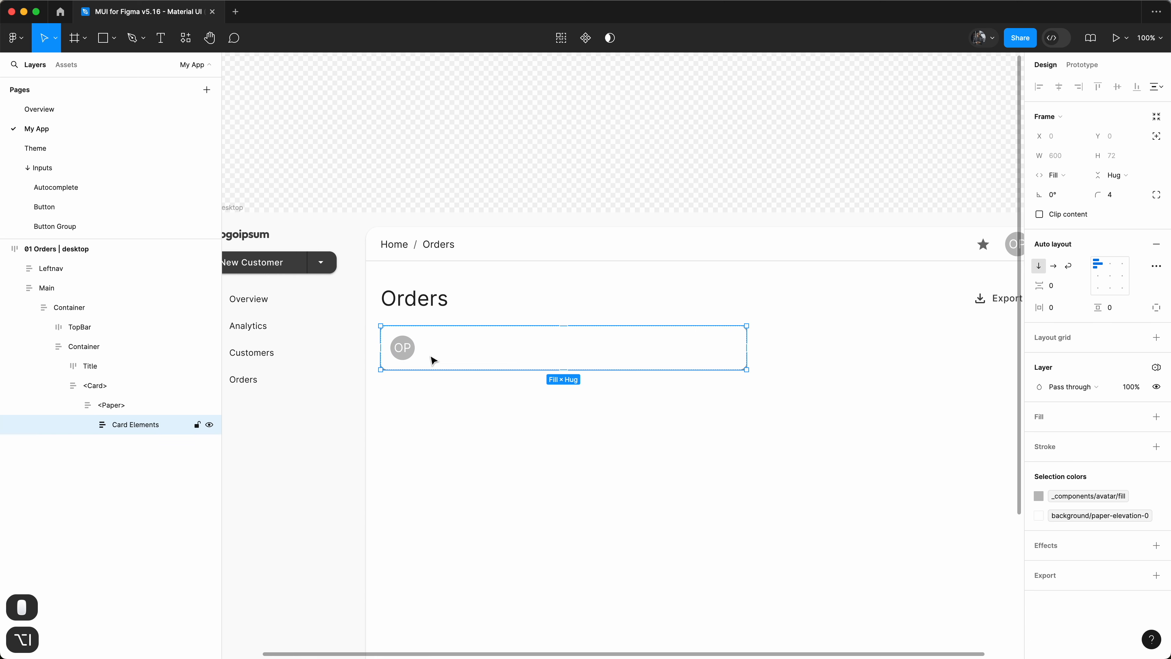
scroll(440, 360, "left", 1)
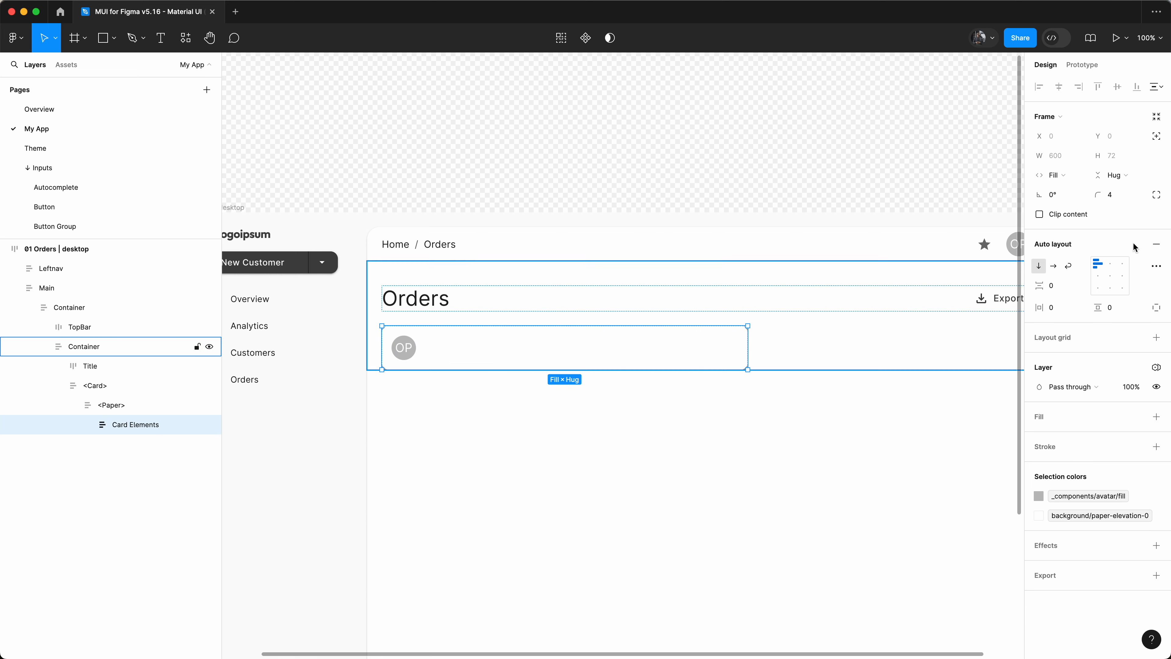
left_click(1141, 195)
left_click(1106, 307)
Switch the <Paper> layer's corner radius to the none variable and back to borderRadius (12)
left_click(507, 345, "super")
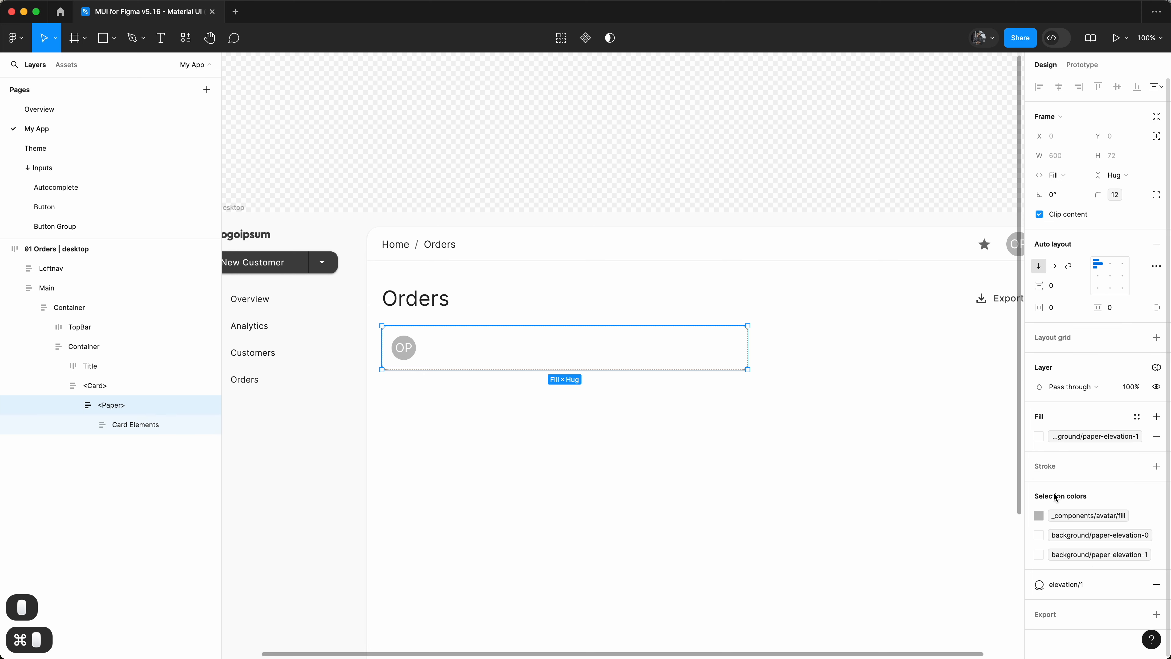
left_click(1140, 194)
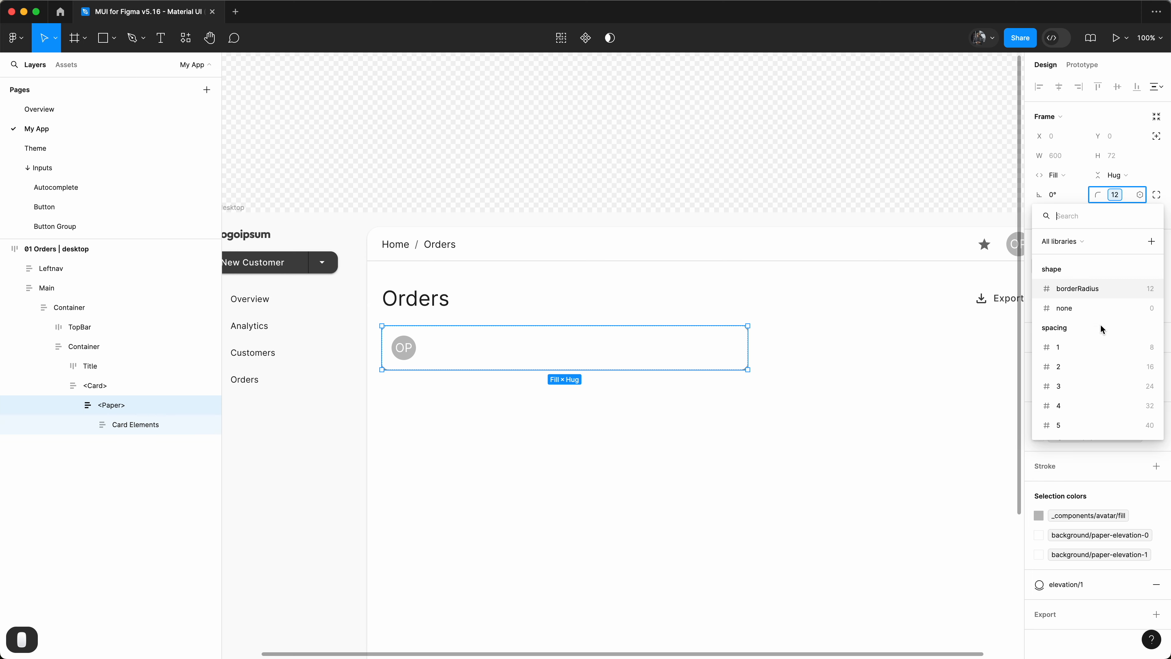
left_click(1077, 307)
left_click(1139, 194)
left_click(1097, 288)
left_click(739, 165)
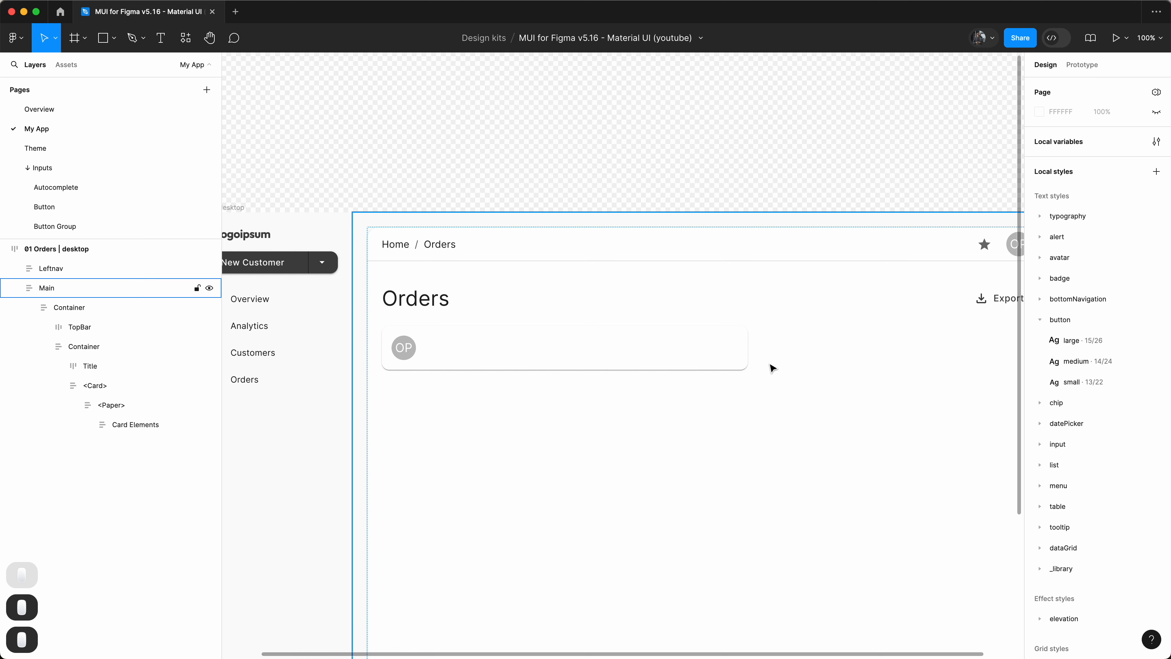
Remove the elevation effect from the card's <Paper> layer and give it a stroke using the divider color
left_click(738, 362, "super")
left_click(1082, 581)
left_click(1084, 415)
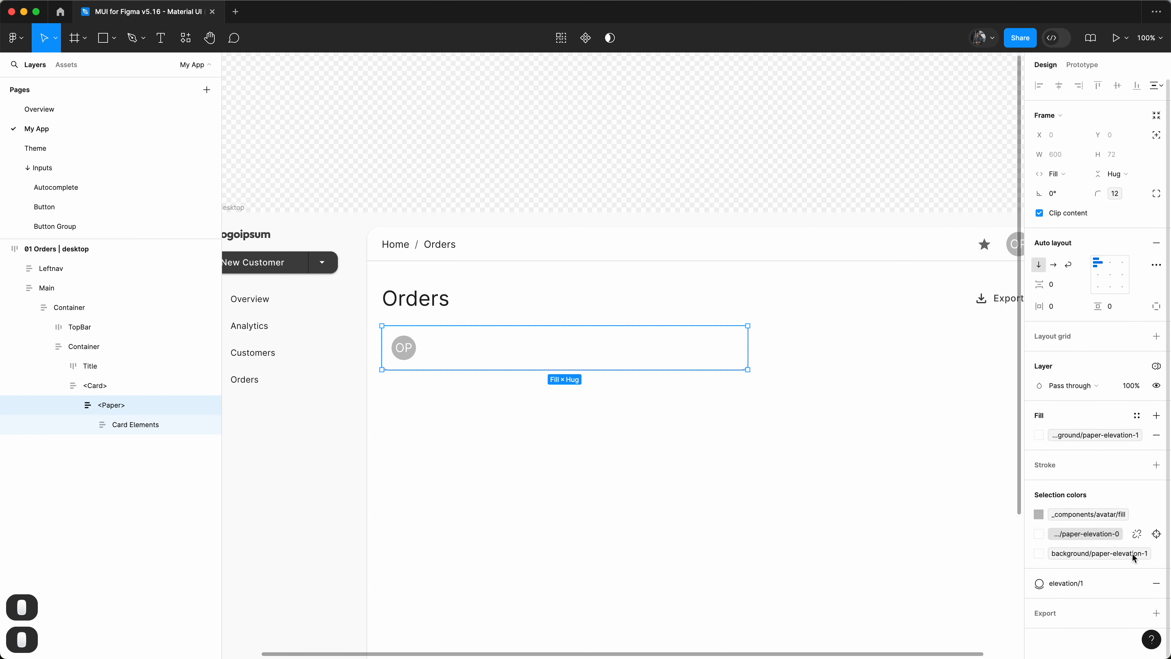
left_click(1137, 465)
type("o")
key("BackSpace")
type("divid")
key("Return")
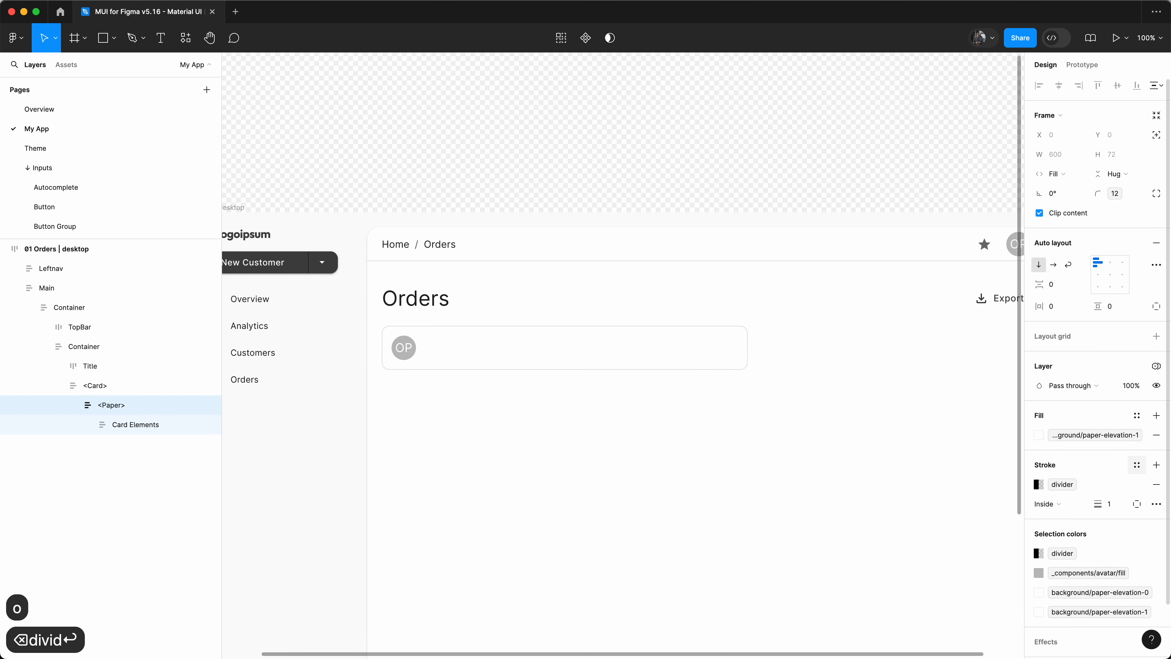
Add a text layer reading "Total orders" inside the card's <CardContent>
left_click(434, 144)
left_click(435, 351, "super")
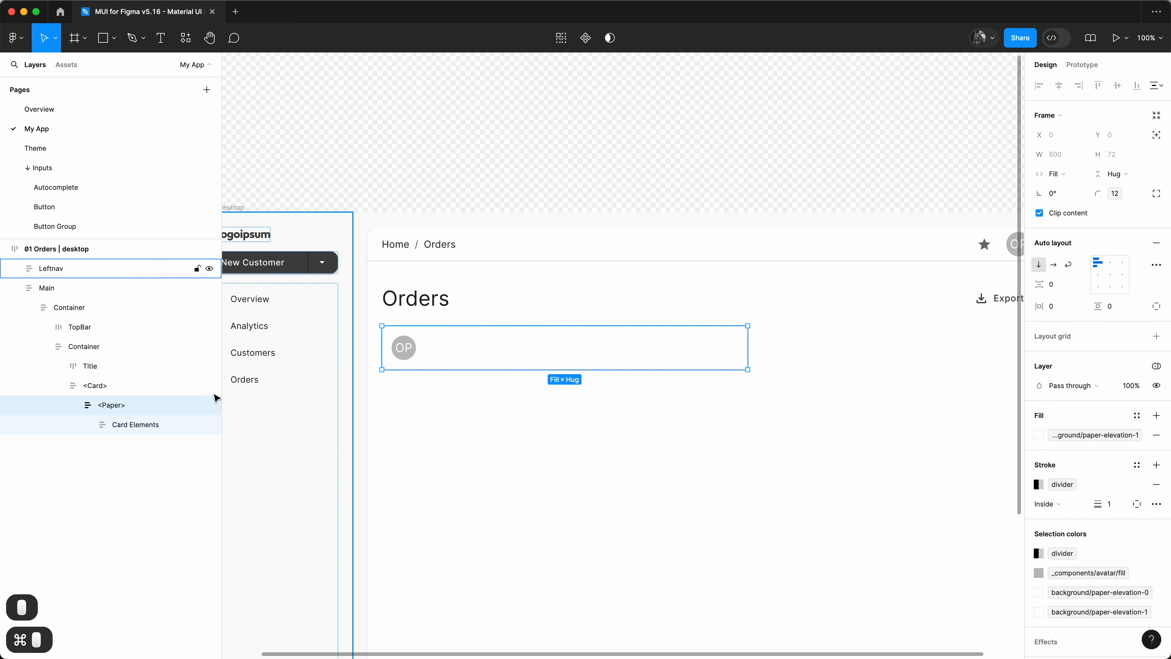
double_click(403, 346)
left_click(404, 351)
left_click(404, 355)
key("t")
left_click(556, 360)
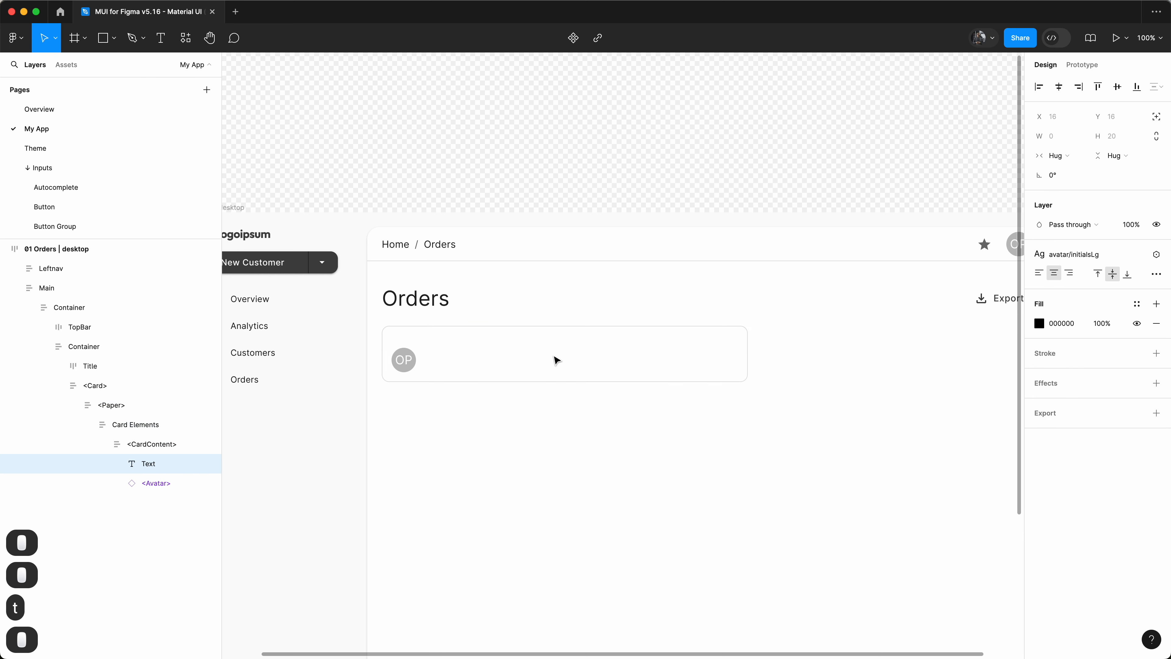
key("Escape")
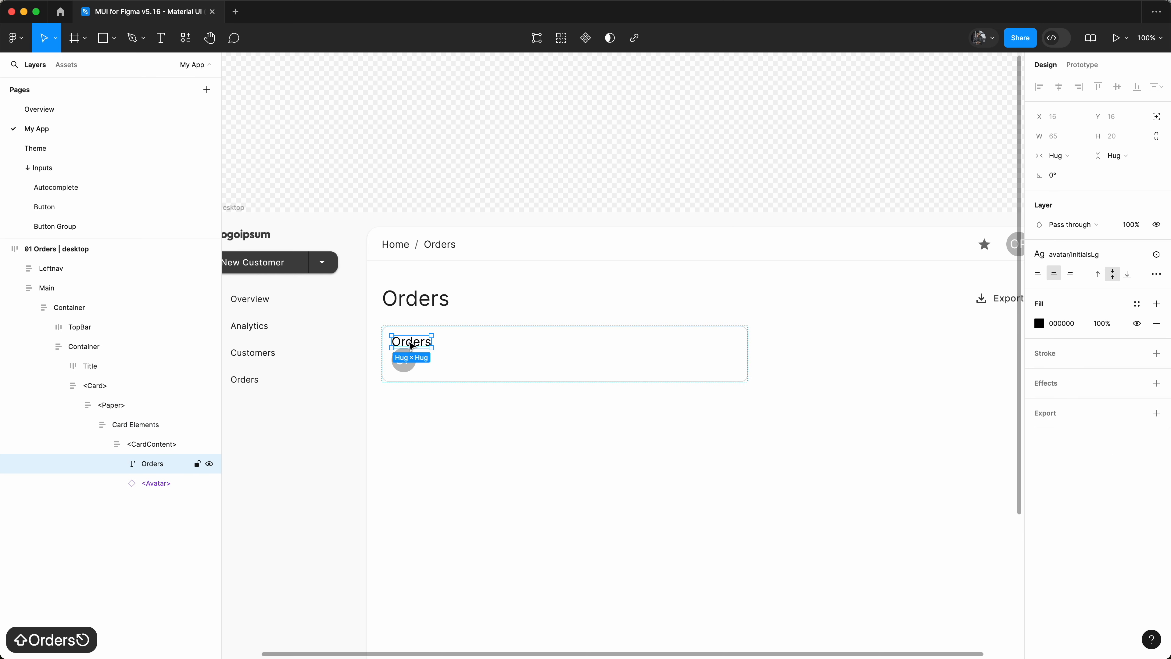
double_click(409, 341)
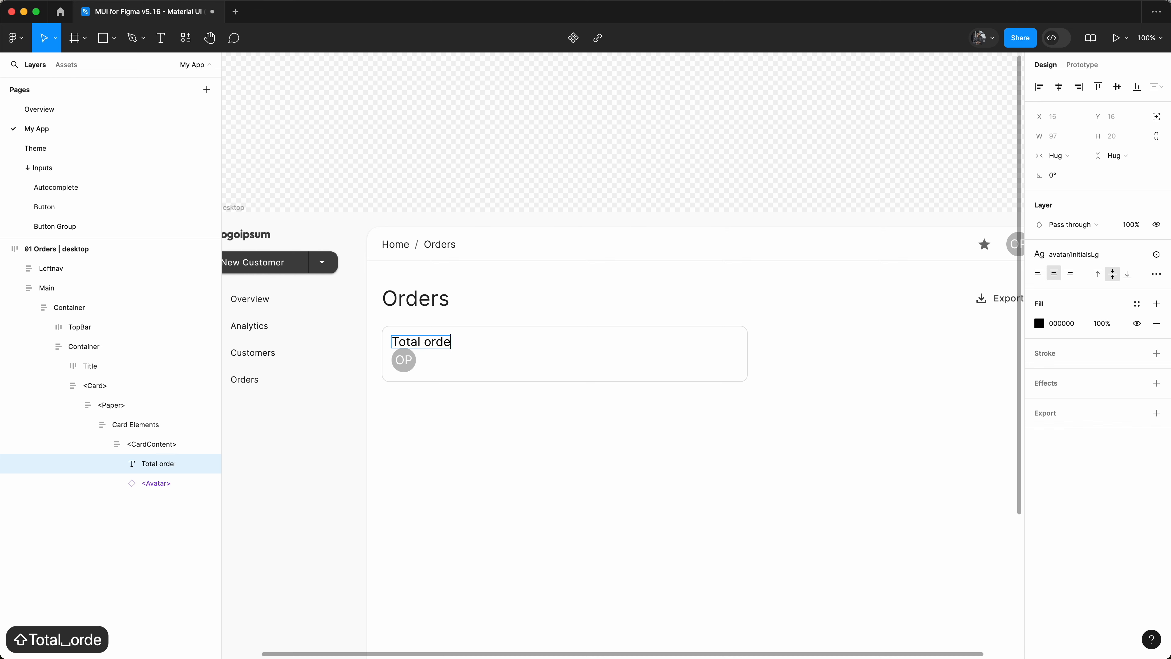
type("rs")
key("Escape")
Left-align the "Total orders" text and apply the text/primary color to it
left_click(1039, 273)
left_click(1137, 303)
type("text")
left_click(914, 404)
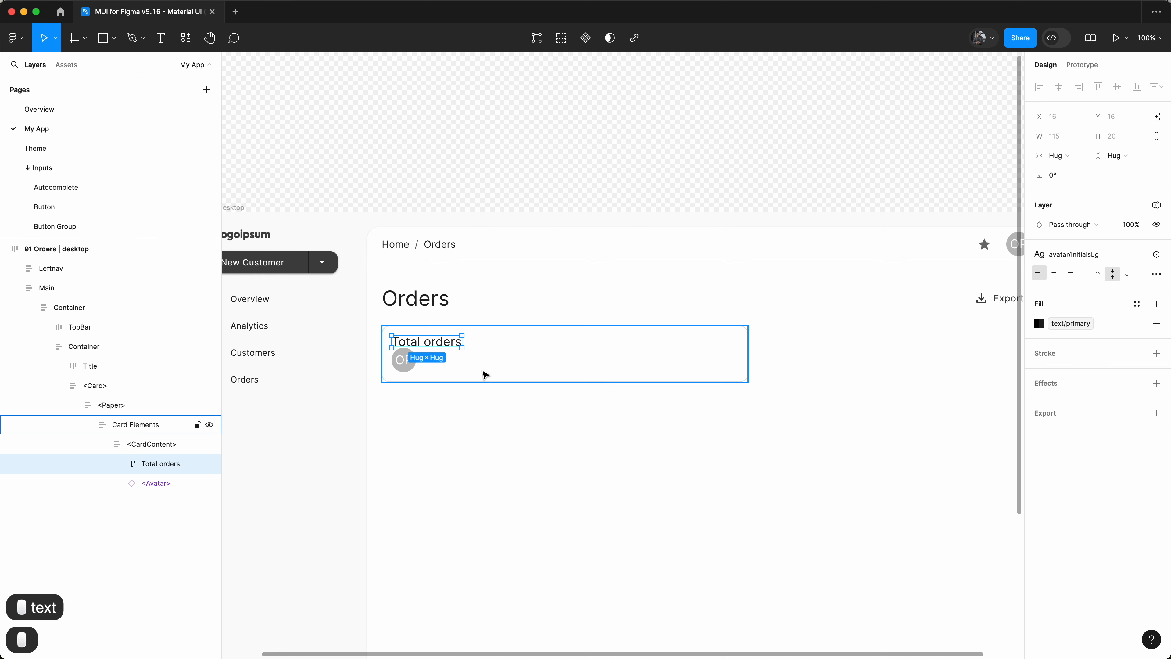
Wrap the avatar and "Total orders" text in a horizontal auto layout frame, avatar first, with a gap of spacing 2 (16)
left_click(407, 360)
left_click(143, 444)
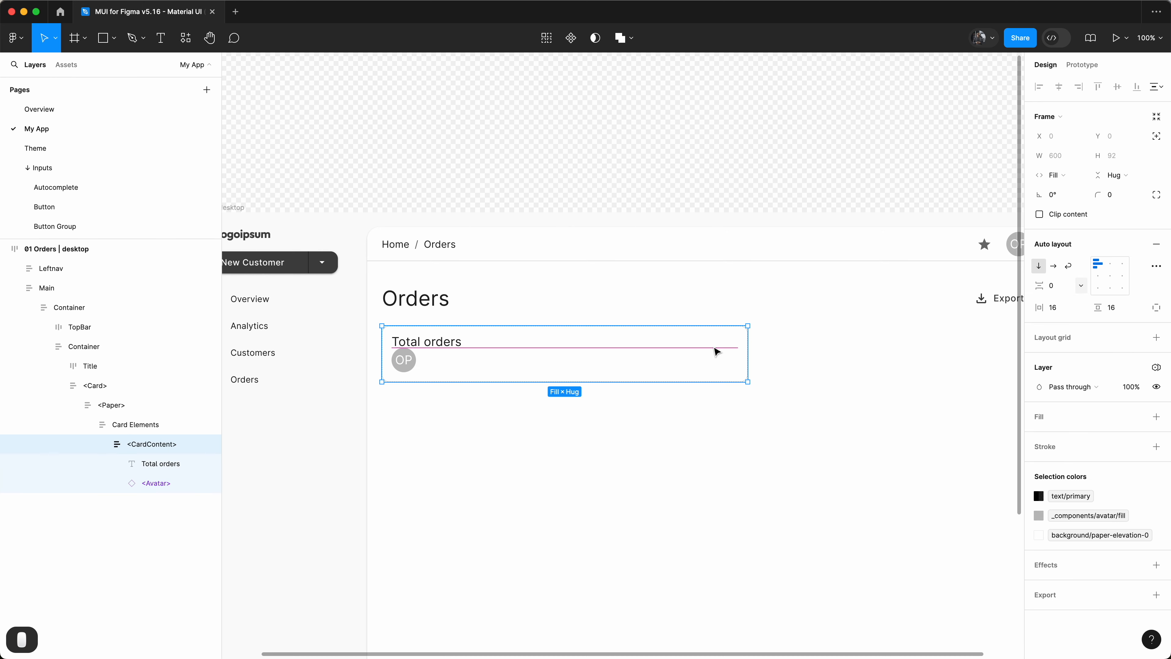
left_click(428, 345)
left_click(404, 360, "shift")
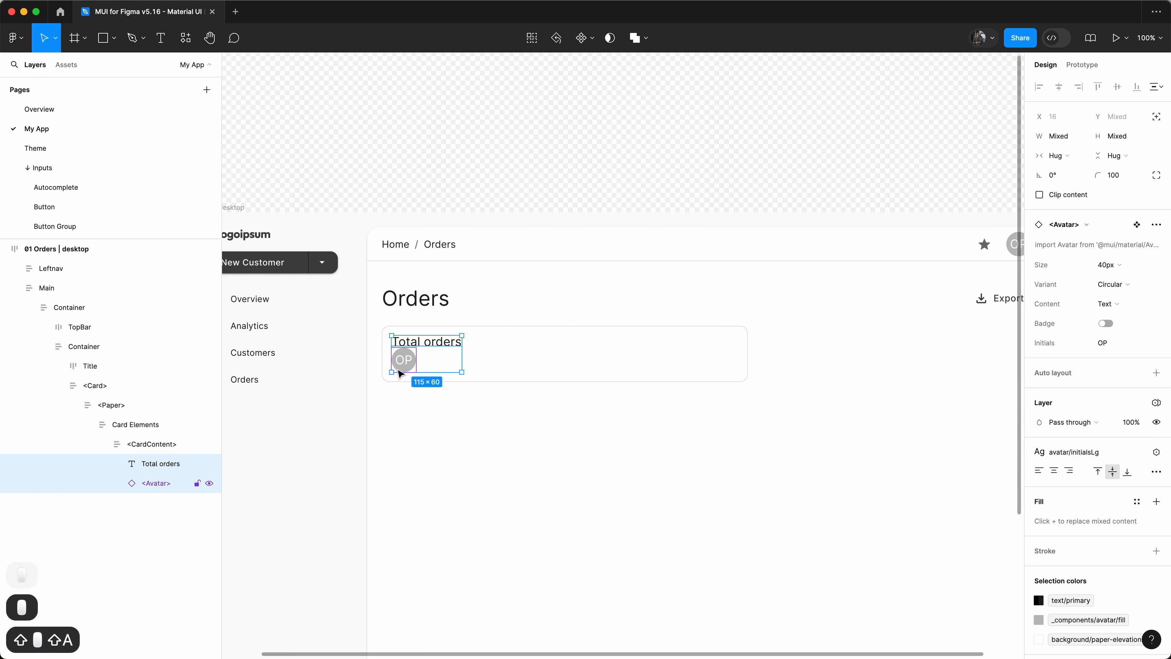
key("shift+a")
left_click(442, 355)
left_click(1074, 286)
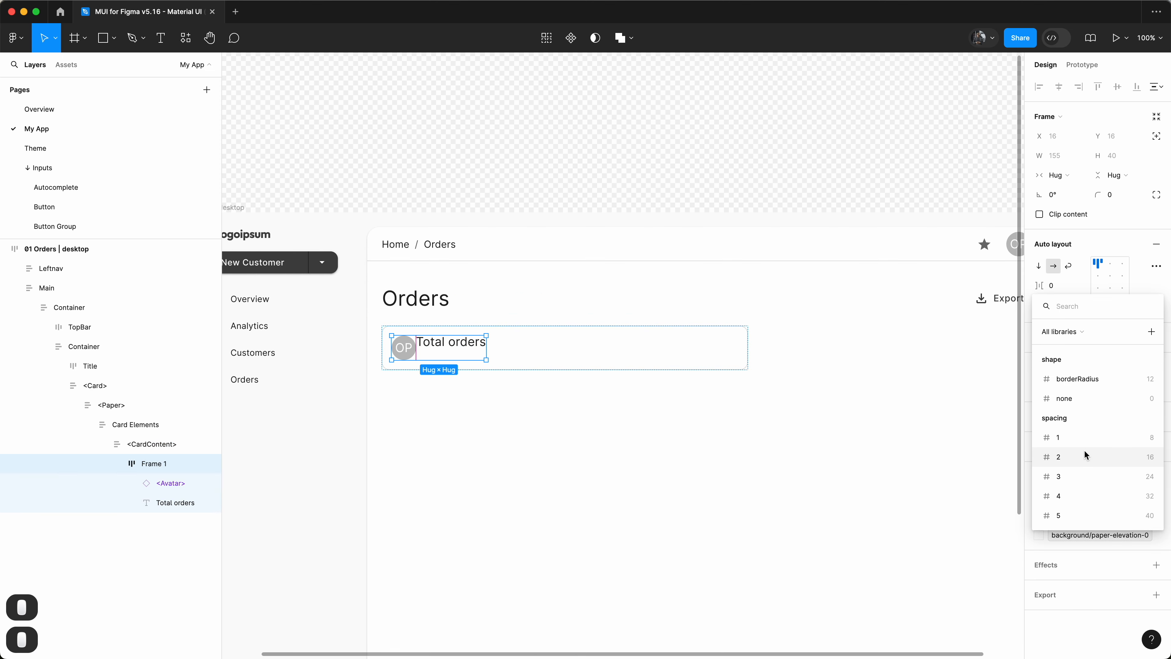
left_click(1085, 455)
Wrap the "Total orders" text in an auto layout frame named Stats and ungroup the Card Elements frame
double_click(455, 343)
key("shift+a")
key("super+r")
type("Stats")
key("Return")
left_click(138, 425)
key("shift+super+g")
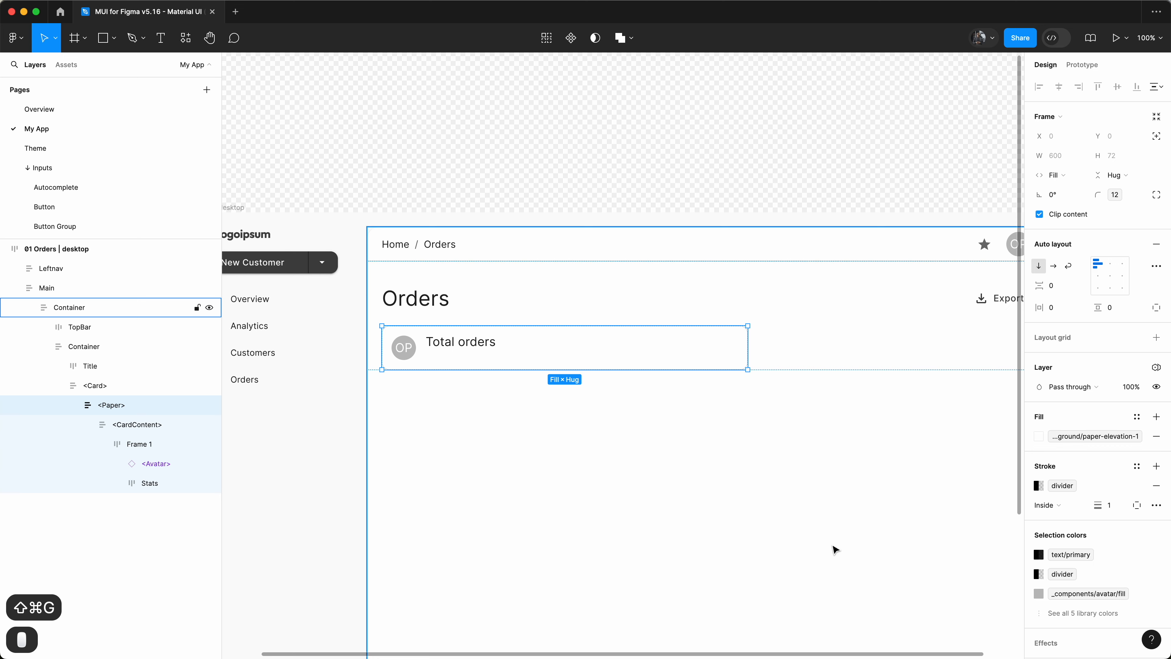
Duplicate the "Total orders" text inside the Stats frame and stack the two texts vertically
left_click(124, 444)
left_click(148, 487)
double_click(450, 343)
key("super+d")
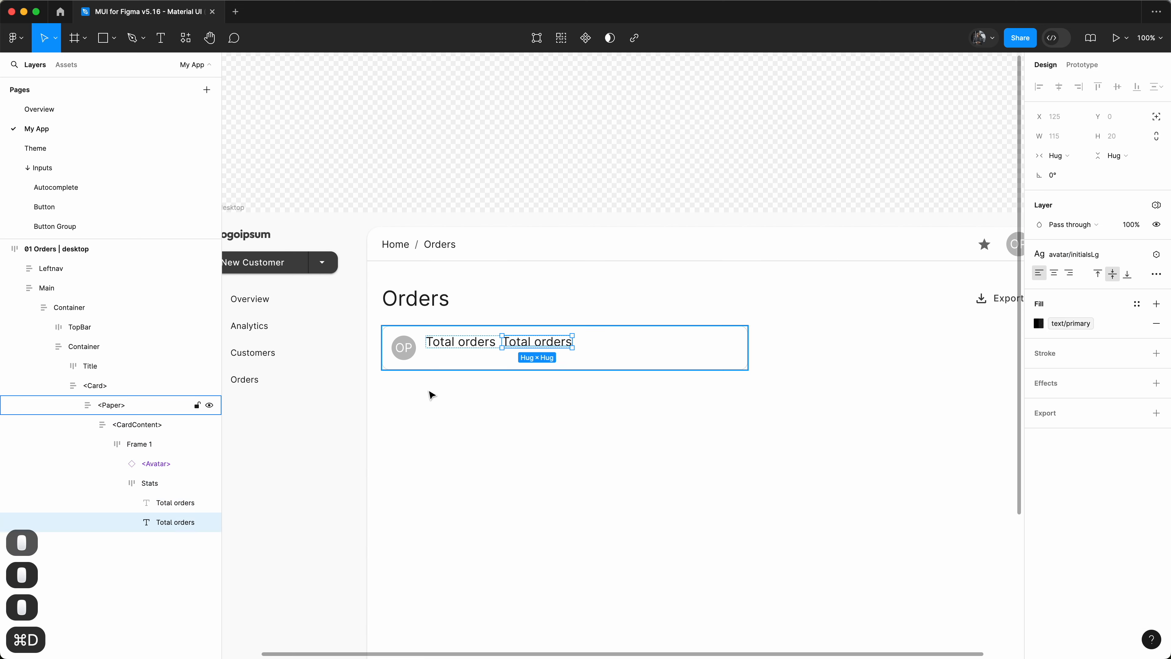
left_click(149, 483)
double_click(444, 354)
Apply the typography/body2 text style and the text/secondary color to the upper "Total orders" text
left_click(465, 343)
left_click(1078, 254)
type("body2")
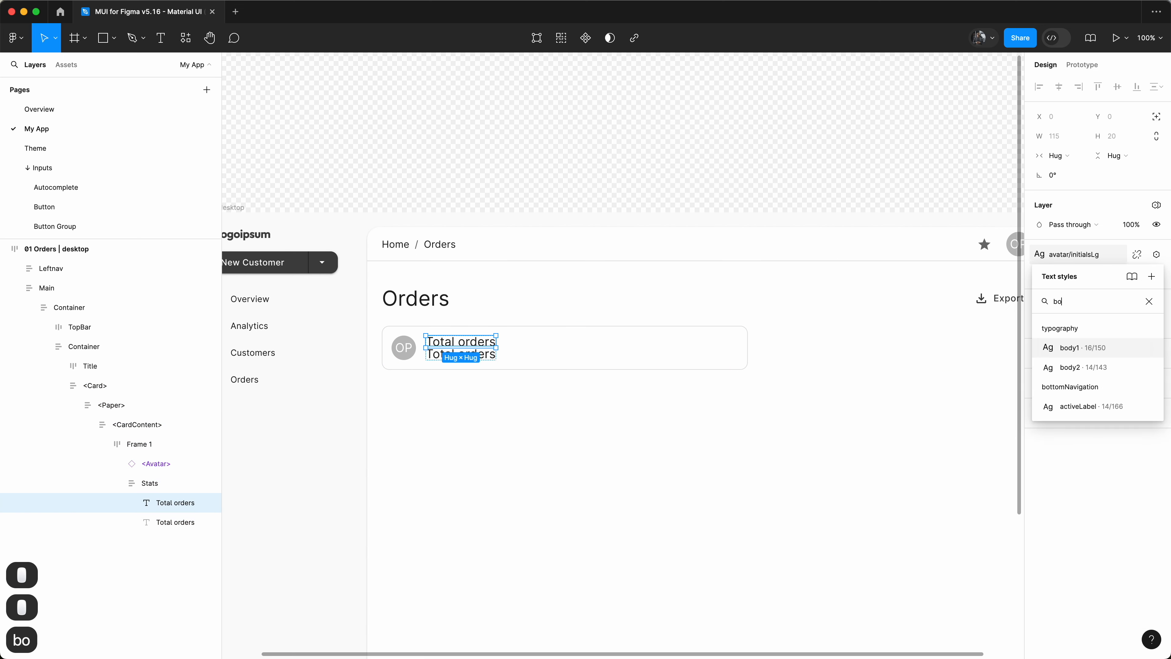
key("Return")
left_click(1070, 323)
left_click(940, 518)
Give the lower text in Stats the typography/h6 style and change its content to 240
left_click(490, 355)
left_click(1078, 254)
scroll(1080, 432, "up", 3)
left_click(1081, 431)
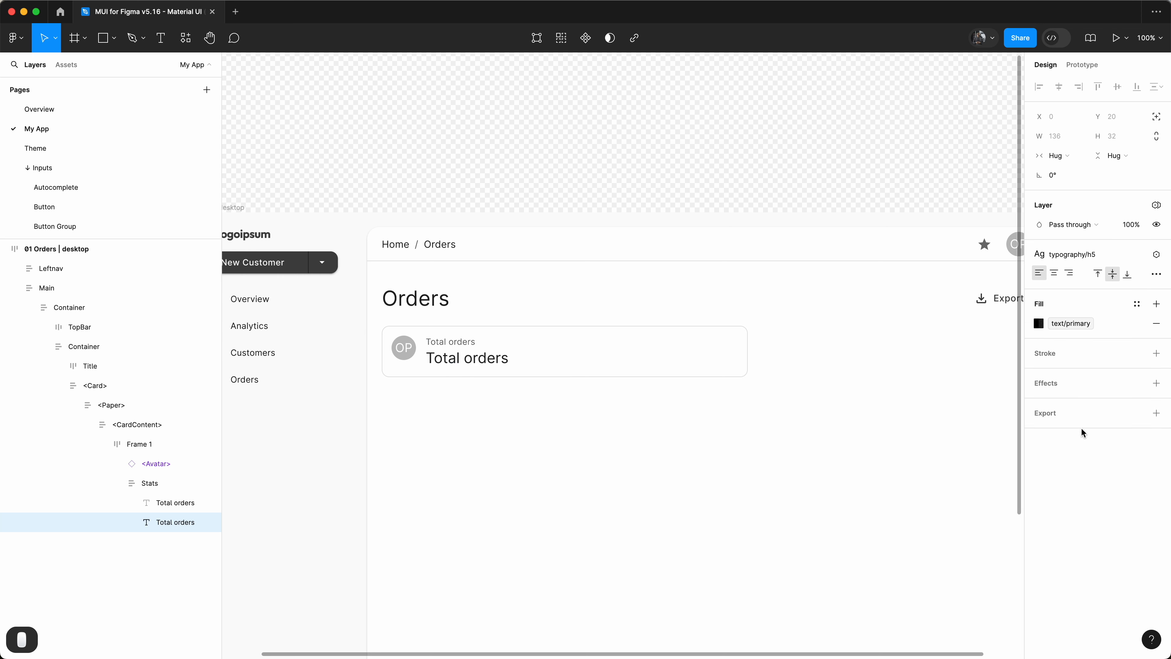
left_click(1072, 254)
left_click(1082, 414)
double_click(467, 357)
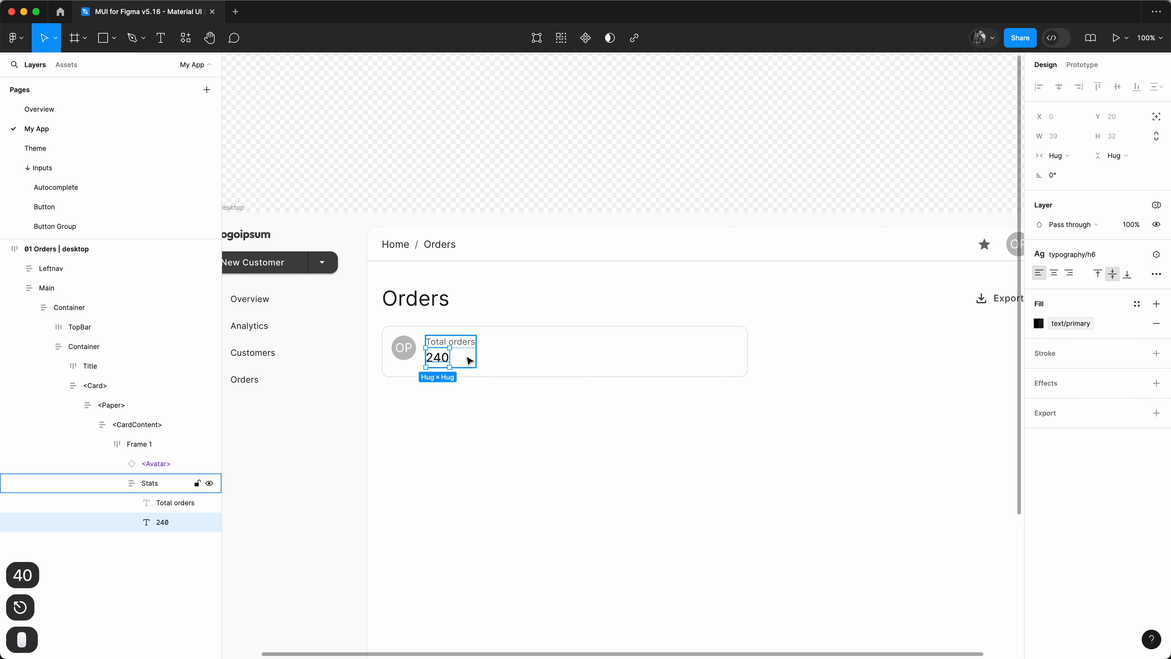
left_click(469, 360)
Duplicate the label below 240, style it typography/caption and change it to "10% increase compared to last month"
double_click(468, 345)
key("super+d")
key("Down")
key("Down")
left_click(1075, 254)
type("ca")
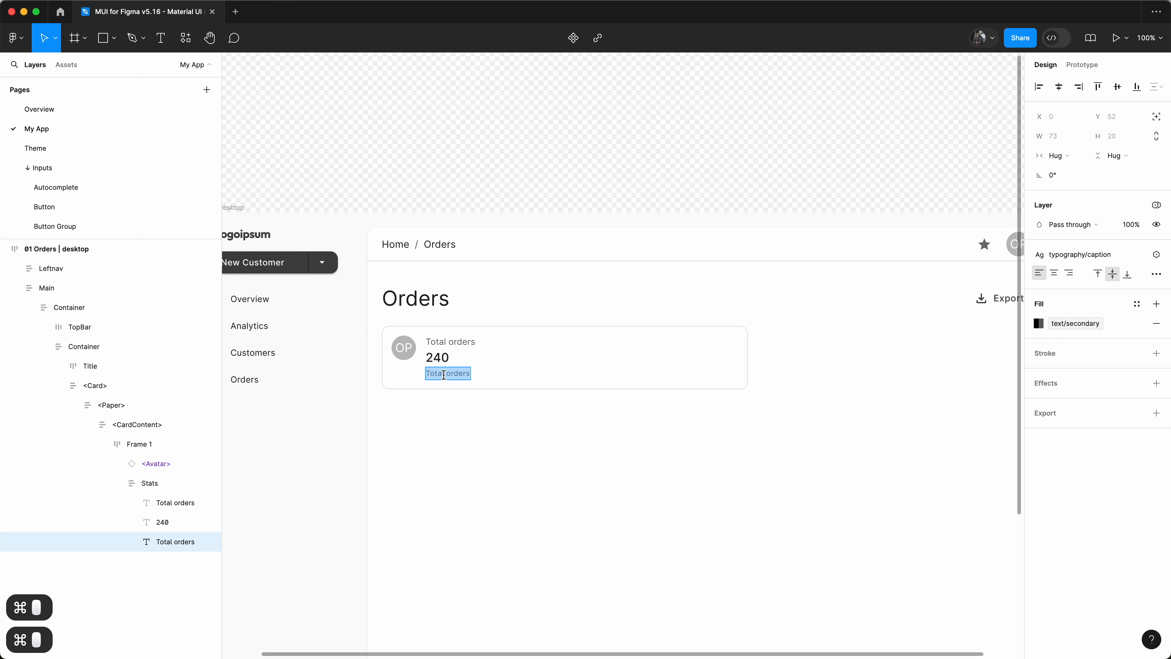
key("Escape")
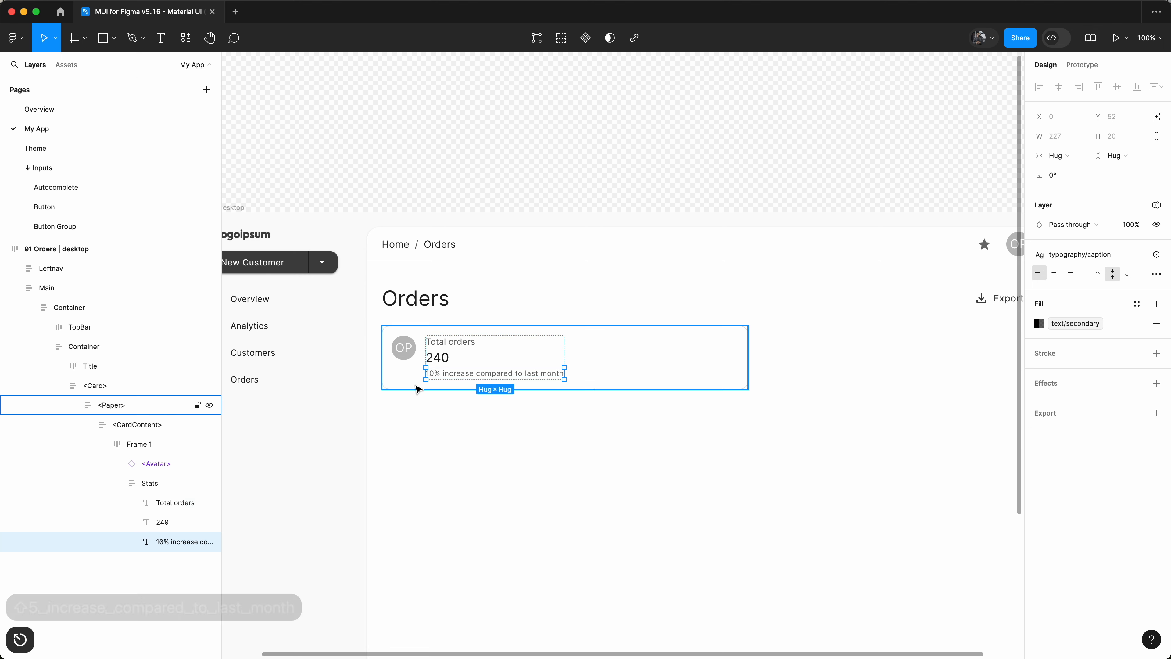
Insert a <Progress> | Linear component into <CardContent>, below the avatar and stats row
left_click(121, 443)
key("alt+l")
left_click(67, 64)
type("progress")
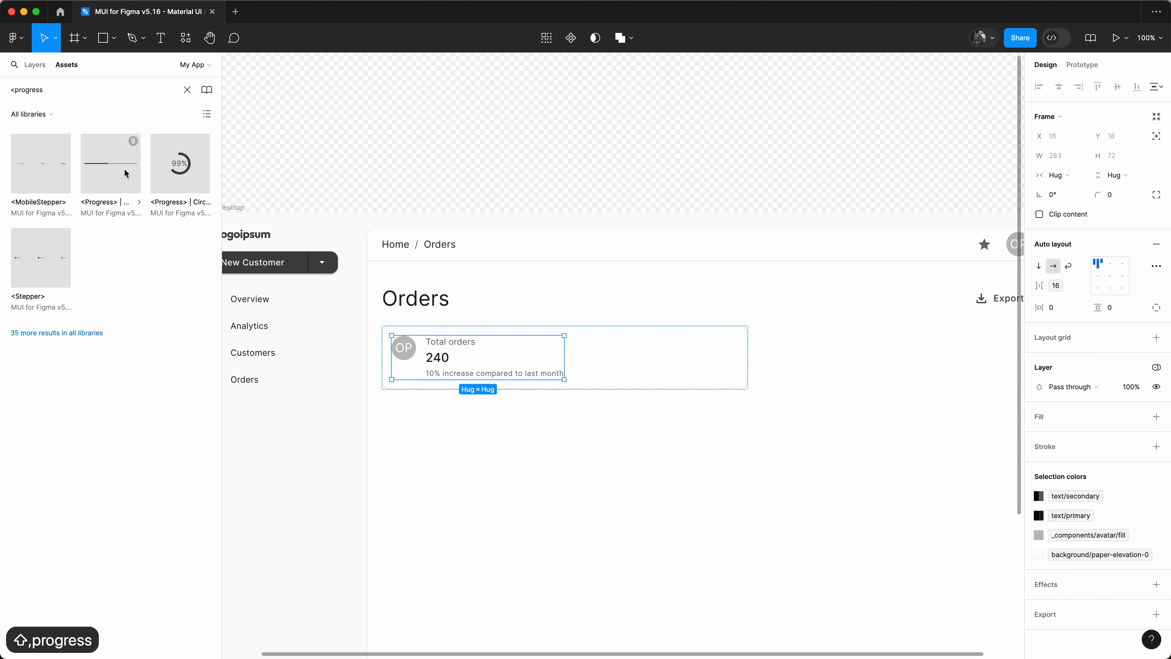
left_click_drag(110, 164, 475, 382)
Rename Frame 1 as Stats and bind its bottom padding to the spacing 1 variable (8)
key("alt+1")
double_click(129, 443)
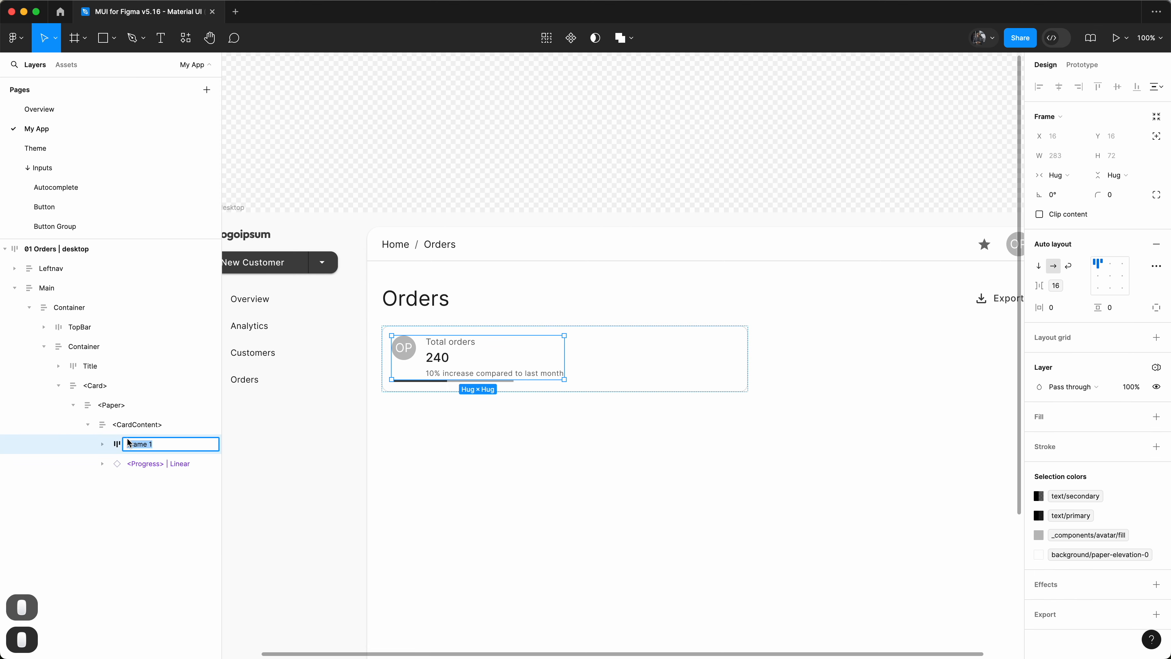
left_click(1156, 307)
left_click(1140, 327)
left_click(1097, 498)
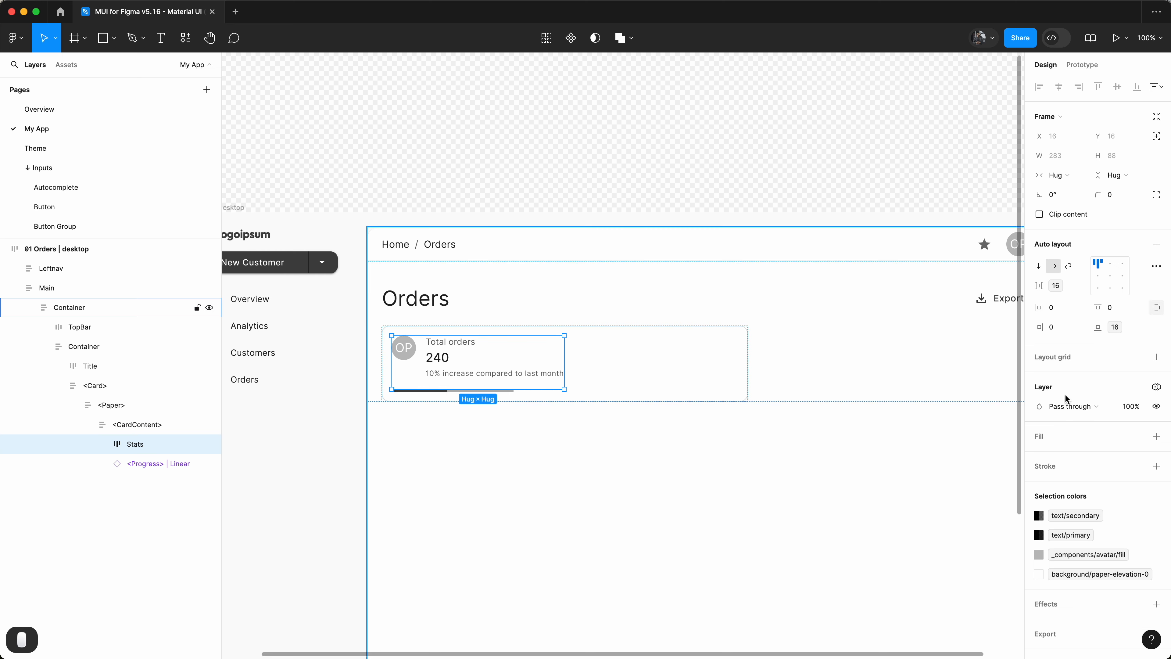
left_click(1114, 326)
left_click(1105, 473)
Set the content of the card's <Avatar> to Icon
left_click(614, 353)
left_click(483, 376, "super")
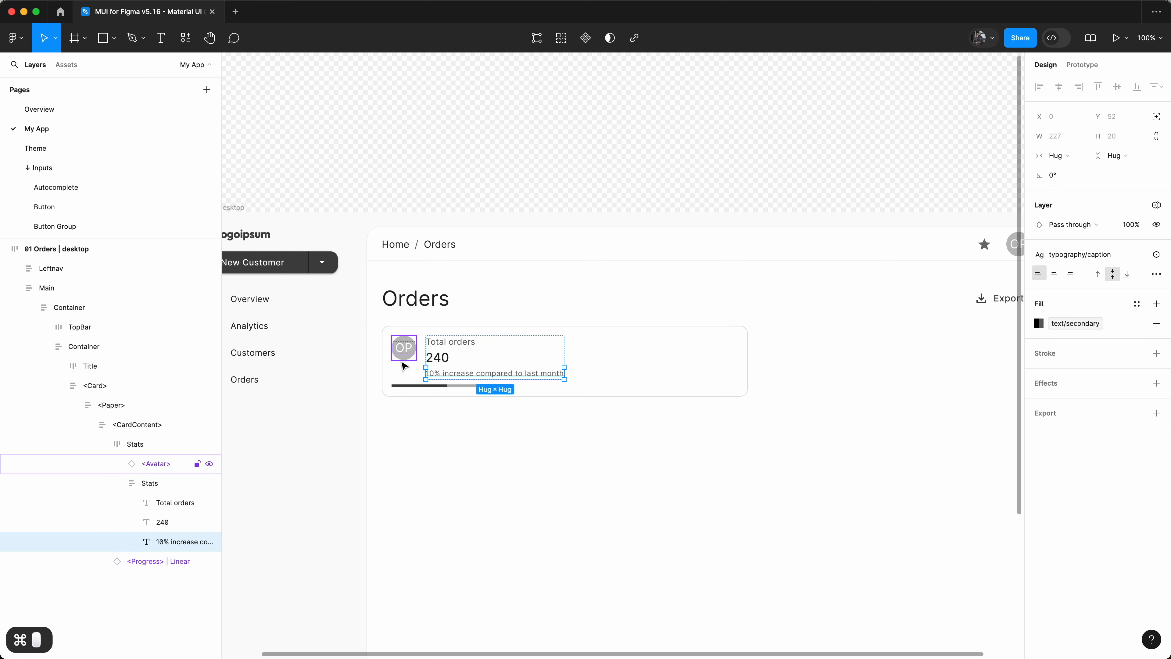
left_click(402, 355)
scroll(1129, 484, "down", 3)
scroll(1129, 484, "up", 3)
left_click(1106, 317)
left_click(1106, 335)
scroll(1106, 415, "down", 5)
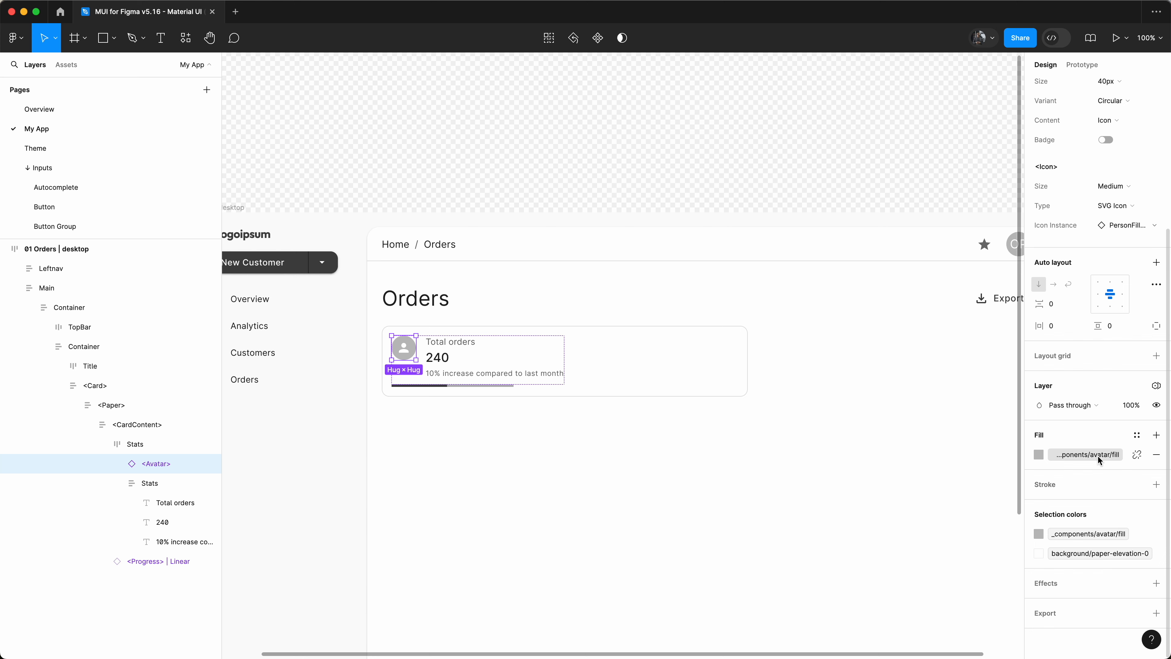
Fill the card's avatar with background/paper-elevation-0 and color its icon vector with action/active
left_click(1097, 454)
type("paper")
left_click(915, 497)
left_click(404, 351, "super")
left_click(1083, 363)
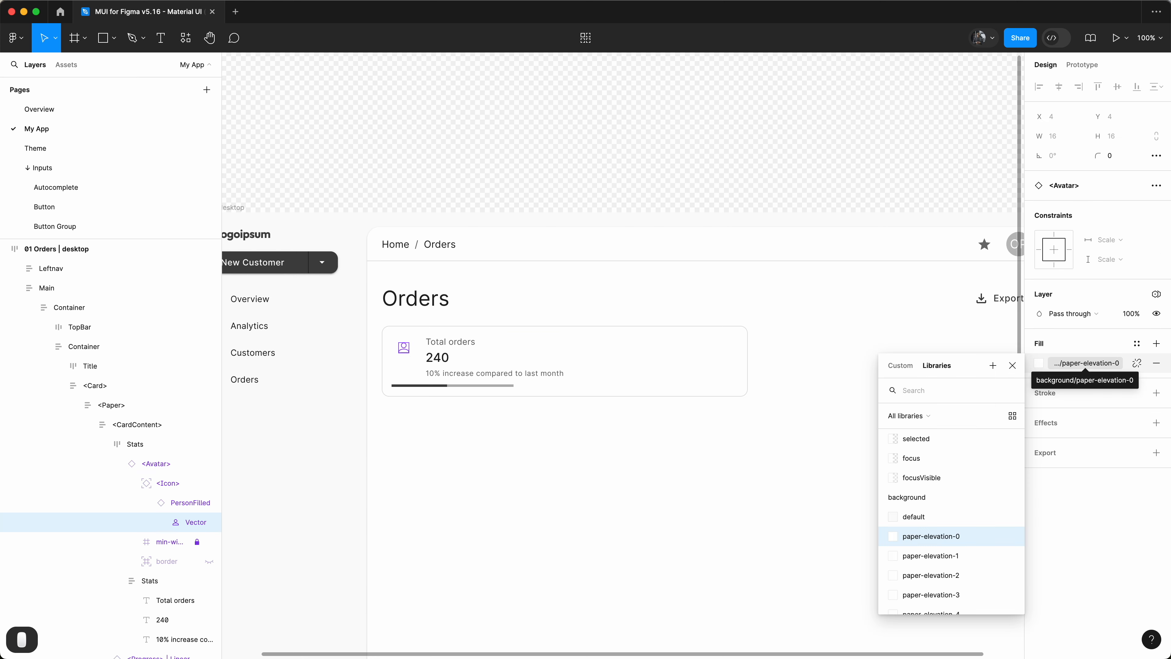
type("action active")
key("Return")
Apply the elevation/1 effect style to the card's avatar
left_click(401, 355)
scroll(1115, 507, "down", 4)
left_click(1137, 583)
left_click(1061, 512)
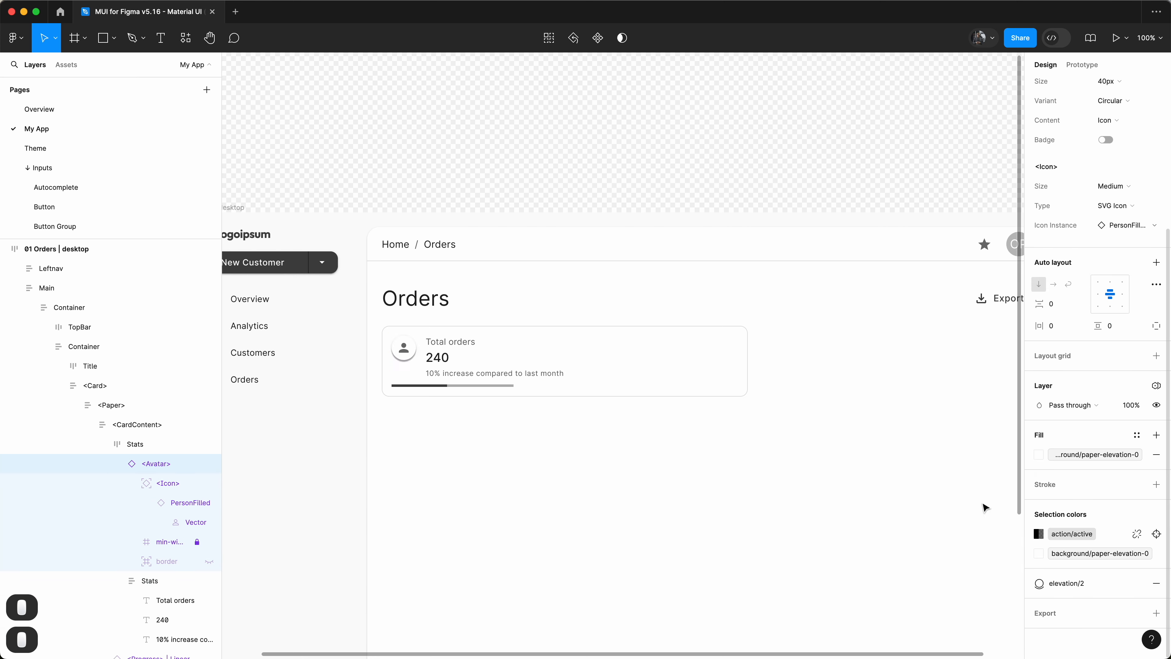
Swap the avatar's person icon for a shopping cart icon
left_click(1127, 225)
type("cart")
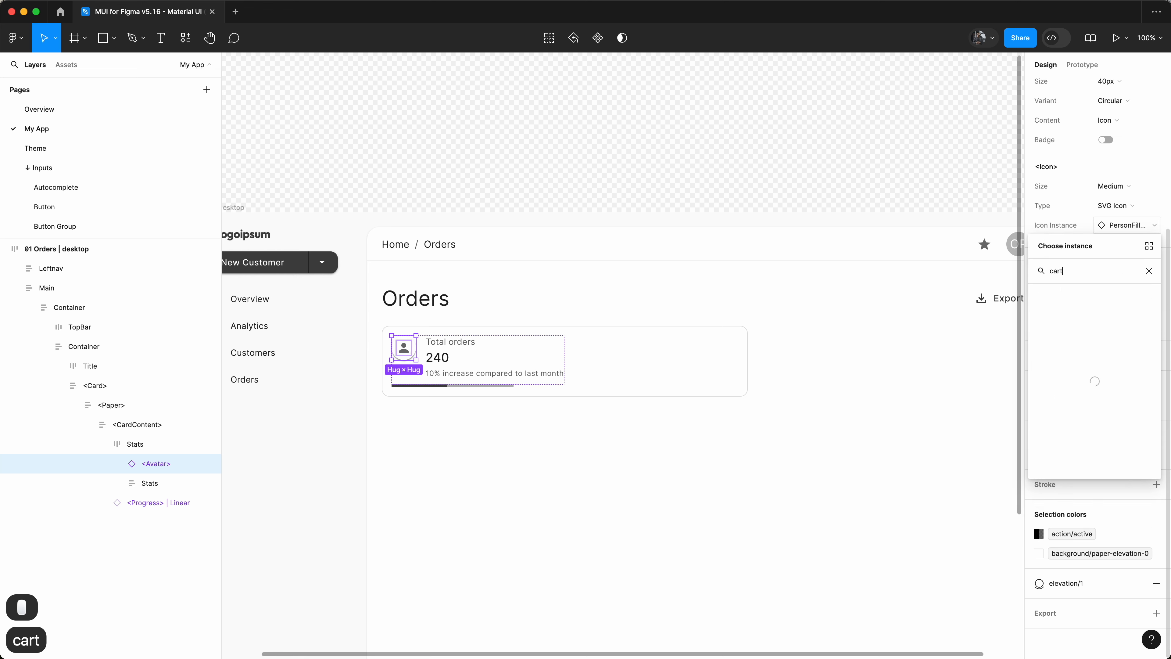
left_click(1087, 319)
Set the width of the Stats row in the card to fill its container
left_click(484, 361)
left_click(1072, 176)
left_click(1071, 191)
double_click(520, 371)
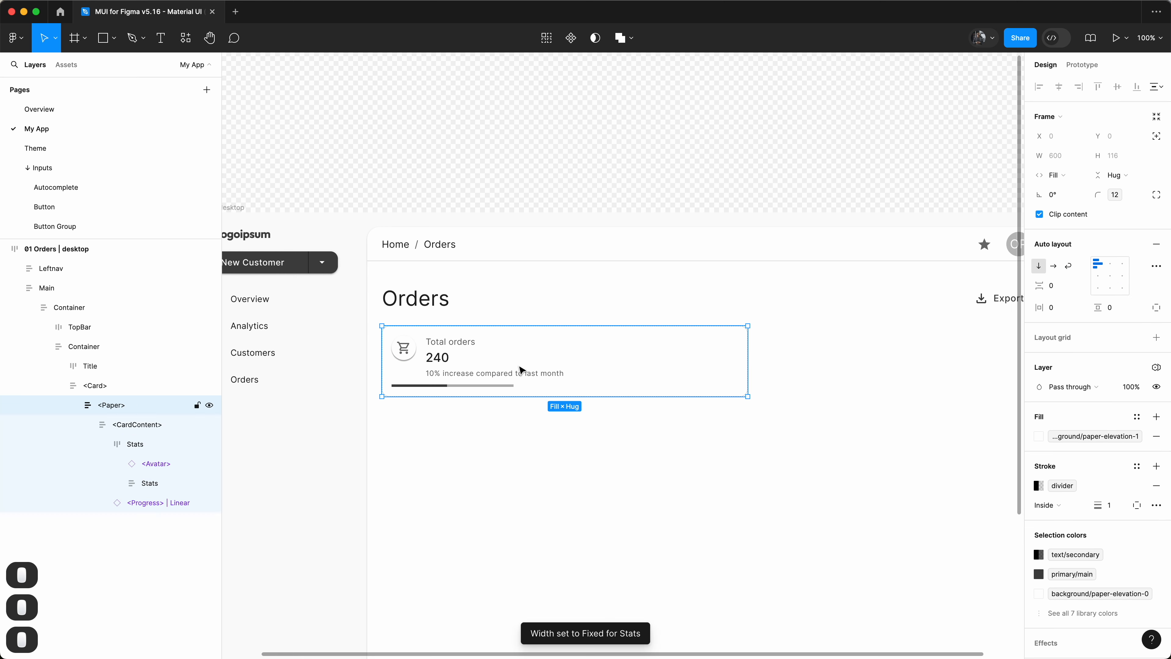
double_click(515, 376)
double_click(514, 376)
Set the linear progress instance and its inner Container to fill the available width
left_click(158, 502)
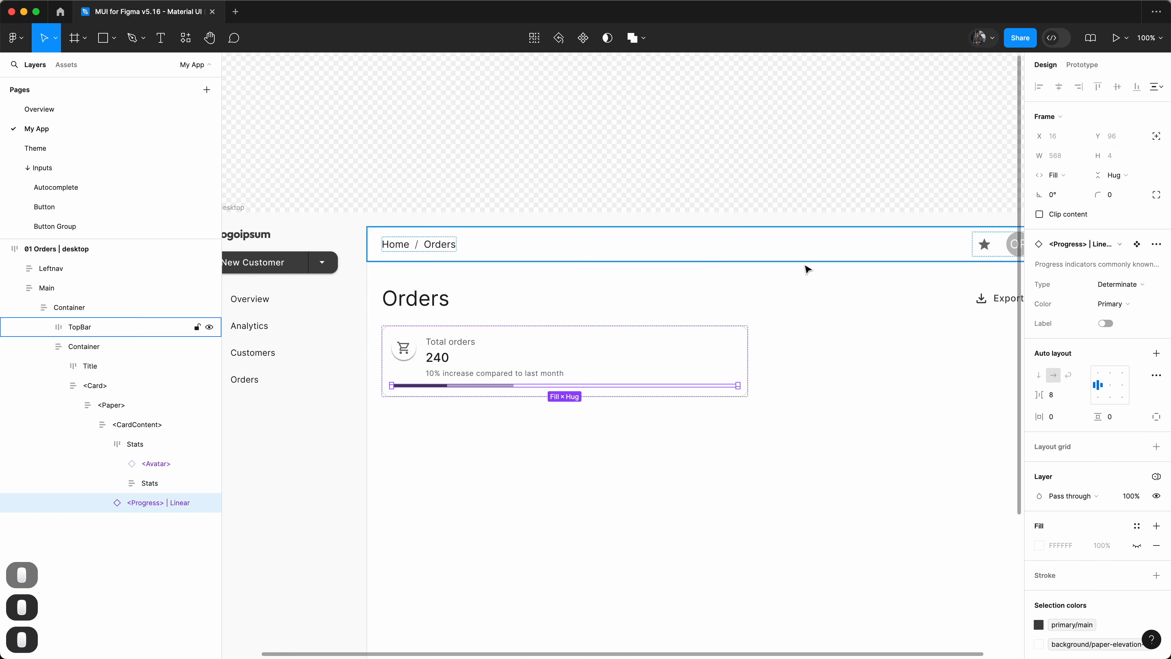
key("Return")
left_click(157, 522)
key("shift+Return")
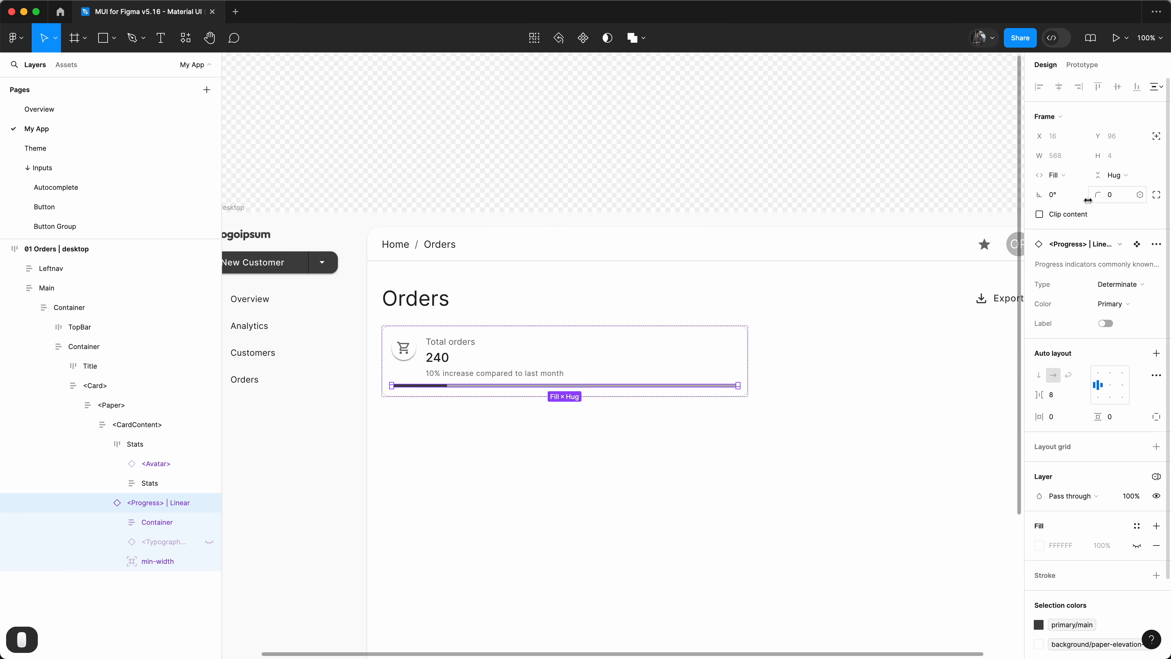
Wrap the <Card> in an auto layout frame named Grid
key("shift+Return")
key("shift+Return")
key("shift+Return")
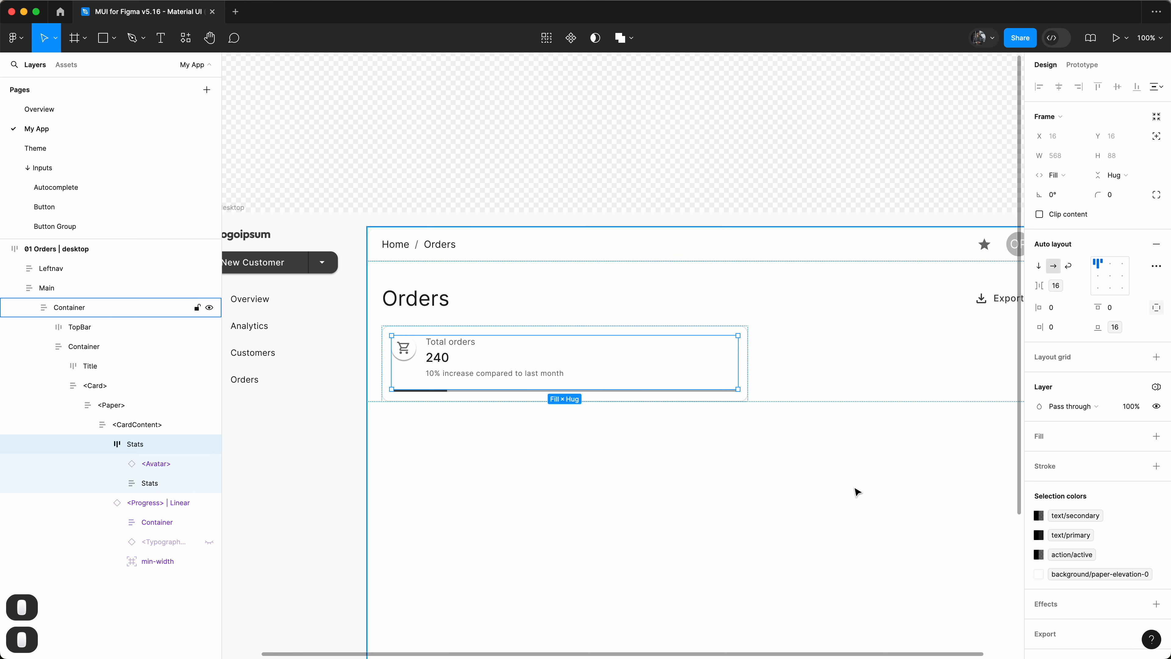
key("shift+a")
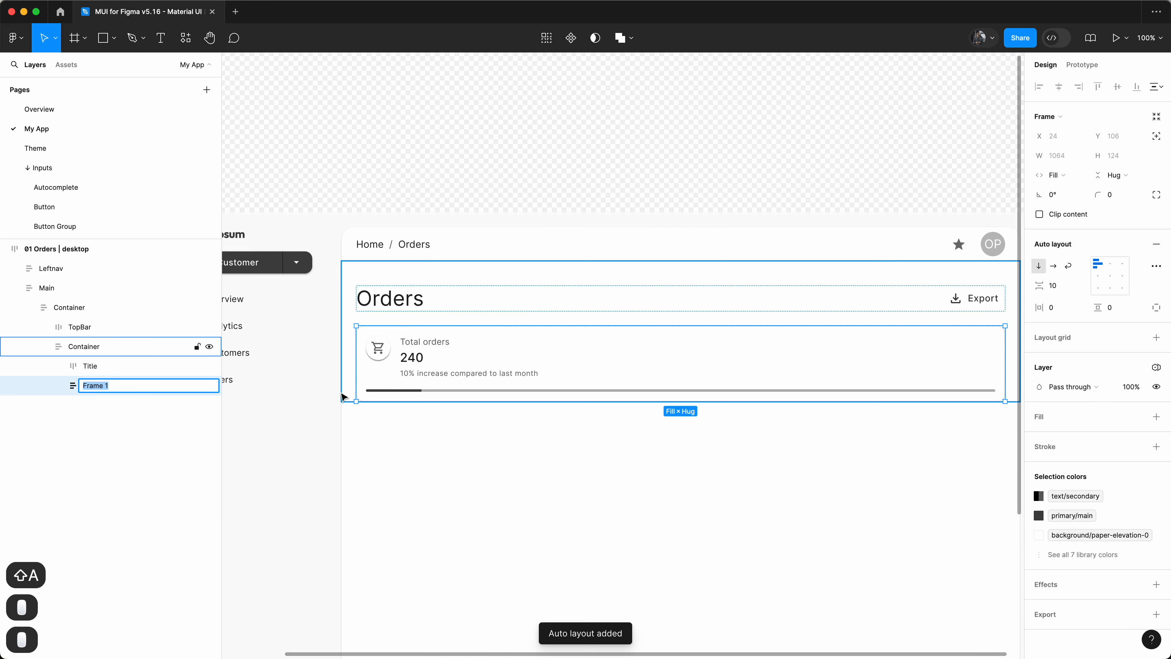
type("Grid")
key("Return")
Make the Grid frame's layout horizontal and bind its gap to the spacing 3 variable (24)
left_click(1081, 285)
left_click(1074, 336)
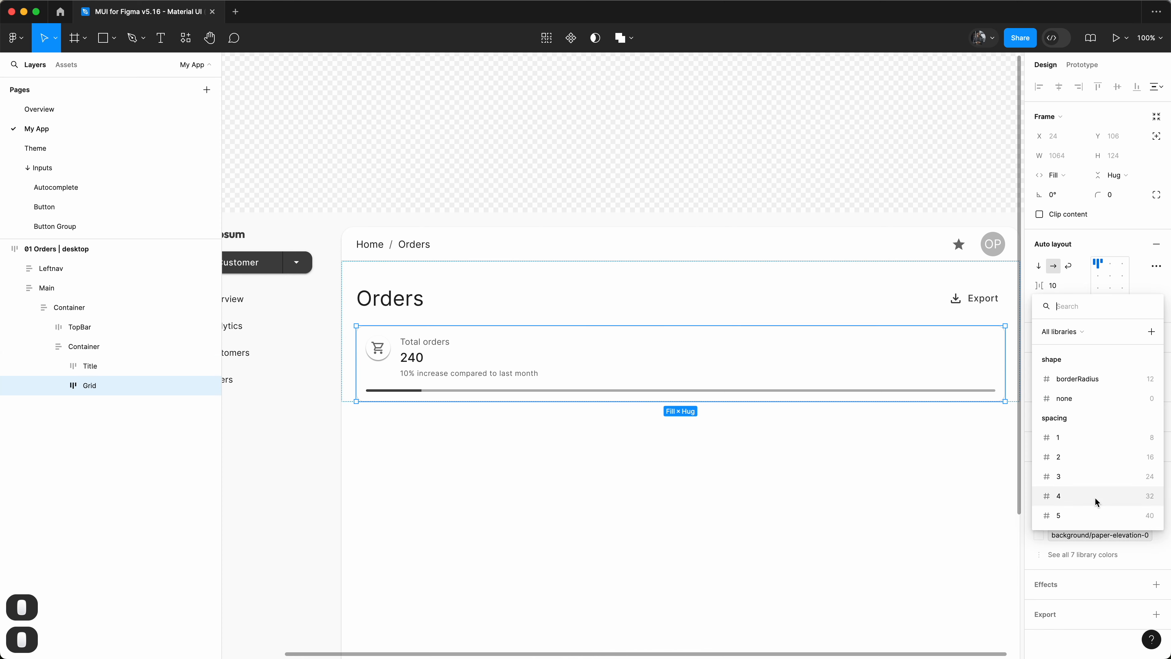
left_click(1095, 498)
Duplicate the card twice inside the Grid to form a row of three
double_click(444, 371)
key("super+d")
key("super+d")
left_click(509, 188)
key("alt+l")
scroll(877, 308, "left", 1)
scroll(874, 304, "right", 3)
Delete the progress bar and the cart avatar from the third card
left_click(703, 379, "super")
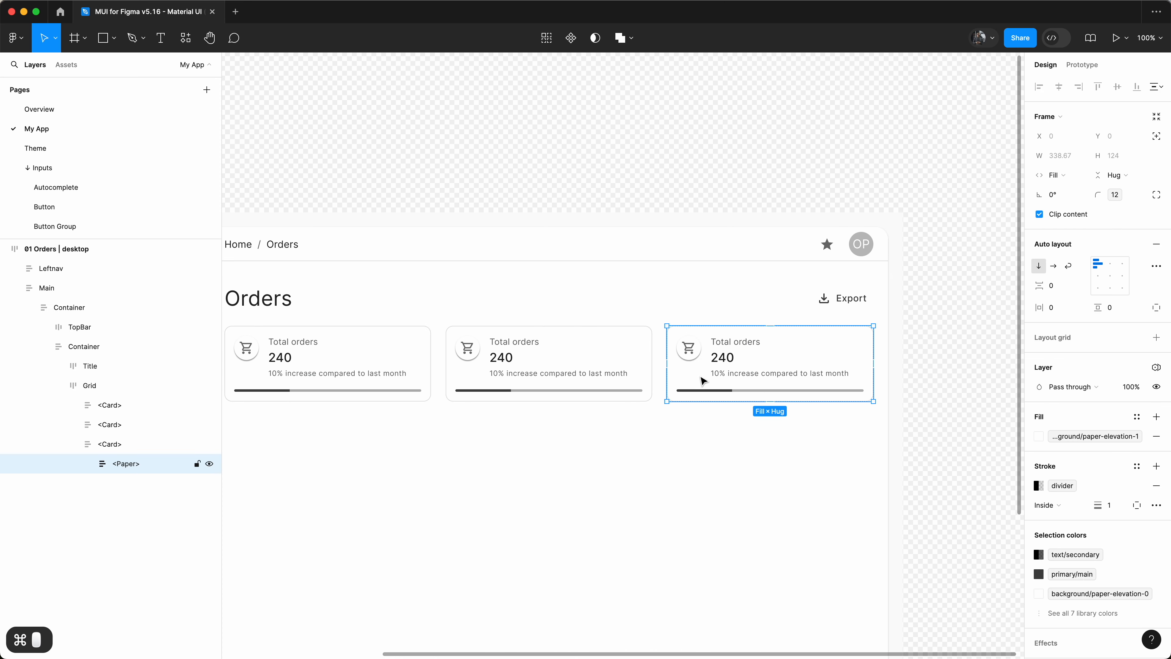
double_click(719, 388)
double_click(726, 390)
key("BackSpace")
left_click(687, 348, "super")
left_click(693, 349)
key("BackSpace")
Delete the 10% increase caption from the third card and move its 240 text above the label
left_click(693, 357, "super")
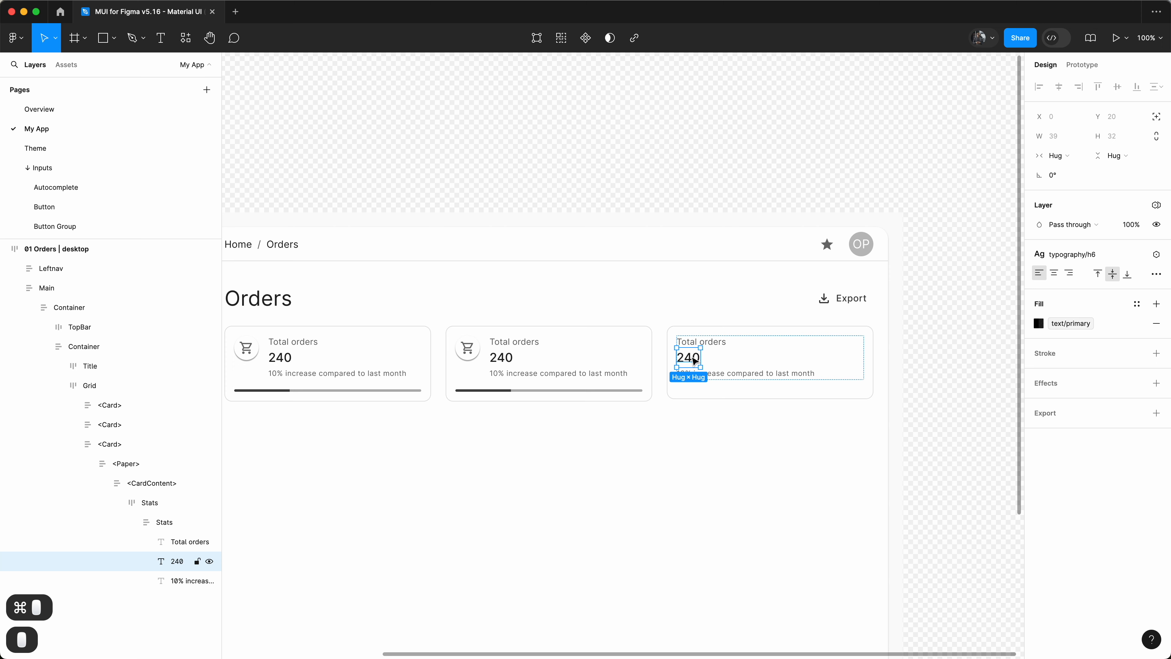
left_click(729, 374)
key("BackSpace")
left_click(691, 361, "super")
key("Up")
double_click(692, 345)
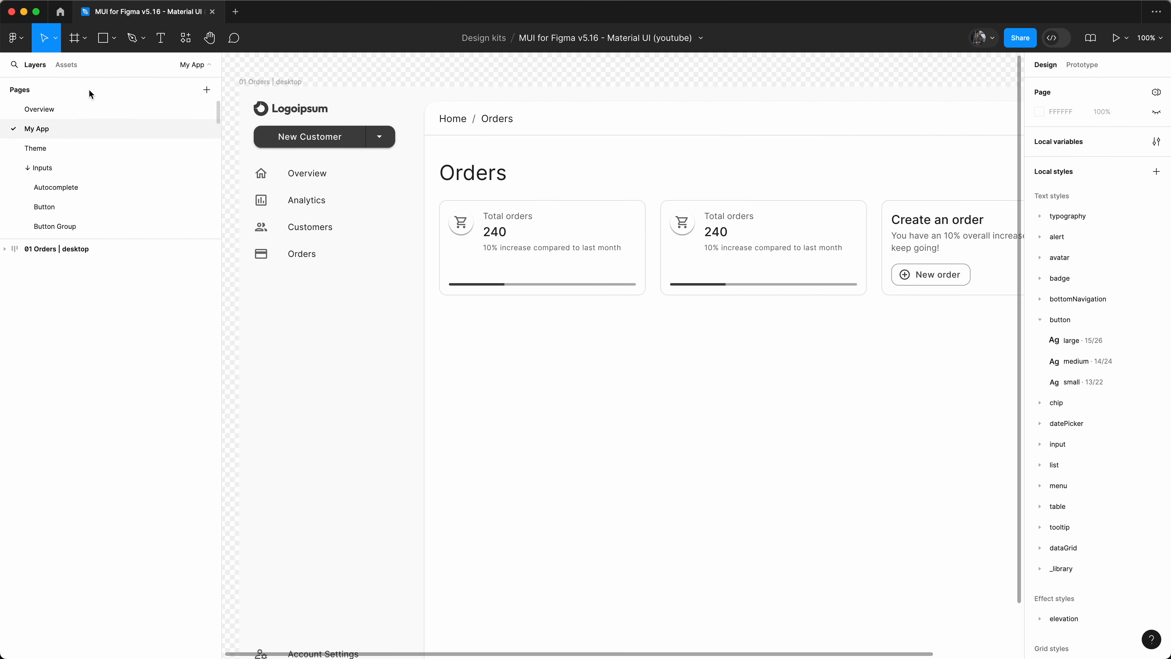
Insert a <Card> component into the page's content Container and order it below the Grid
key("shift+i")
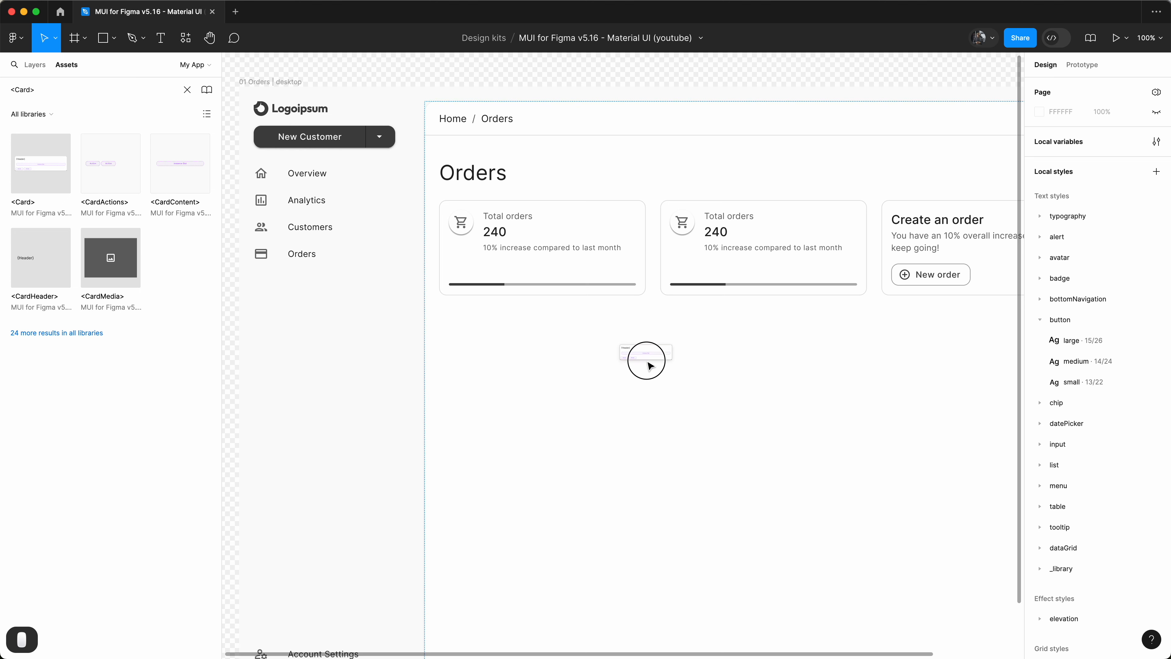
left_click_drag(648, 363, 648, 362)
left_click(36, 67)
left_click_drag(74, 366, 84, 349)
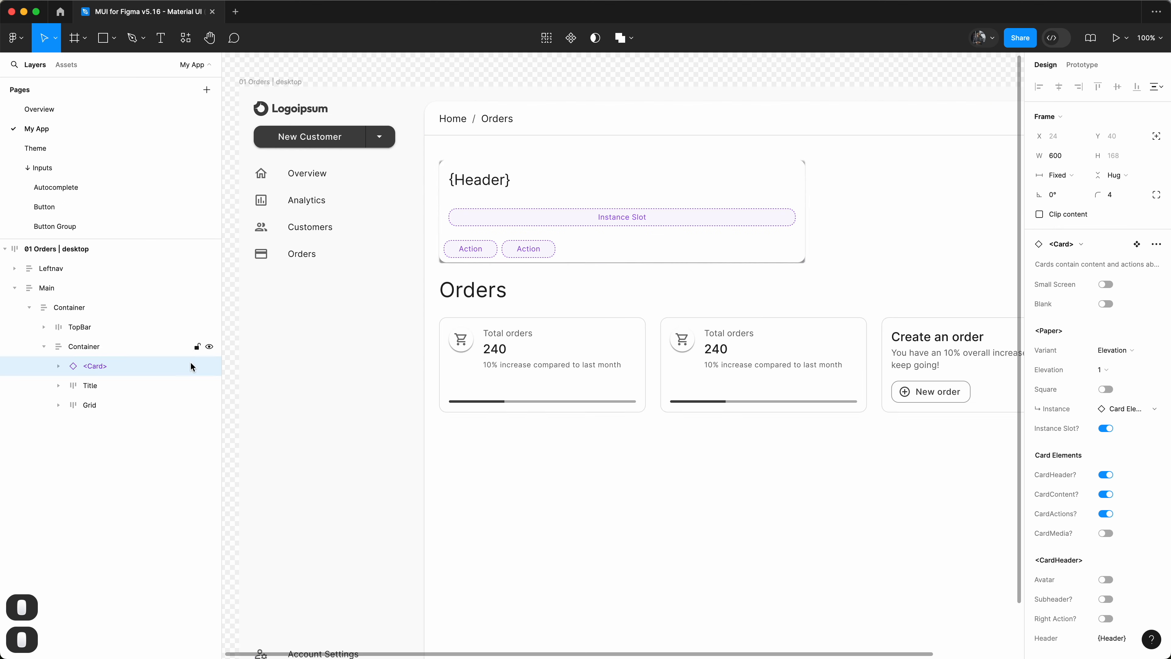
key("Down")
key("Down")
key("Down")
Set the new card's width to fill the container and turn off its CardHeader and CardActions elements
scroll(659, 335, "down", 2)
scroll(659, 335, "right", 2)
left_click(1060, 175)
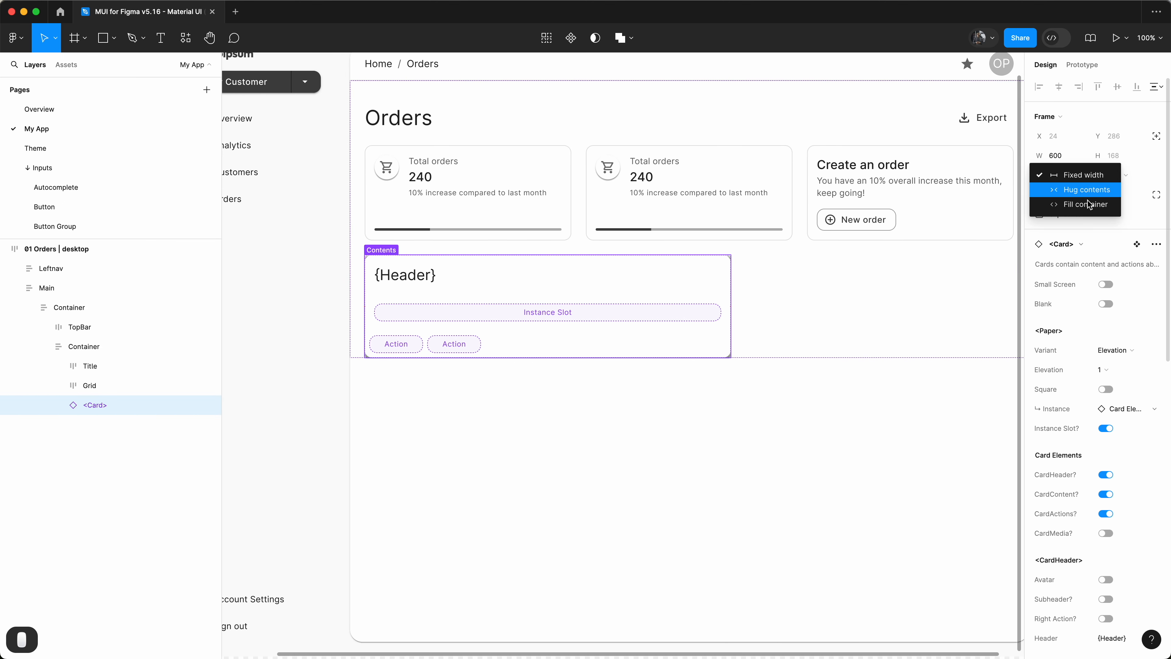
left_click(1088, 204)
scroll(710, 290, "right", 2)
scroll(710, 290, "up", 2)
left_click(1105, 475)
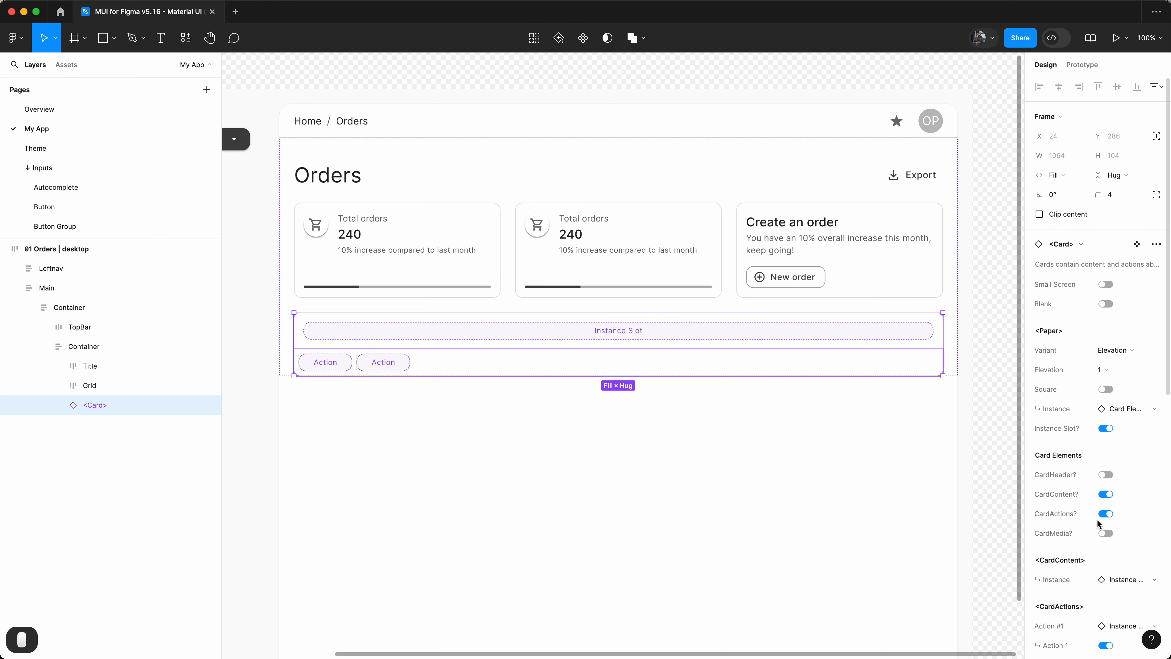
left_click(1109, 516)
Swap the card's content instance to <Table> and turn on the table's checkboxes and TableFooter
left_click(1051, 533)
type("<Table>")
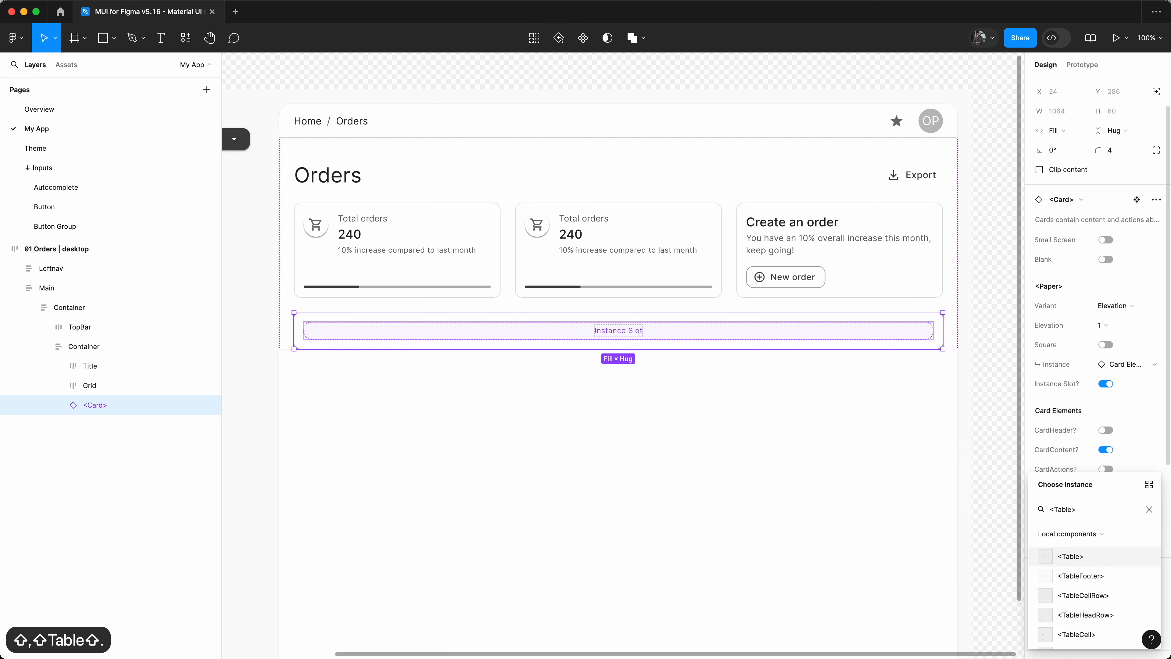
key("Return")
scroll(1097, 507, "down", 2)
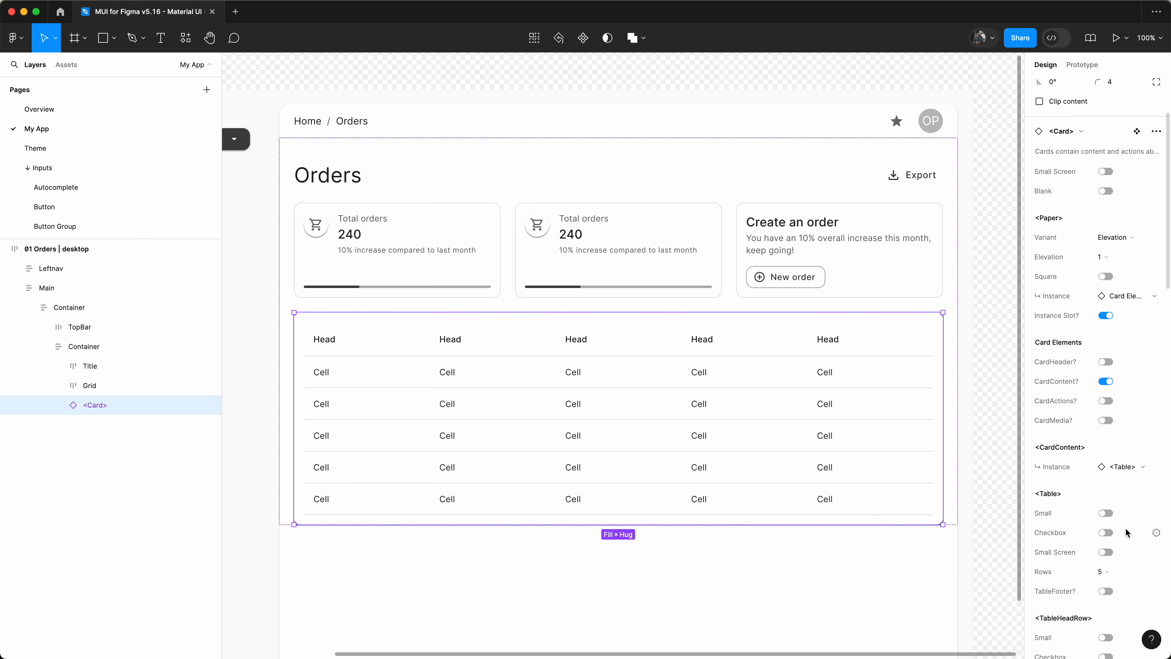
left_click(1106, 548)
scroll(1107, 540, "down", 2)
left_click(1103, 526)
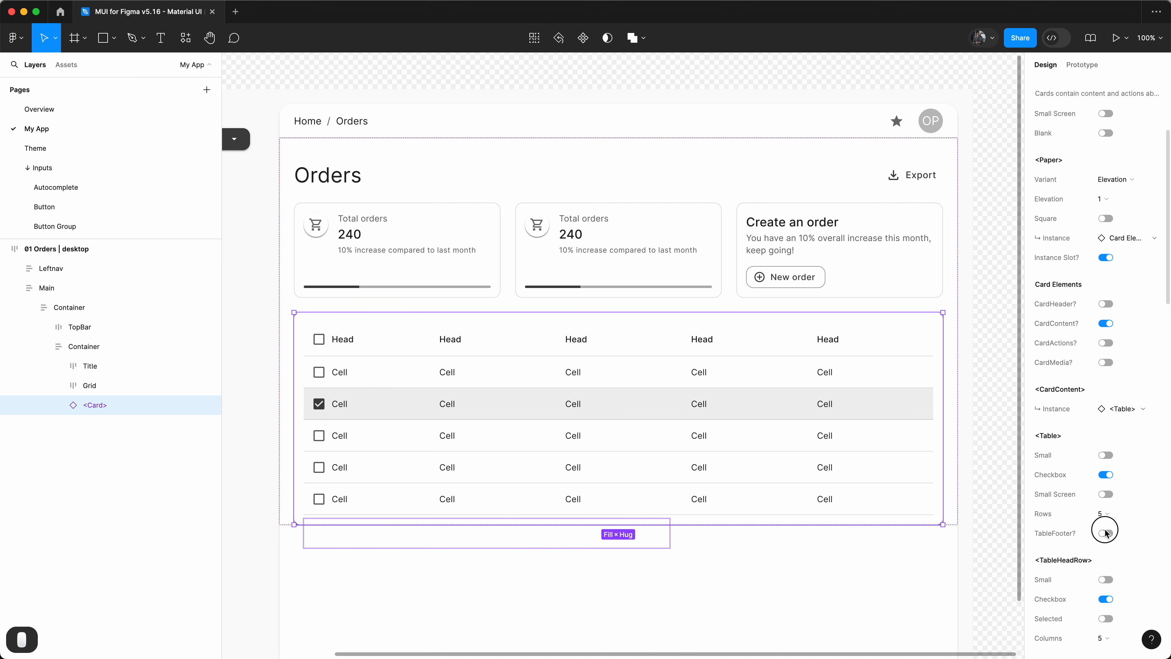
Insert a <TextField> above the table in the card's content and set it to the Outlined variant and Small size
left_click(988, 418)
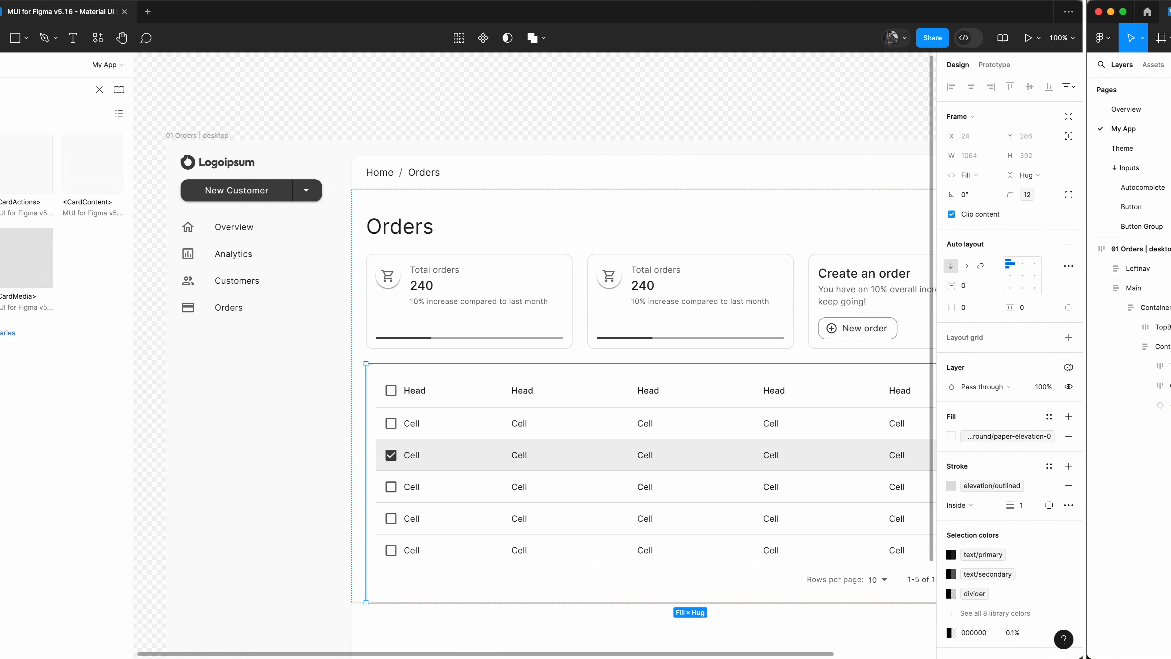
type("<Textfield>")
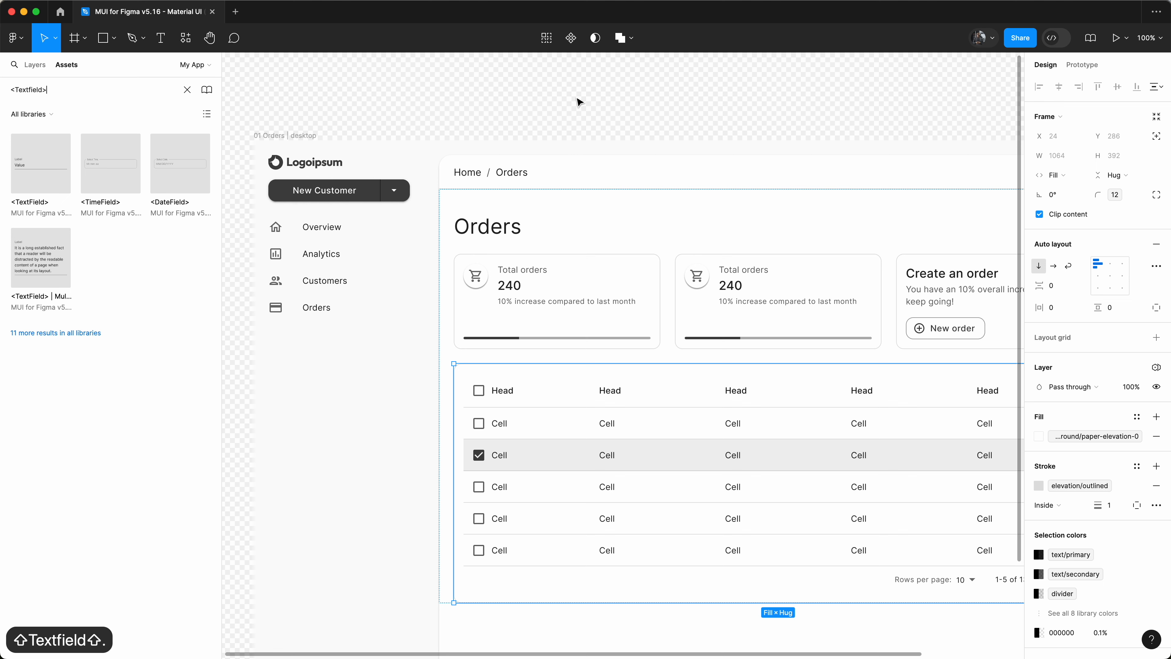
left_click_drag(31, 168, 530, 397)
scroll(538, 242, "right", 3)
left_click(1116, 284)
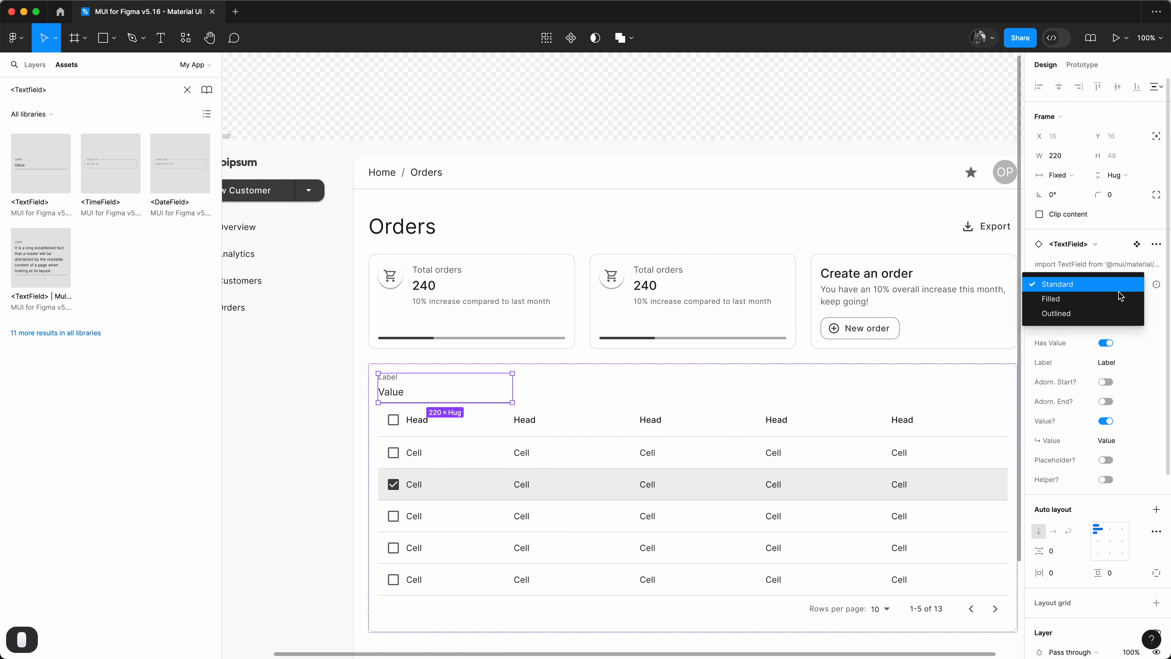
left_click(1111, 313)
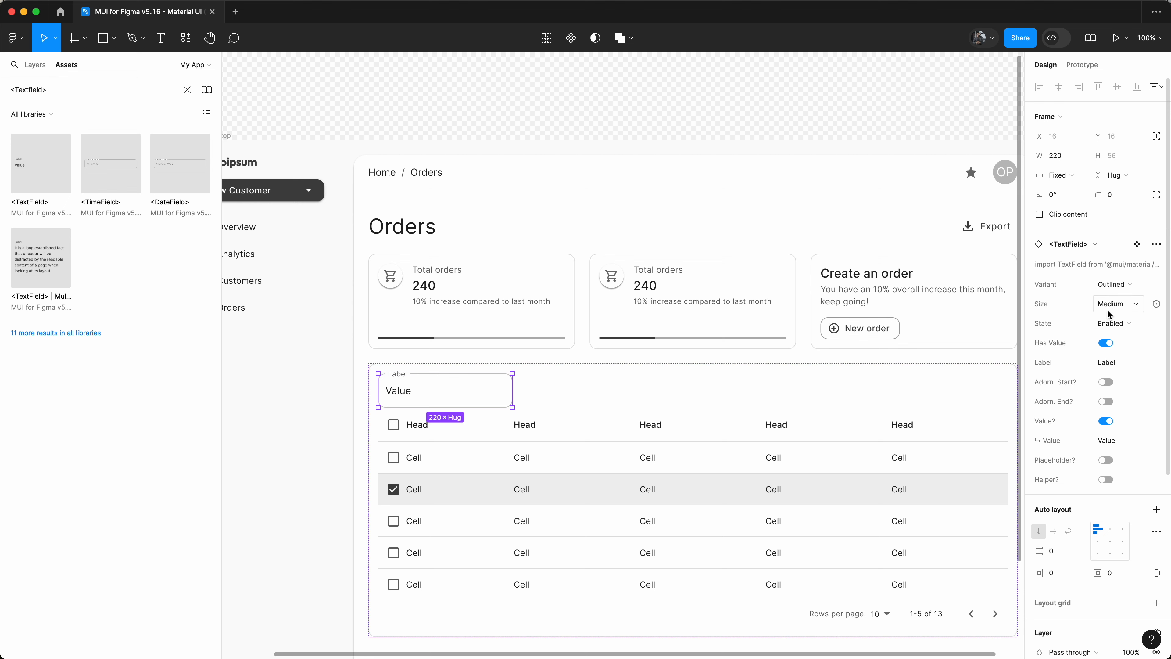
left_click(1075, 319)
Wrap the text field in an auto layout frame and name the frame Filters
left_click(34, 65)
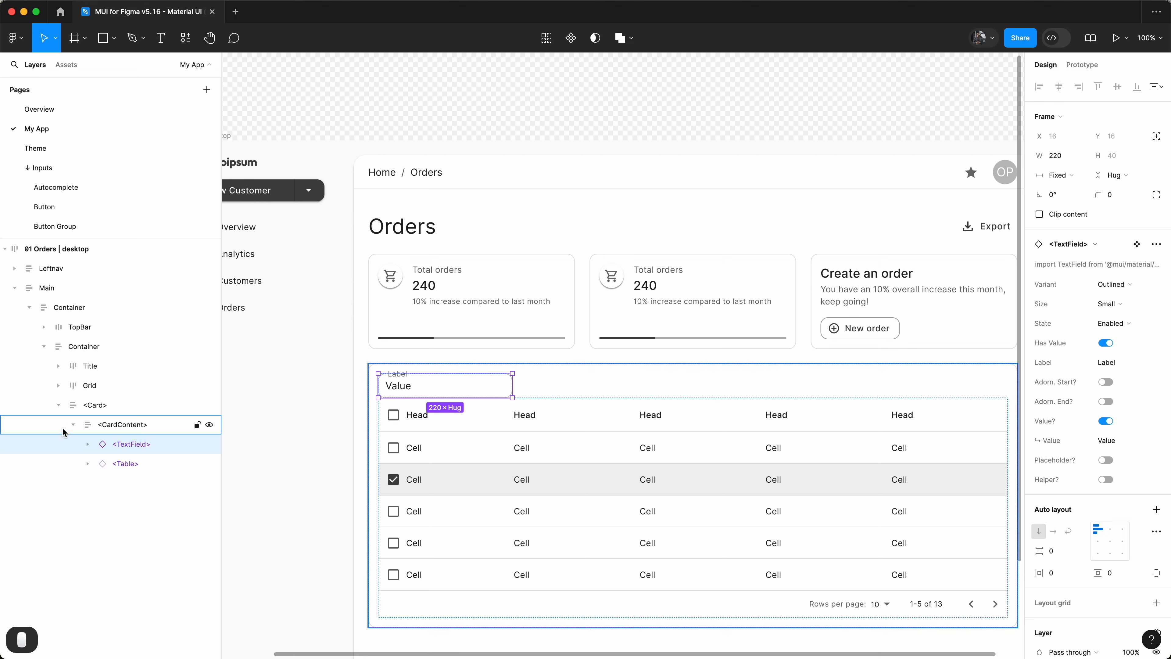
key("shift+a")
double_click(119, 449)
type("Filters")
key("Return")
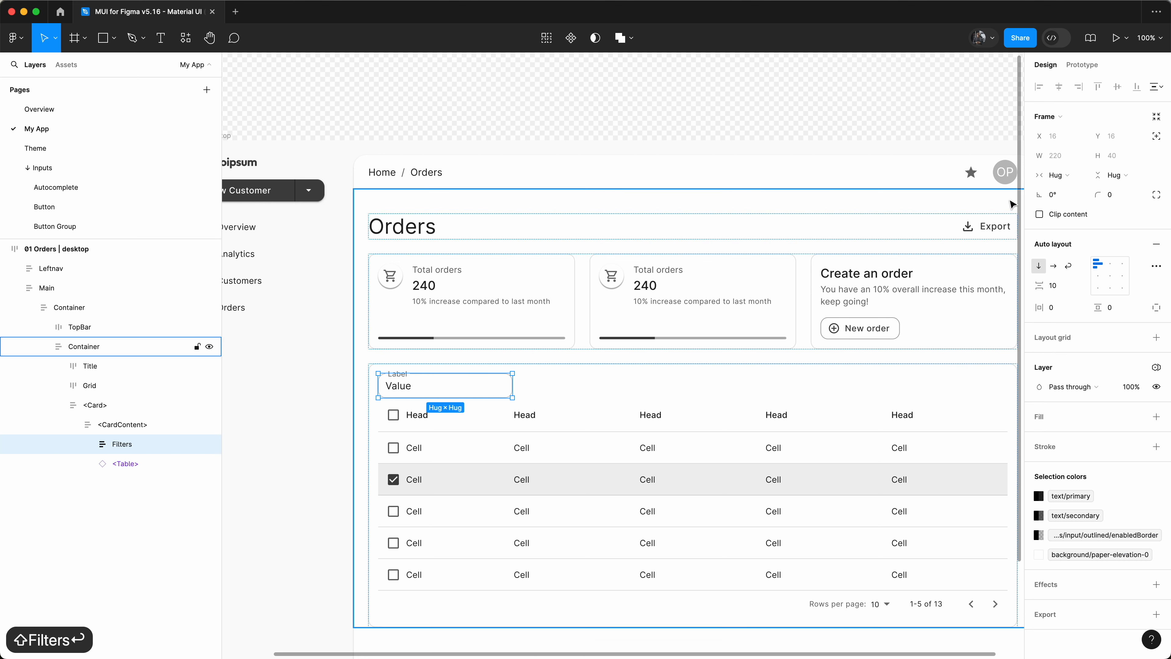
Give the Filters frame a horizontal layout with a spacing of 16 between items
left_click(1053, 266)
left_click(1076, 286)
left_click(1080, 325)
left_click(1109, 458)
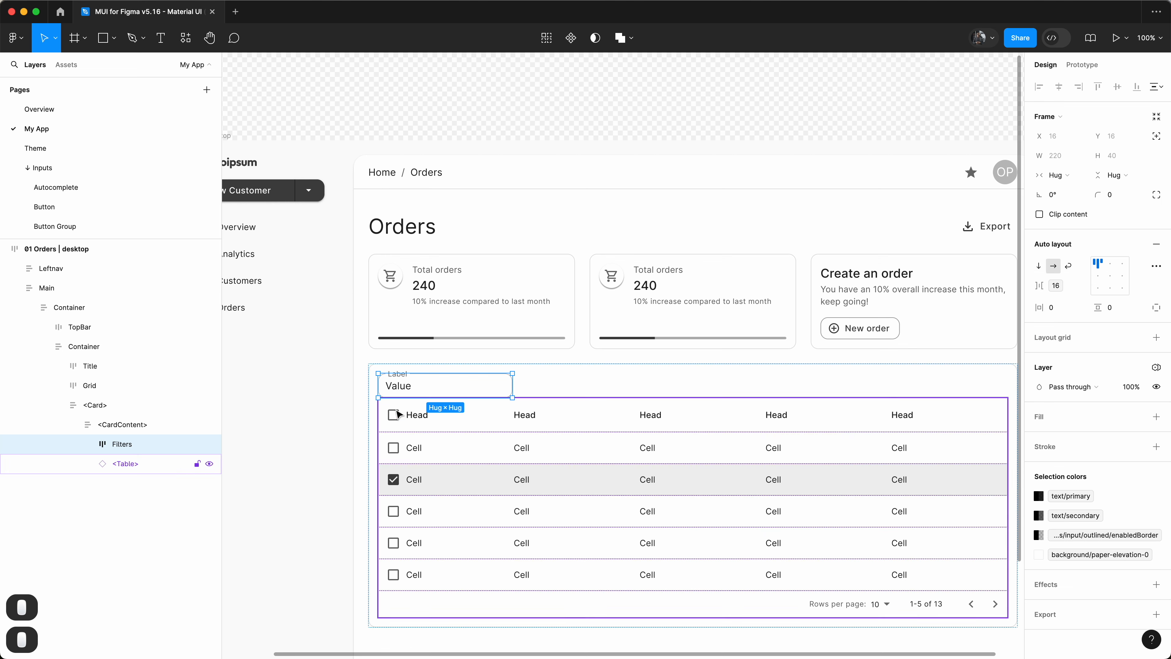
Label the text field Search and add a start adornment with the search icon
left_click(404, 388)
scroll(403, 388, "left", 1)
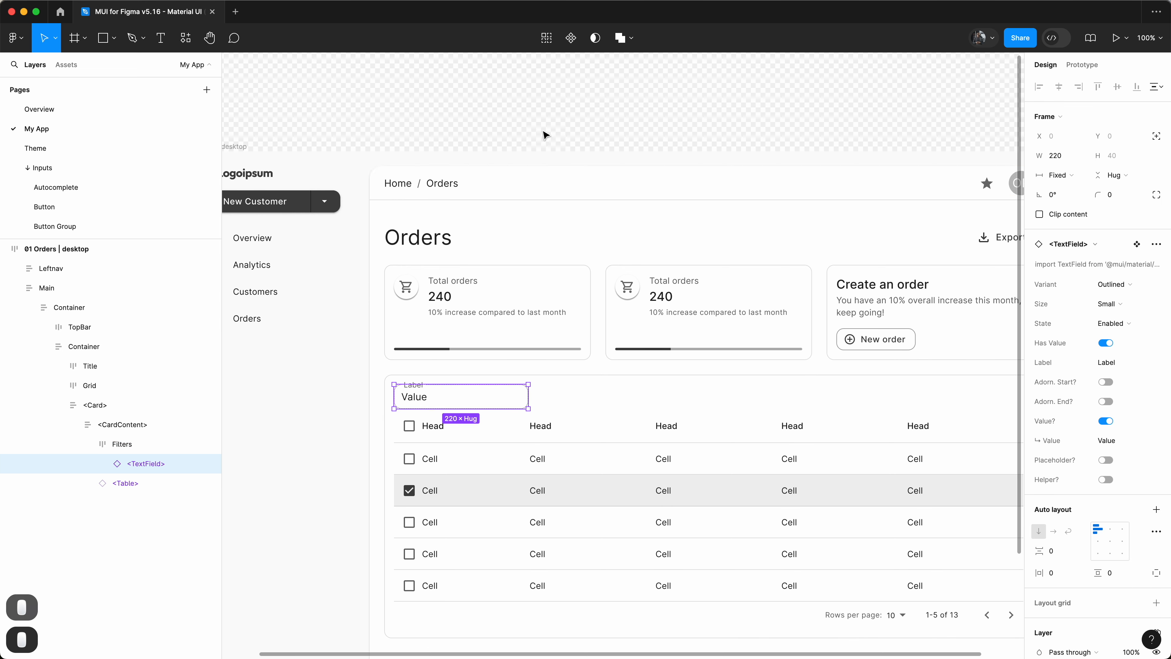
left_click(1109, 364)
type("Search")
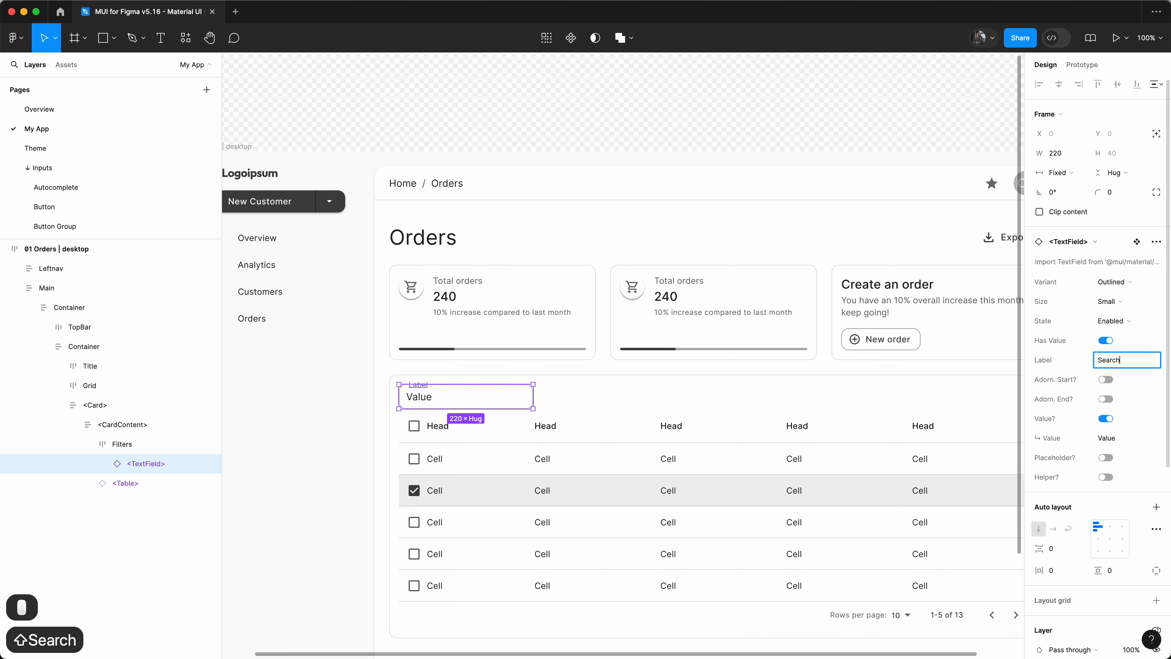
left_click(1105, 379)
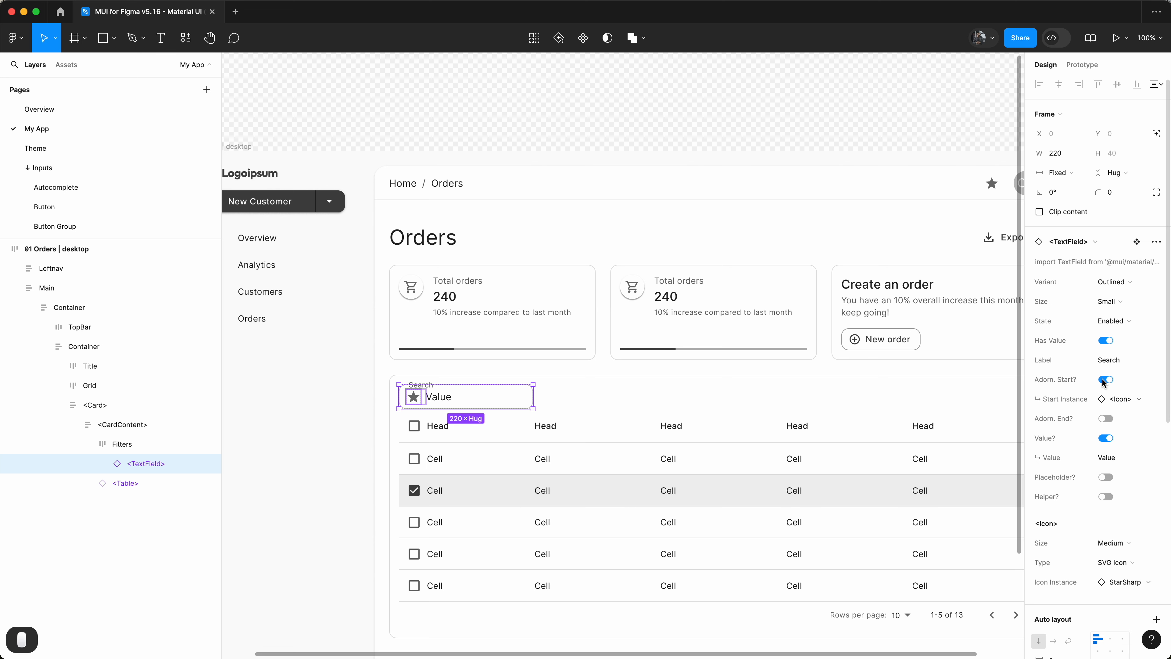
left_click(1115, 584)
type("search")
key("Return")
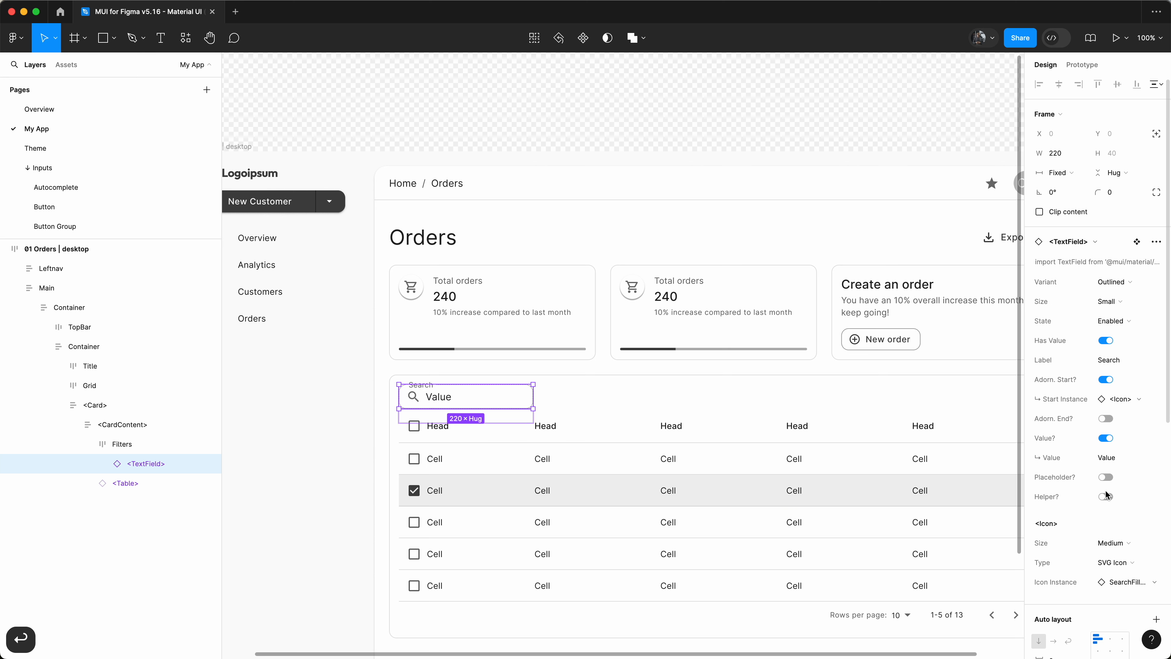
Show a placeholder instead of the value in the Search field and set its text to Email
left_click(1106, 478)
left_click(1110, 438)
left_click(462, 401)
double_click(462, 400)
type("Email")
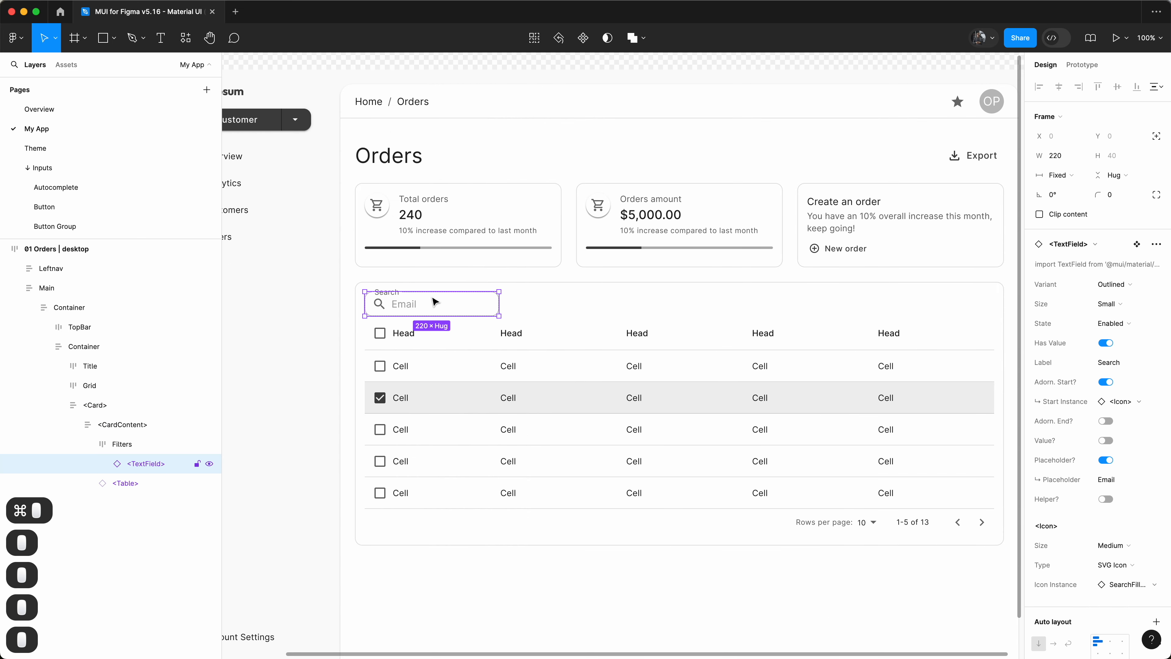
Duplicate the Search field inside Filters and swap the copy for a <Select> component
key("super+d")
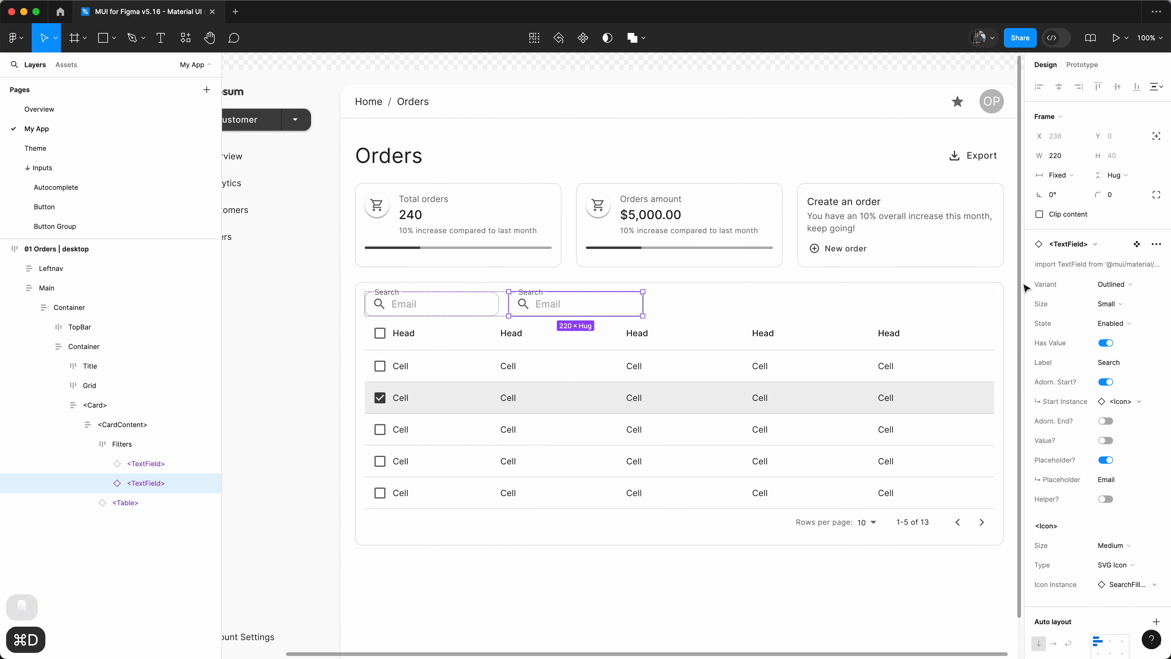
left_click(1119, 244)
type("<Select>")
left_click(1083, 341)
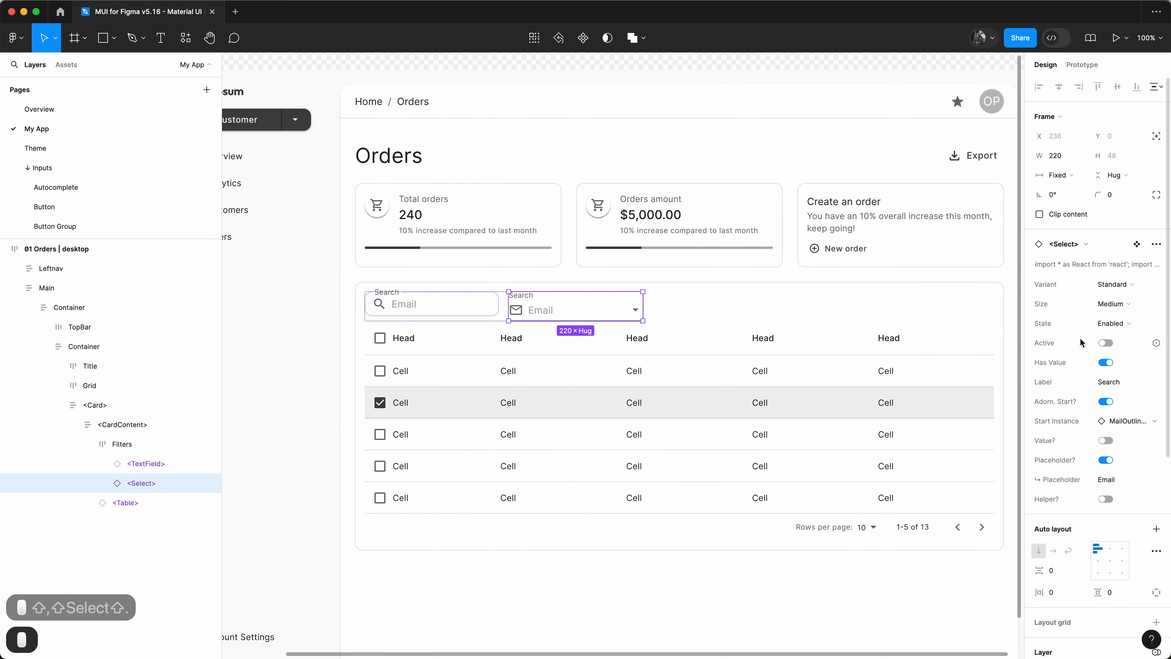
Reset all overrides on the <Select> and set it to the Outlined variant and Small size
right_click(558, 313)
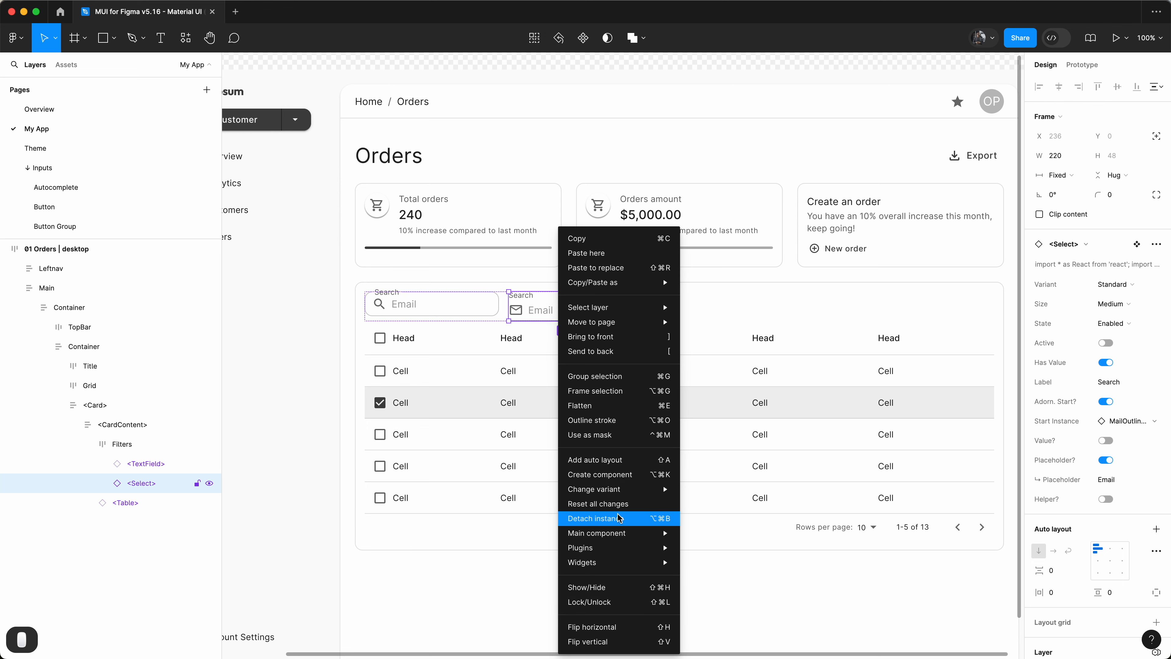
left_click(599, 508)
left_click(1115, 285)
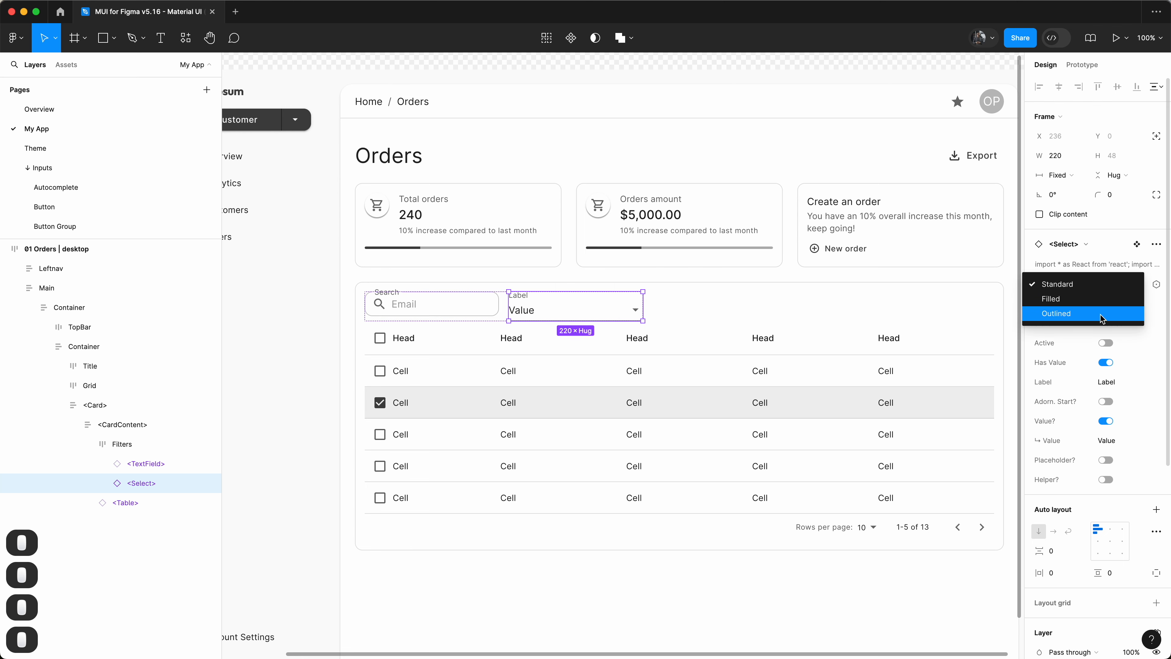
left_click(1101, 316)
left_click(1081, 319)
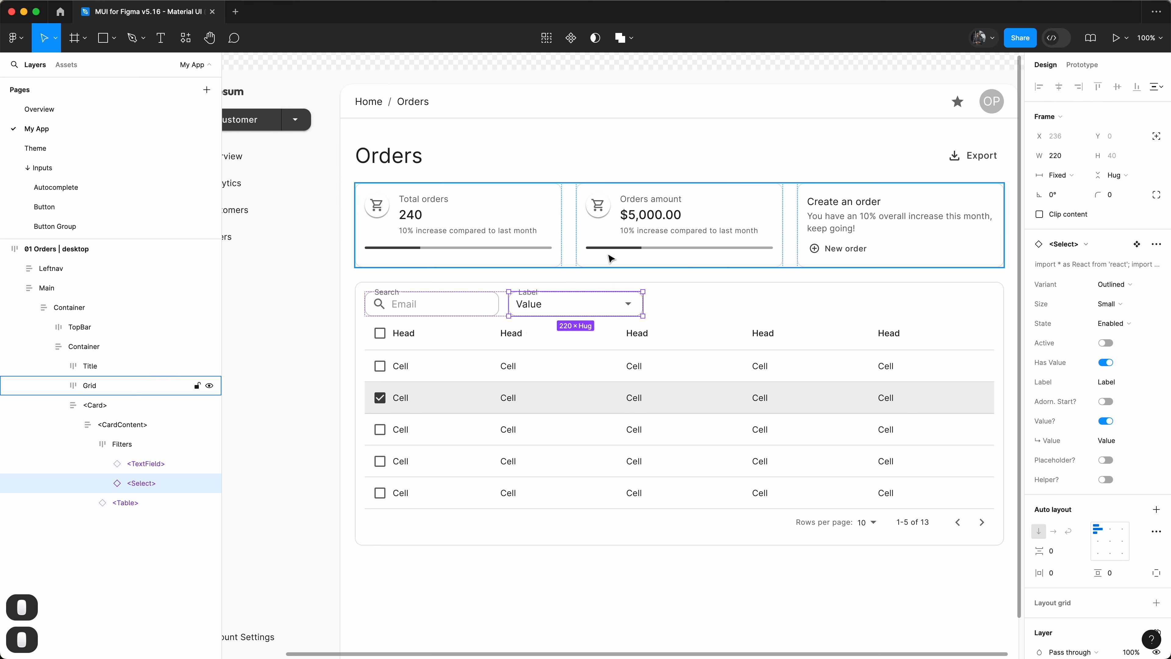
Set the select's label to Status and its value to All
left_click(1140, 387)
type("Statu")
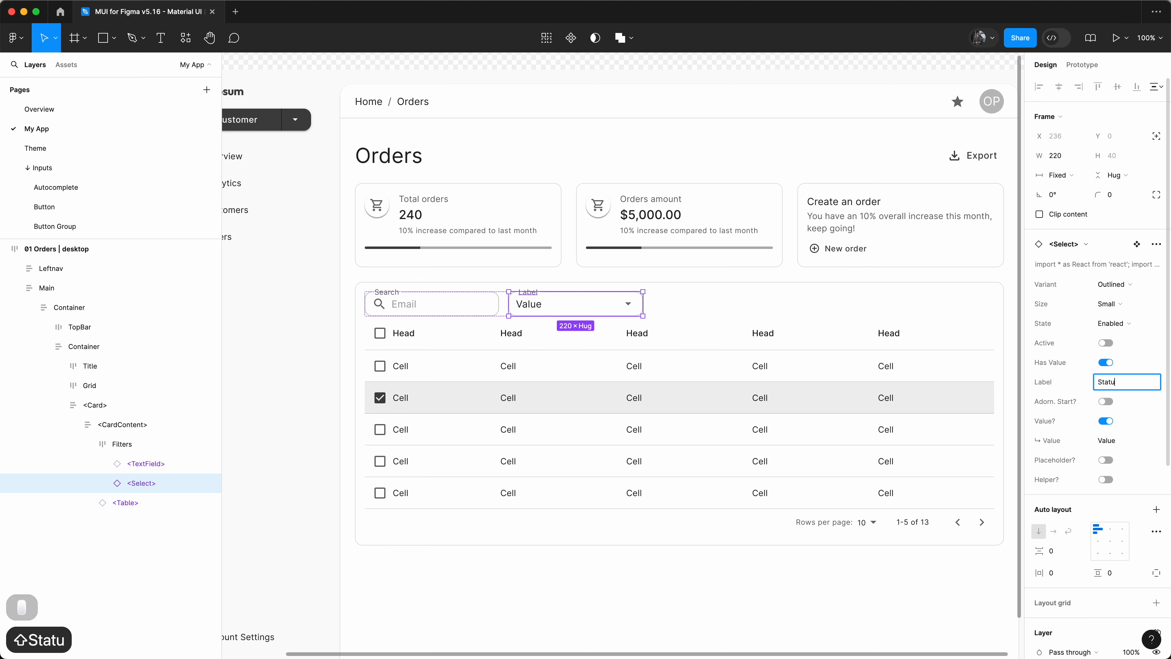
type("s")
key("Return")
key("Return")
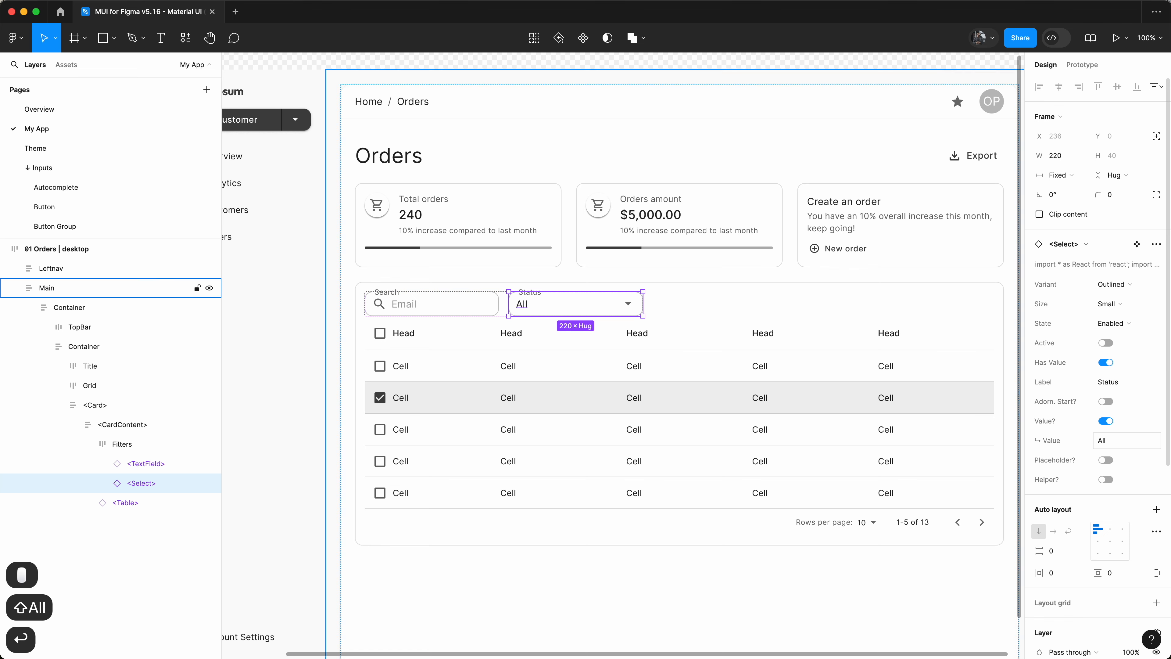
scroll(753, 314, "up", 2)
left_click(523, 108)
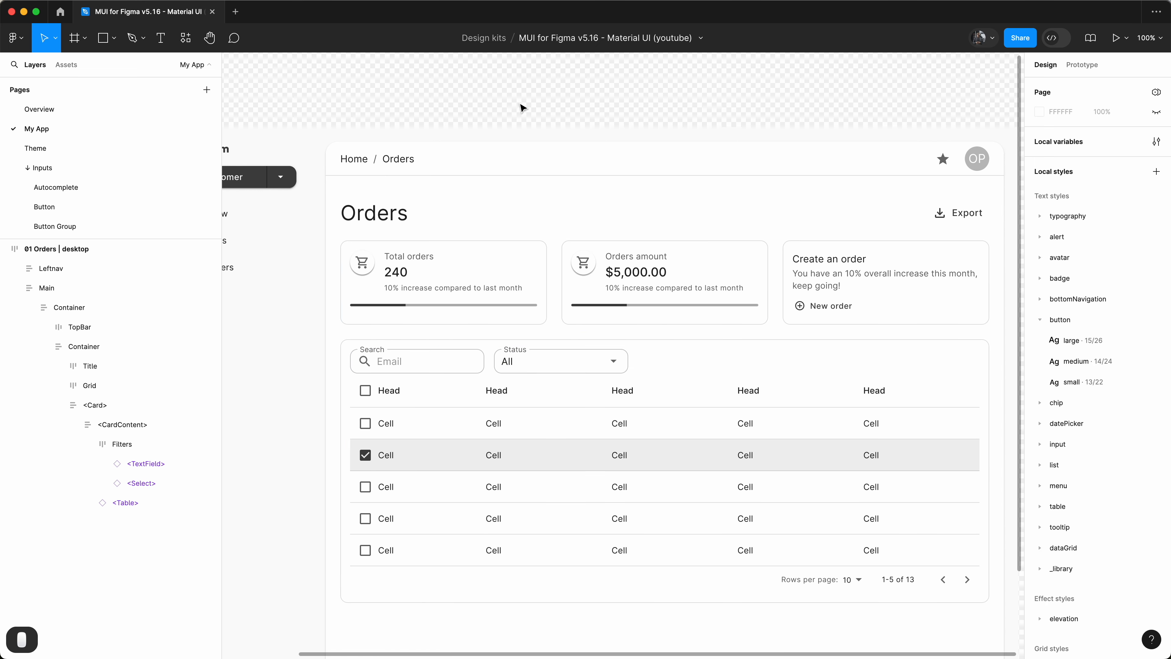
Widen the 01 Orders | desktop frame
key("minus")
left_click(419, 236)
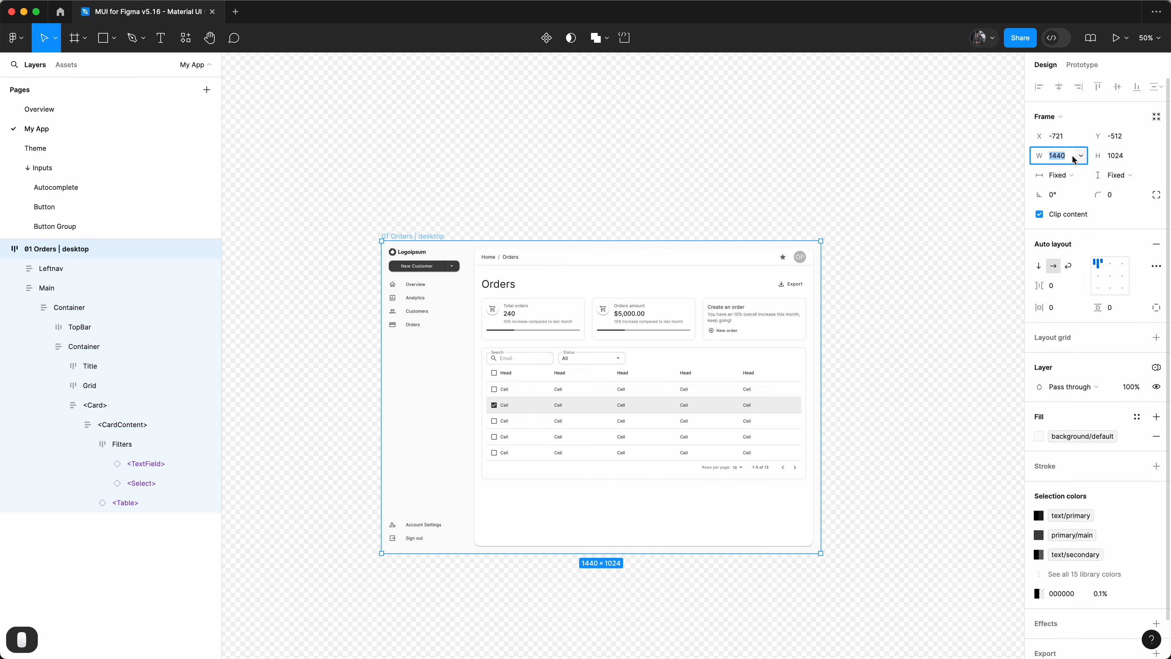
key("Return")
Align the contents of the outer Container in Main to the top center
double_click(719, 316)
scroll(720, 316, "up", 1)
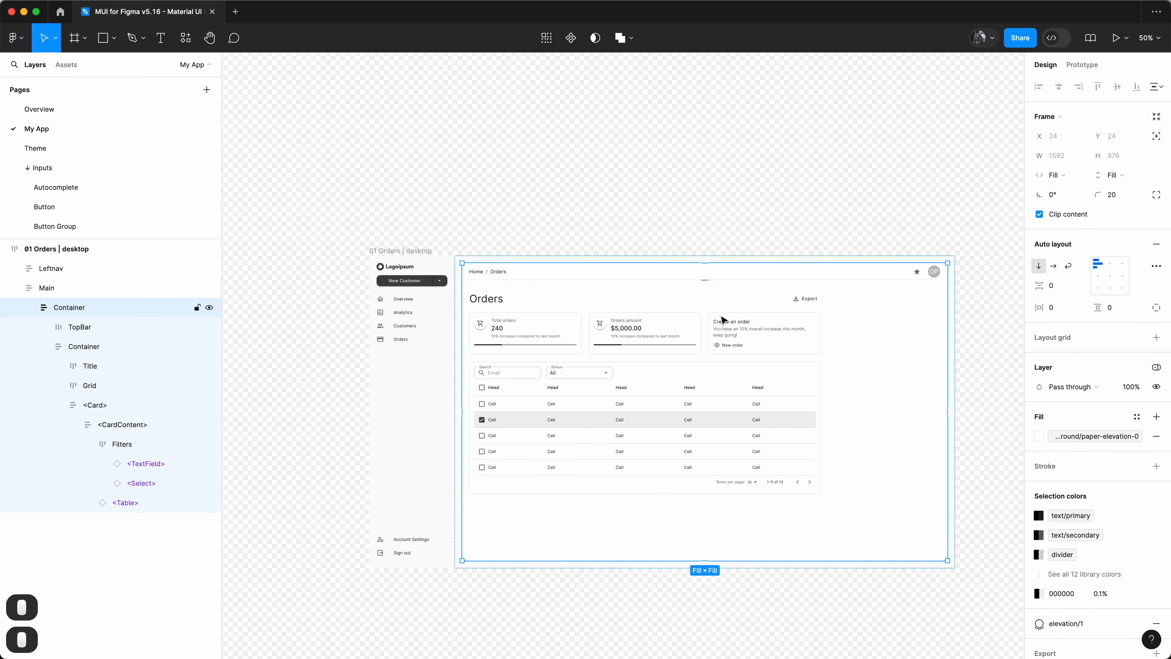
double_click(727, 342)
scroll(726, 343, "right", 1)
left_click(831, 345)
left_click(1110, 264)
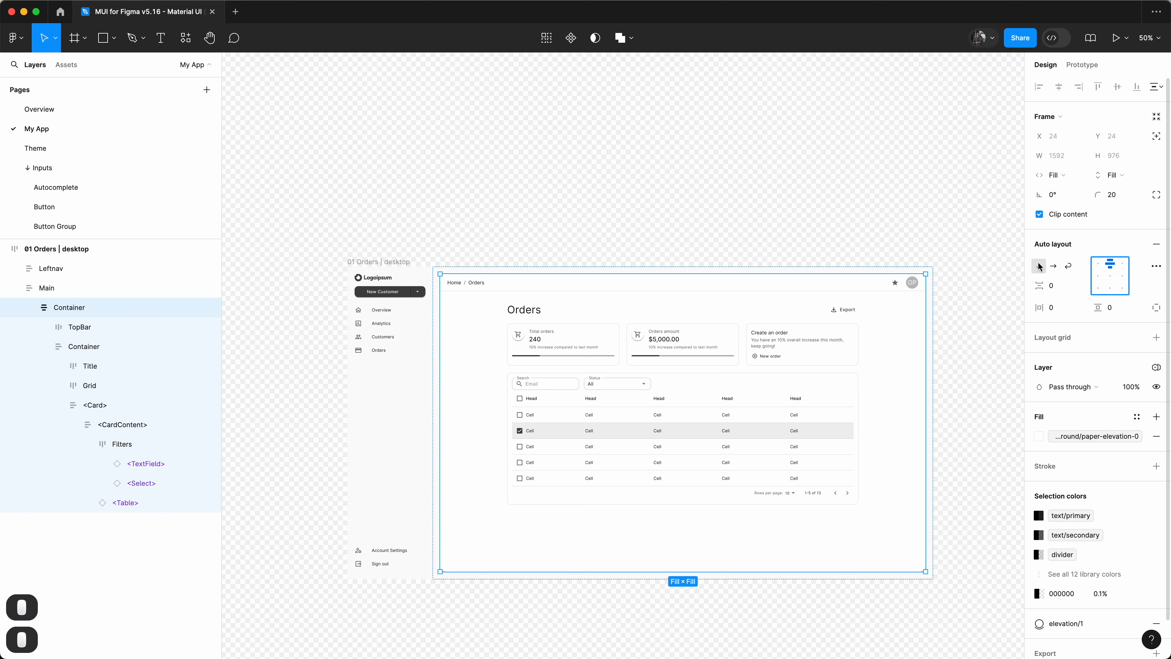
left_click(704, 215)
Rename the first three table column headers to Customer, Status and Created at
key("plus")
scroll(706, 218, "right", 3)
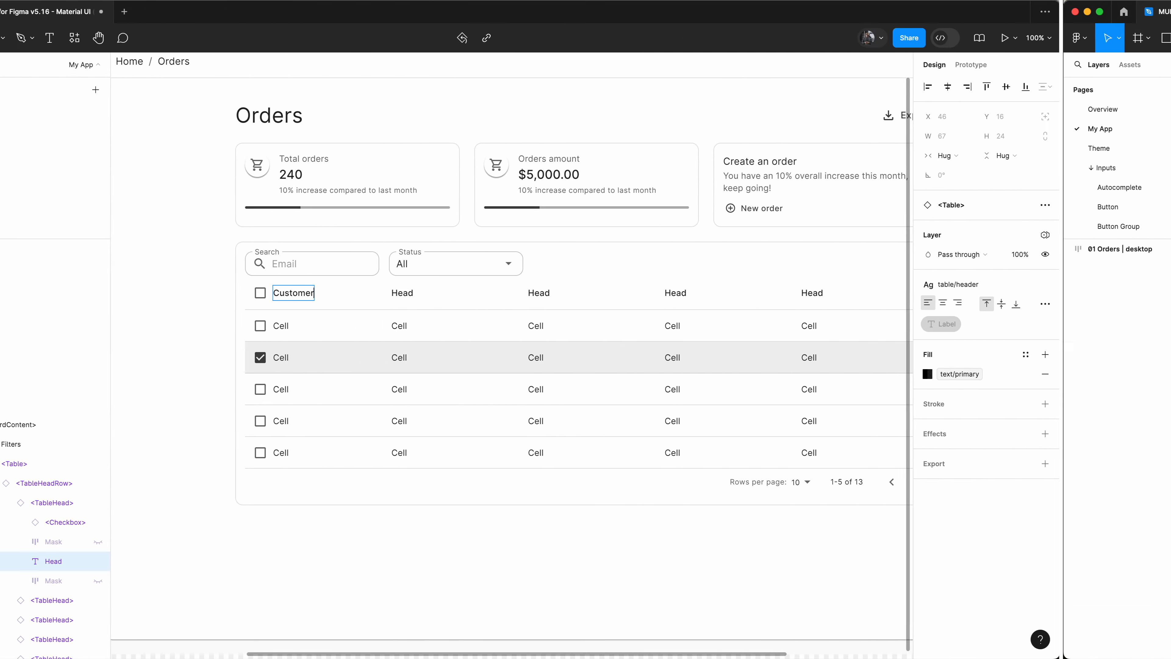
left_click(424, 304, "super")
double_click(403, 294)
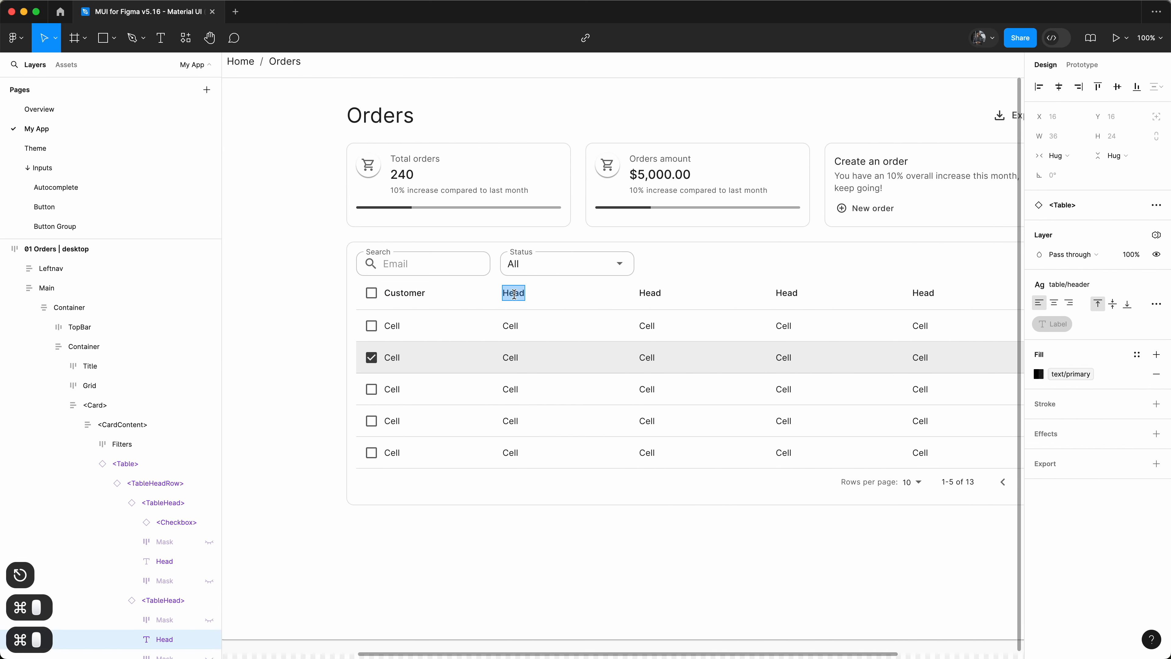
double_click(655, 293)
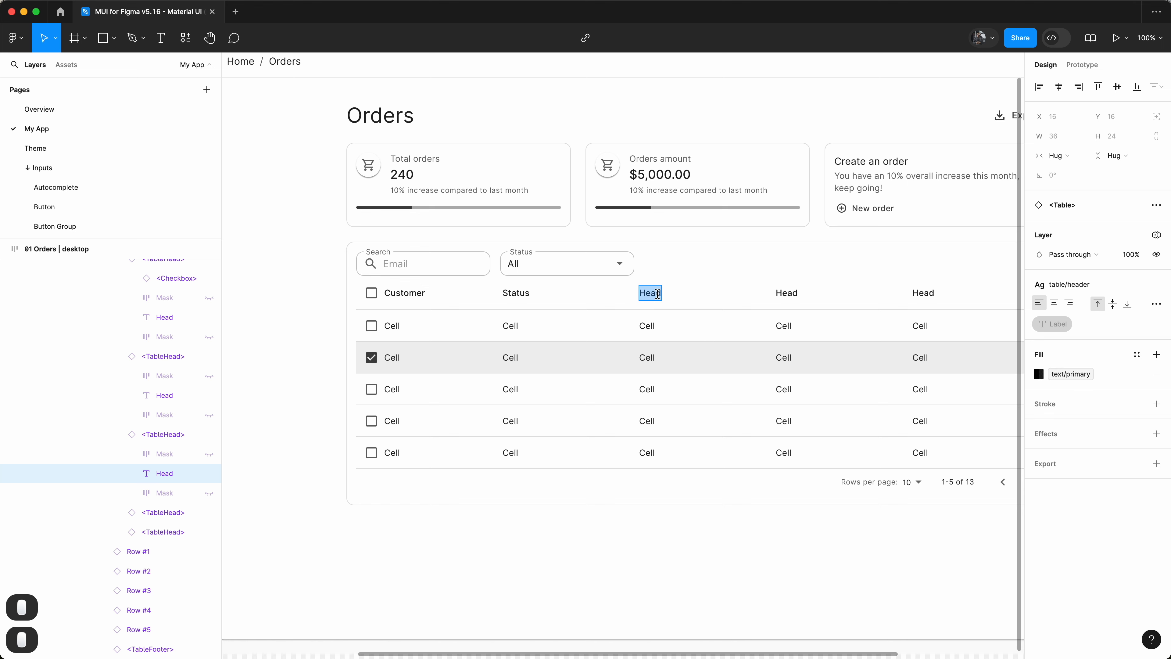
type("Created at")
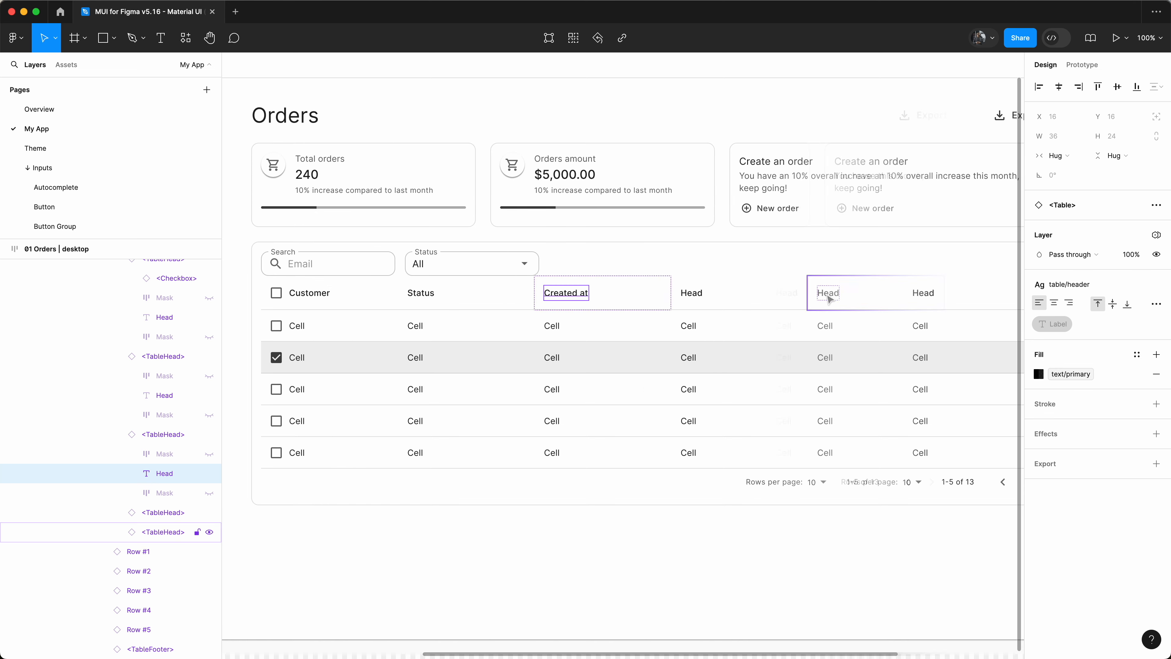
Delete the fifth table column by removing its header and its cell in all five rows
left_click(844, 297)
left_click(882, 327, "shift+super")
scroll(884, 341, "up", 1)
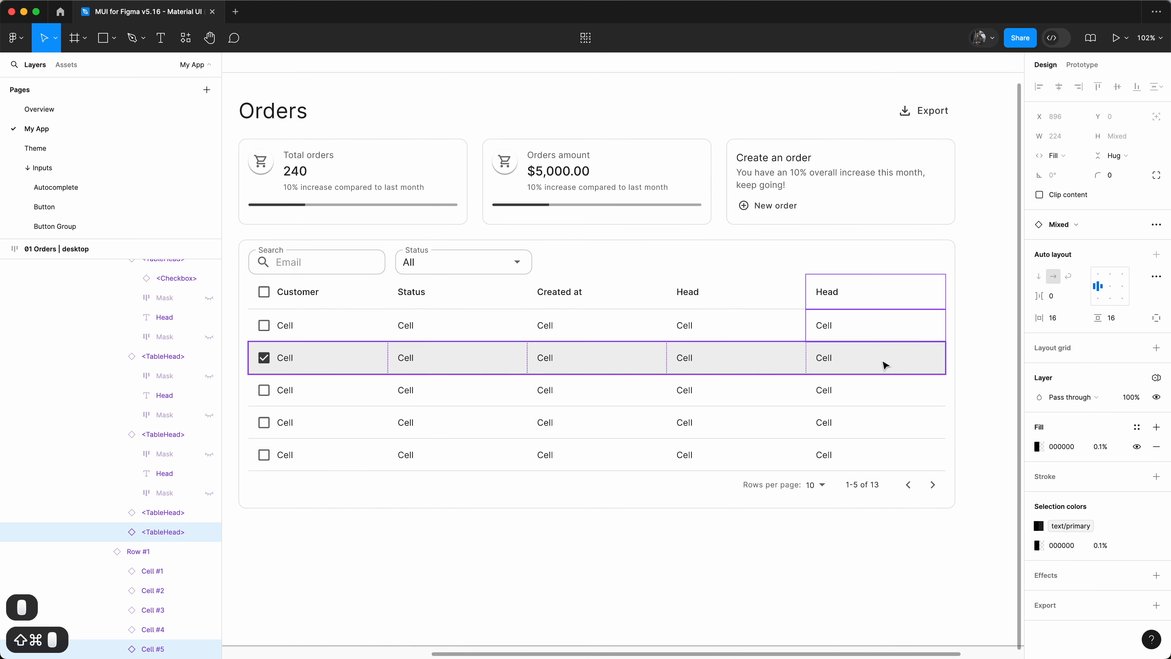
left_click(885, 362, "shift+super")
key("super+z")
left_click(894, 404, "shift+super")
left_click(902, 429, "shift+super")
left_click(907, 454, "shift+super")
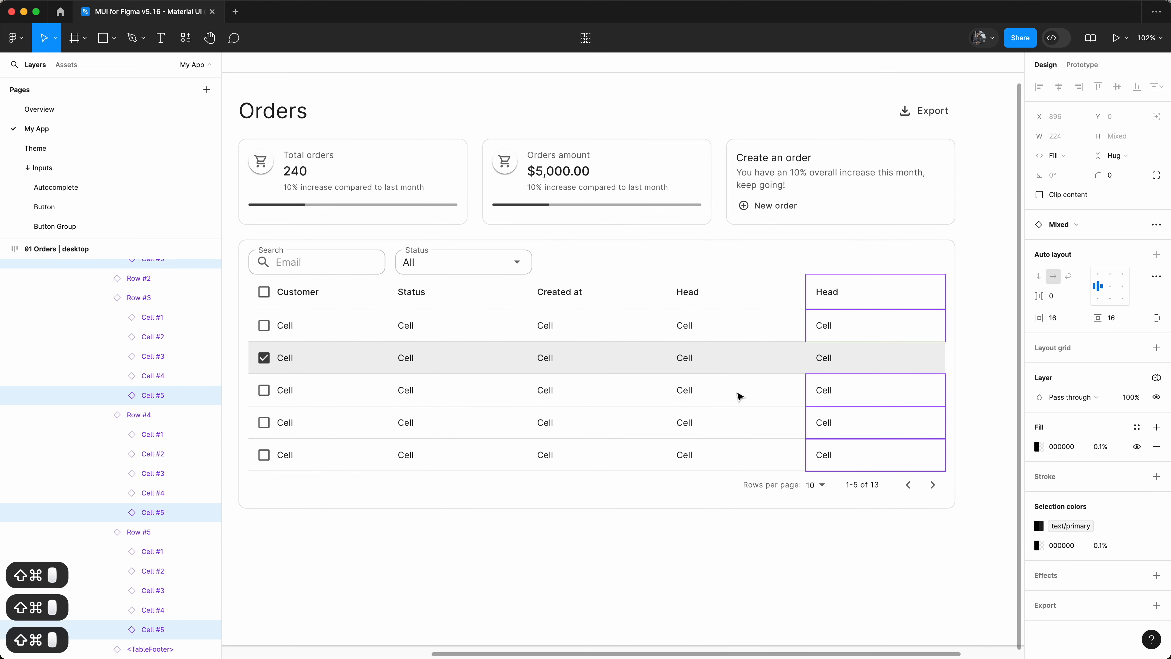
key("BackSpace")
left_click(881, 356, "super")
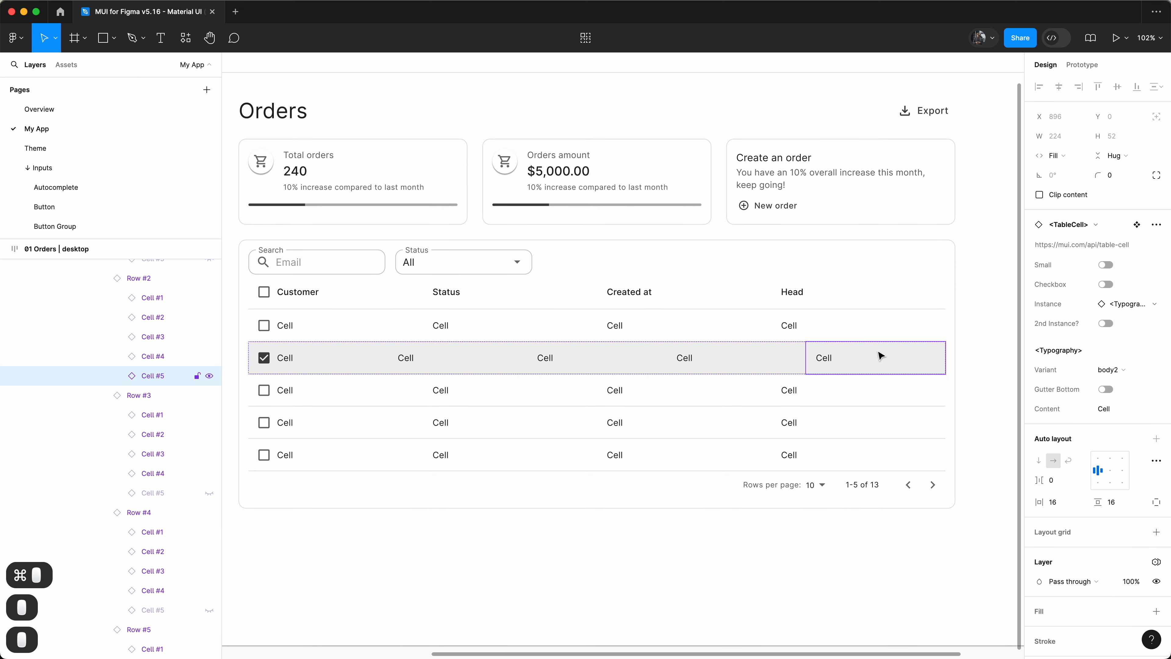
key("BackSpace")
Set the vertical gap between the filters and the table in the table card's CardContent to 16
scroll(878, 352, "left", 4)
triple_click(533, 303)
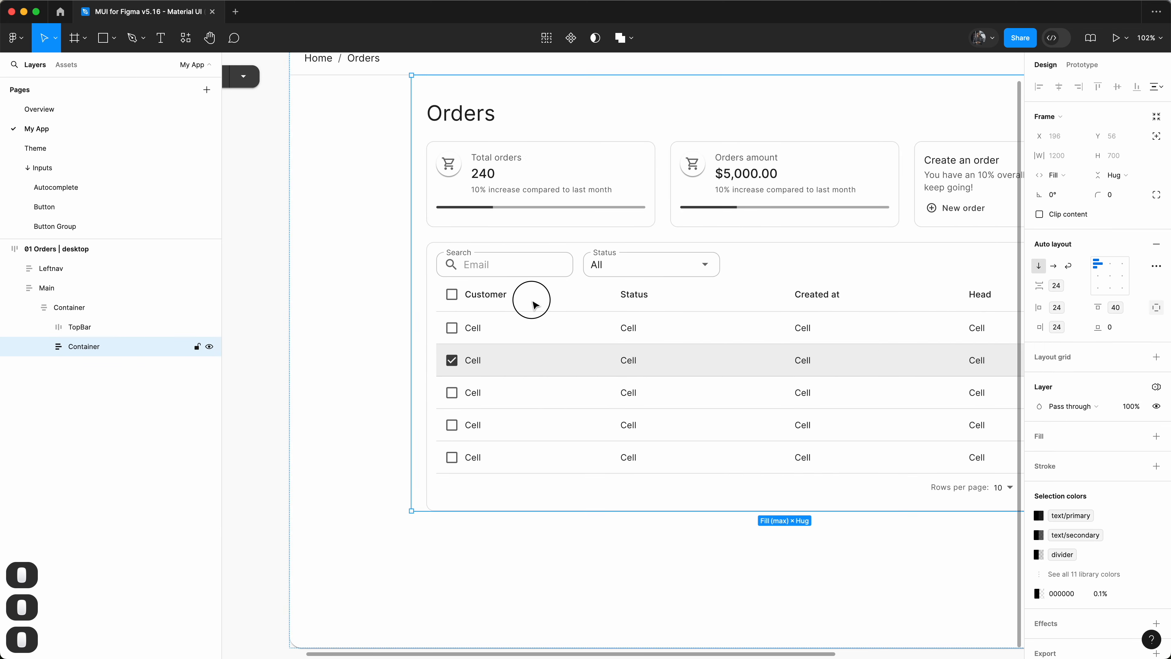
double_click(533, 303)
left_click(534, 303)
left_click(511, 261)
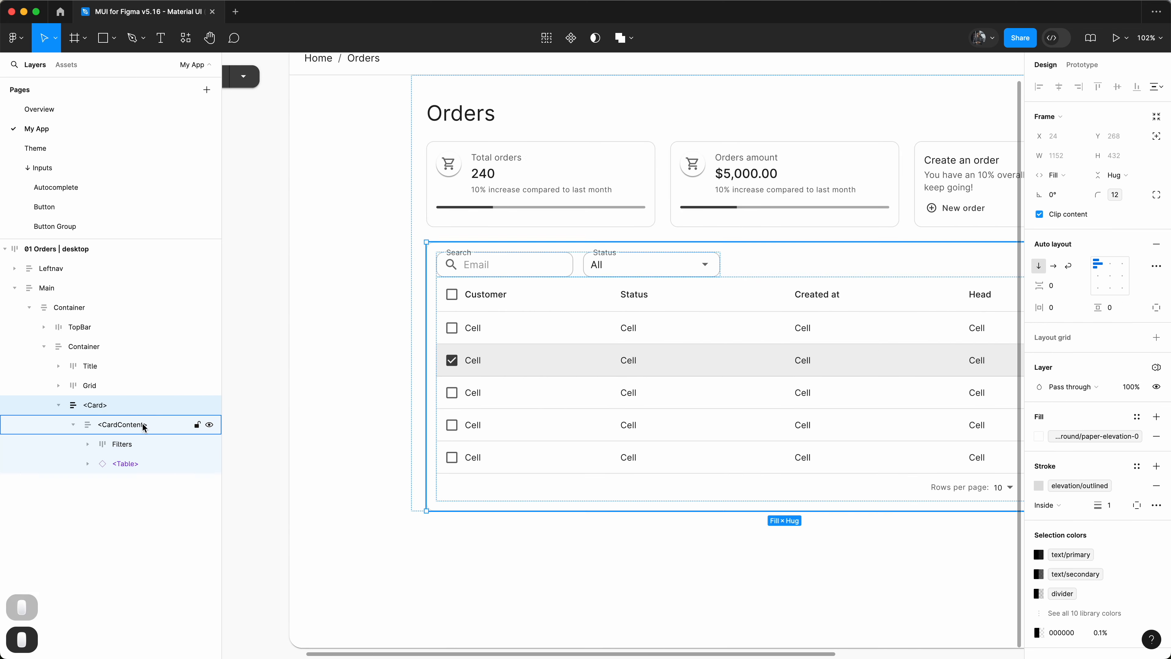
left_click(131, 425)
left_click(1075, 325)
left_click(1135, 457)
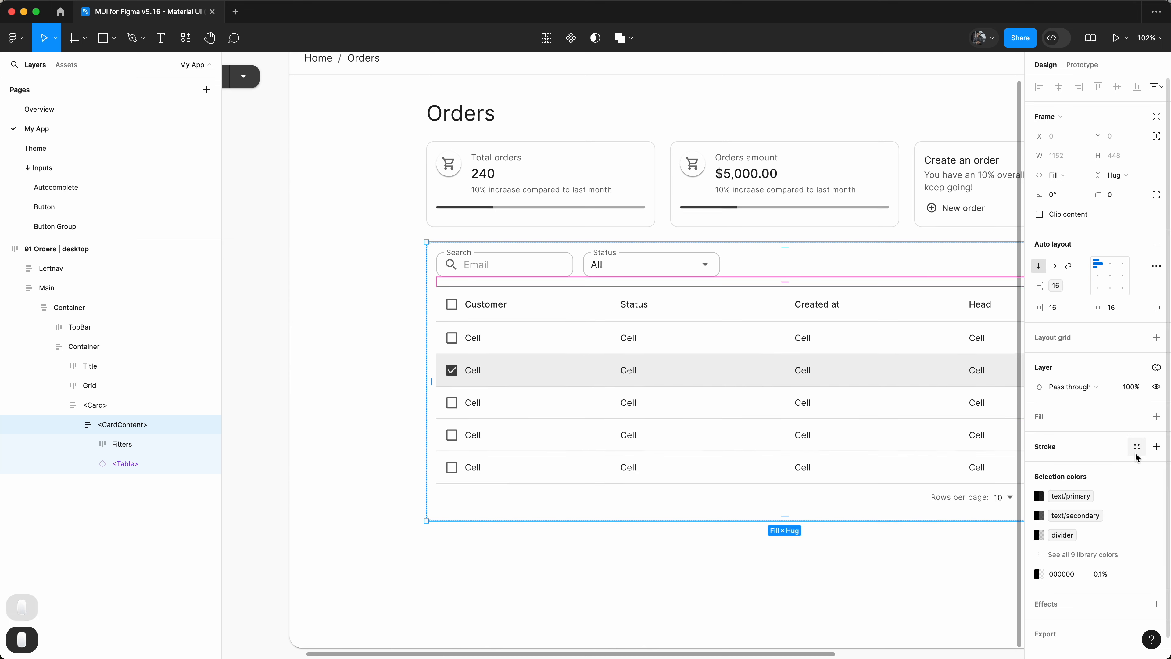
Find the <Avatar> component and place an instance on the empty canvas beside the 01 Orders | desktop frame
scroll(703, 217, "up", 3)
left_click(703, 147)
scroll(726, 318, "right", 5)
key("alt+l")
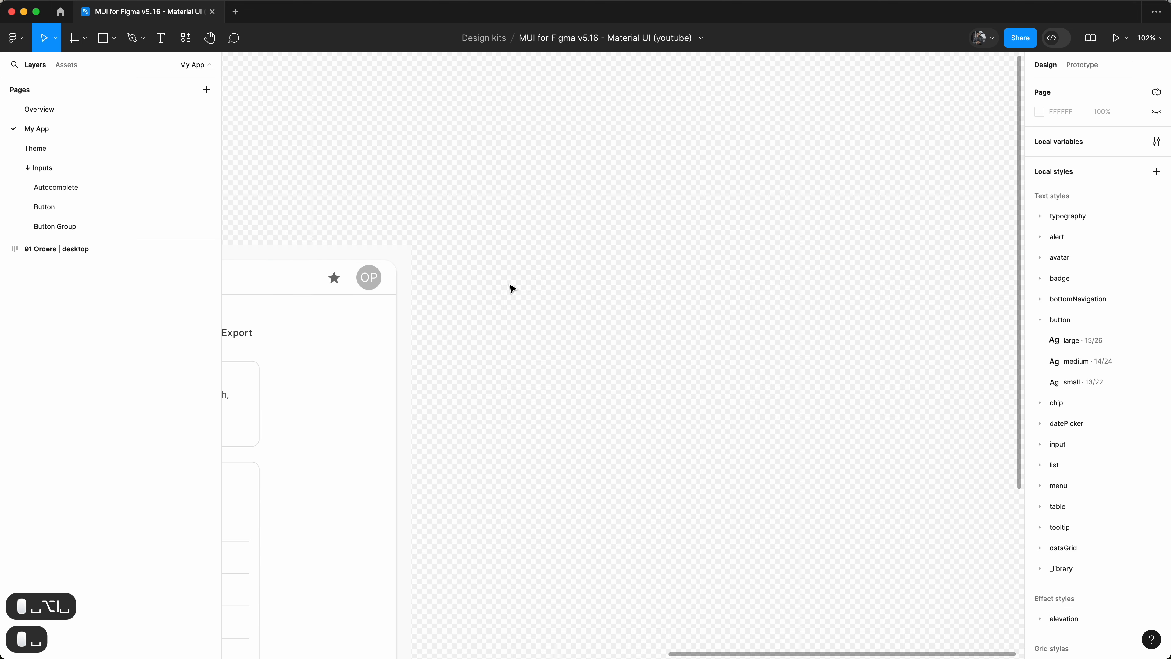
left_click(66, 65)
type("<Avatar>")
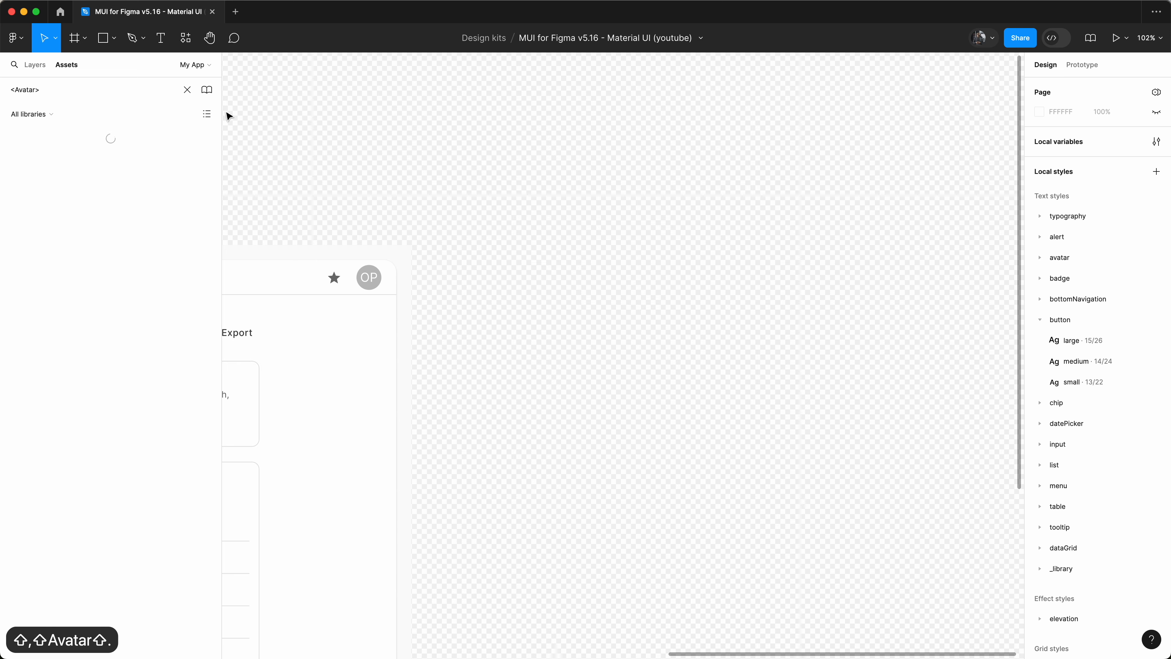
left_click_drag(518, 303, 543, 266)
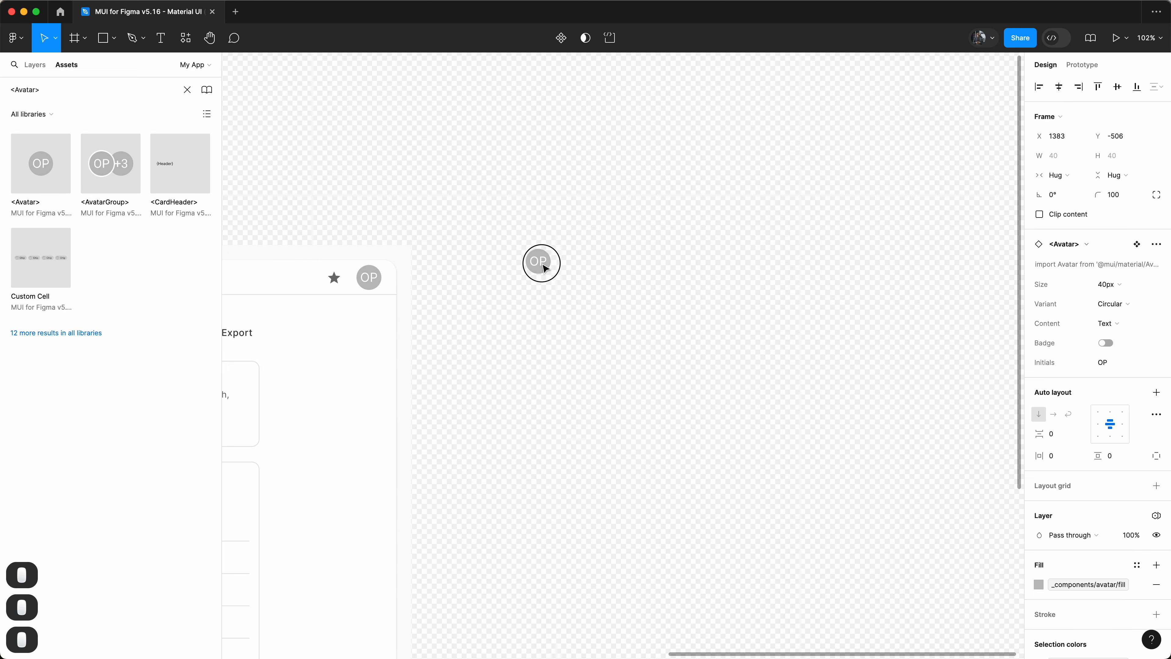
Add the customer's full name as text beside the avatar, with the text/primary fill and the typography/subtitle2 style
left_click(568, 253)
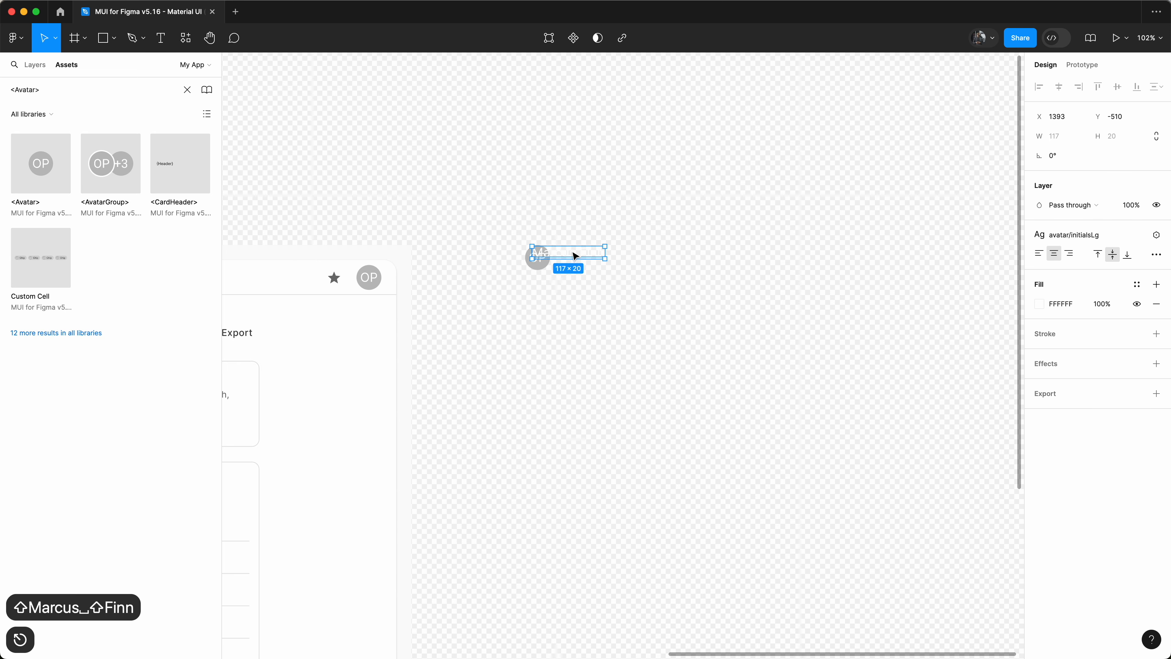
left_click_drag(573, 252, 605, 251)
left_click(1136, 284)
type("text")
left_click(938, 387)
left_click(1088, 234)
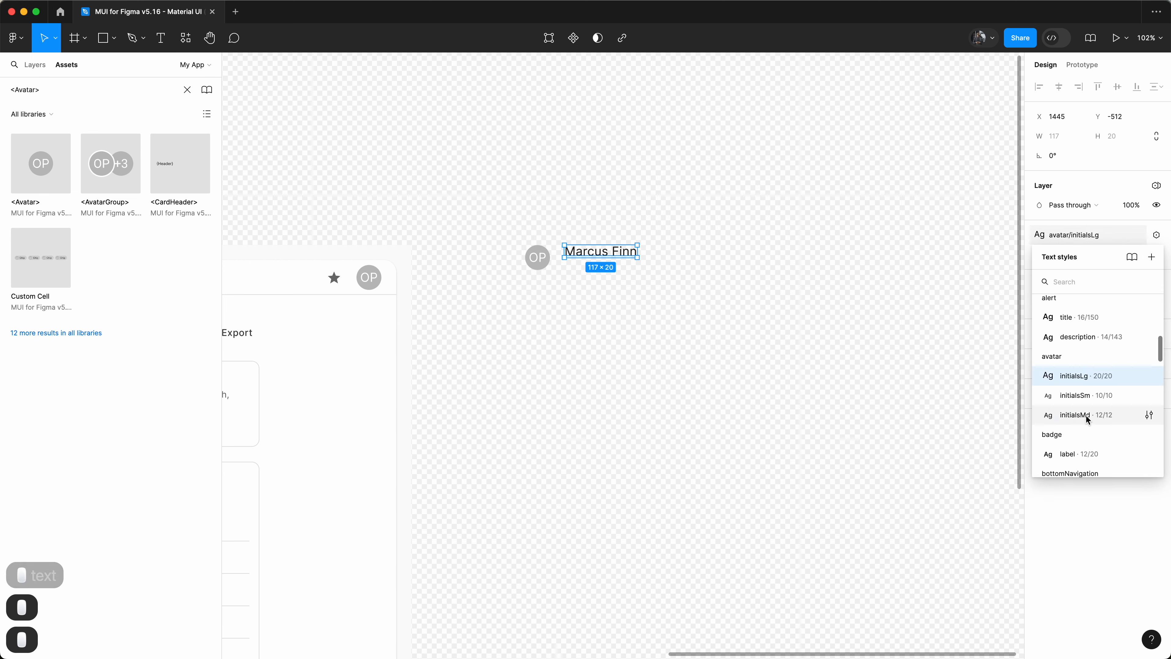
type("sub")
key("Down")
key("Return")
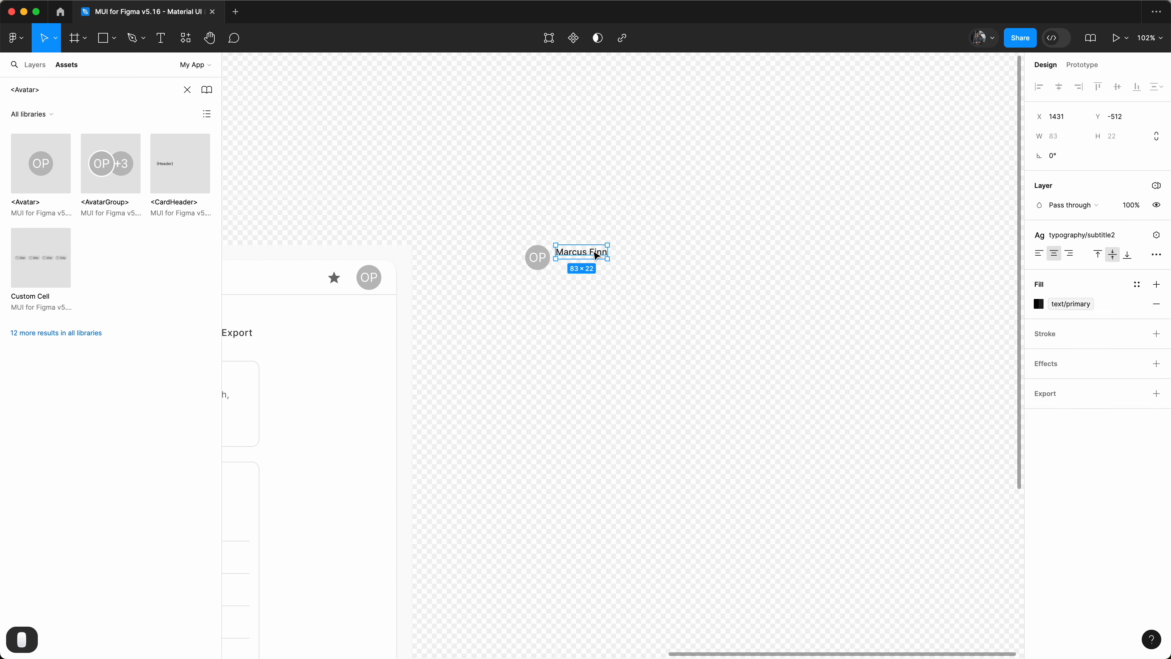
Add the customer's e-mail below the name, then combine text and avatar in an auto-layout component named Orders table / customer cell
key("shift+a")
left_click(35, 64)
key("super+d")
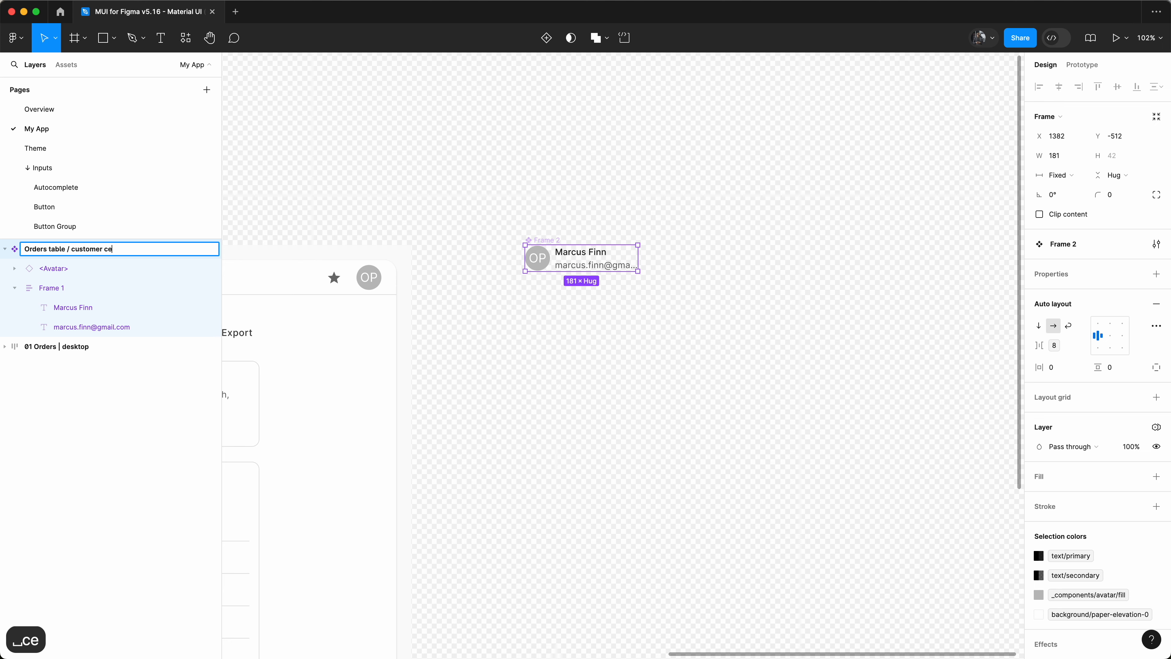
left_click(368, 202)
key("alt+l")
Swap the instance in the Customer column cells of all five rows to the customer cell component
scroll(405, 215, "left", 15)
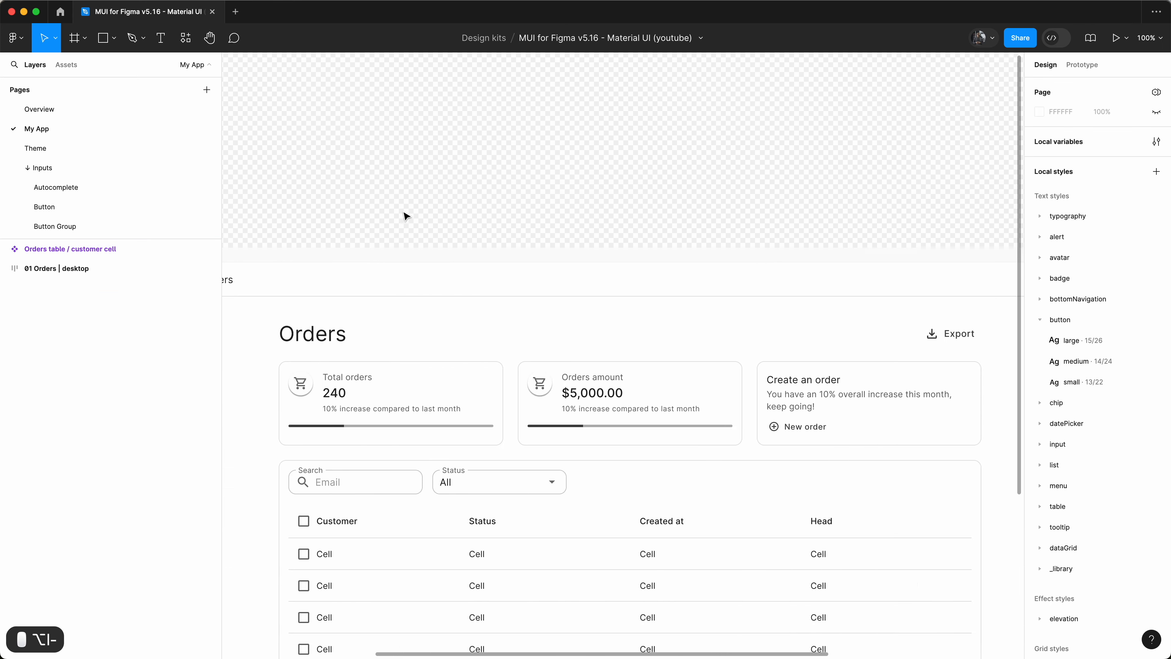
scroll(405, 215, "down", 3)
scroll(454, 480, "down", 3)
left_click(470, 343, "shift+super")
left_click(470, 369, "shift+super")
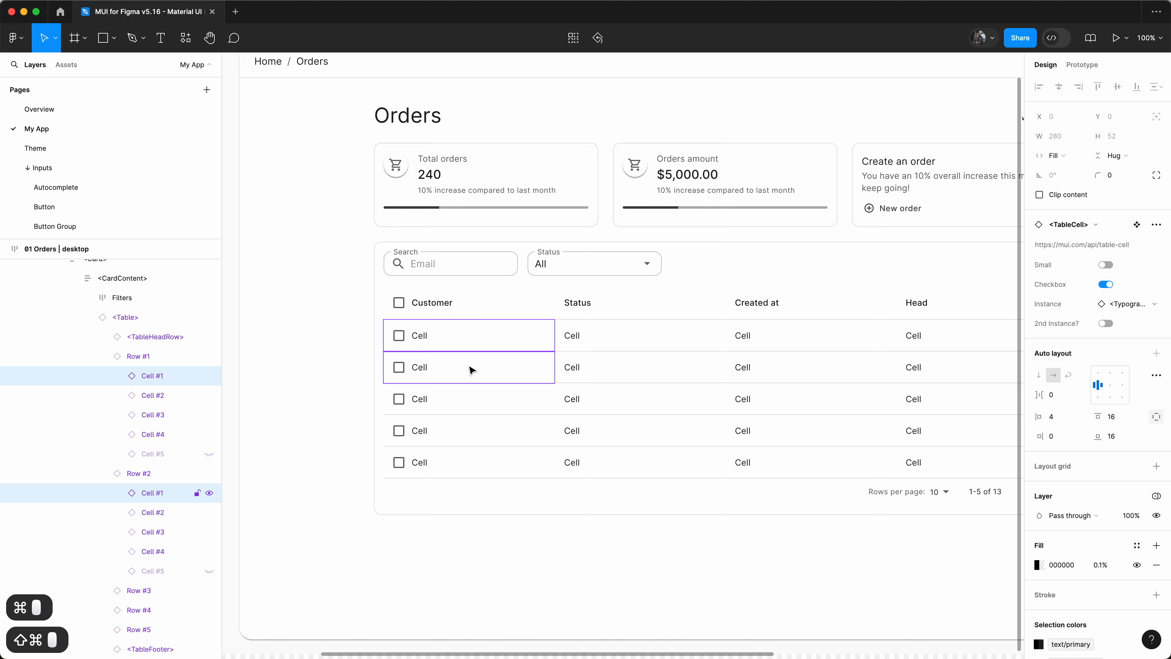
left_click(467, 400, "shift+super")
left_click(465, 434, "shift+super")
left_click(463, 461, "shift+super")
left_click(1124, 305)
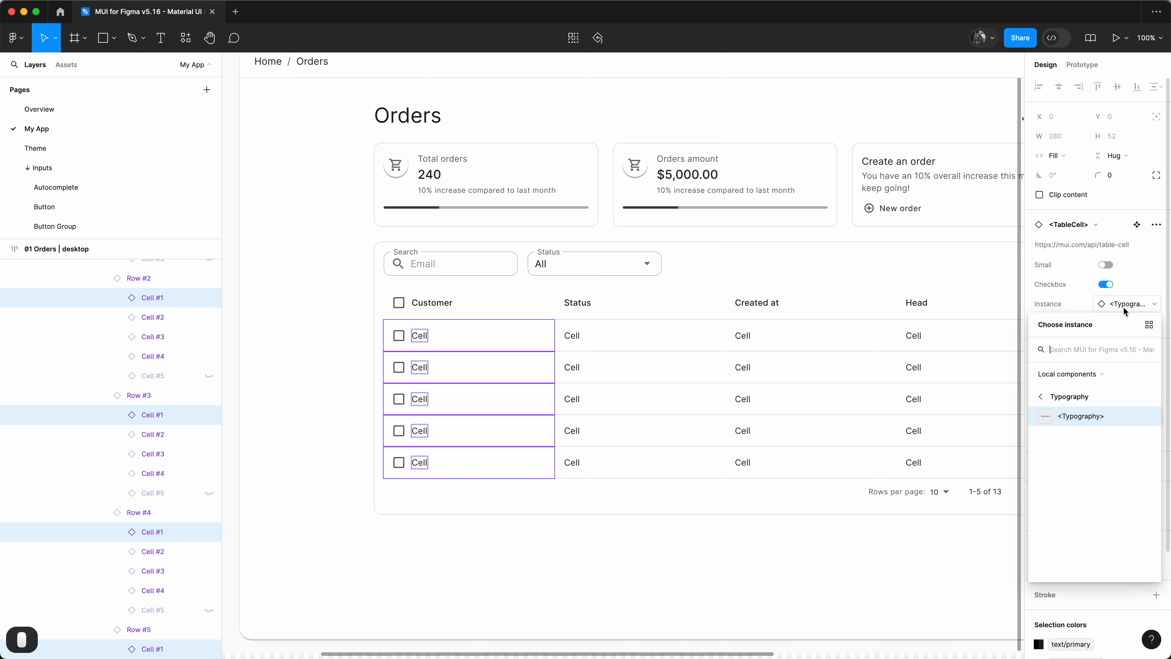
type("customer cell")
key("Return")
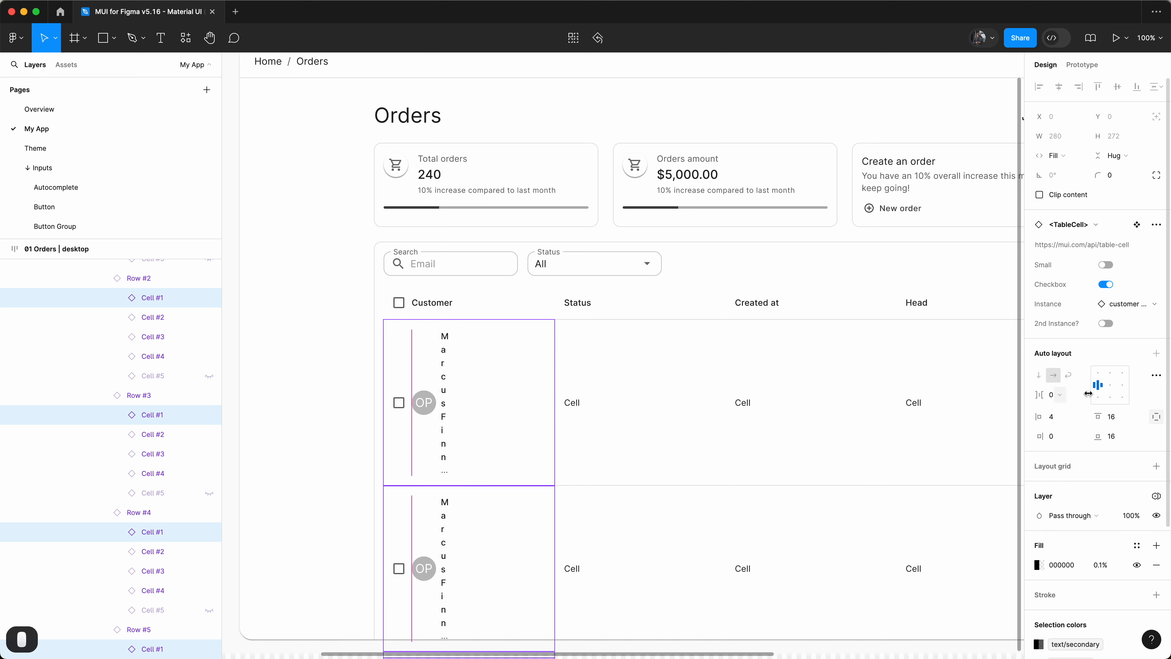
Set the horizontal sizing of the first row's customer cell instance to Fill container
double_click(447, 351)
double_click(447, 352)
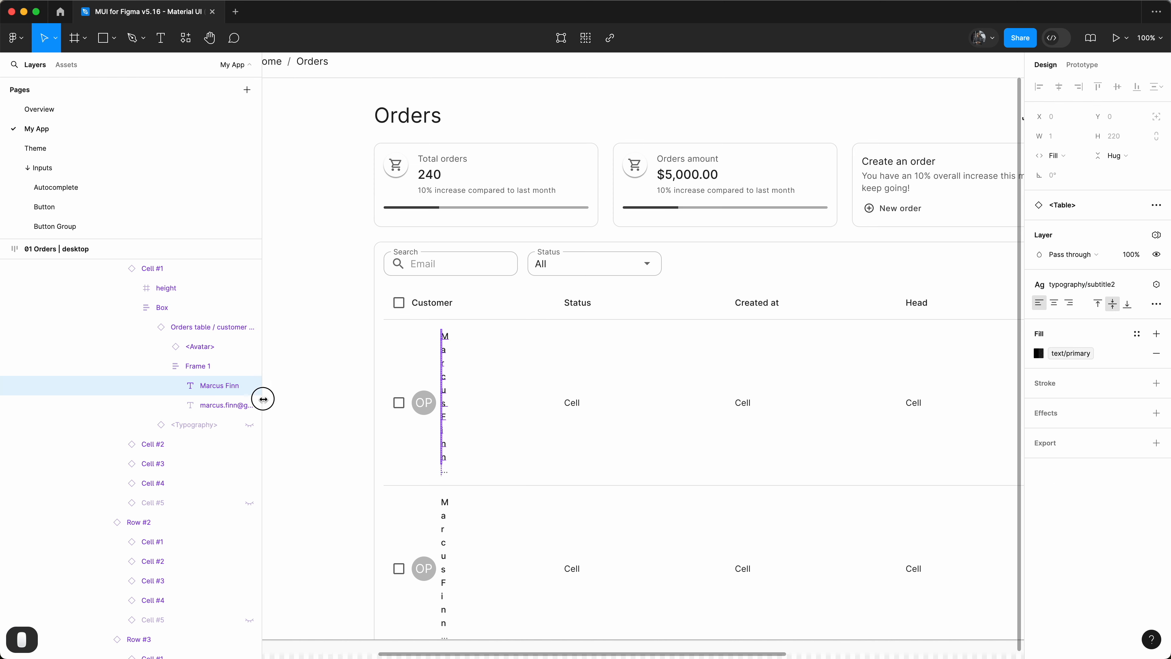
left_click(201, 366)
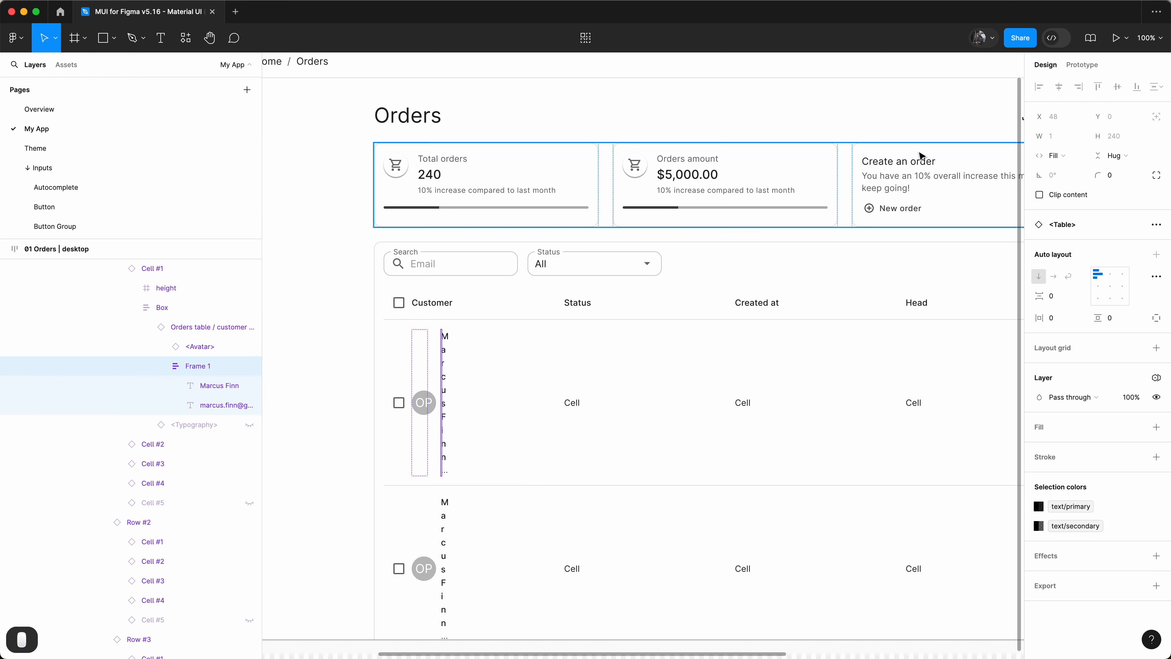
left_click(214, 329)
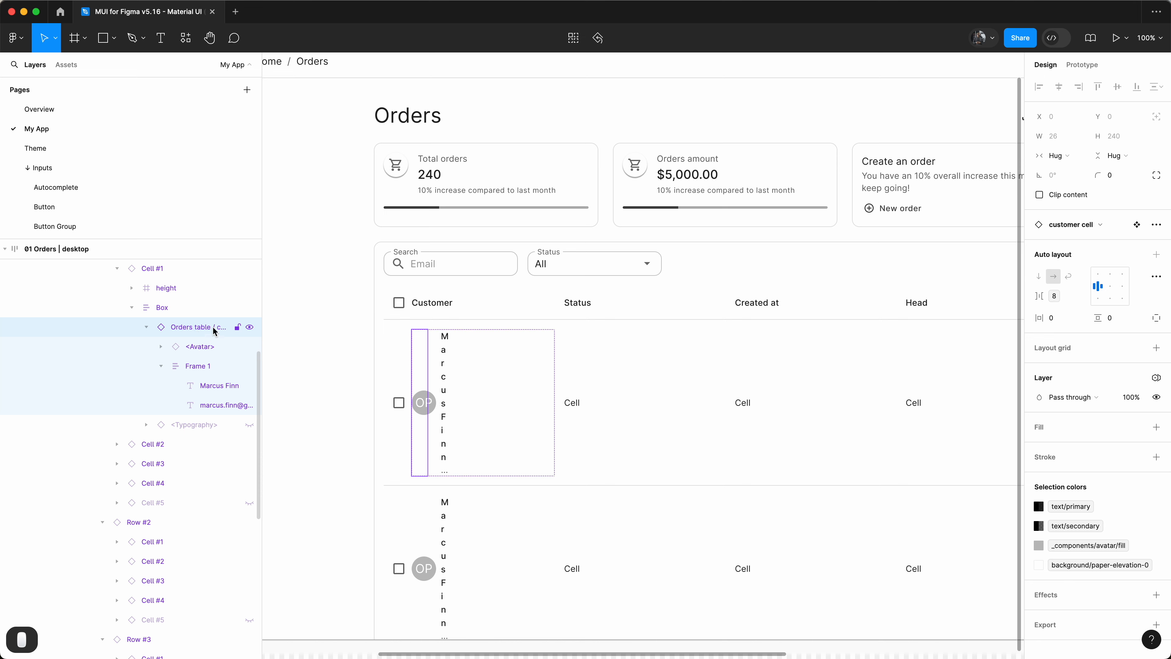
left_click(1052, 159)
left_click(1074, 171)
Try to select all layers matching the squeezed customer name texts in the second and third rows
left_click(446, 387, "super")
scroll(459, 340, "down", 5)
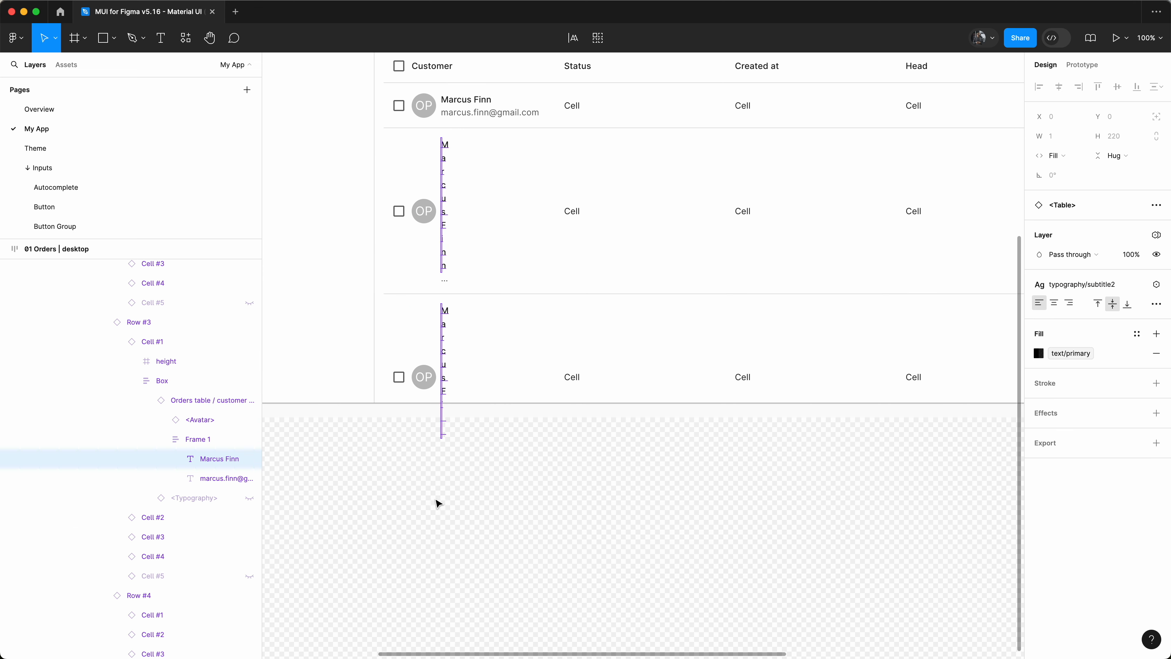
left_click(586, 38)
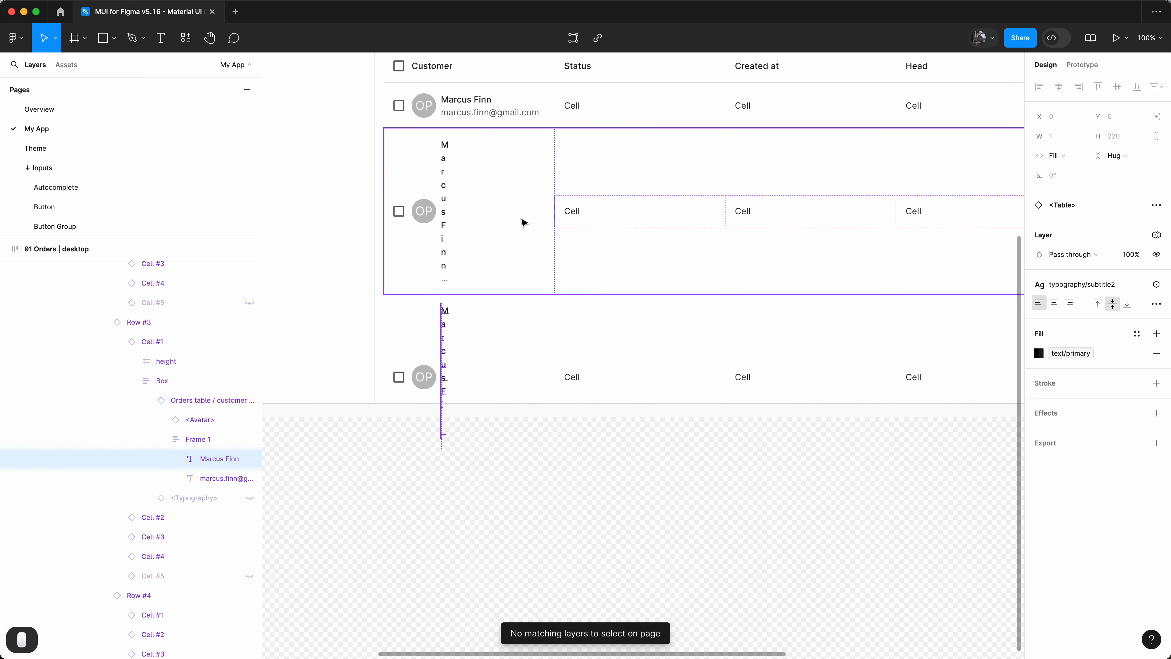
Set the horizontal sizing of the customer cell instances in the second and third rows to Fill container
scroll(507, 230, "up", 2)
left_click(447, 244, "super")
key("backslash")
key("backslash")
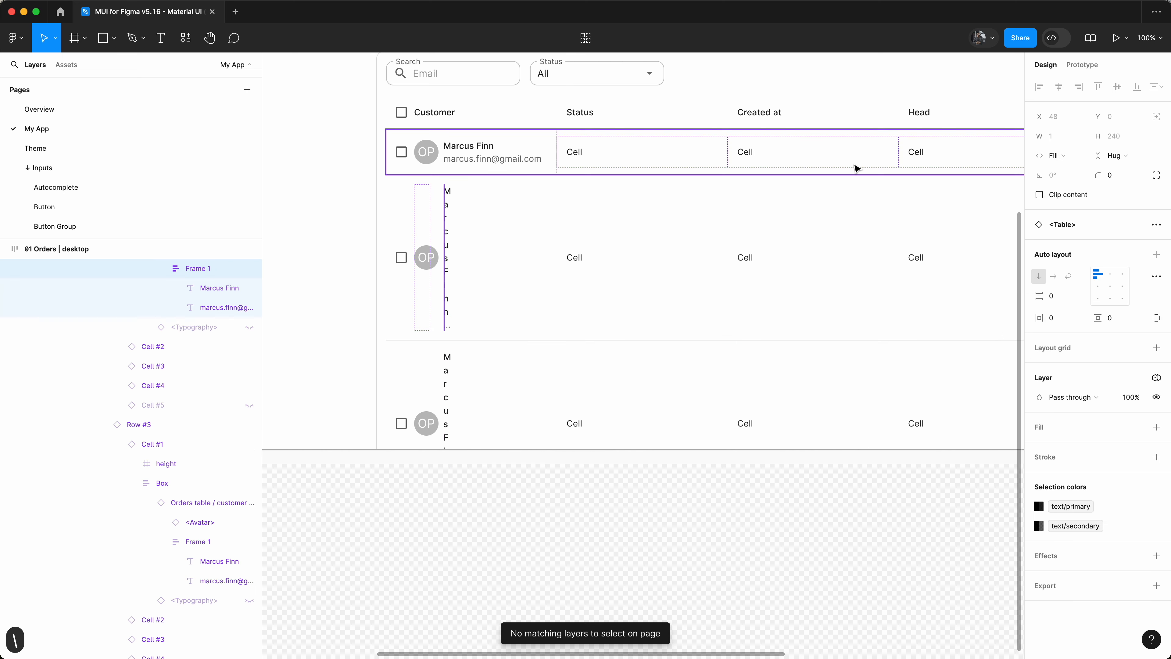
left_click(1054, 156)
left_click(1072, 172)
left_click(445, 265, "super")
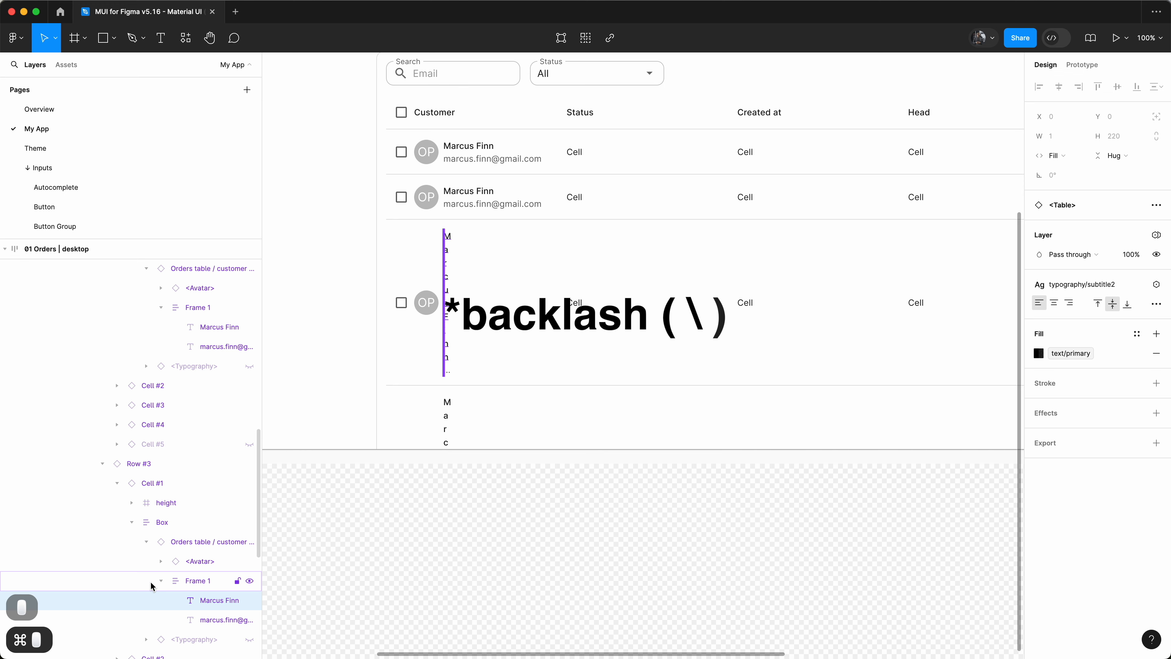
left_click(178, 545)
key("alt+l")
left_click(1054, 156)
left_click(1071, 170)
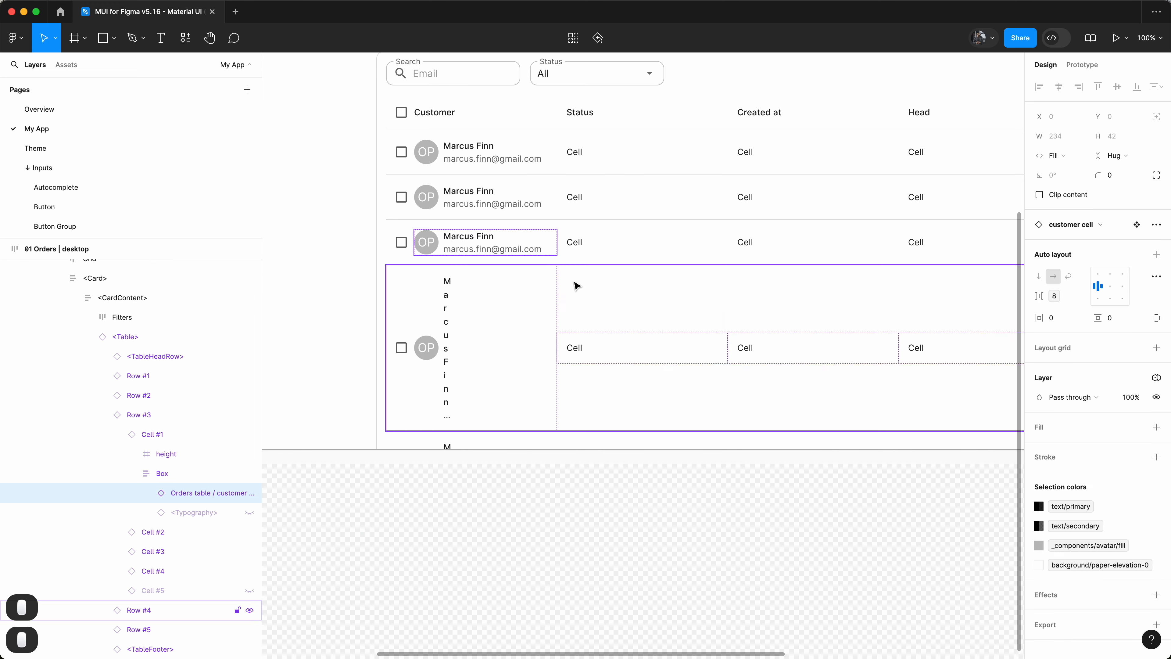
Make the customer cell instances in the fourth and fifth rows fill their container horizontally
left_click(446, 286, "super")
key("backslash")
key("backslash")
left_click(1053, 156)
left_click(1070, 169)
left_click(445, 382, "super")
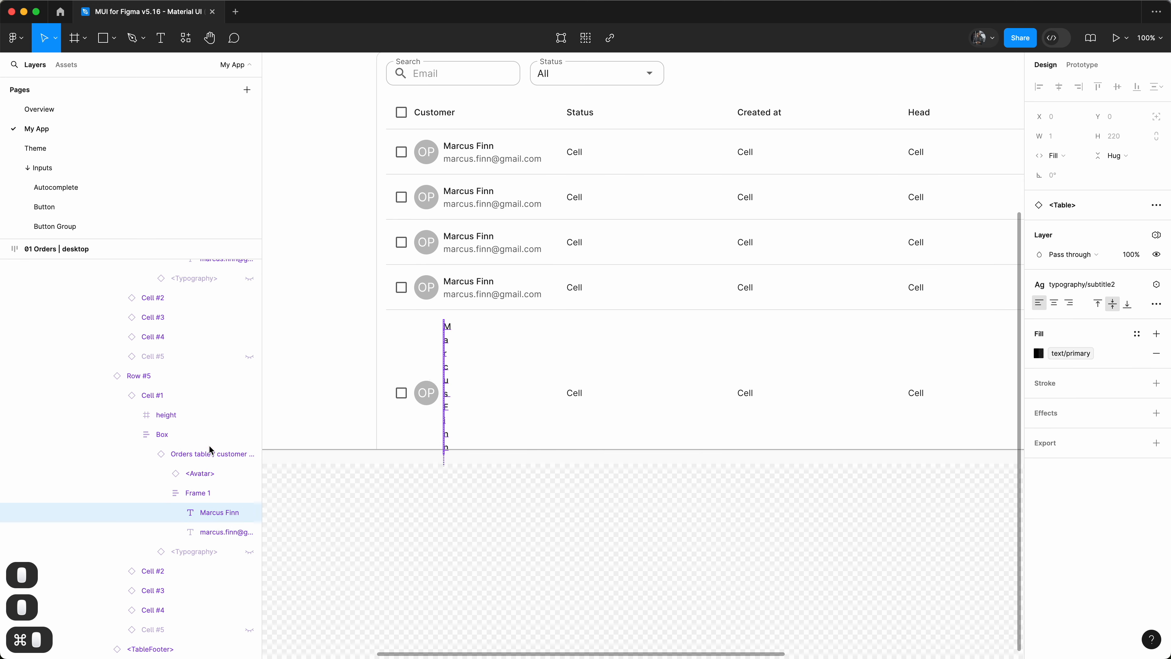
key("backslash")
key("backslash")
left_click(1053, 156)
left_click(1070, 169)
left_click(758, 340)
Swap the instance in the Status column cells of all five rows to the <Stack> component
scroll(758, 341, "up", 4)
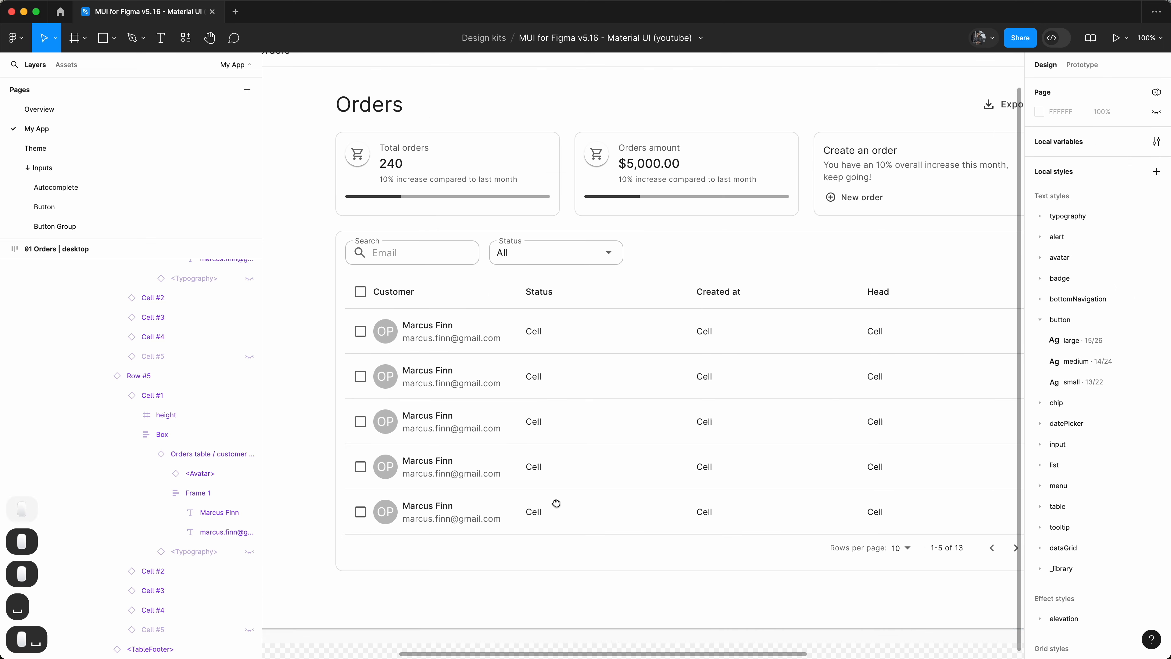
left_click(465, 251)
left_click(586, 331, "super")
left_click(593, 376, "shift+super")
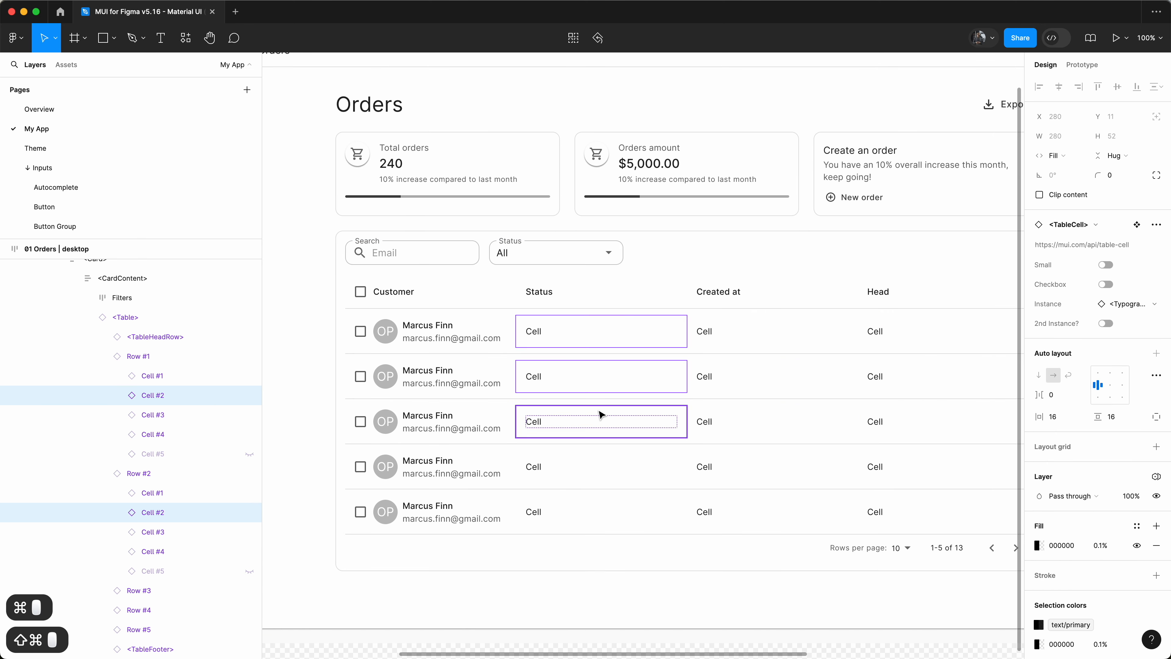
left_click(598, 417, "shift+super")
left_click(625, 464, "shift+super")
left_click(650, 495, "shift+super")
key("super+z")
left_click(659, 508, "shift+super")
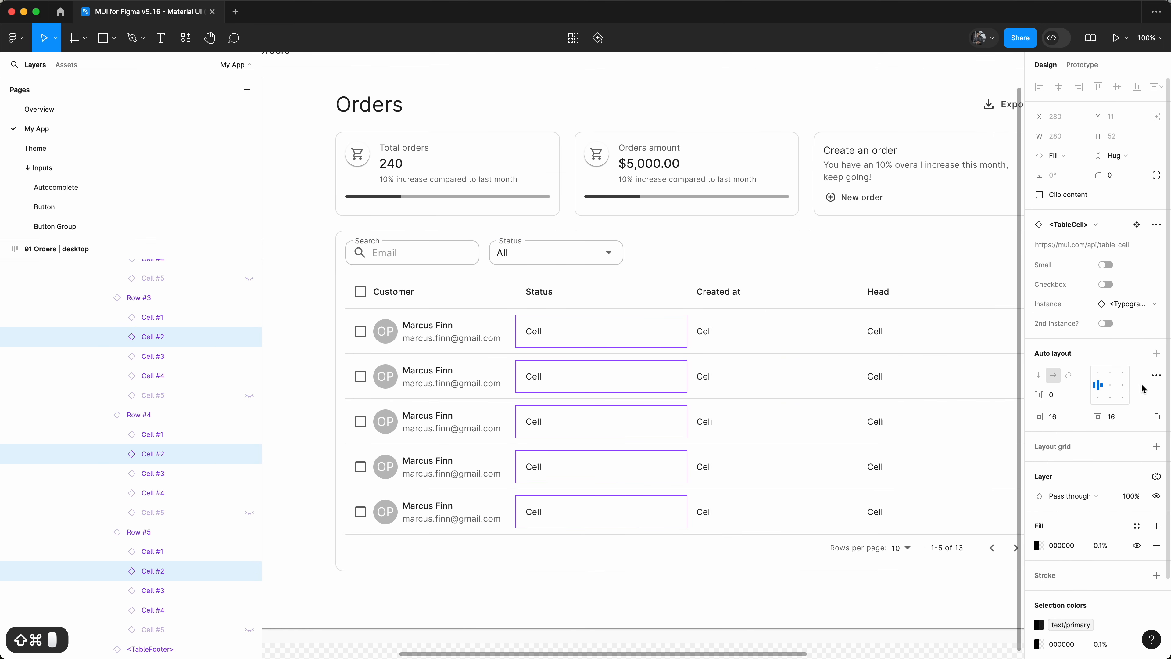
left_click(1137, 304)
type("<Stack>")
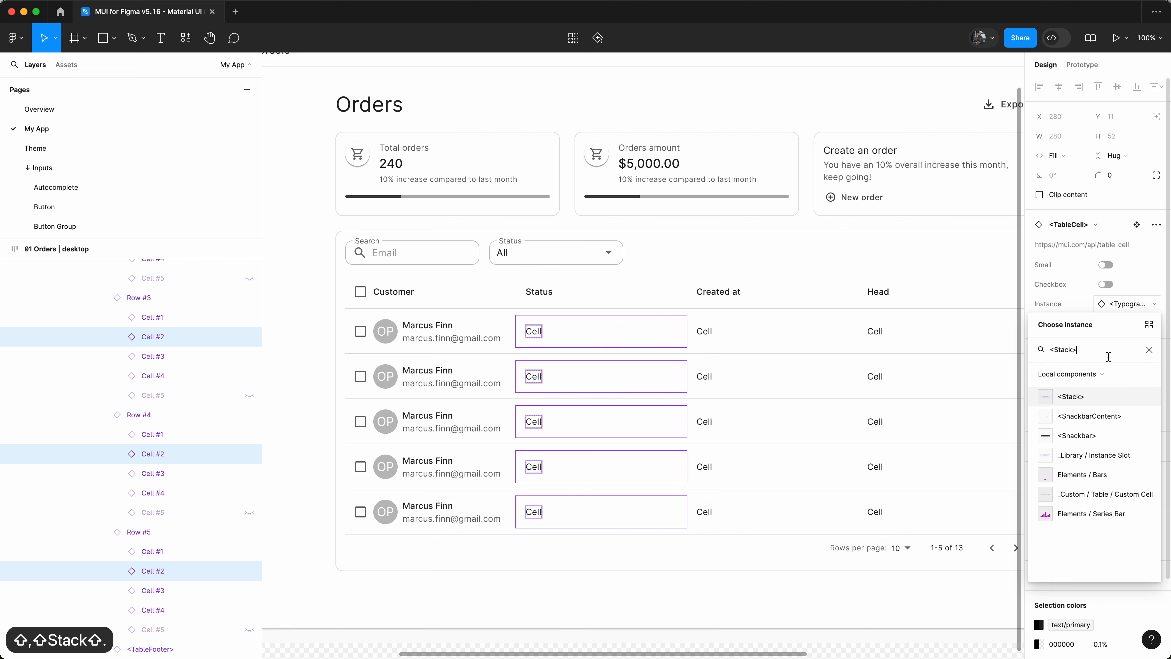
left_click(1087, 396)
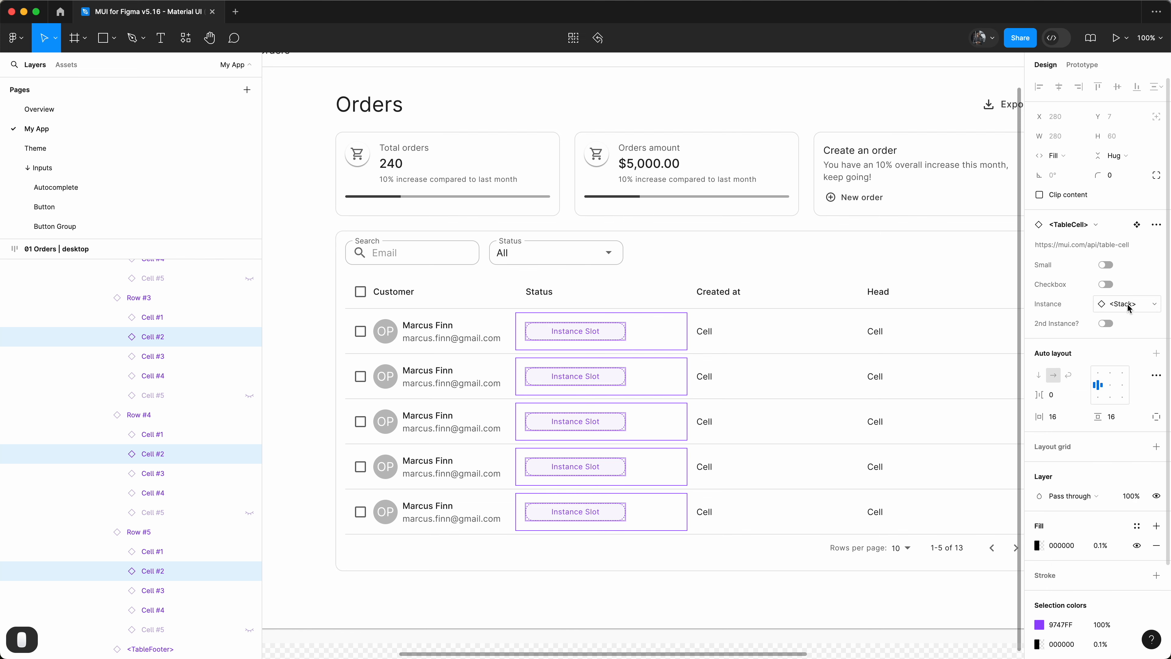
Set the <Stack> in all five Status cells to 2 instances, Column direction and spacing 1
left_click(614, 331, "super")
left_click(614, 380, "shift+super")
left_click(615, 422, "shift+super")
left_click(616, 466, "shift+super")
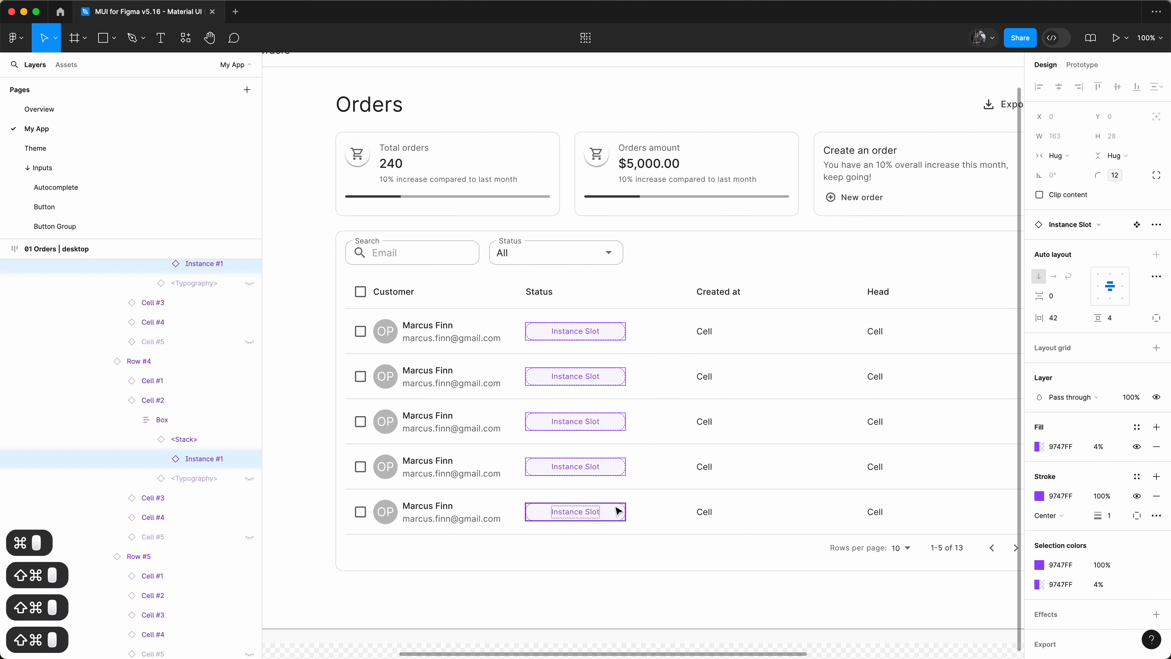
left_click(617, 510, "shift+super")
key("shift+Return")
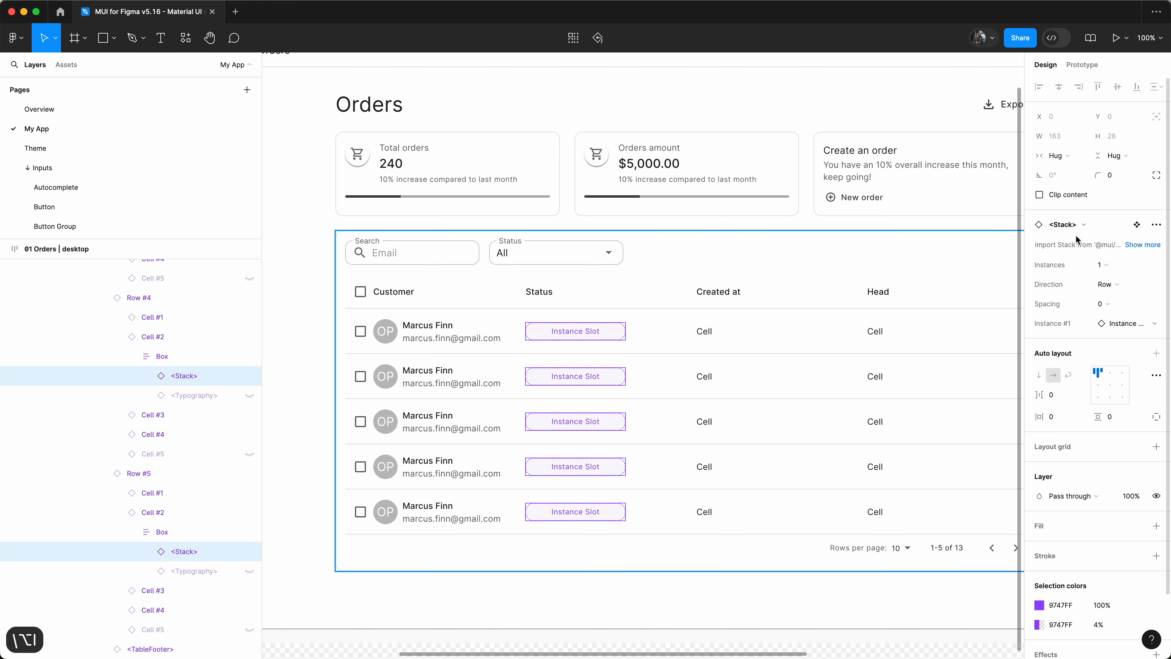
left_click(1109, 268)
left_click(1106, 284)
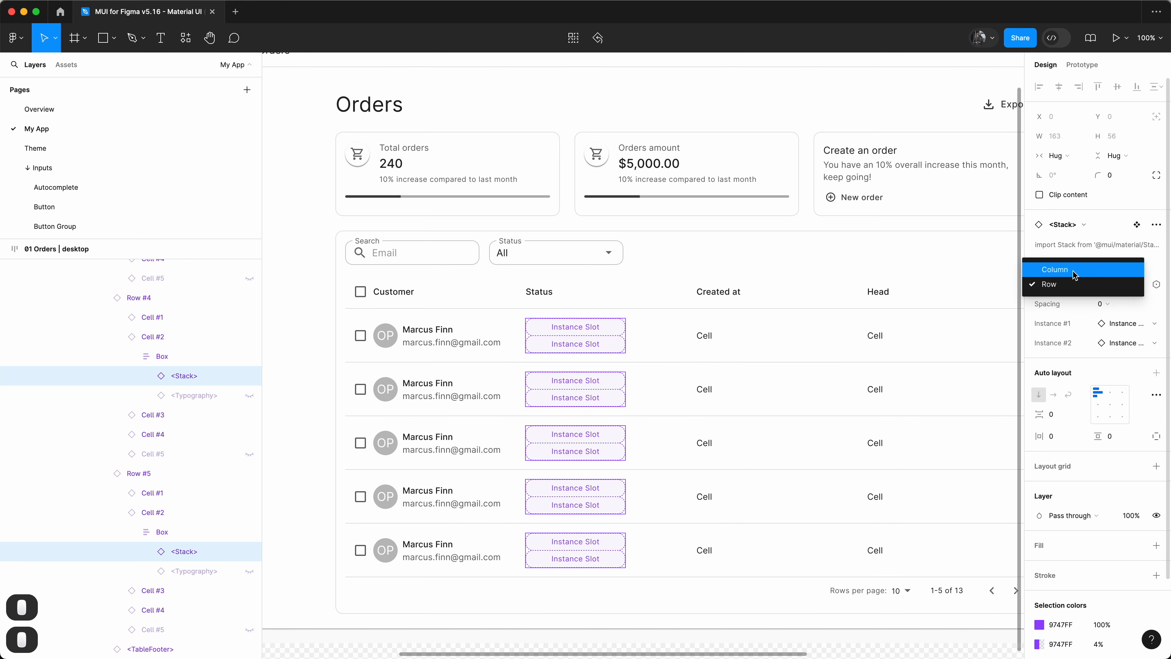
left_click(1074, 270)
left_click(1102, 304)
left_click(1102, 319)
Set the first instance of the <Stack> in all five Status cells to the <Icon> component
left_click(1120, 323)
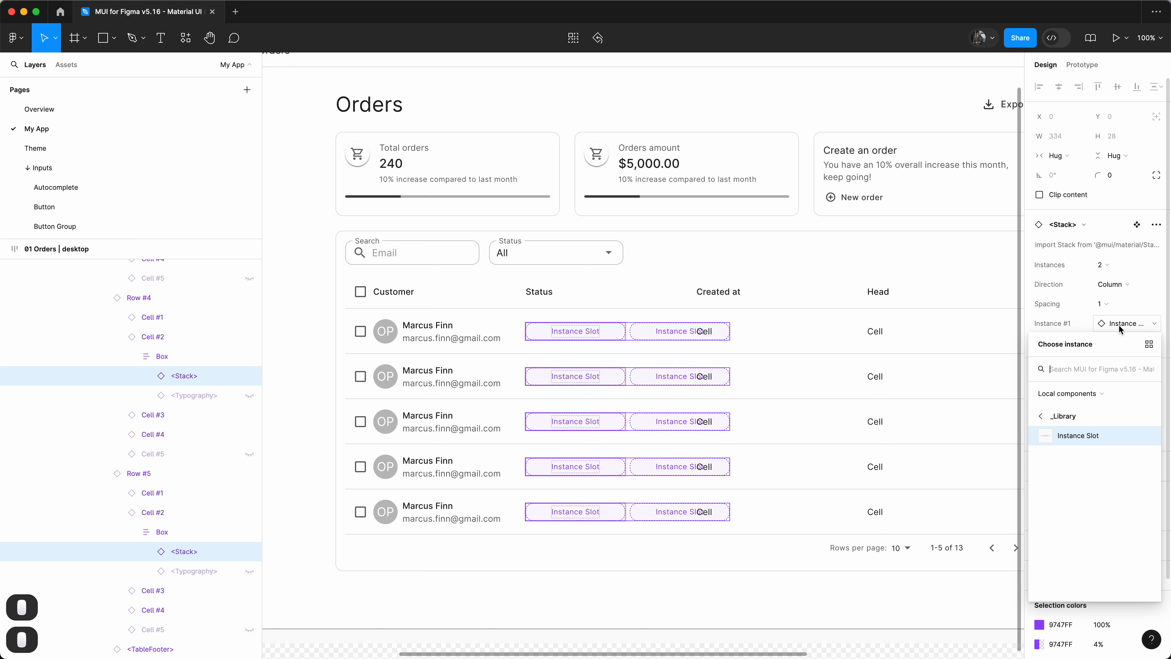
type("<Icon>")
left_click(1069, 416)
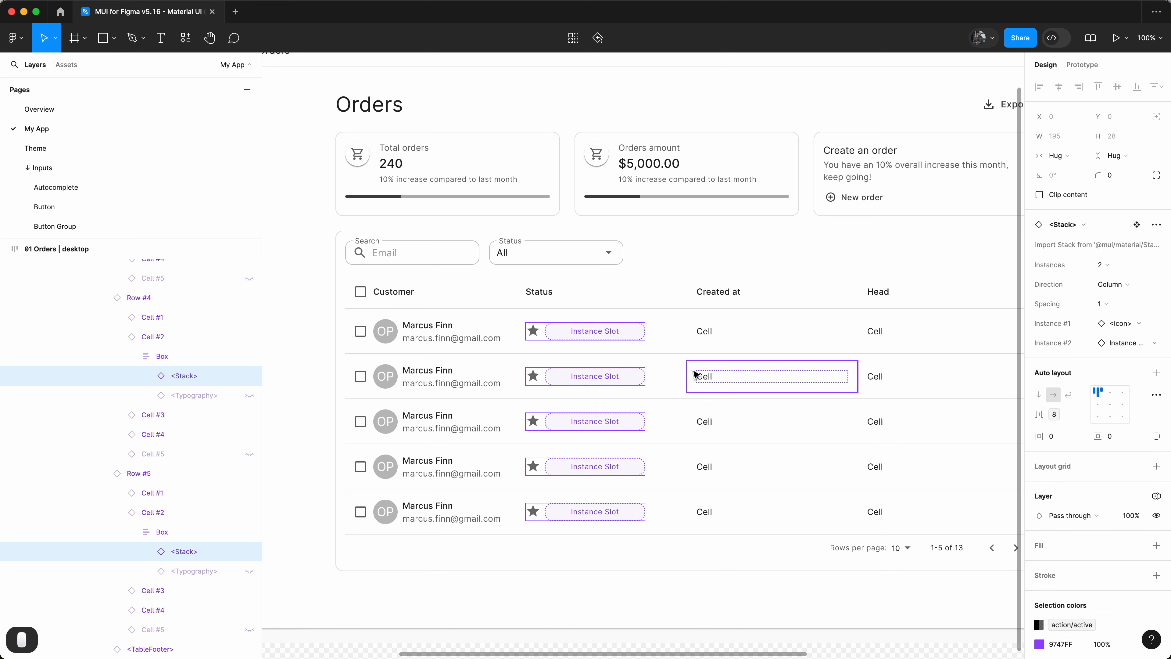
Swap the second instance slot in all five Status cells to <Typography> with the body2 variant
left_click(559, 332, "super")
left_click(559, 376, "shift+super")
left_click(560, 421, "shift+super")
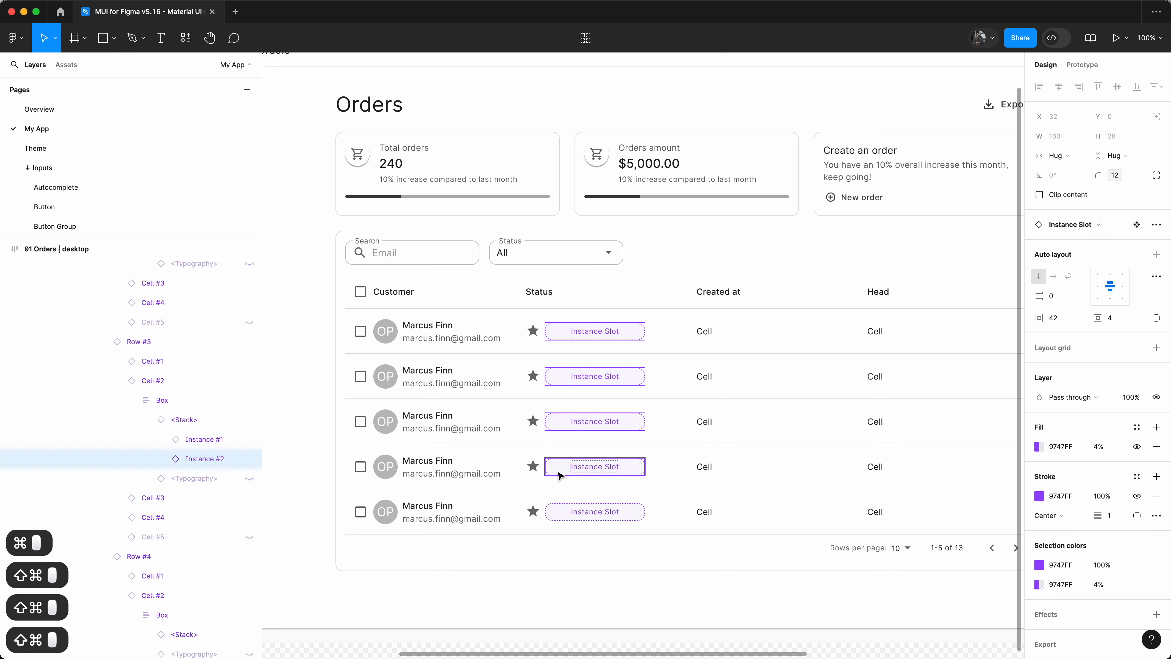
left_click(560, 469, "shift+super")
left_click(561, 510, "shift+super")
left_click(1070, 225)
type("<ty")
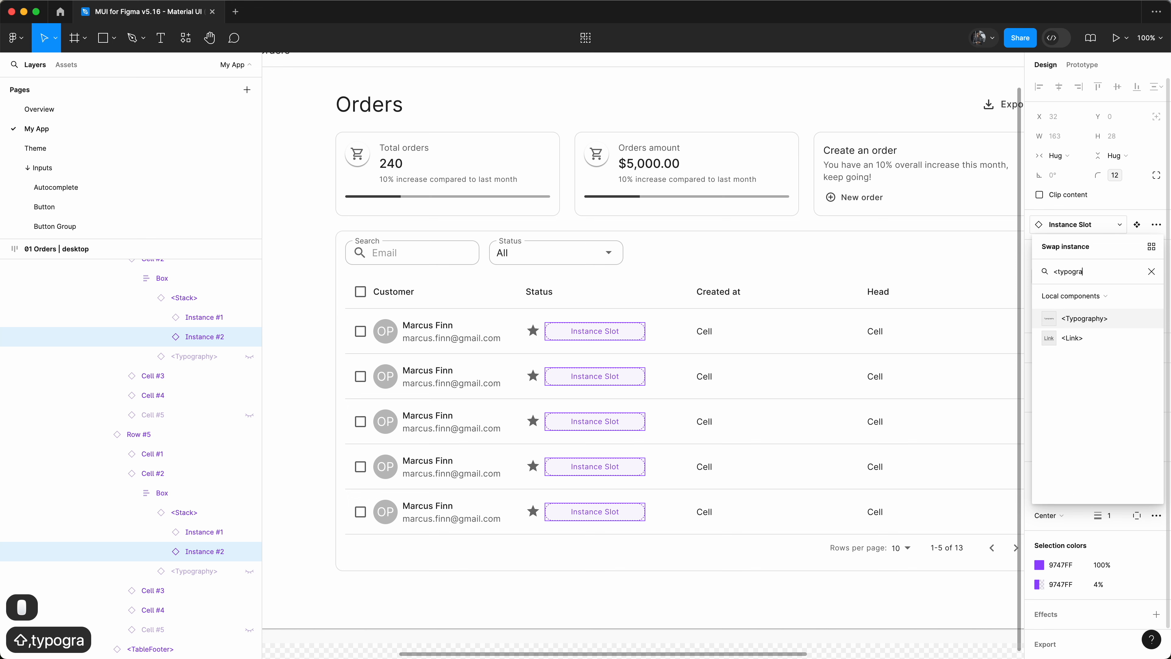
type("pogra")
left_click(1079, 318)
left_click(1111, 241)
left_click(1064, 264)
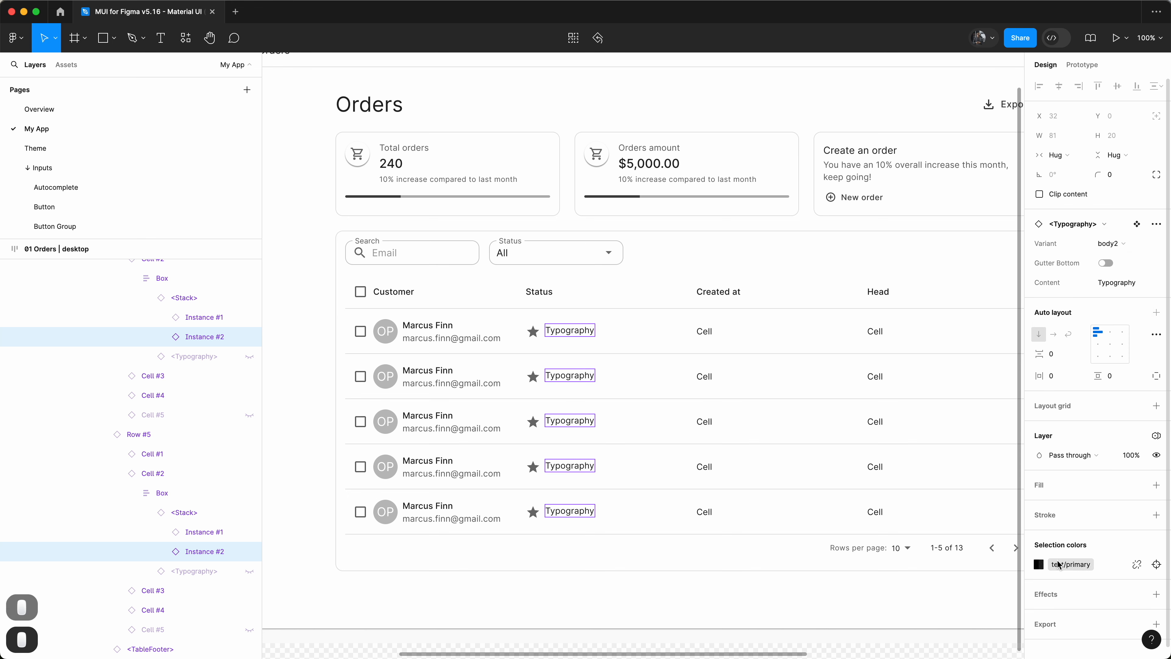
Vertically center the contents of the <Stack> in all five Status cells, keeping them left-aligned
left_click(570, 331, "super")
left_click(560, 376, "shift+super")
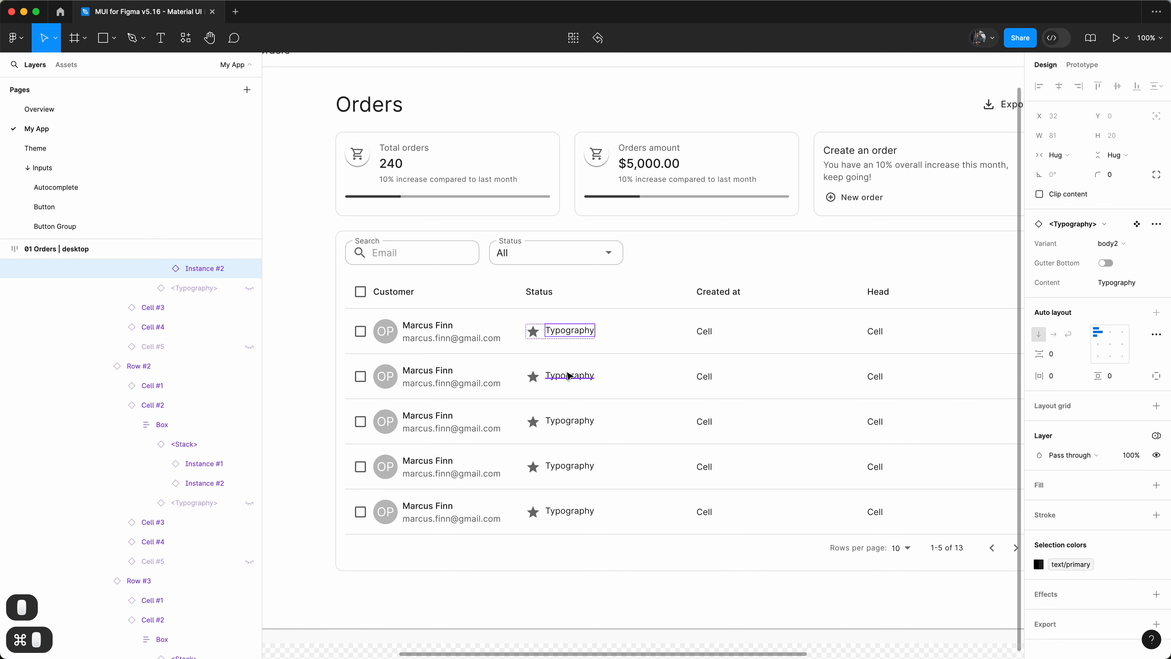
left_click(555, 421, "shift+super")
left_click(568, 466, "shift+super")
key("backslash")
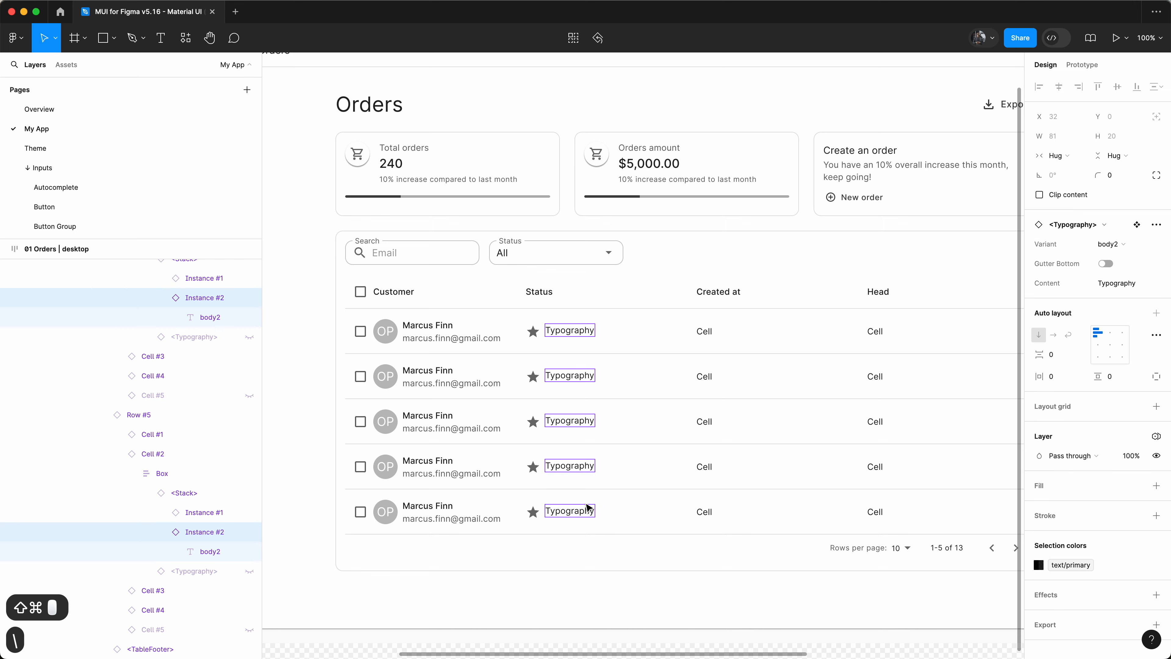
key("backslash")
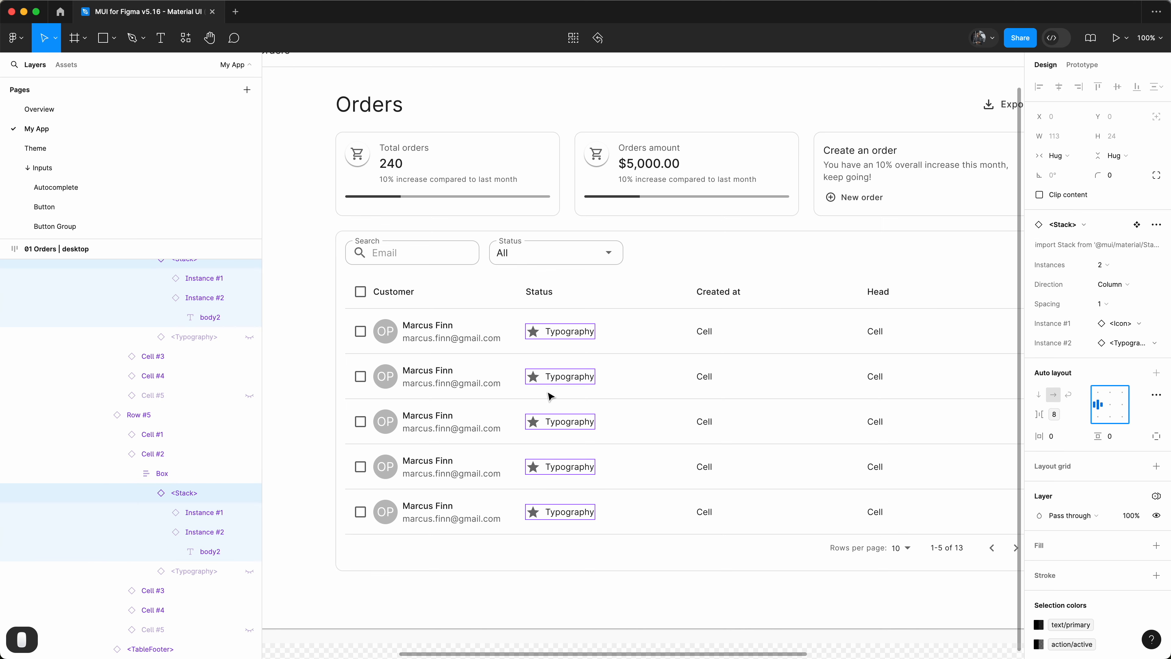
Swap the star icon in the Status cells of the first, second and fifth rows to CheckCircleFilled
left_click(533, 331, "super")
left_click(533, 376, "shift+super")
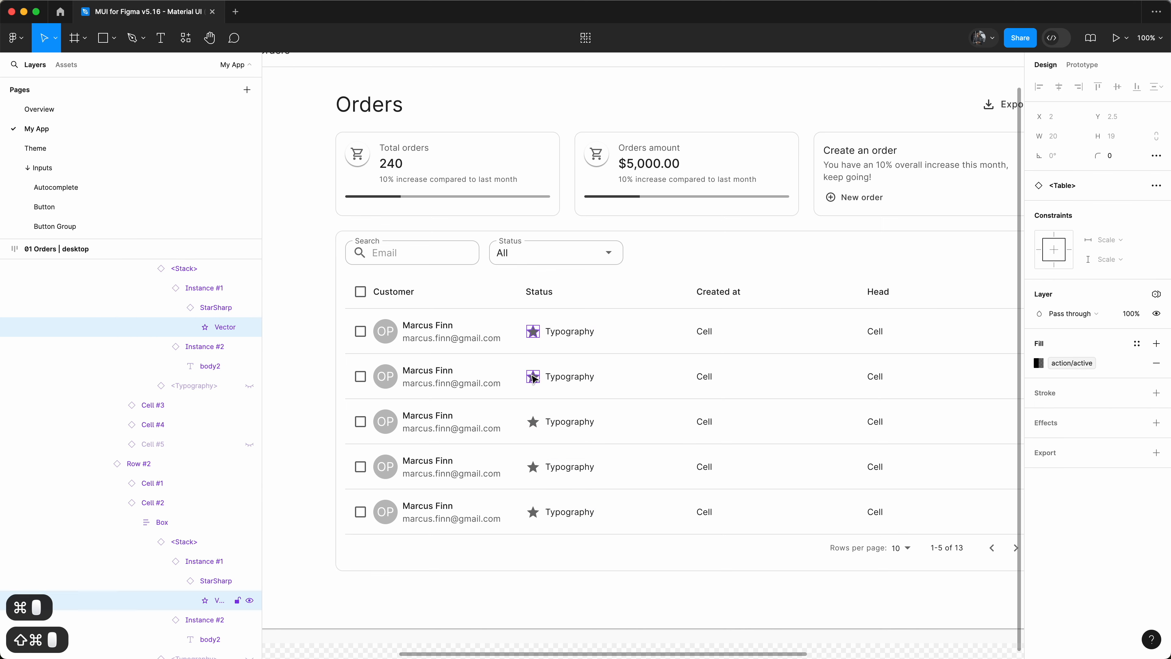
left_click(532, 520, "shift+super")
key("backslash")
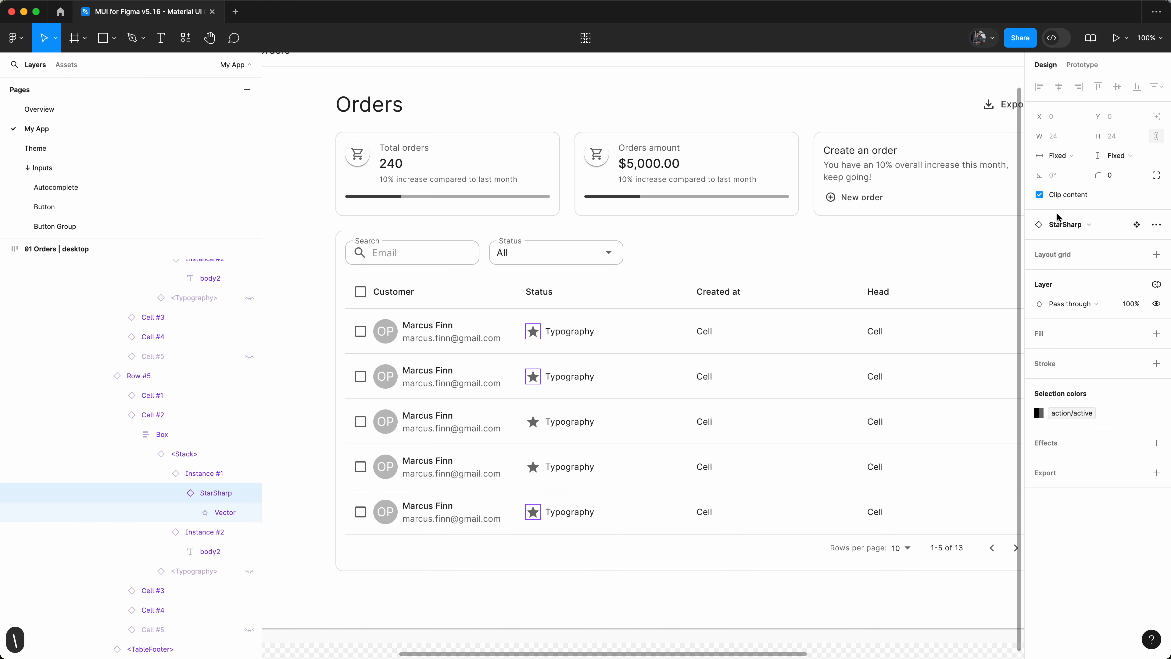
left_click(1065, 224)
type("Check")
key("Return")
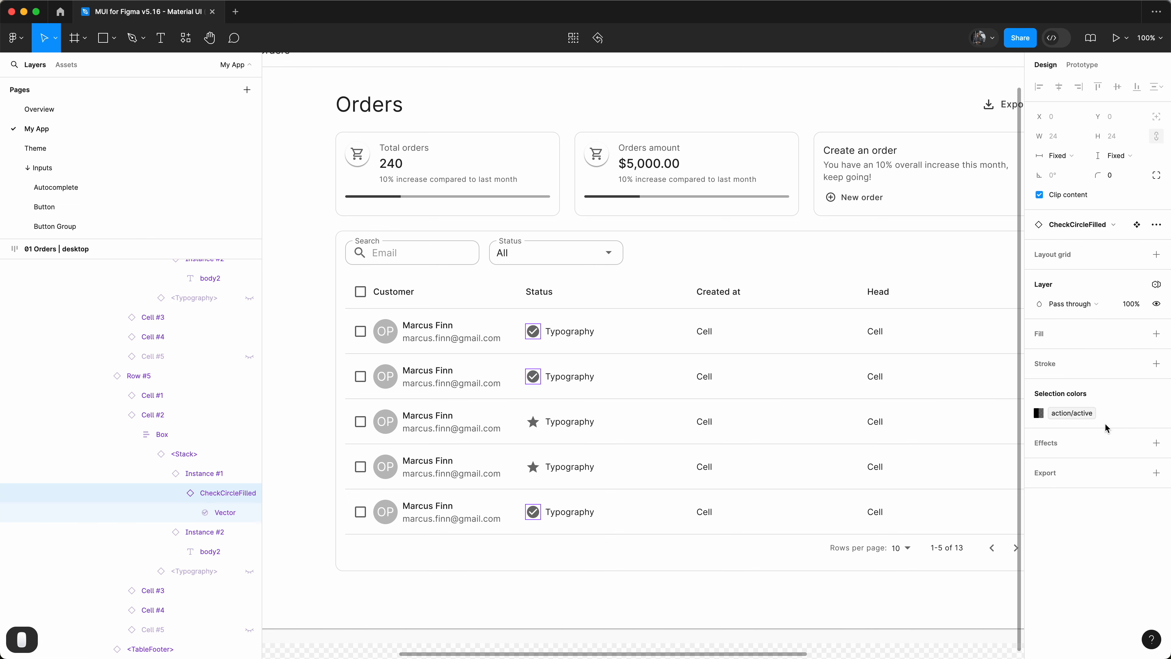
Apply the success/main color to the check icons in the first, second and fifth rows
left_click(1082, 420)
type("succ")
key("Return")
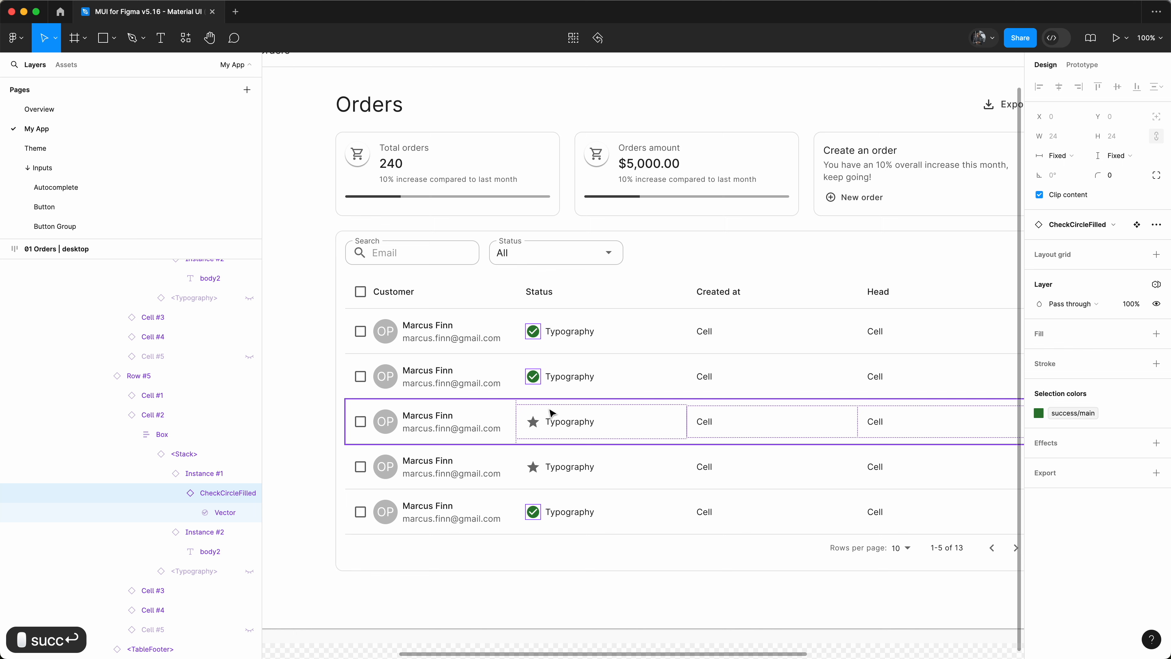
Swap the star icon in the Status cells of the third and fourth rows to the filled access_time icon
left_click(573, 423)
left_click(532, 421, "super")
left_click(535, 470, "shift+super")
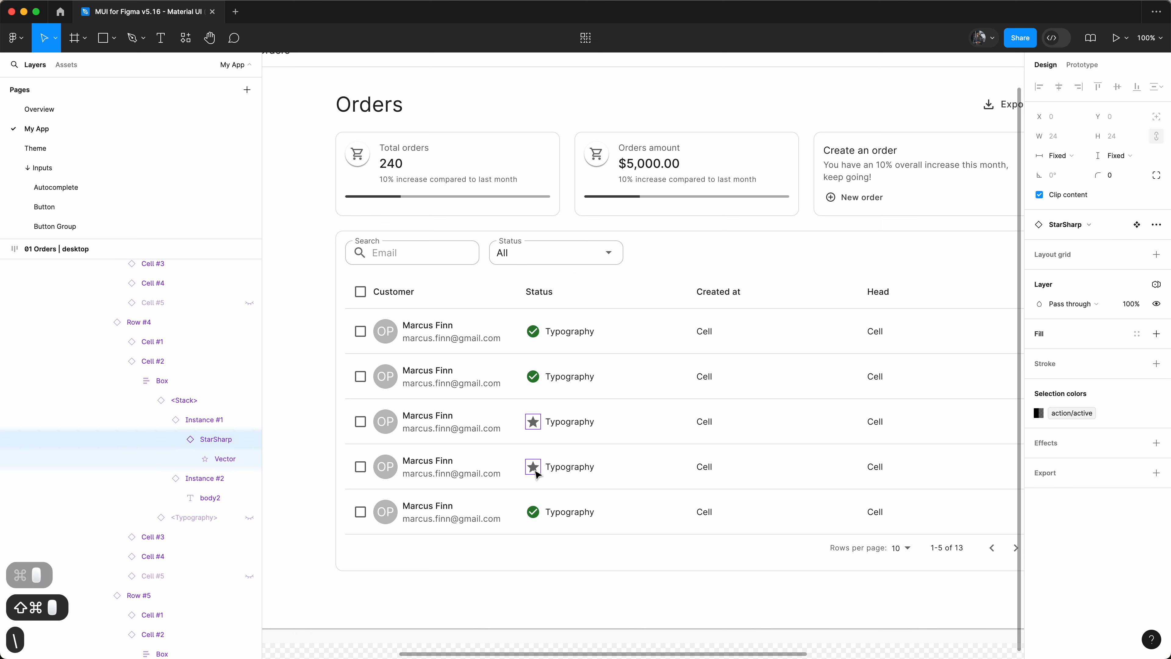
left_click(1100, 220)
type("time")
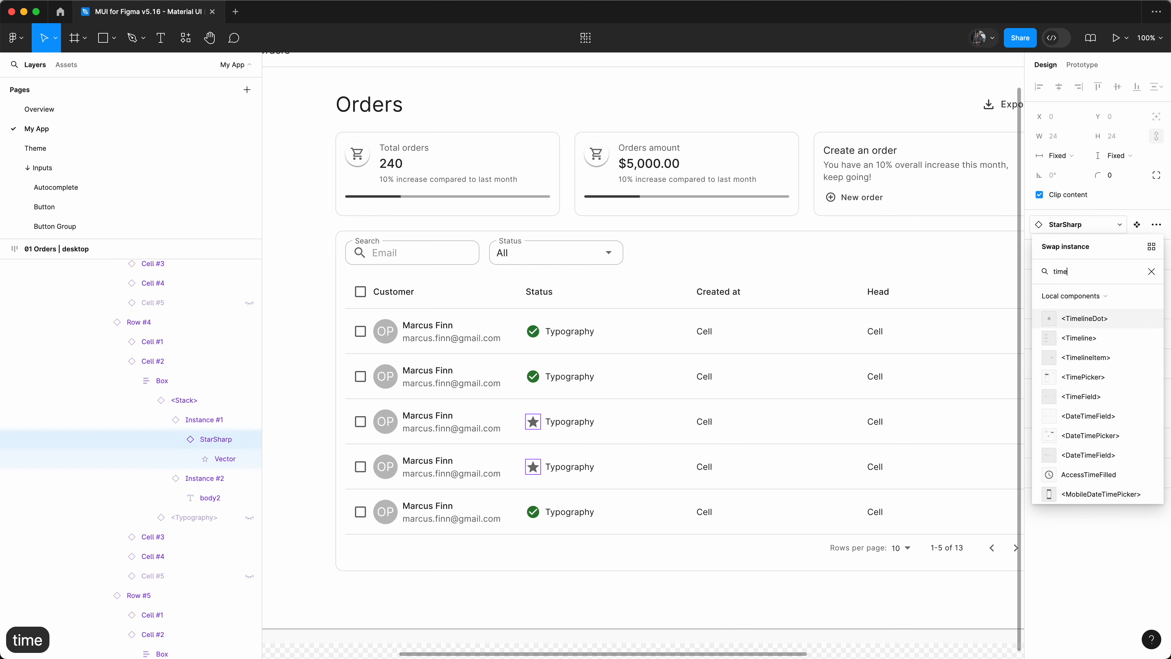
scroll(1081, 332, "down", 10)
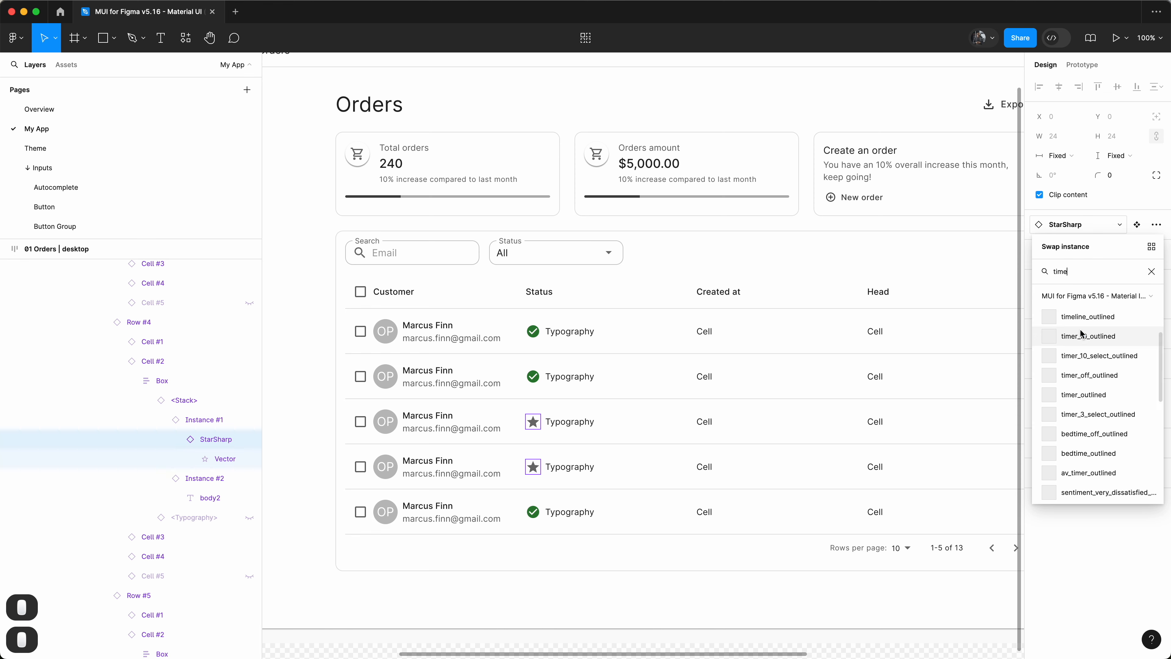
scroll(1073, 361, "down", 5)
left_click(1102, 406)
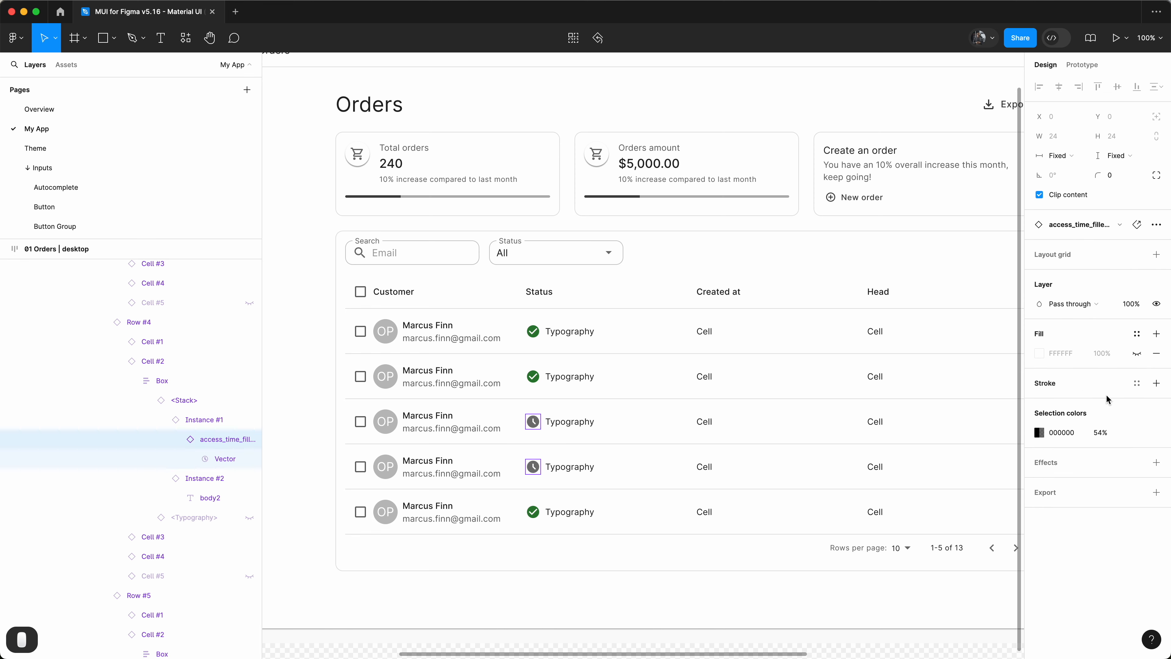
Apply the theme's warning color to the clock icons in the third and fourth rows
left_click(1135, 432)
type("warn")
left_click(906, 518)
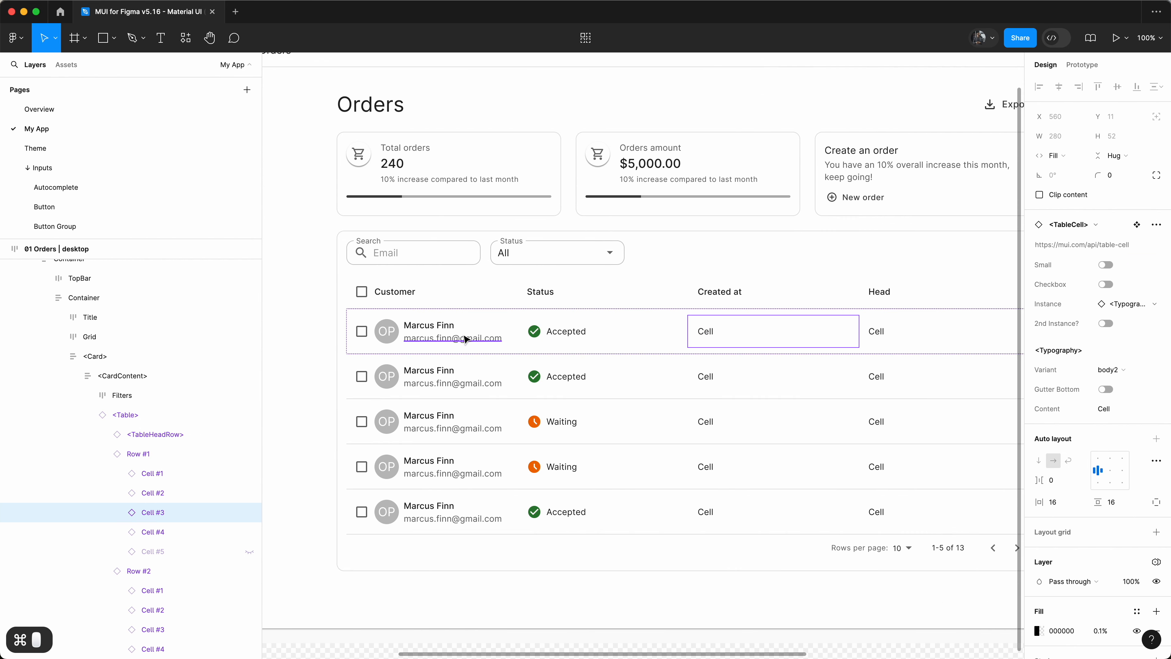
Launch the Content Reel plugin on the text of all five Created at cells
left_click(734, 332)
left_click(707, 331, "super")
left_click(706, 376, "shift+super")
left_click(706, 421, "shift+super")
left_click(706, 466, "shift+super")
left_click(708, 512, "shift+super")
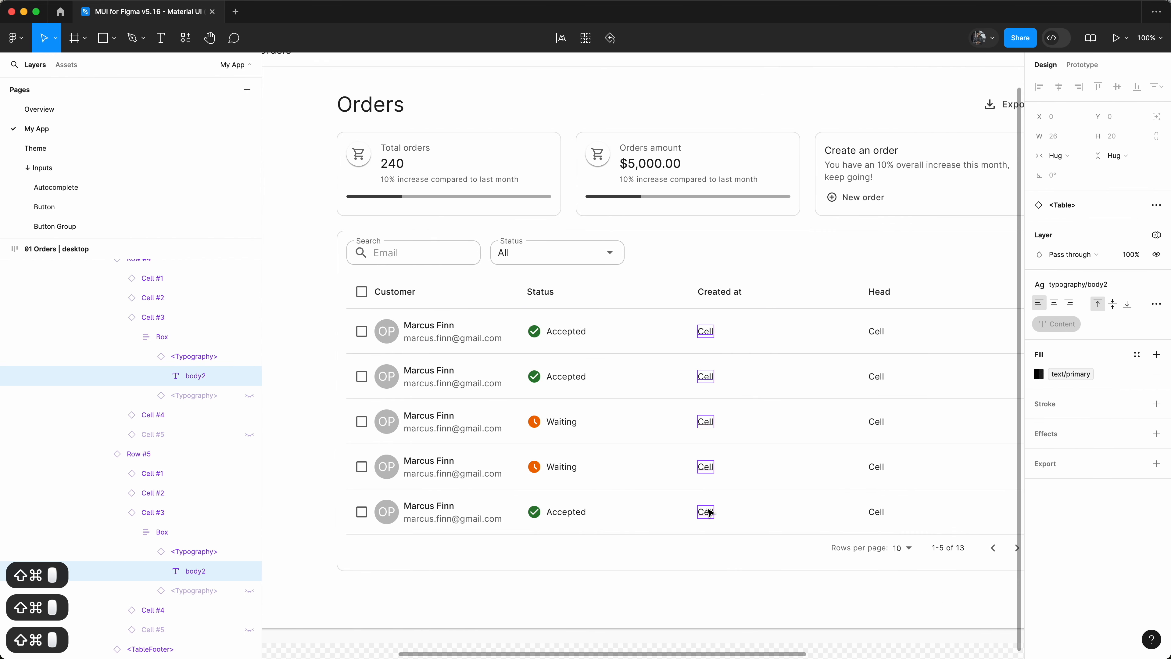
key("super+p")
key("Down")
key("Return")
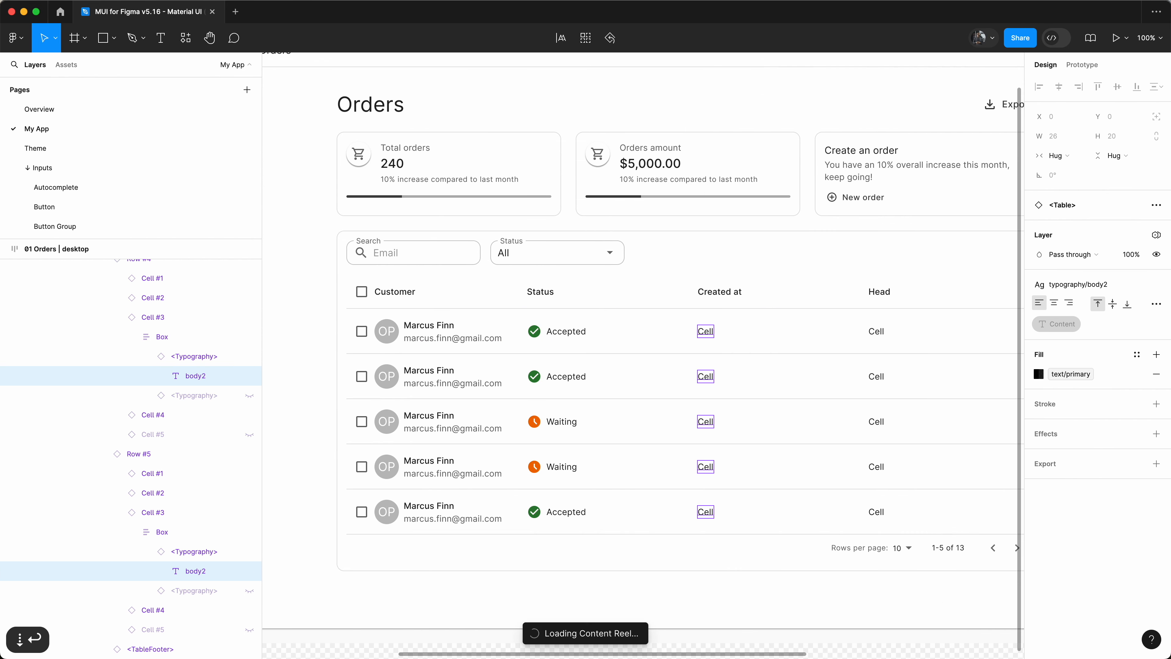
Find the Date (month dd, yyyy) text set with the search "date" and apply it in random order to the Created at cells
scroll(748, 348, "right", 3)
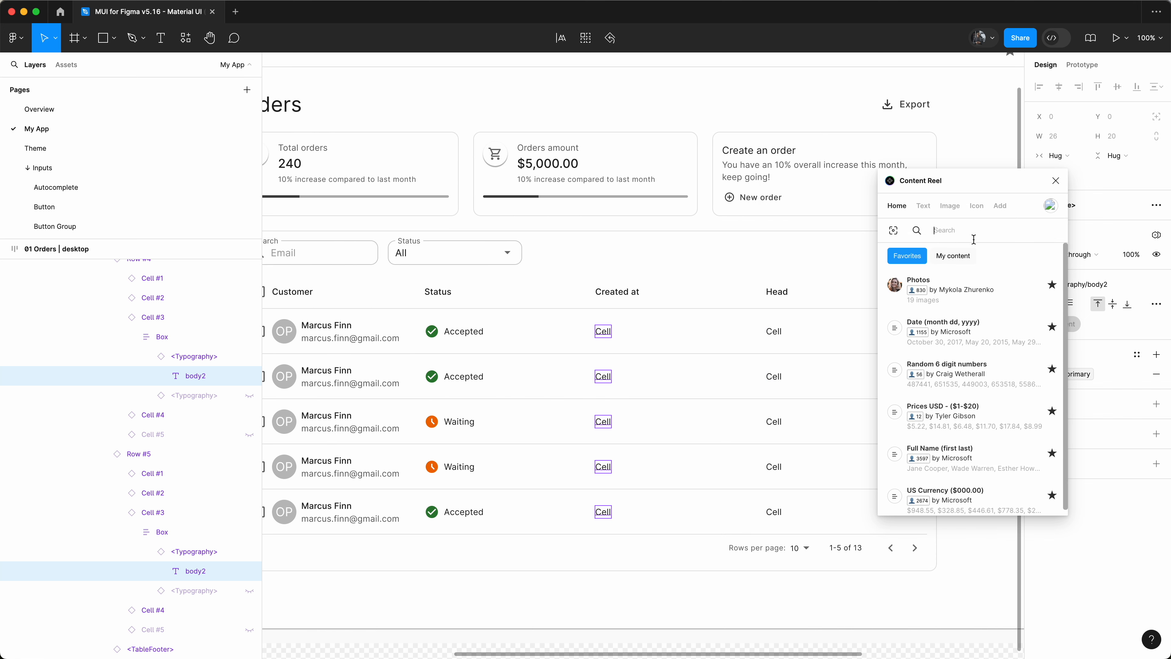
left_click(923, 205)
left_click(978, 231)
key("Return")
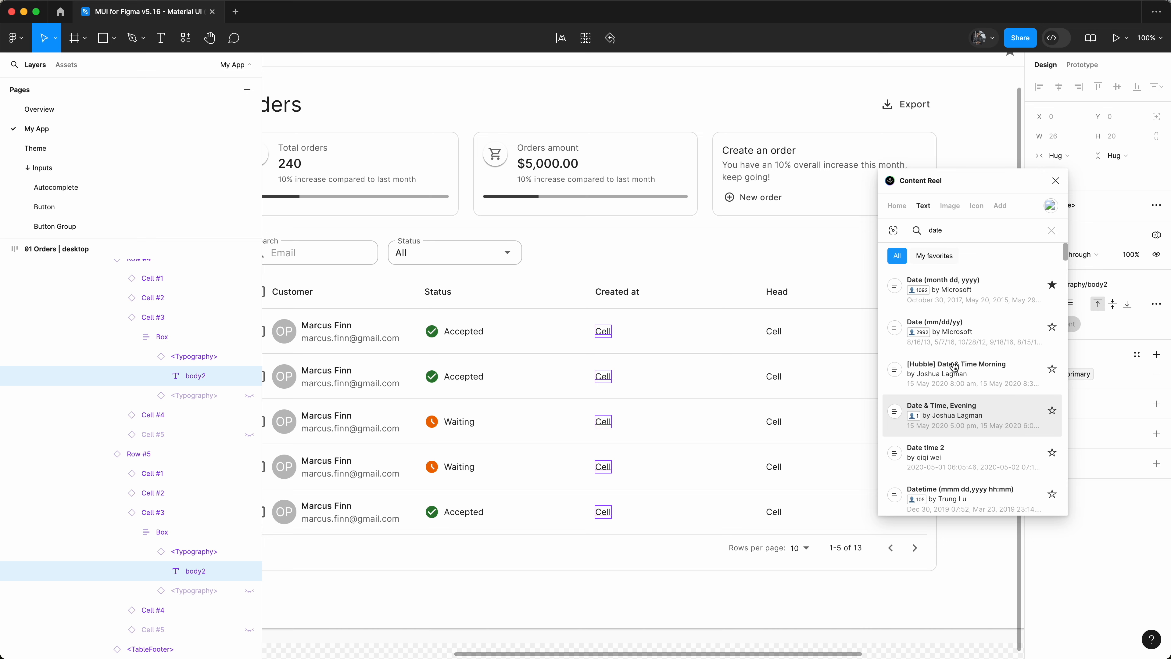
left_click(996, 288)
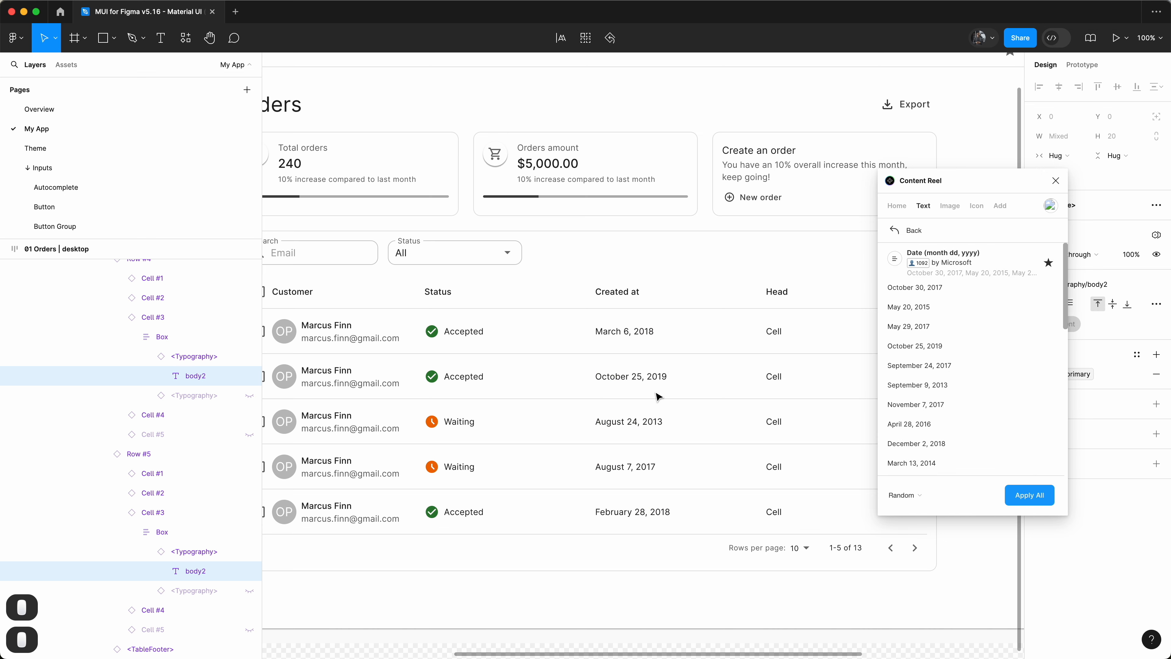
Duplicate the 01 Orders | desktop frame and set the copy's width to 1440
scroll(657, 396, "right", 4)
scroll(685, 374, "left", 6)
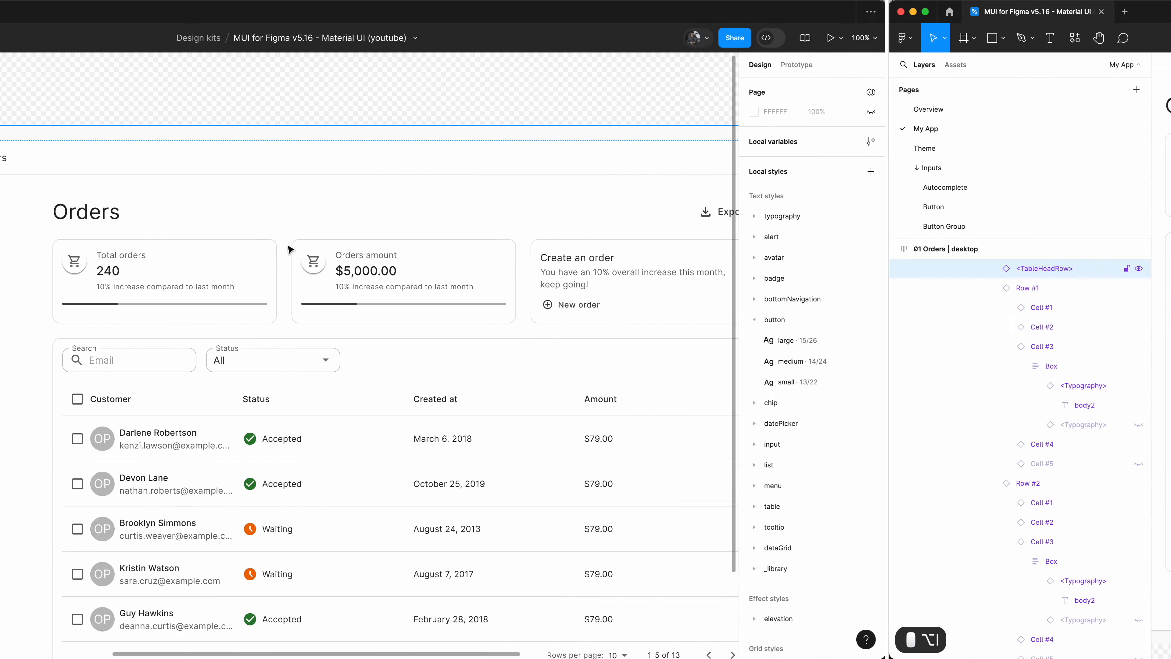
left_click(540, 299)
key("super+d")
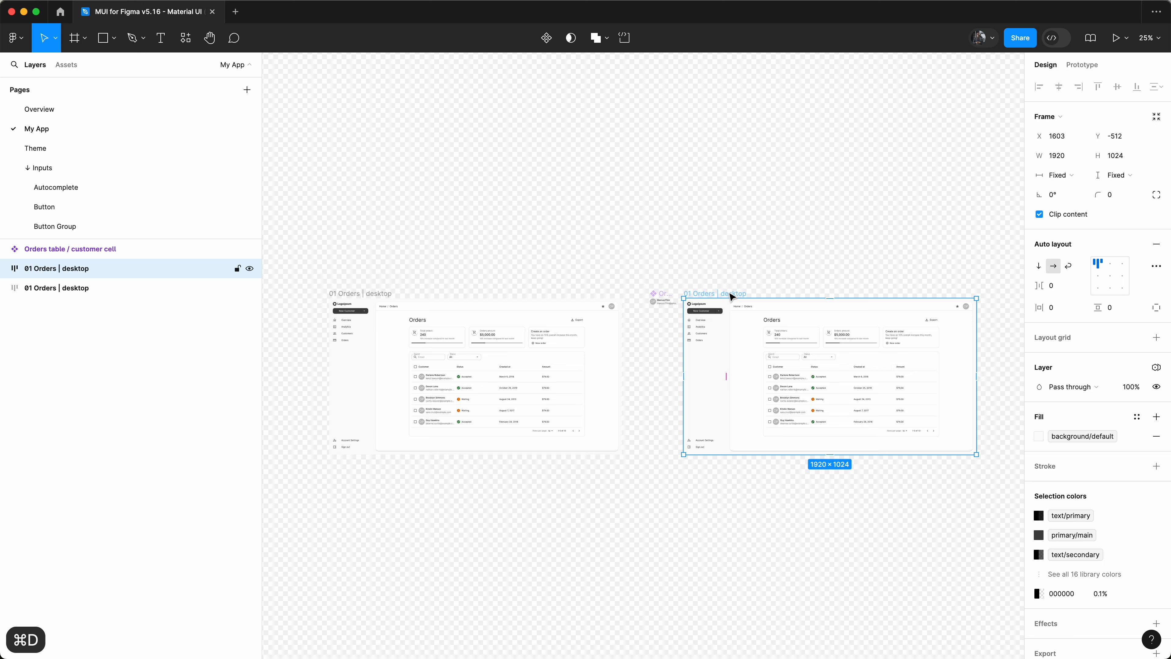
scroll(849, 319, "up", 5)
type("1440")
key("Return")
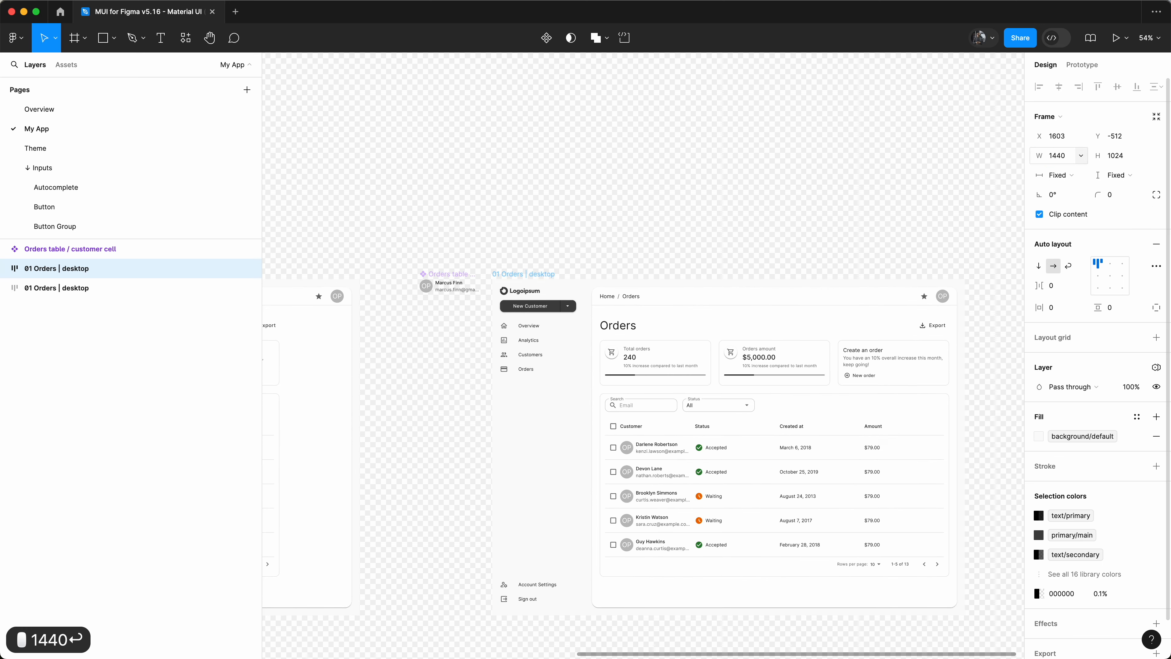
Set the page's palette variable mode to Dark
left_click(826, 201)
scroll(830, 203, "up", 5)
scroll(830, 204, "down", 5)
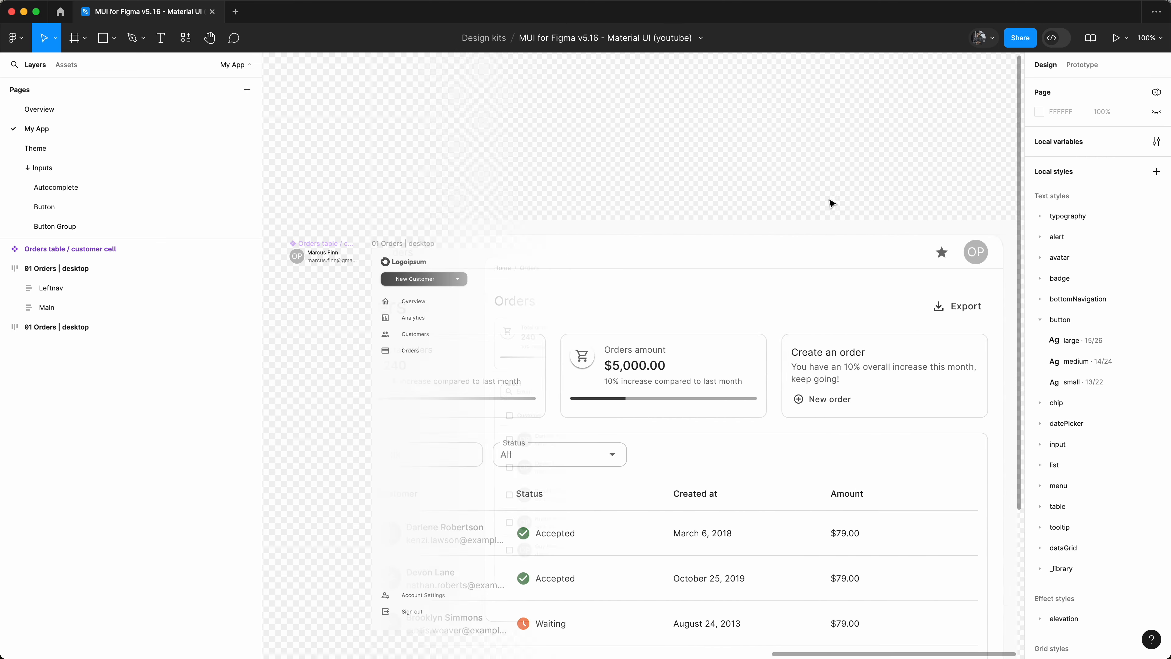
left_click(1156, 92)
mouse_move(1101, 131)
left_click(956, 172)
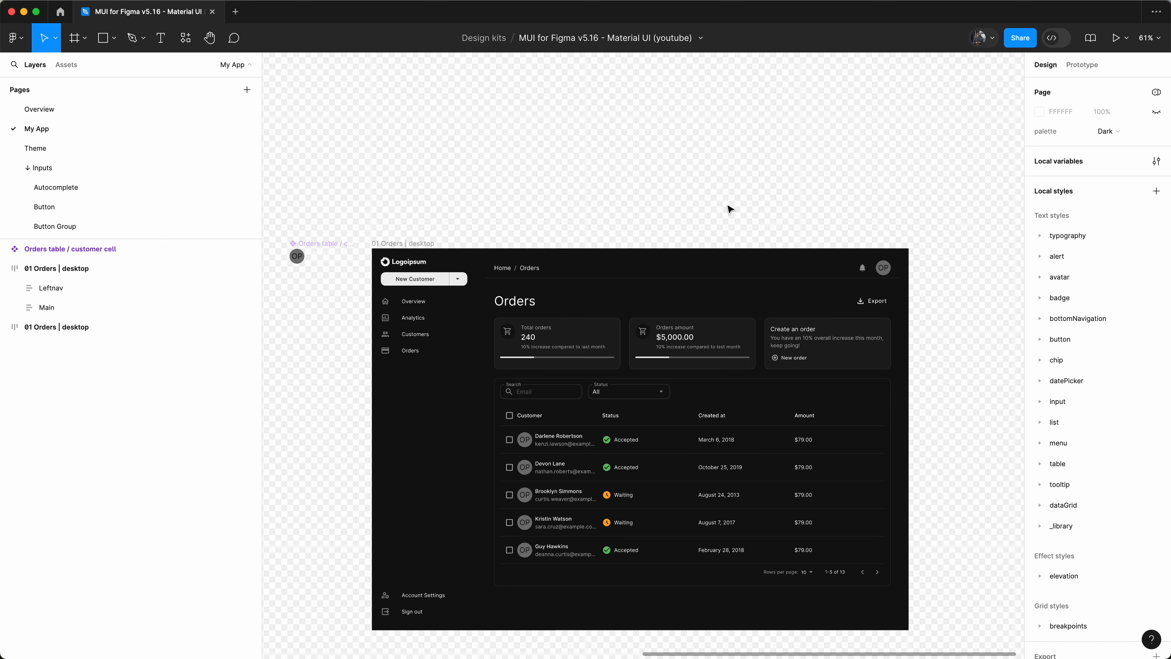